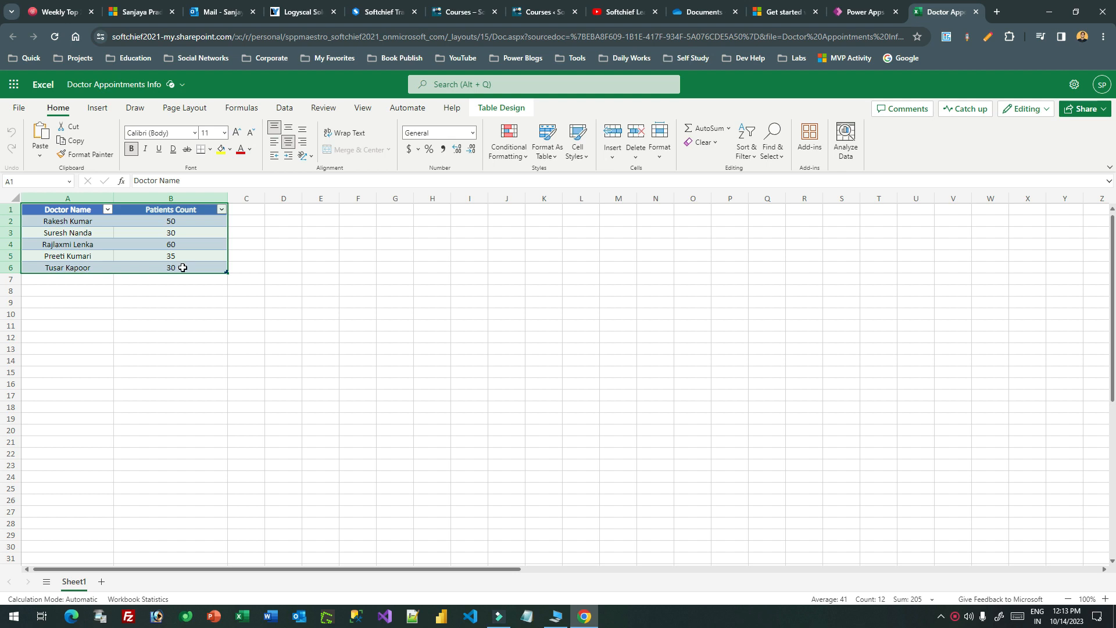
# Step: Examine the table of doctor names and patient counts in the worksheet
pyautogui.moveTo(79, 215); pyautogui.dragTo(178, 268)
pyautogui.click(155, 299)
pyautogui.moveTo(64, 210); pyautogui.dragTo(176, 267)
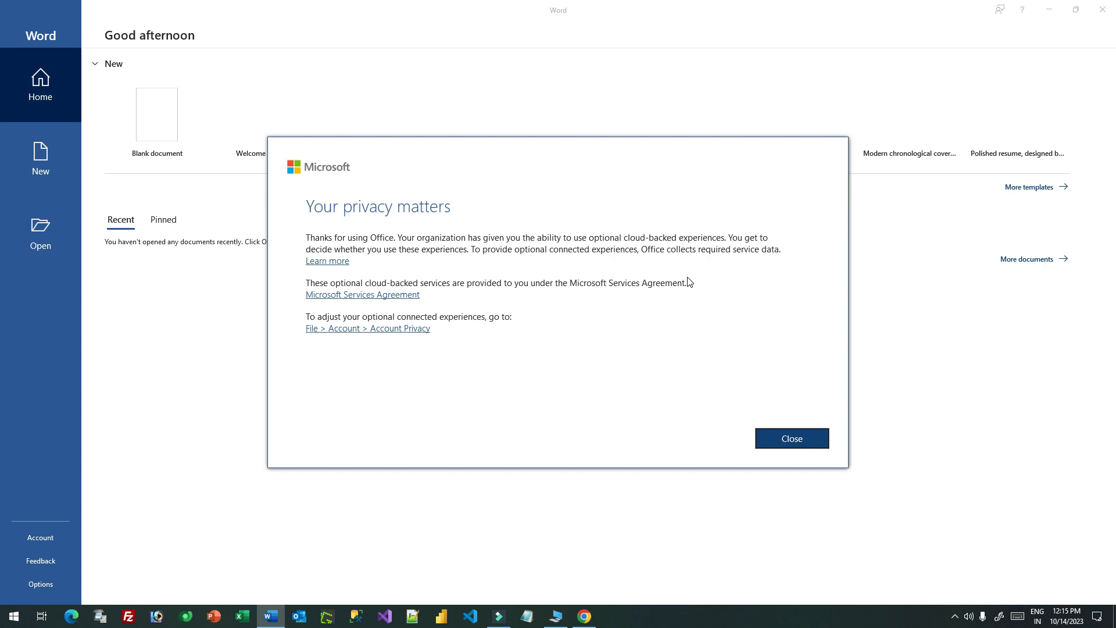
# Step: In Word, dismiss the privacy notice and create a blank document
pyautogui.click(783, 439)
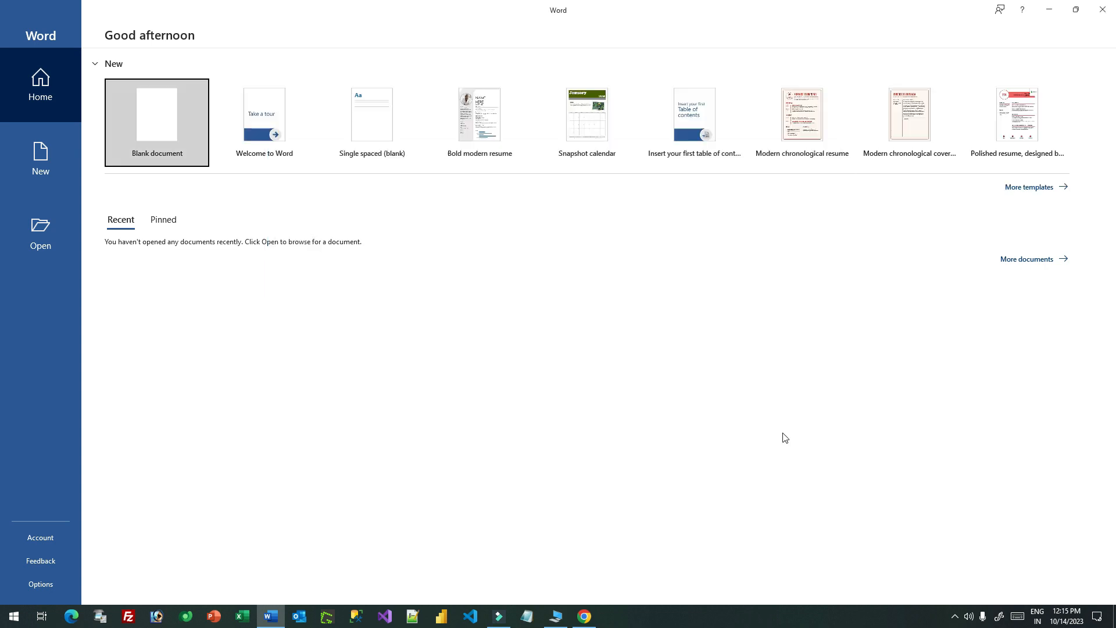
pyautogui.click(163, 119)
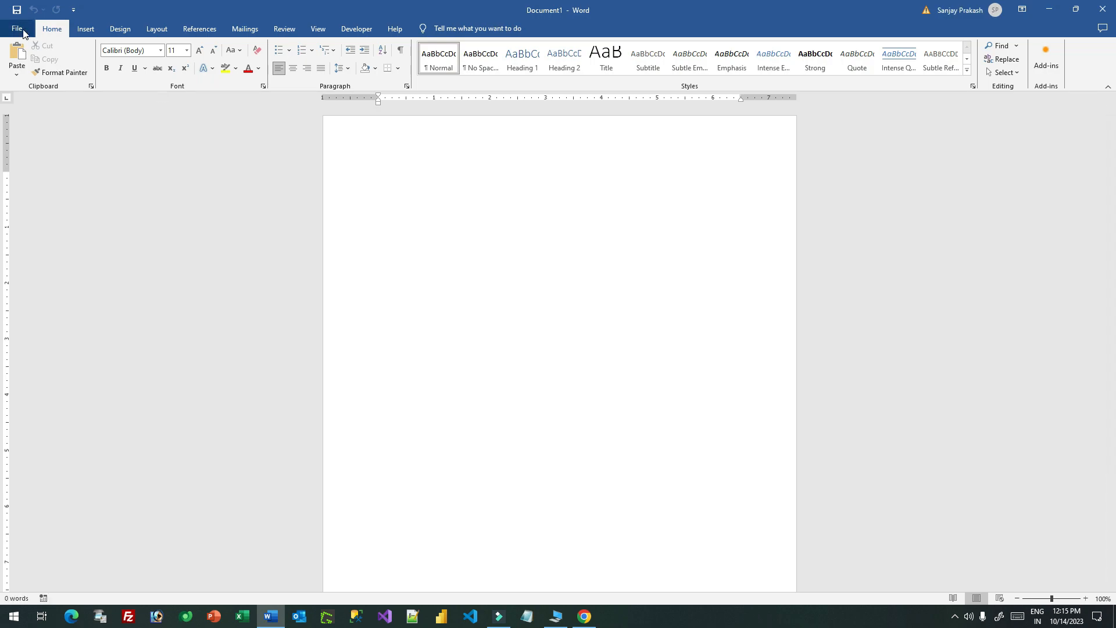
# Step: Check in Word's ribbon customization options that the Developer tab is enabled
pyautogui.click(357, 30)
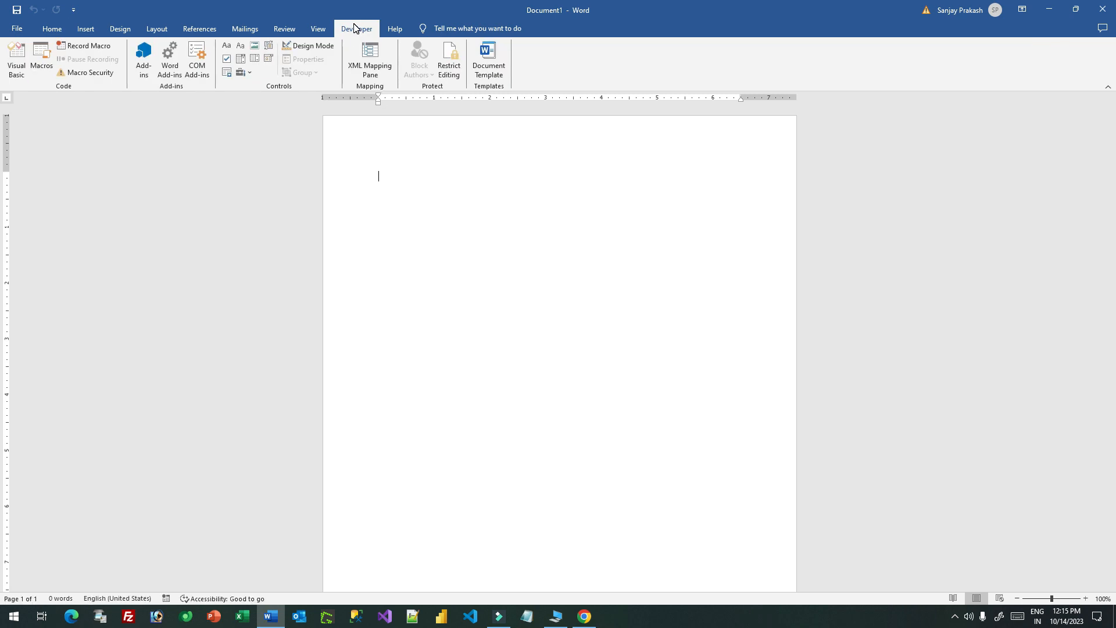
pyautogui.click(16, 30)
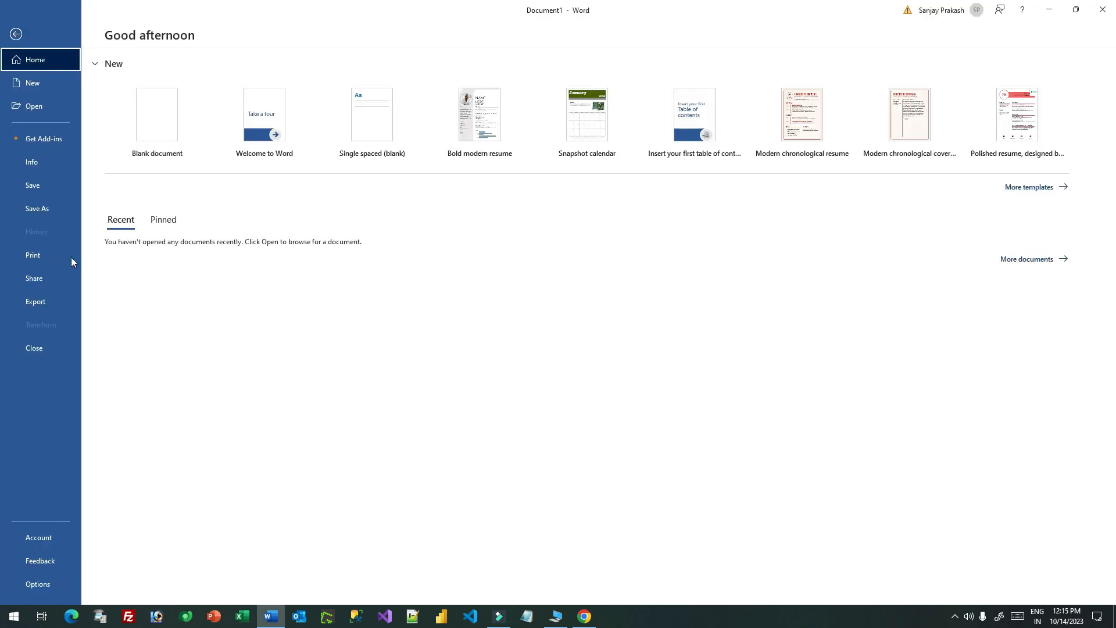
pyautogui.click(43, 585)
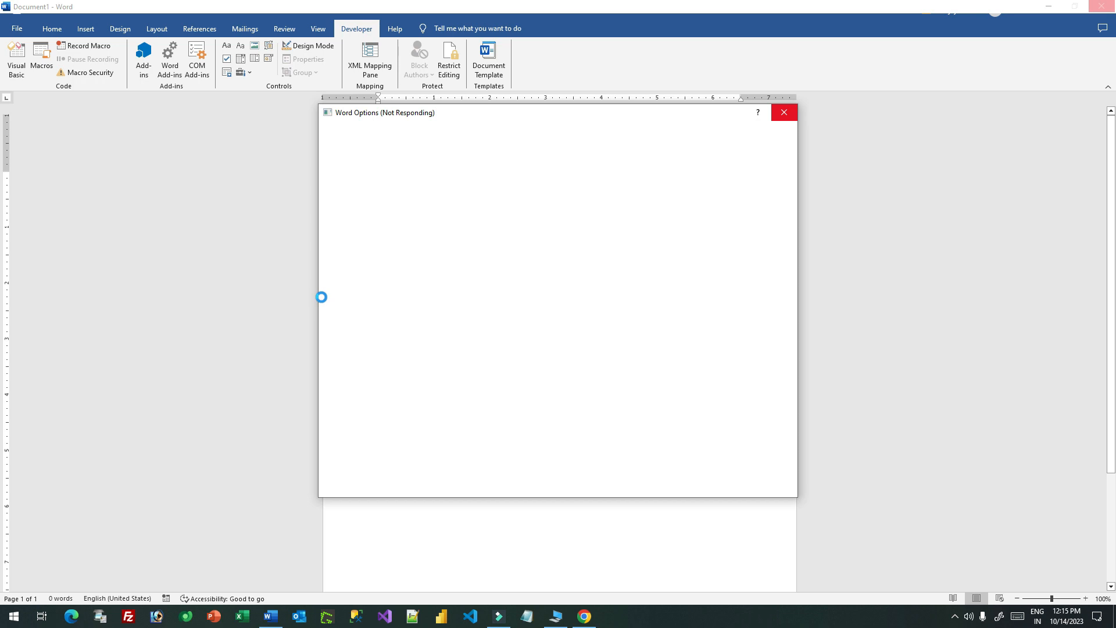
pyautogui.click(353, 249)
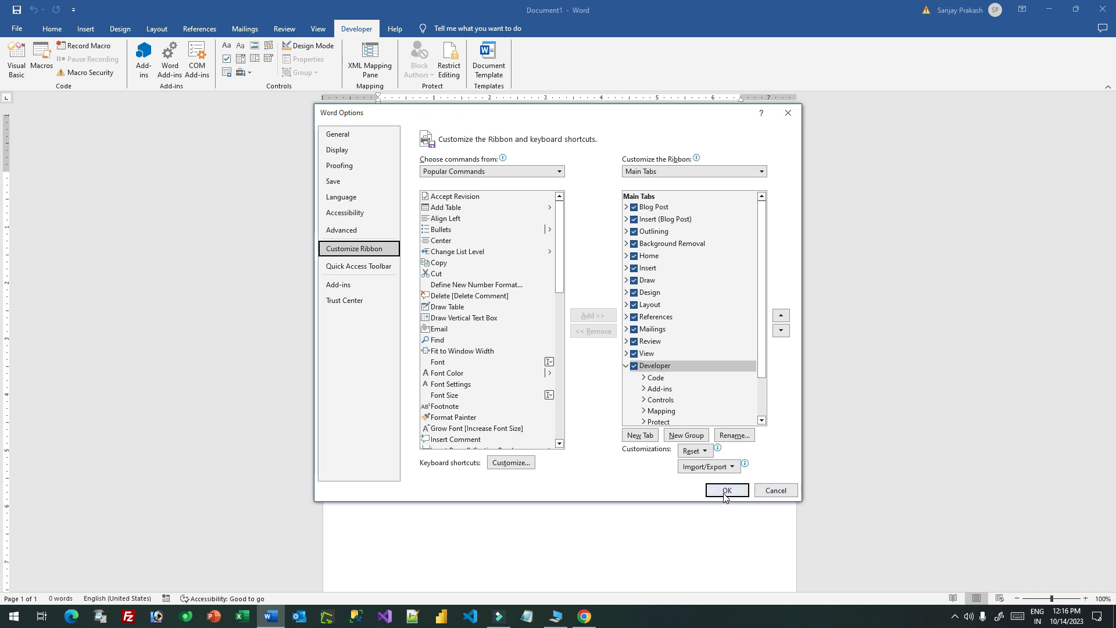
pyautogui.click(788, 113)
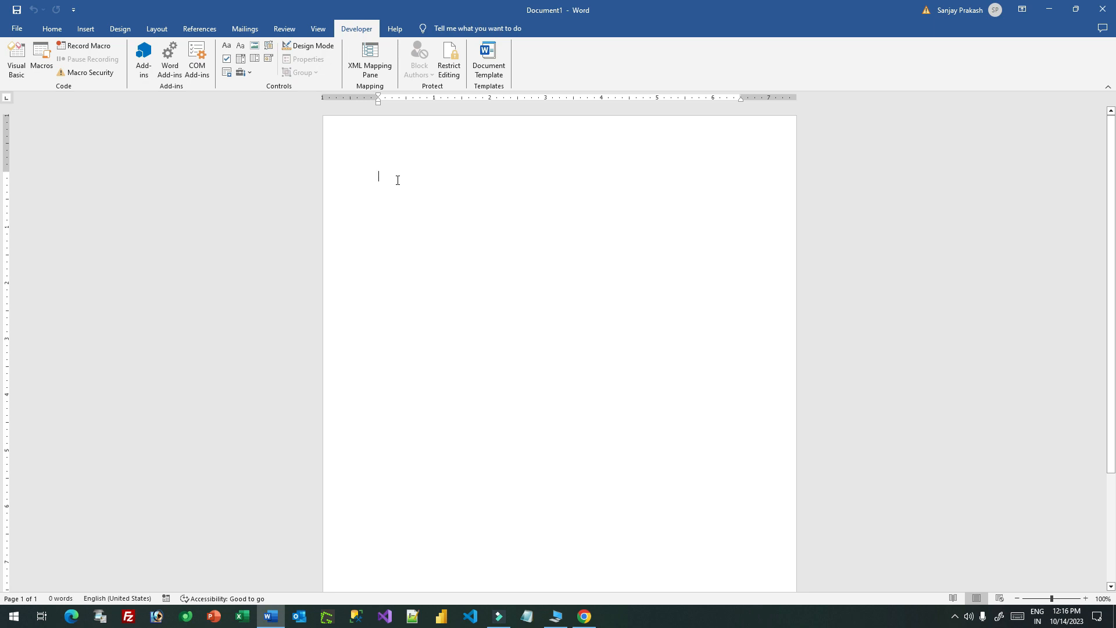
# Step: Begin the document with the greeting "Dear Administrator,"
pyautogui.write('Dear Administrator')
pyautogui.press('BackSpace')
pyautogui.press('BackSpace')
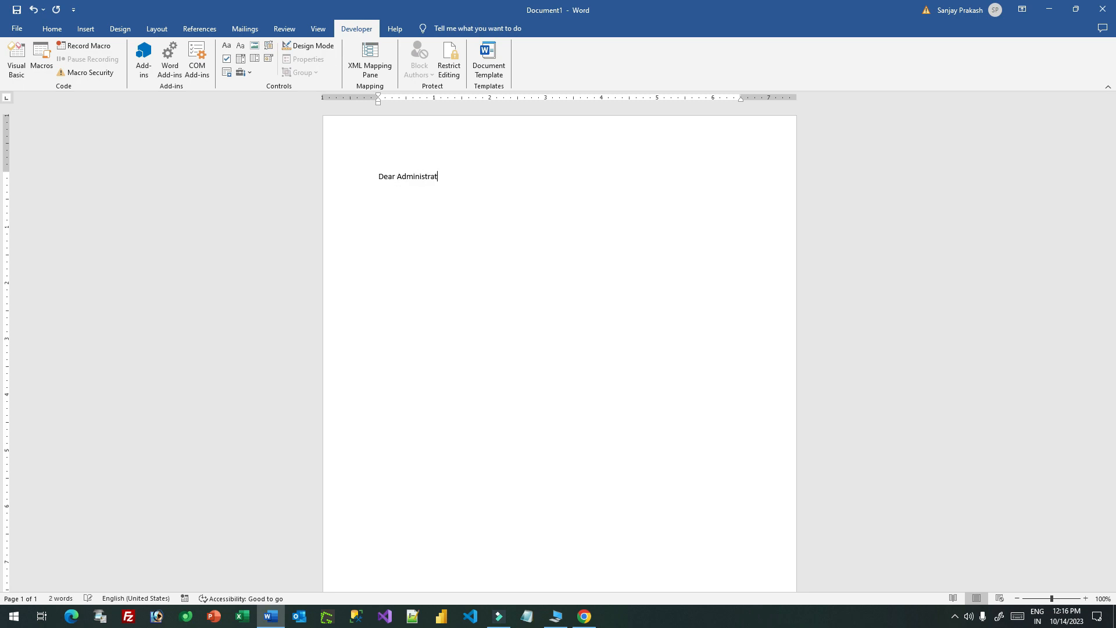
pyautogui.write('orH')
pyautogui.press('BackSpace')
pyautogui.press('BackSpace')
# Step: Add the sentence "Please find the consolidated list of doctors and the patient count treated by the respective doctor for the current day."
pyautogui.write('Please find')
pyautogui.write('the consolidated list of docto')
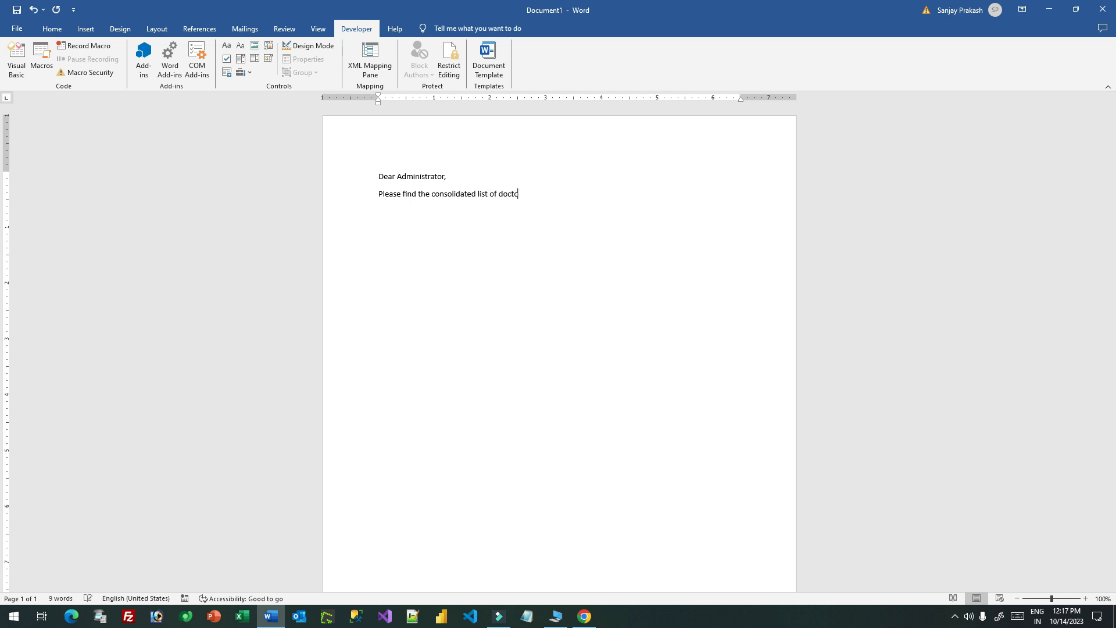
pyautogui.write('rs and the pa')
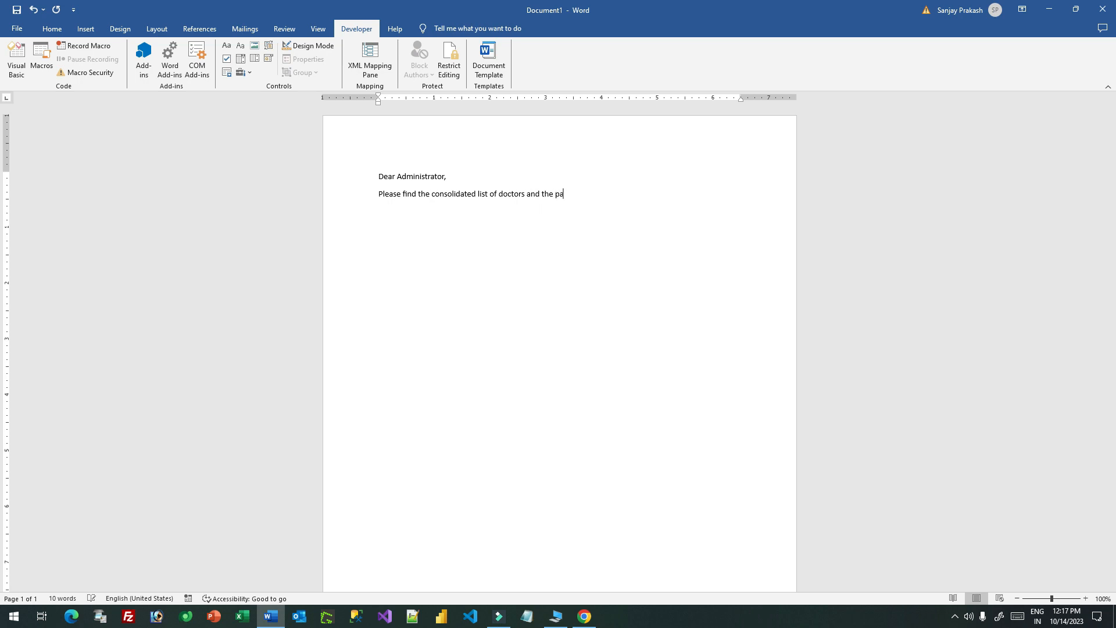
pyautogui.write('tient count treated by the respective doctor for the')
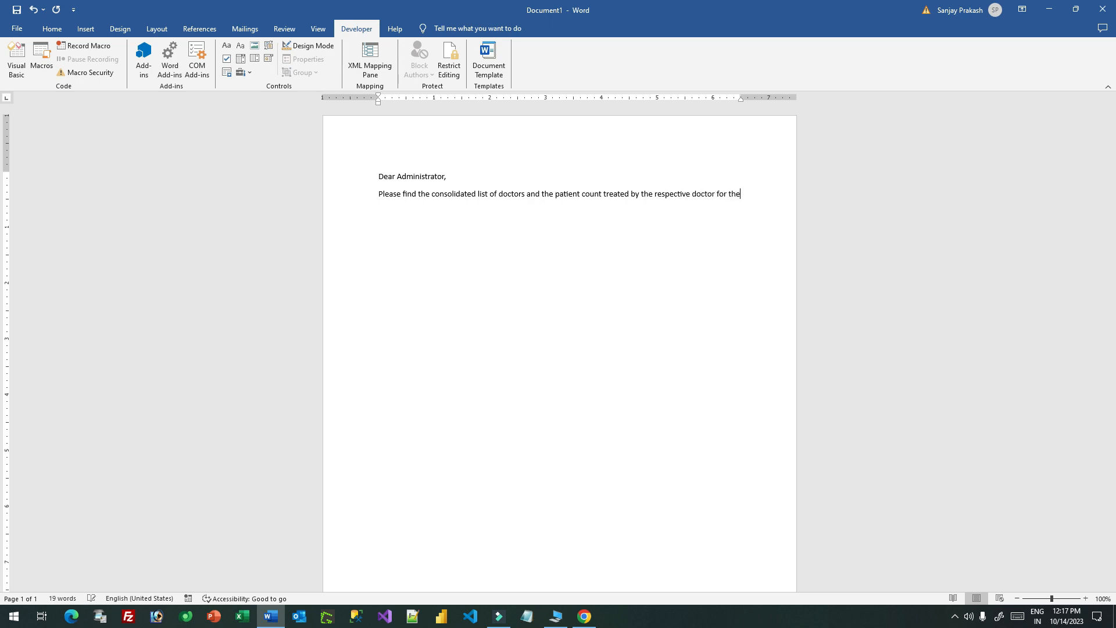
pyautogui.write(' current day.  ')
# Step: Write "The doctor who treated highest patients today is" as a new paragraph, leaving a blank line above it
pyautogui.write('The')
pyautogui.write('doctor w')
pyautogui.write('hot')
pyautogui.write('treated ')
pyautogui.write('highestr')
pyautogui.press('BackSpace')
pyautogui.press('BackSpace')
pyautogui.press('BackSpace')
pyautogui.write('t pat')
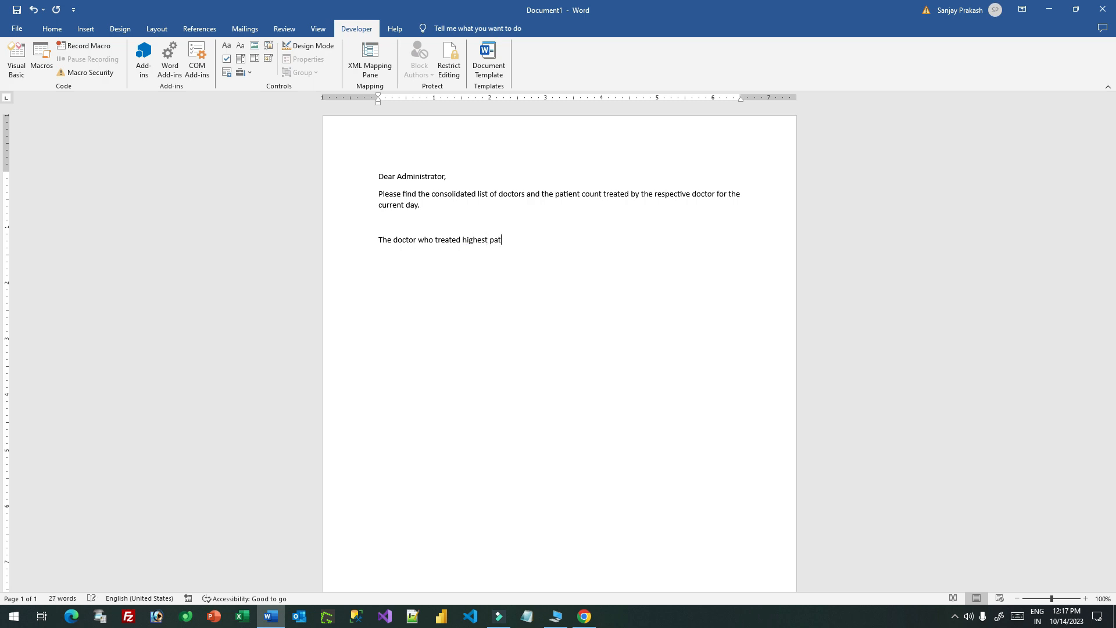
pyautogui.write('ients today is')
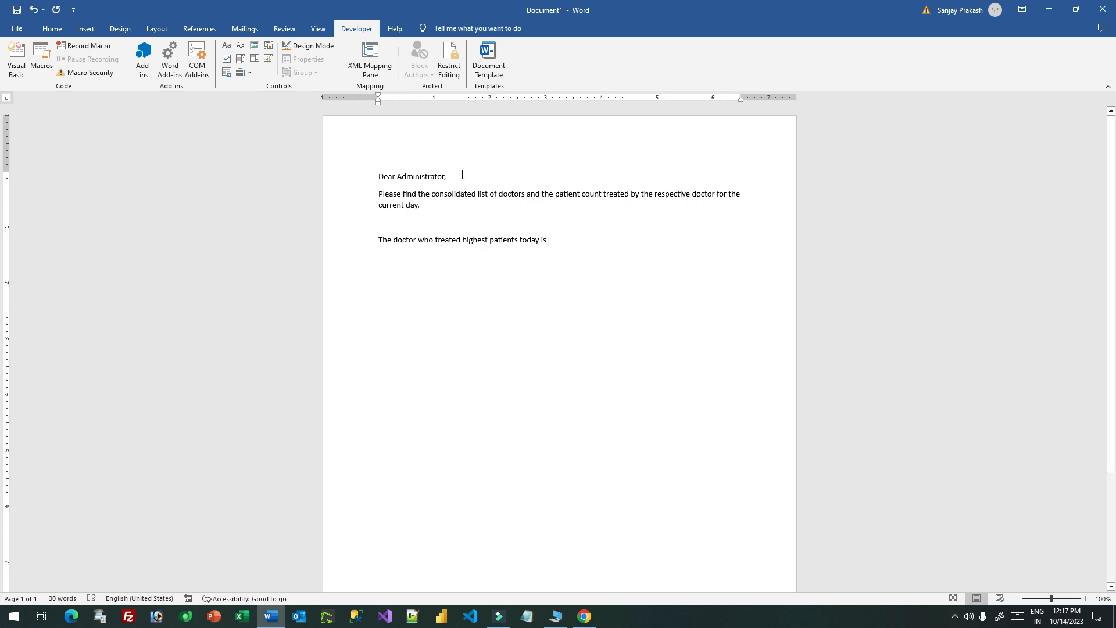
# Step: Insert a legacy text form field after "today is" and set its bookmark to HighestDCountDoctor
pyautogui.click(247, 74)
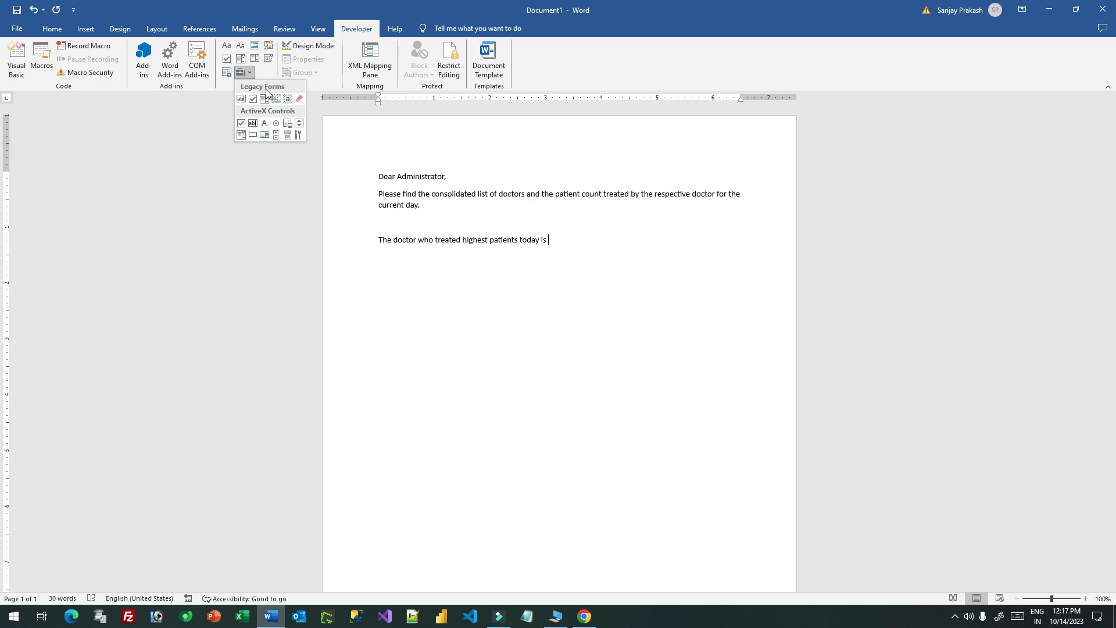
pyautogui.click(240, 100)
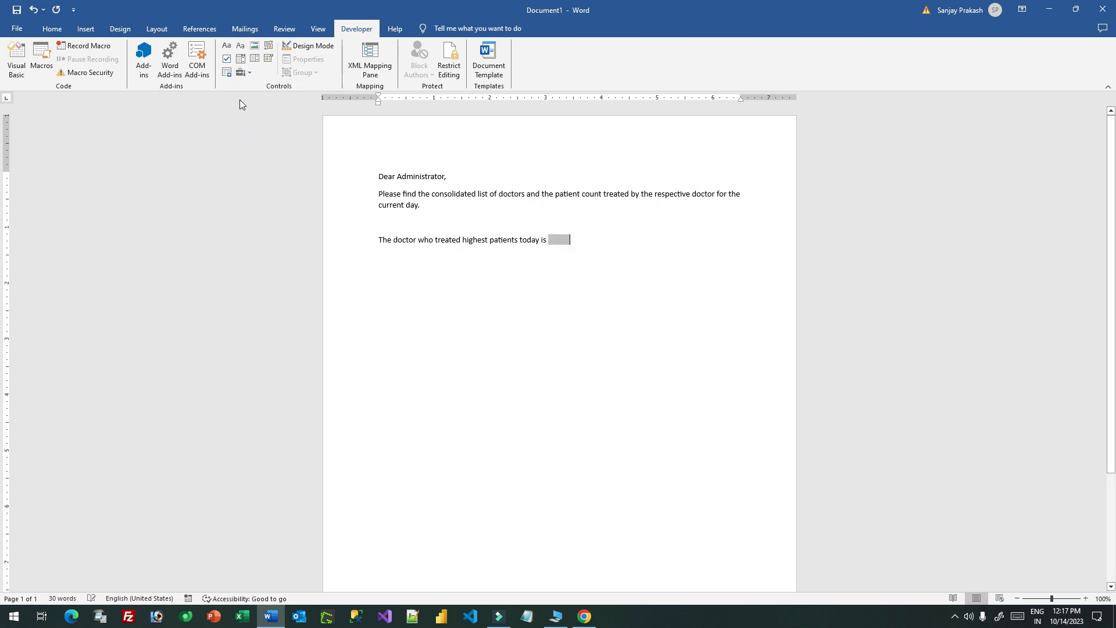
pyautogui.doubleClick(565, 239)
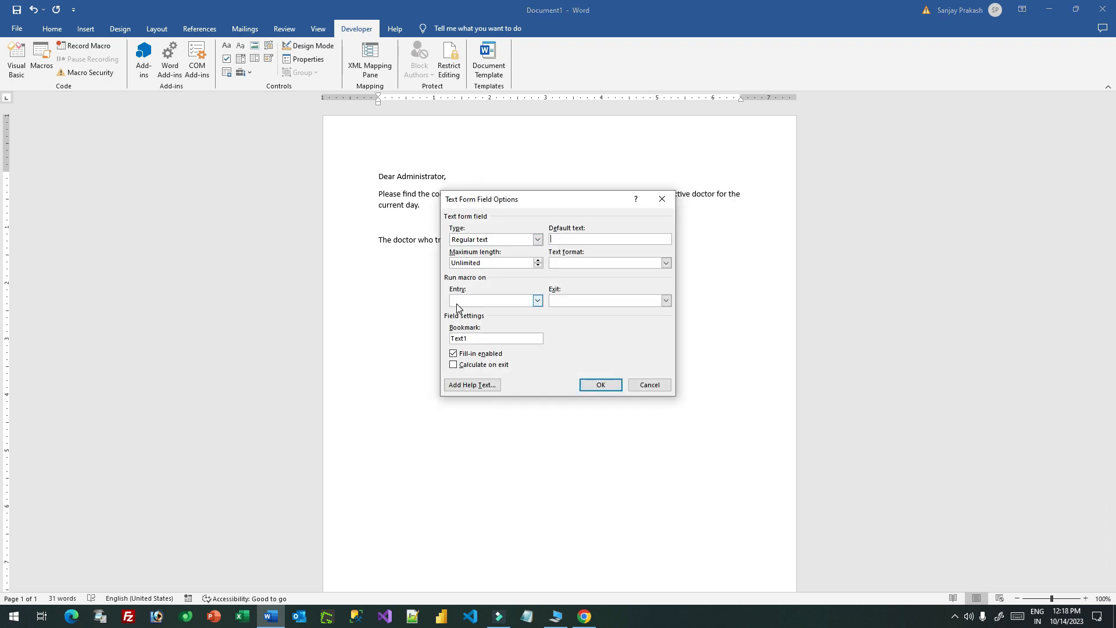
pyautogui.doubleClick(475, 338)
pyautogui.write('t')
pyautogui.press('BackSpace')
pyautogui.press('BackSpace')
pyautogui.press('BackSpace')
pyautogui.press('BackSpace')
pyautogui.write('HIgh')
pyautogui.press('BackSpace')
pyautogui.press('BackSpace')
pyautogui.write('hestDCountDoctor')
pyautogui.click(599, 385)
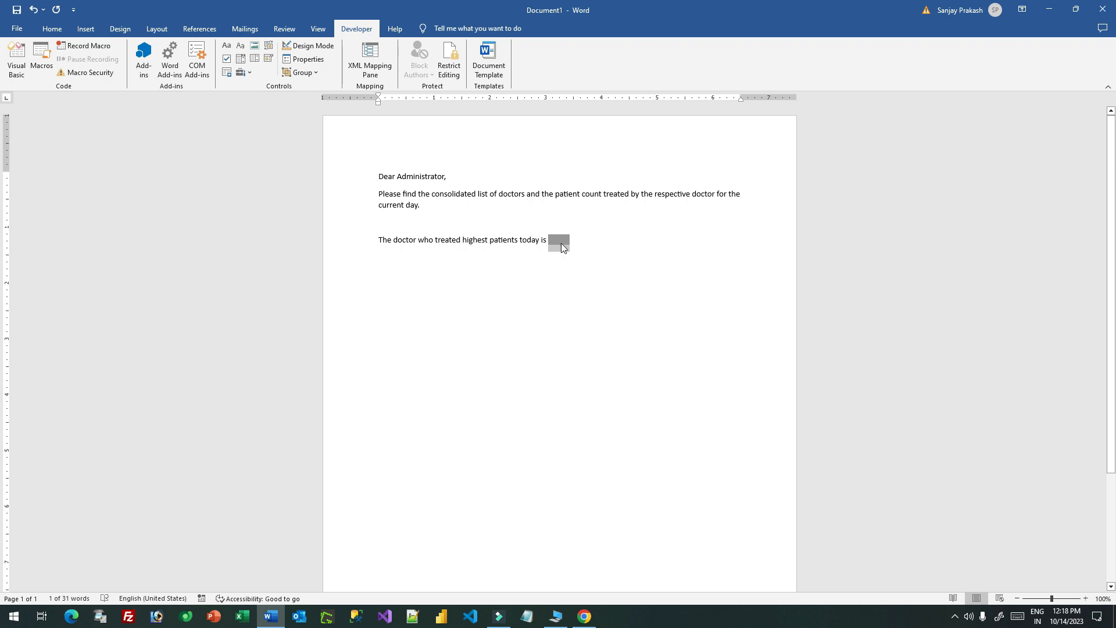
# Step: End the sentence after the form field with a period and continue with "This doctor treated"
pyautogui.click(583, 240)
pyautogui.write('.')
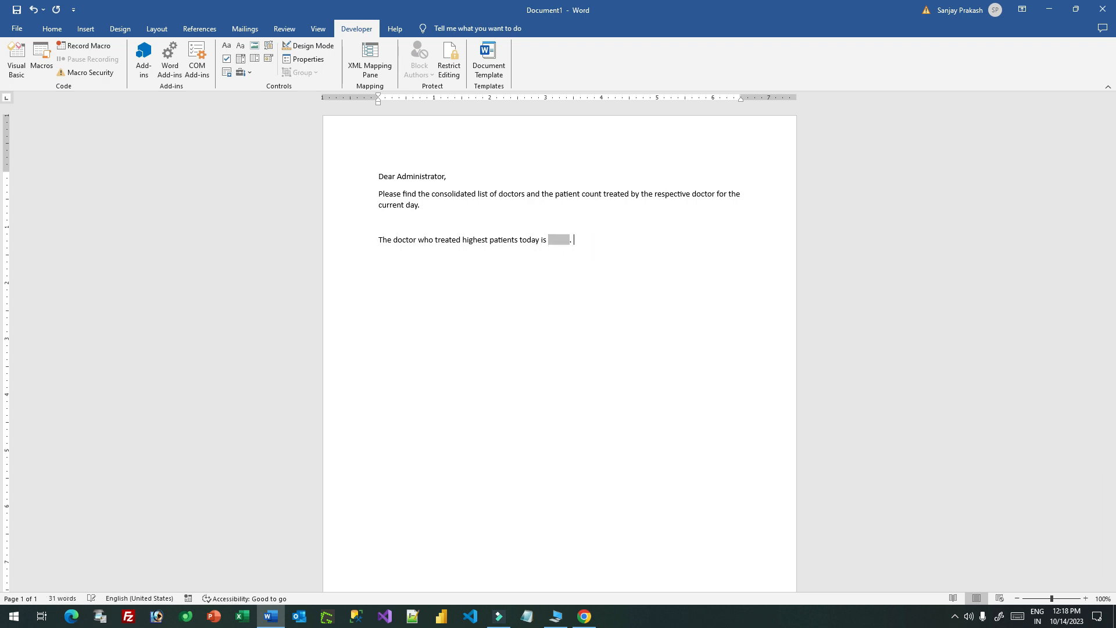
pyautogui.write(' This doctor tra')
pyautogui.press('BackSpace')
pyautogui.write('eated')
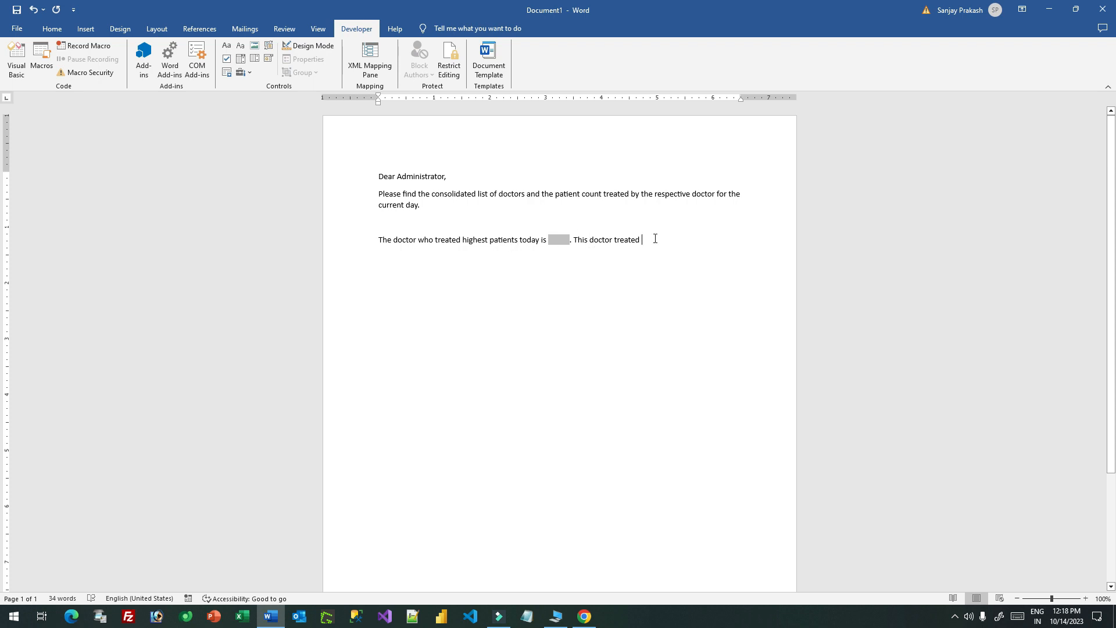
# Step: Insert a second legacy text form field after "This doctor treated" and set its bookmark to TotalpatientHighet
pyautogui.click(242, 72)
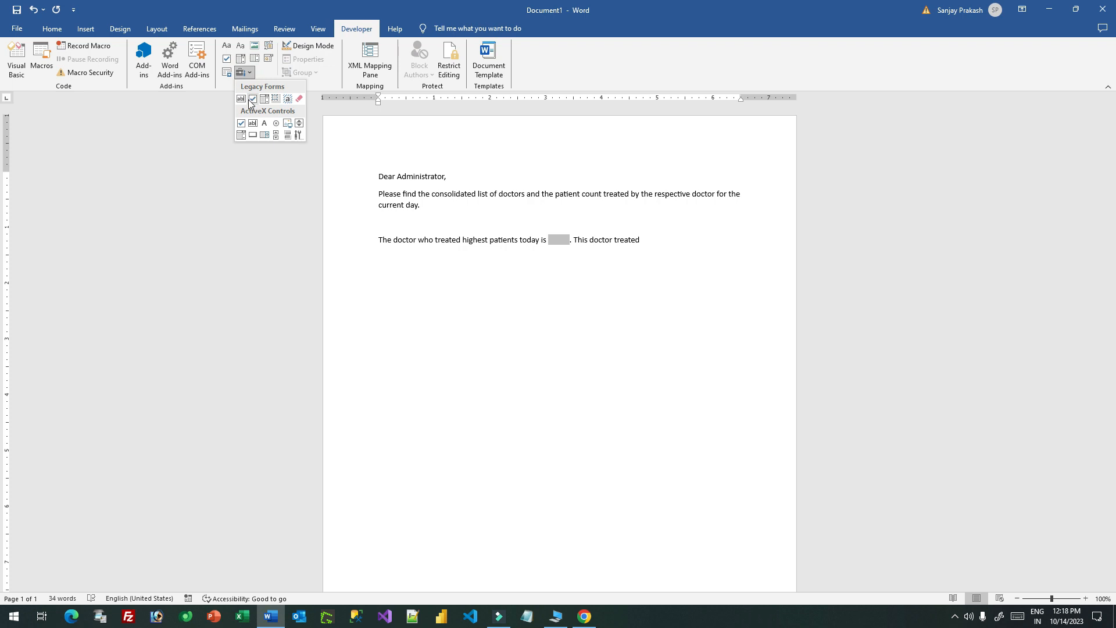
pyautogui.click(240, 100)
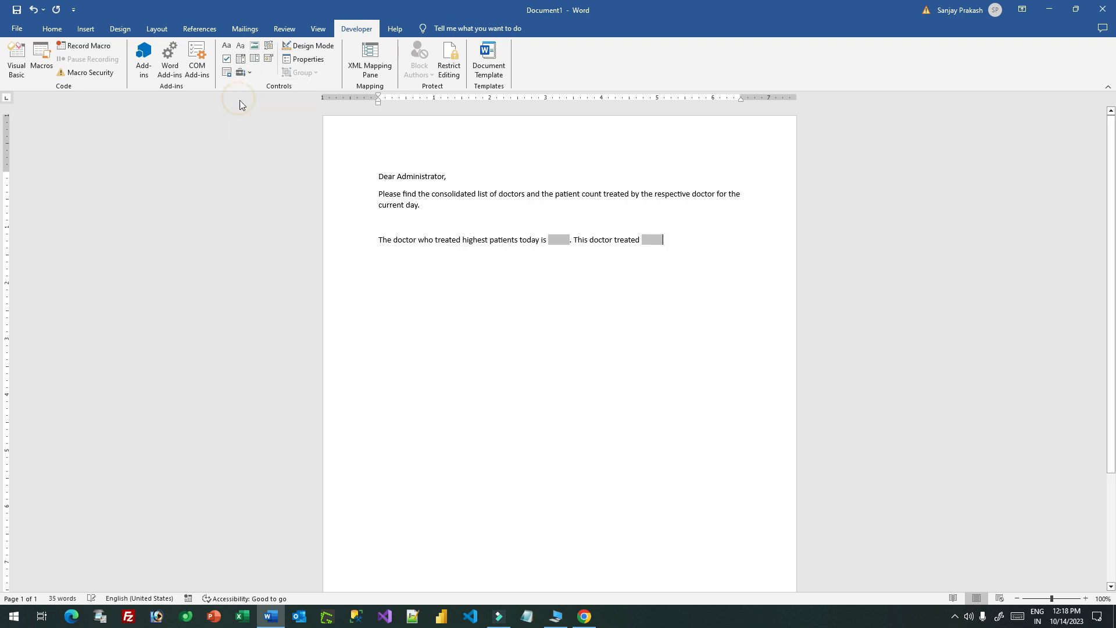
pyautogui.doubleClick(653, 240)
pyautogui.doubleClick(476, 338)
pyautogui.write('To')
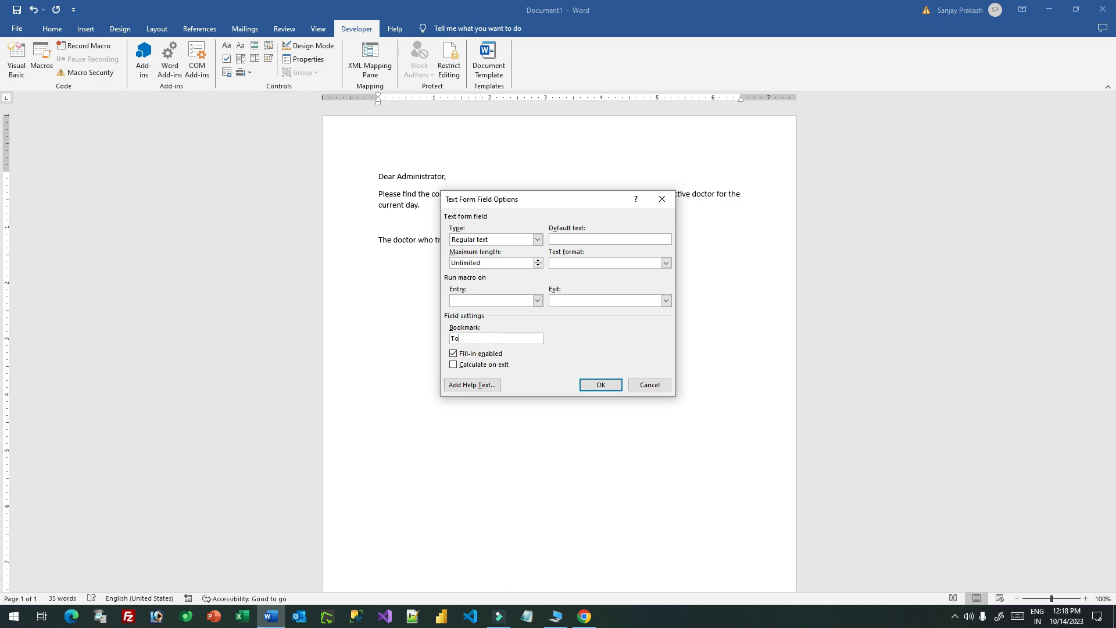
pyautogui.write('talpatientHighet')
pyautogui.click(602, 386)
# Step: Complete the sentence after the second form field with "patients today."
pyautogui.click(680, 242)
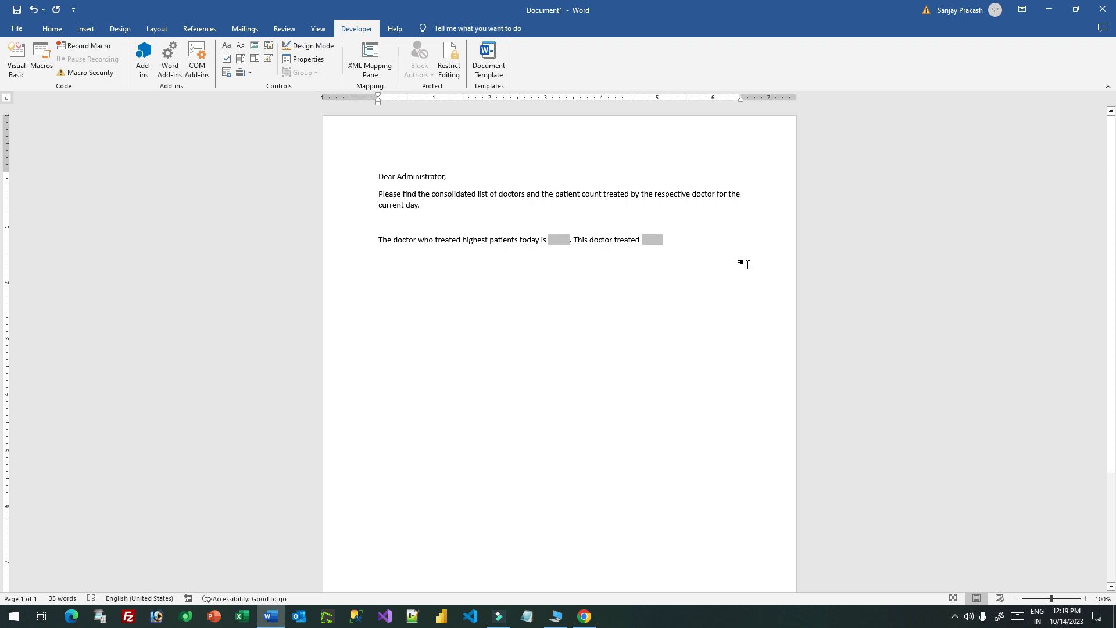
pyautogui.write('a')
pyautogui.press('BackSpace')
pyautogui.write('patients today.')
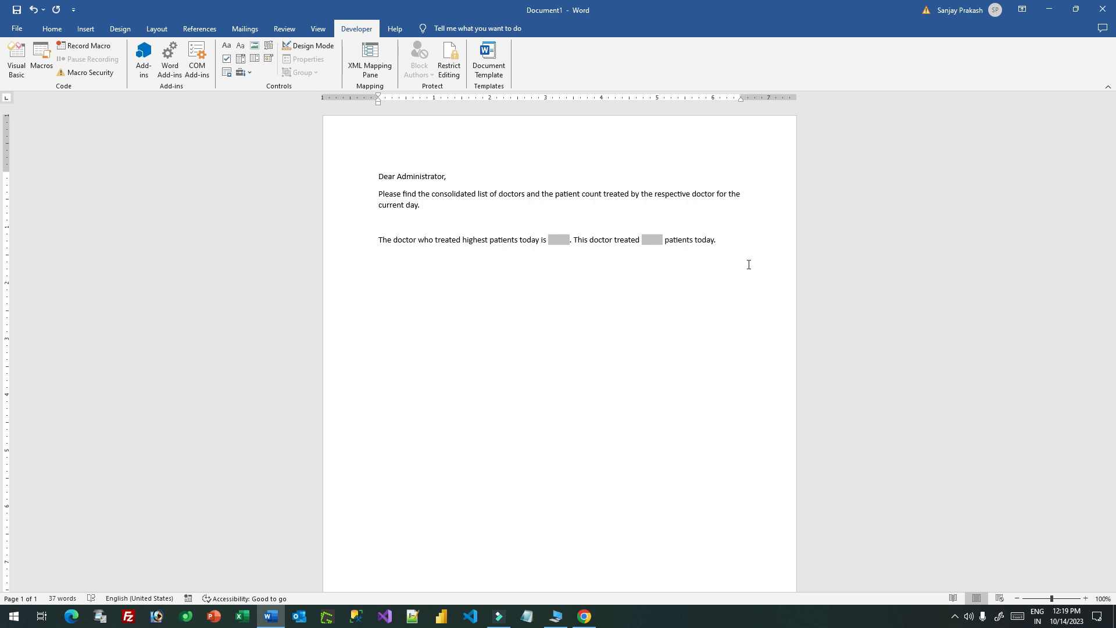
# Step: Add the line "The List of Doctors and Patient count given in below table." as a separate paragraph and make it bold
pyautogui.write('The List of Doctors and Patient count given in below table')
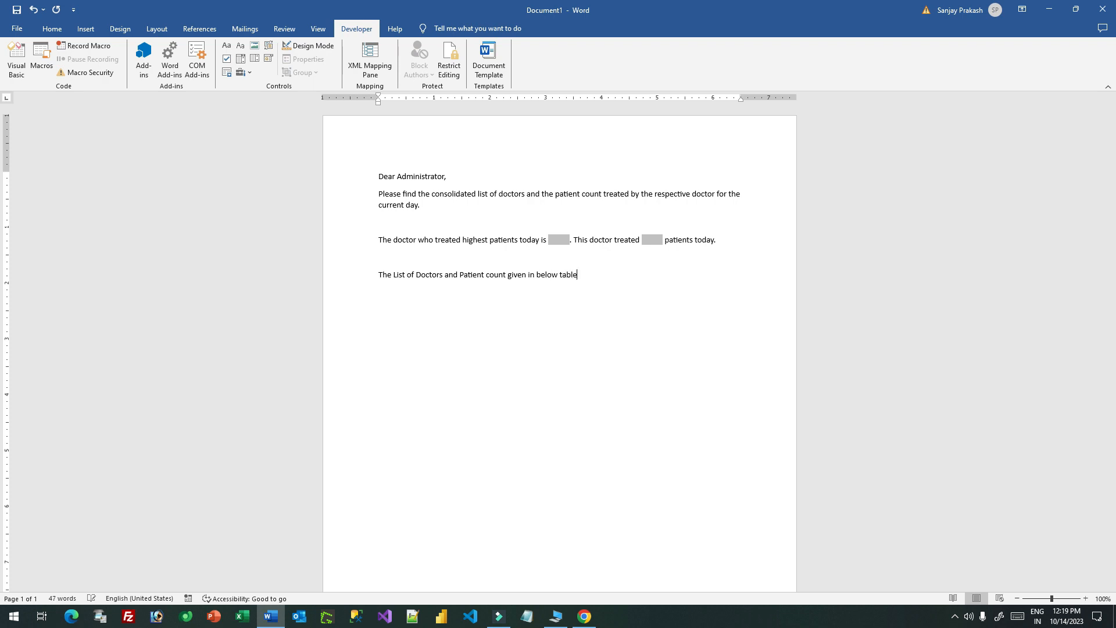
pyautogui.moveTo(626, 281); pyautogui.dragTo(375, 277)
pyautogui.hotkey('ctrl', 'b')
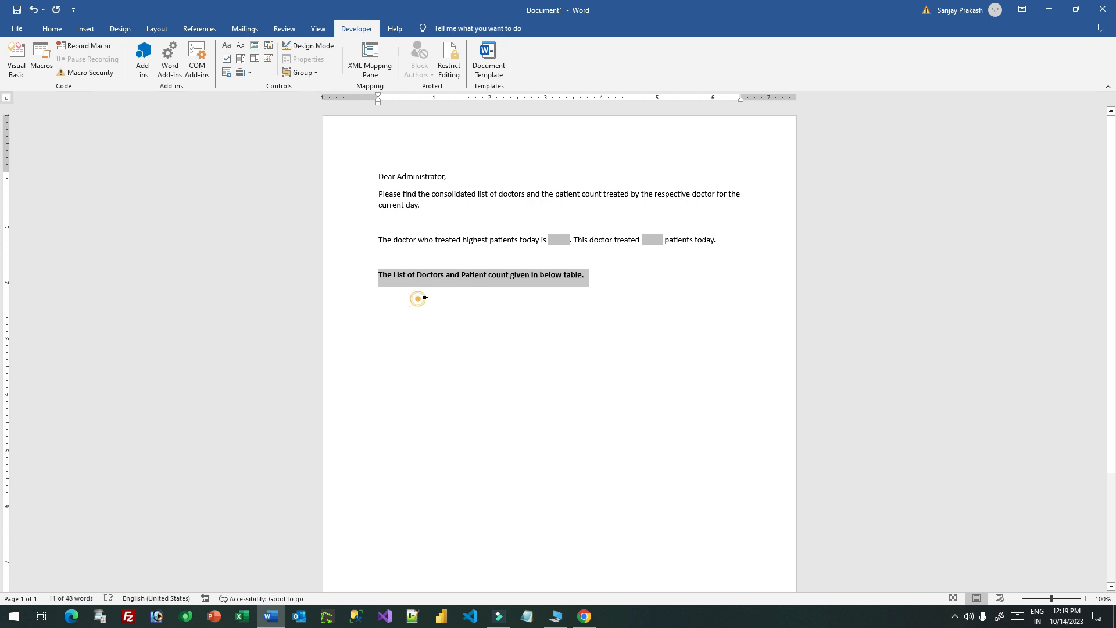
# Step: Insert a table with two columns and two rows below the bold line
pyautogui.click(418, 299)
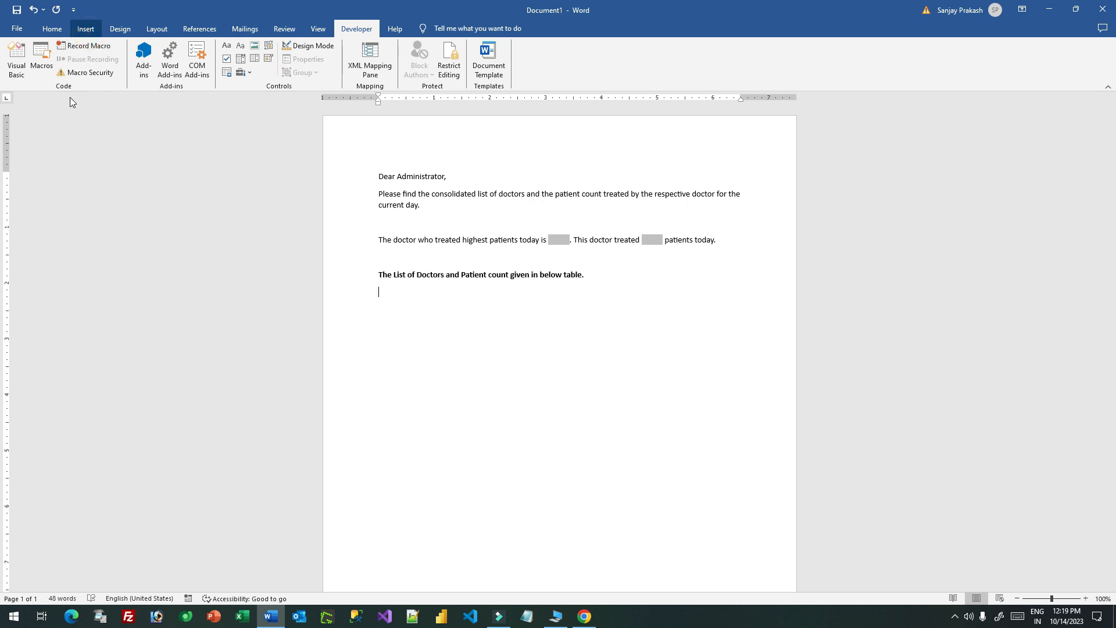
pyautogui.click(85, 28)
pyautogui.click(99, 58)
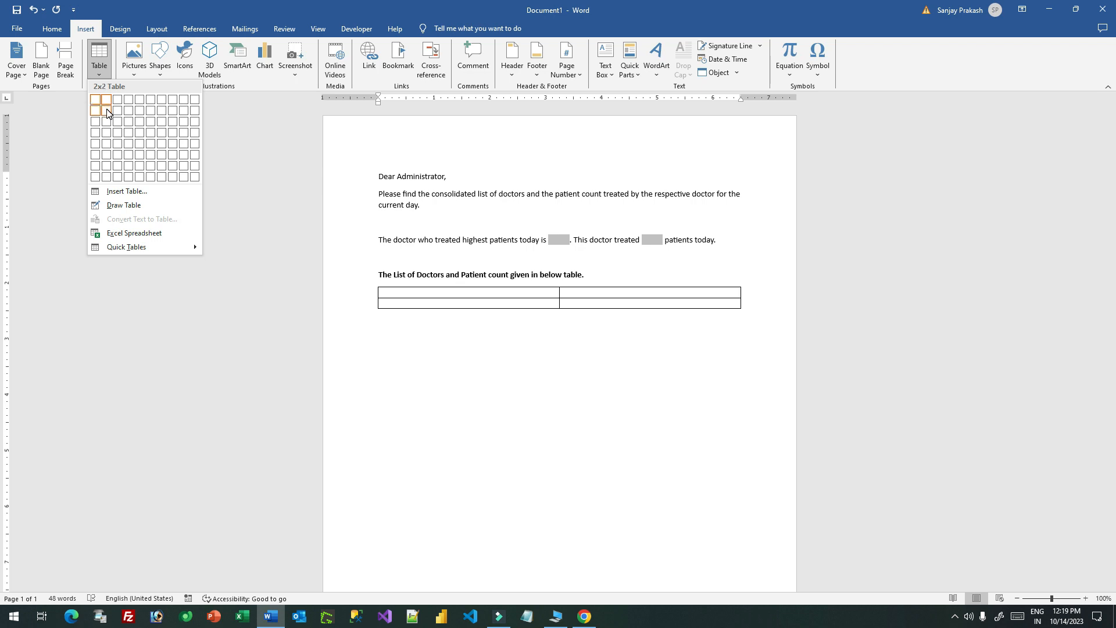
pyautogui.click(106, 109)
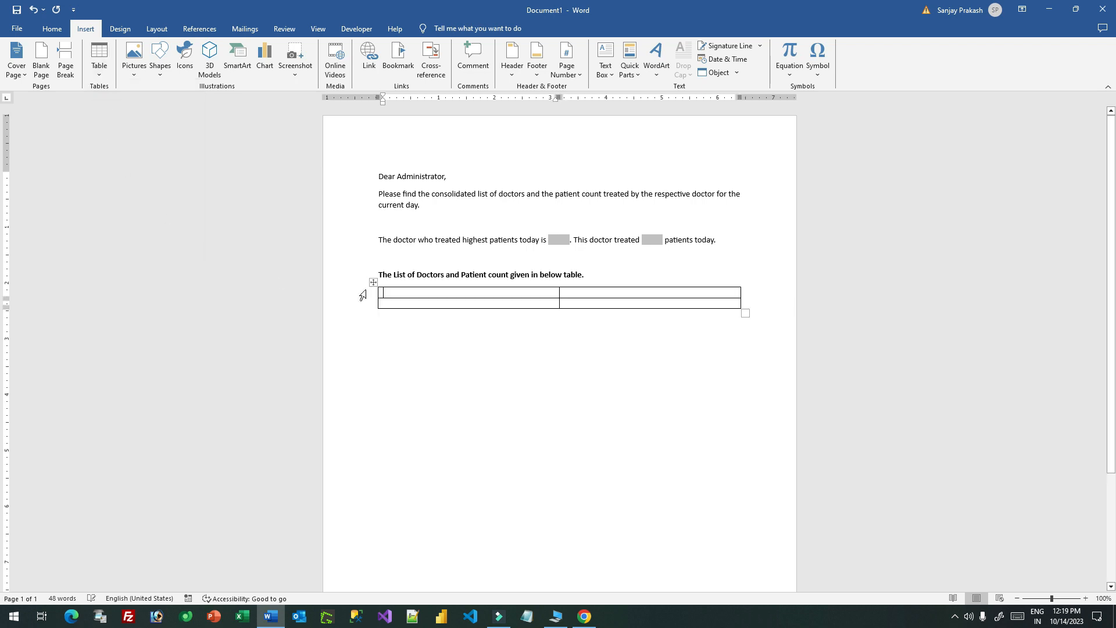
# Step: Fill the table's first row with the headings "Doctor Name" and "Patient Count" and make them bold
pyautogui.click(410, 292)
pyautogui.write('Doctr')
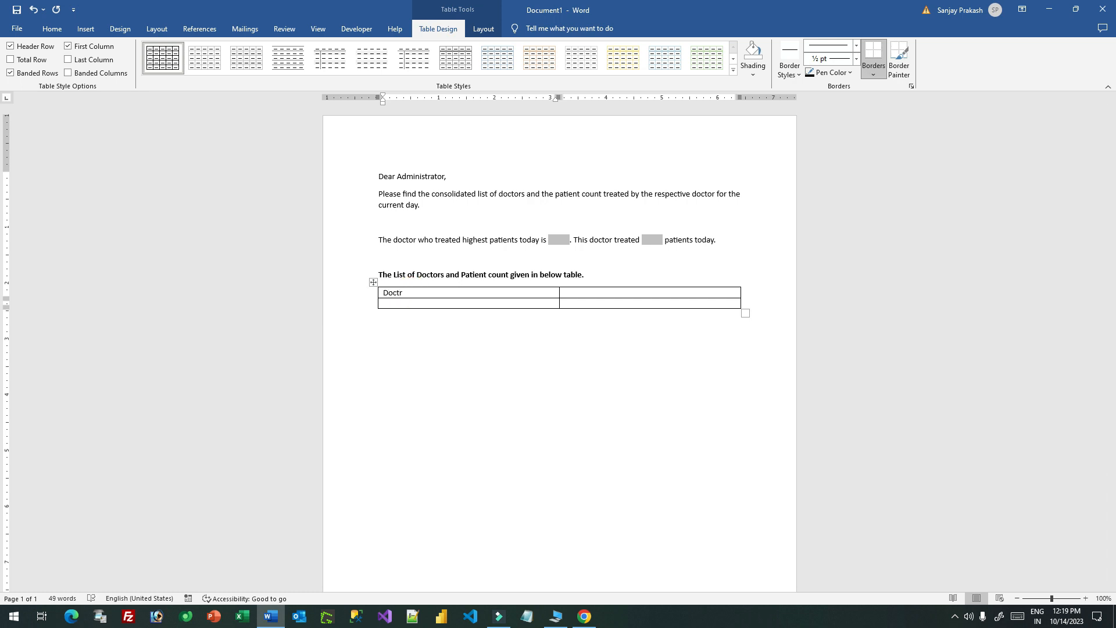
pyautogui.press('BackSpace')
pyautogui.write('or Name')
pyautogui.press('Tab')
pyautogui.write('patient Count')
pyautogui.moveTo(635, 294); pyautogui.dragTo(438, 302)
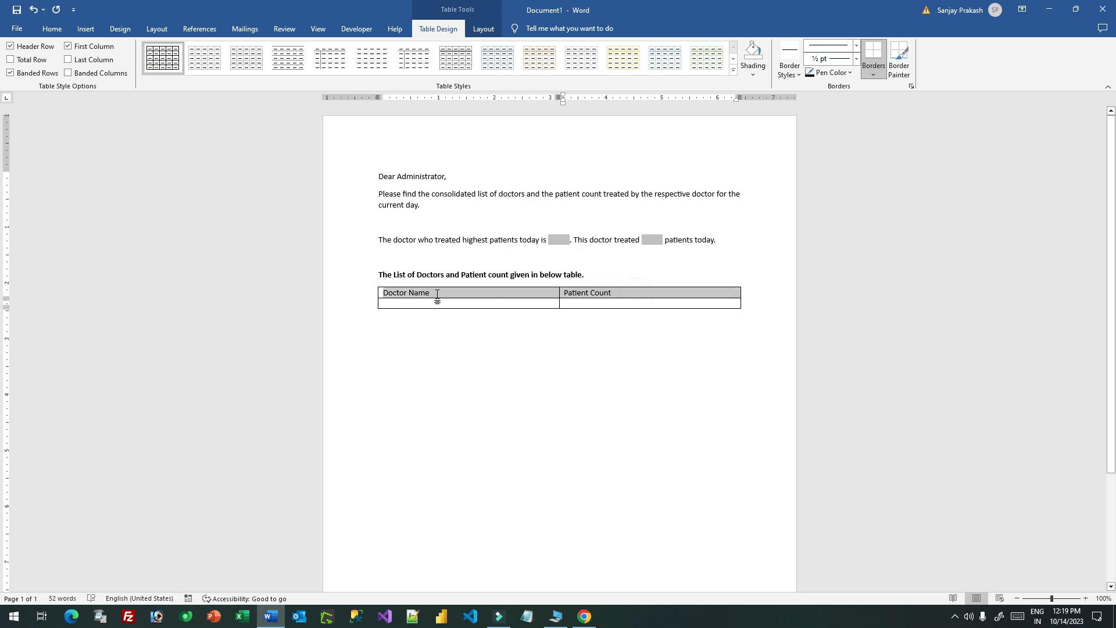
pyautogui.hotkey('ctrl', 'b')
# Step: Open the page header for editing and apply the built-in Banded header design
pyautogui.doubleClick(414, 143)
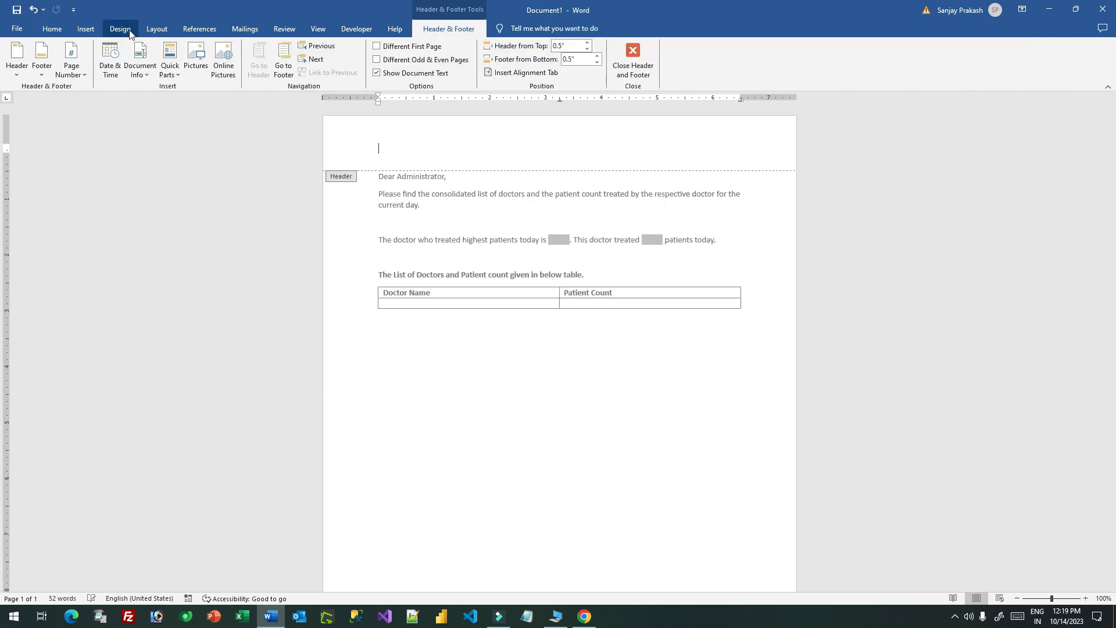
pyautogui.click(16, 65)
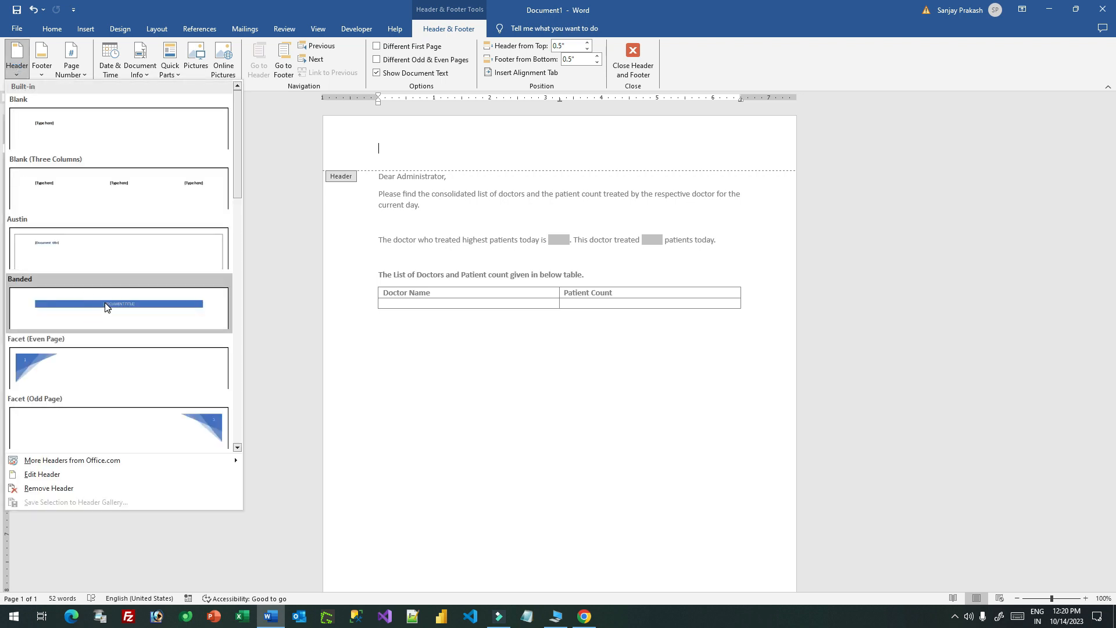
pyautogui.click(132, 306)
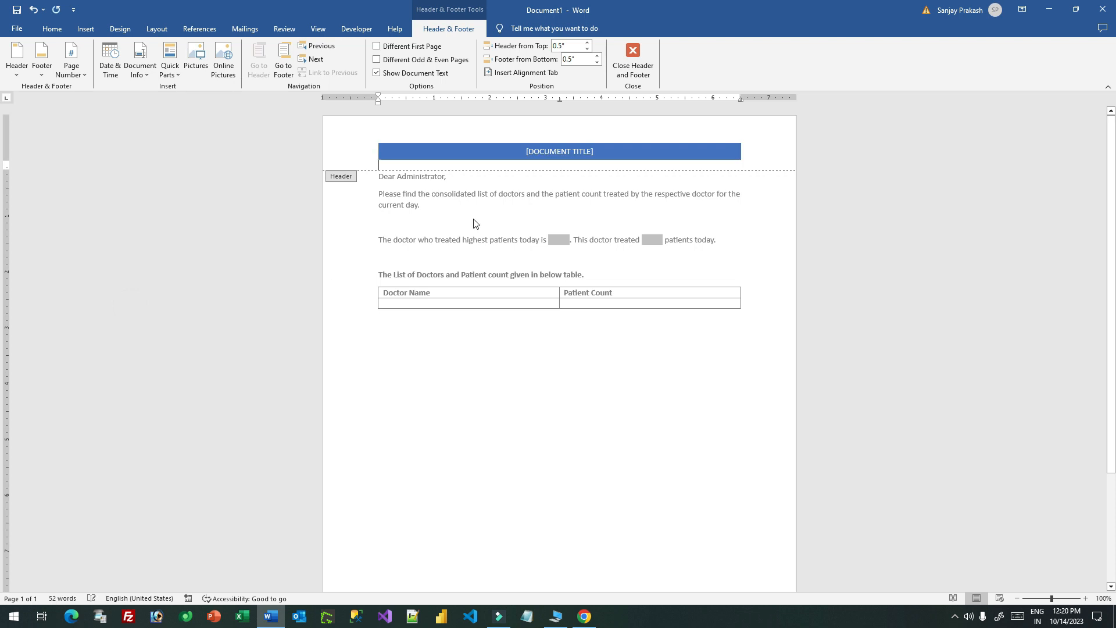
# Step: Replace the header's document title placeholder with "DOCTOR TREATING LIST" and return to the document body
pyautogui.click(578, 153)
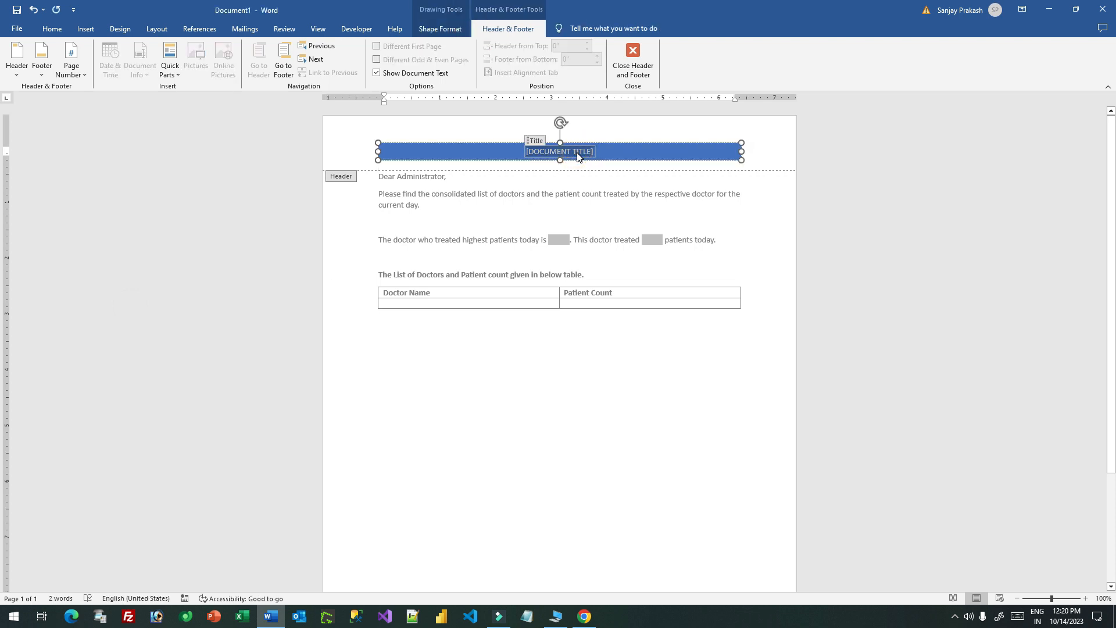
pyautogui.write('DOCTOR')
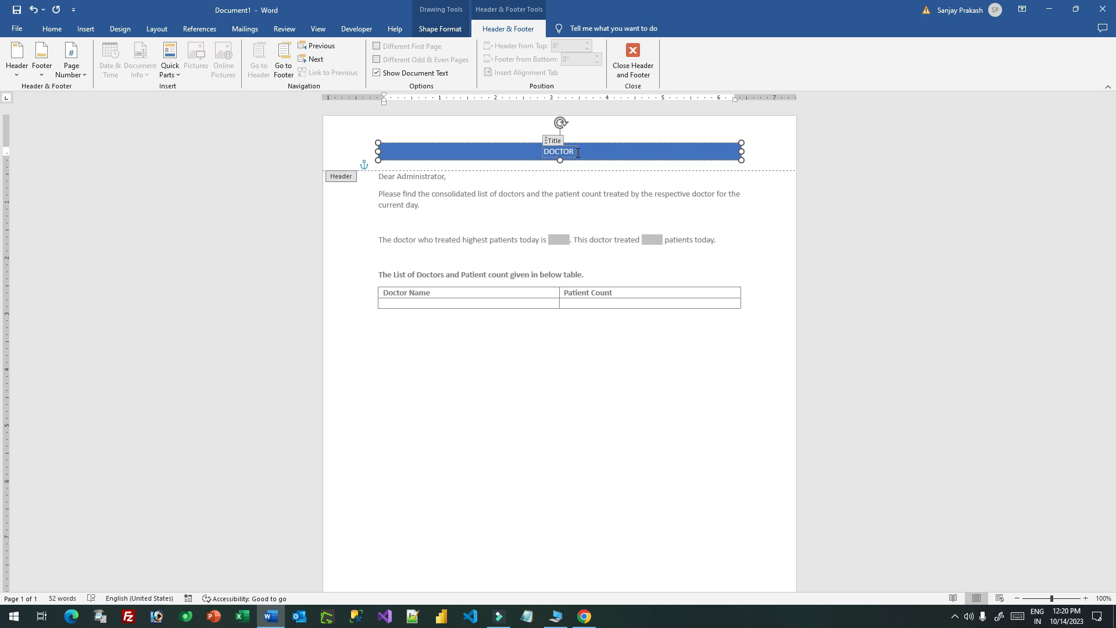
pyautogui.write('TREATIN')
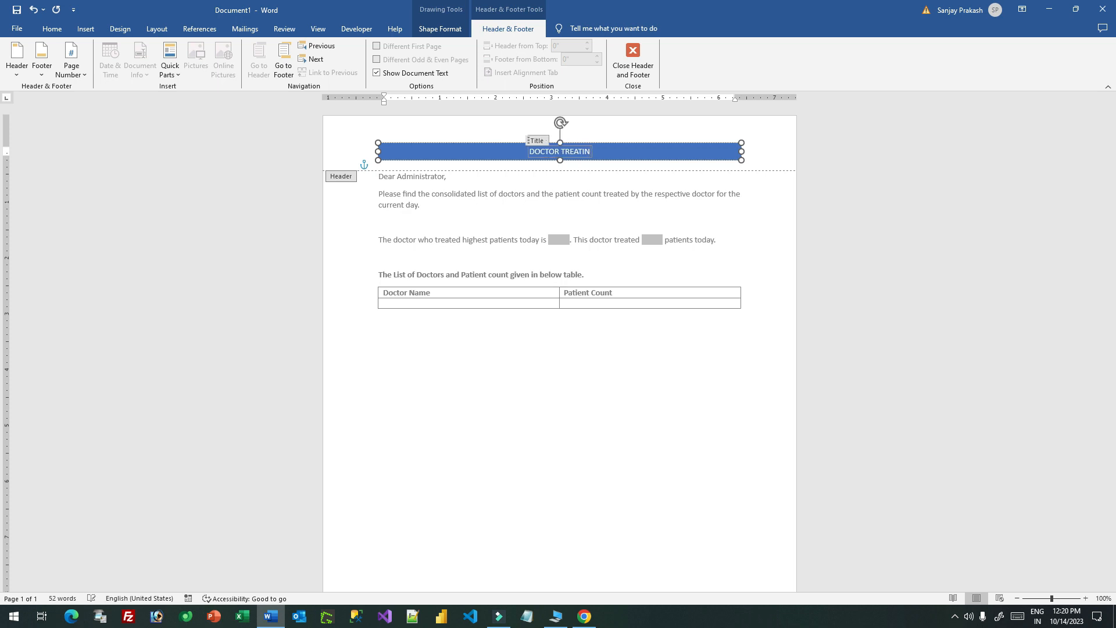
pyautogui.write('G LIST')
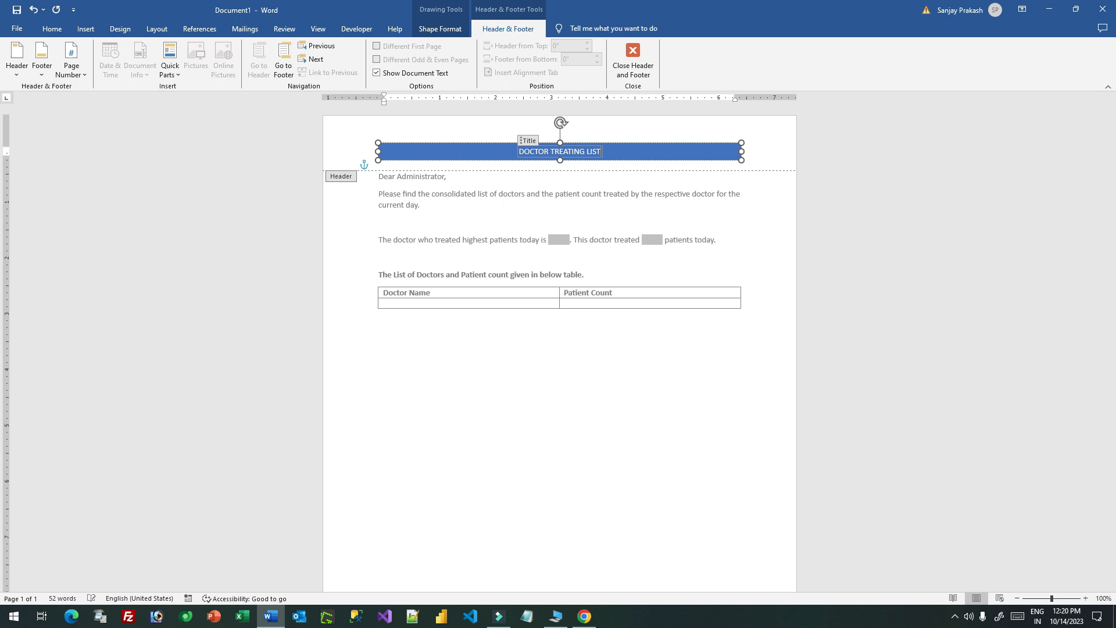
pyautogui.doubleClick(610, 375)
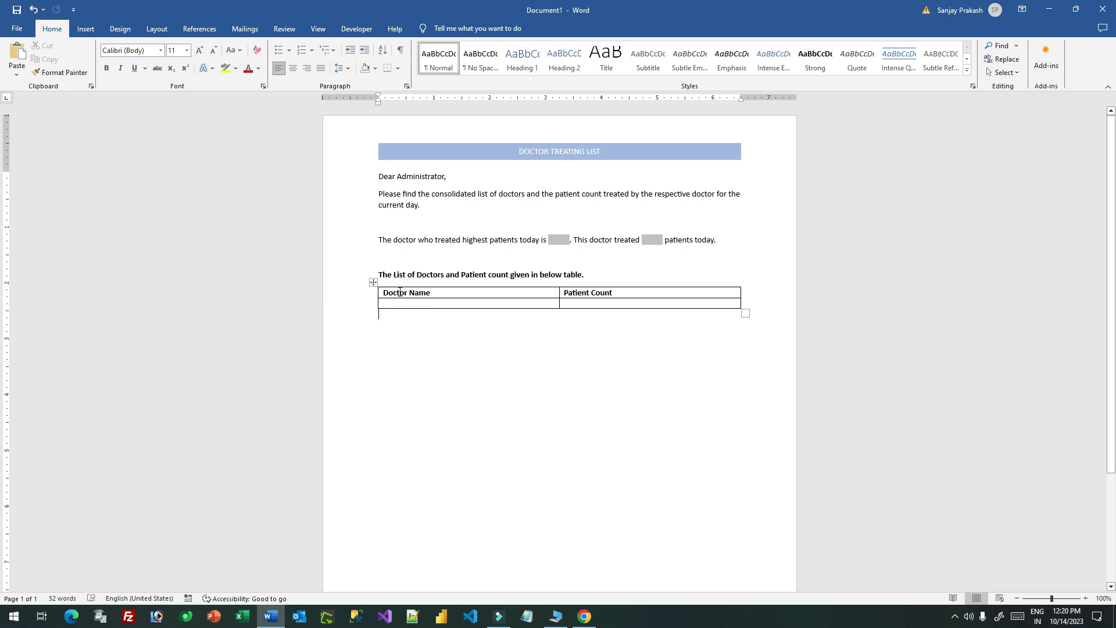
pyautogui.doubleClick(424, 293)
pyautogui.doubleClick(602, 292)
pyautogui.click(383, 284)
pyautogui.moveTo(574, 298); pyautogui.dragTo(620, 298)
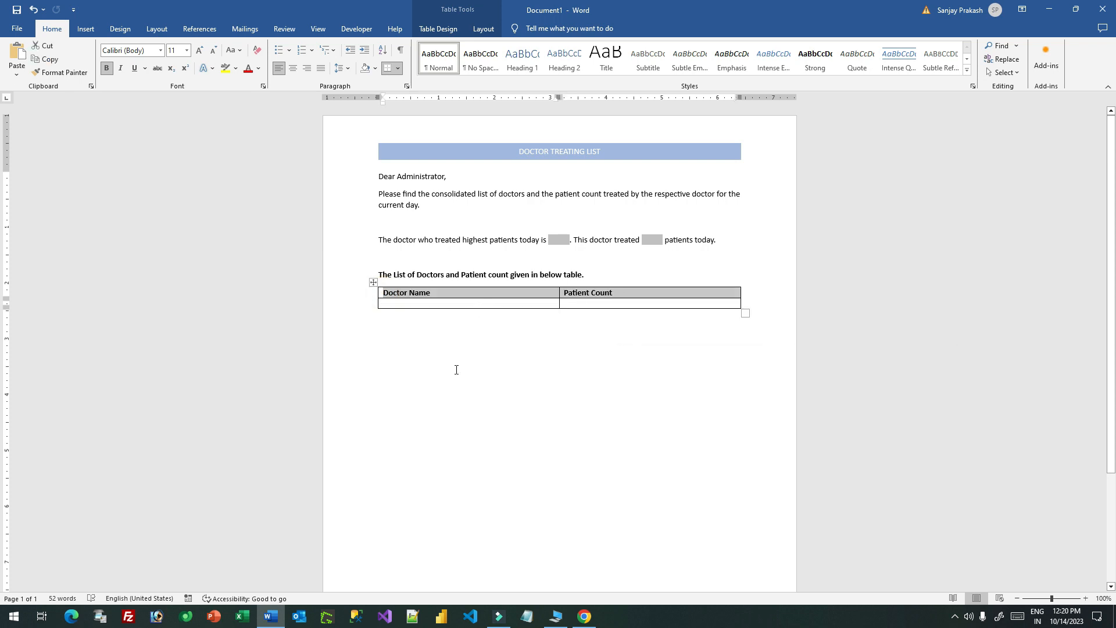
# Step: Insert a legacy text form field in each of the two empty cells beneath the "Doctor Name" and "Patient Count" headings
pyautogui.click(413, 306)
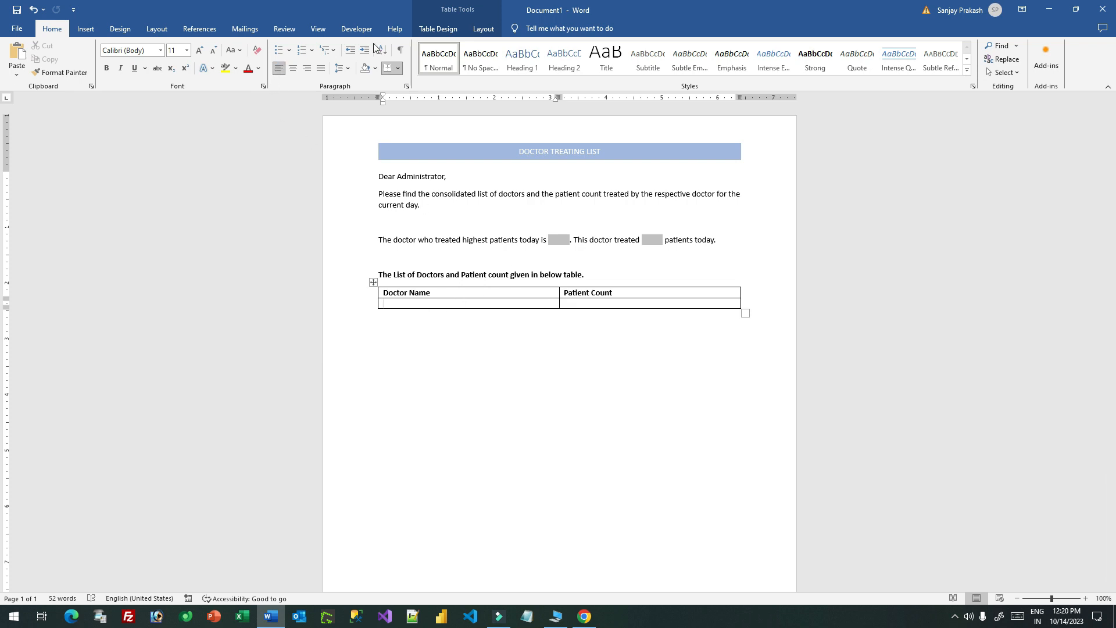
pyautogui.click(437, 29)
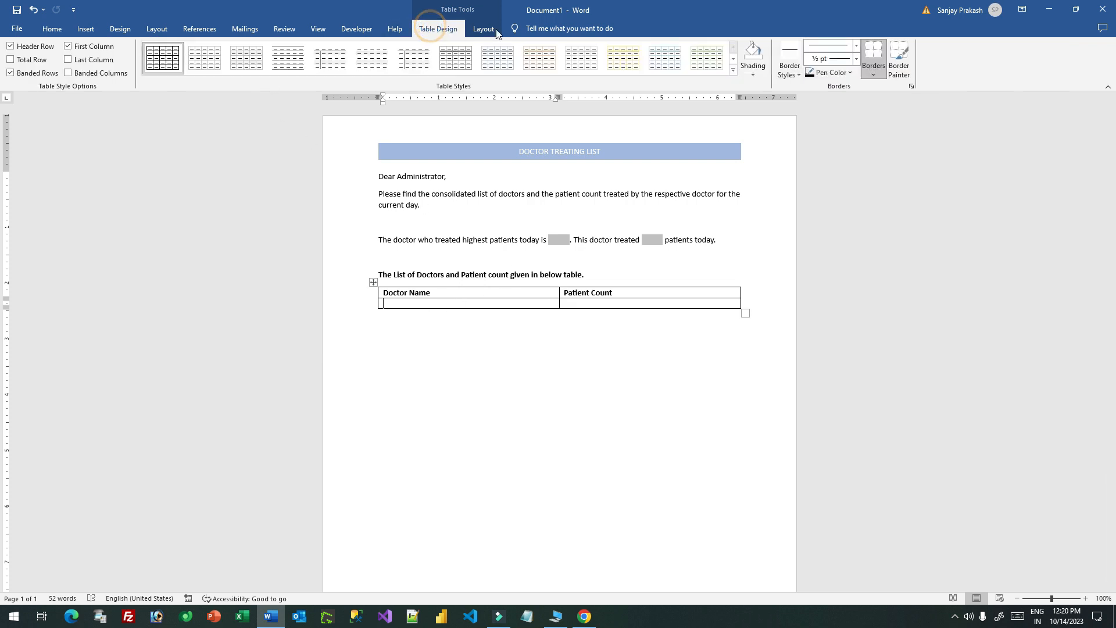
pyautogui.click(356, 29)
pyautogui.click(241, 73)
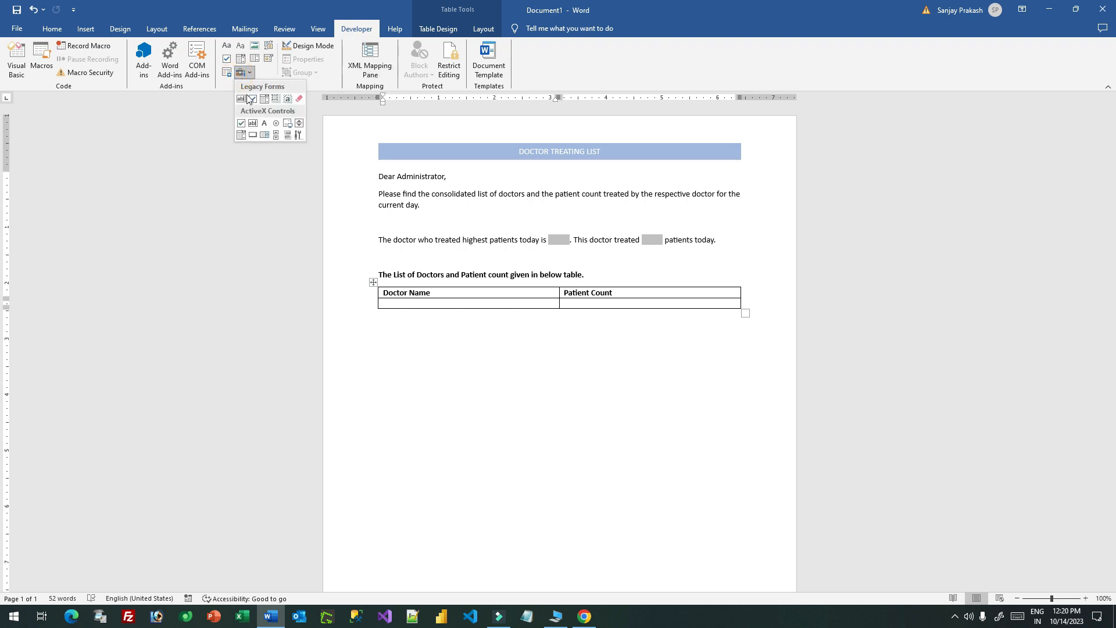
pyautogui.click(238, 101)
pyautogui.click(579, 303)
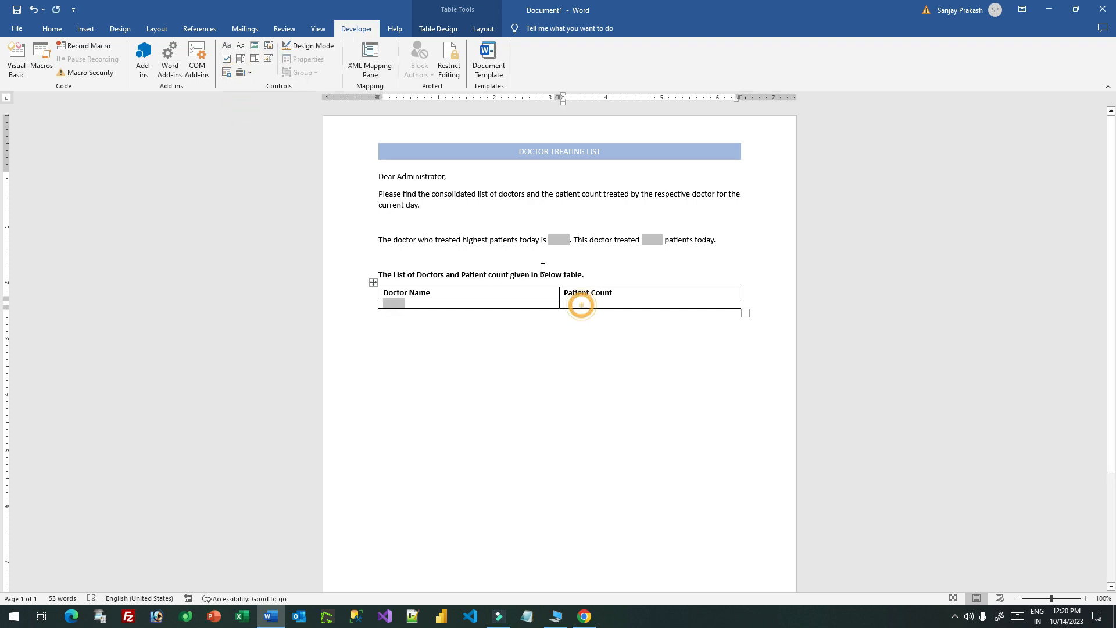
pyautogui.click(242, 72)
pyautogui.click(243, 98)
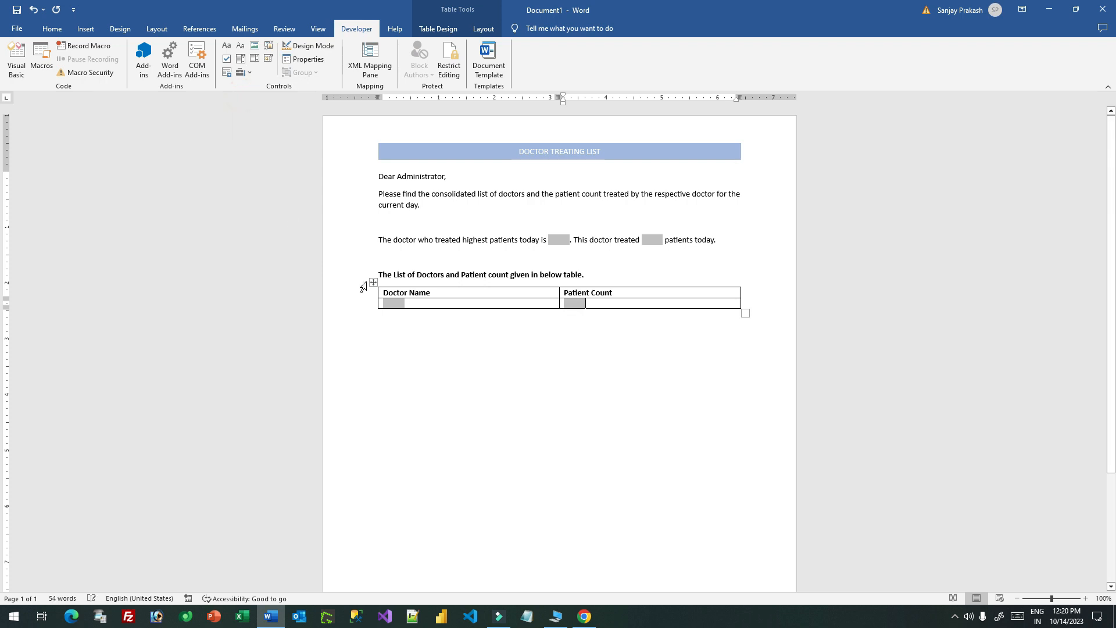
pyautogui.click(246, 72)
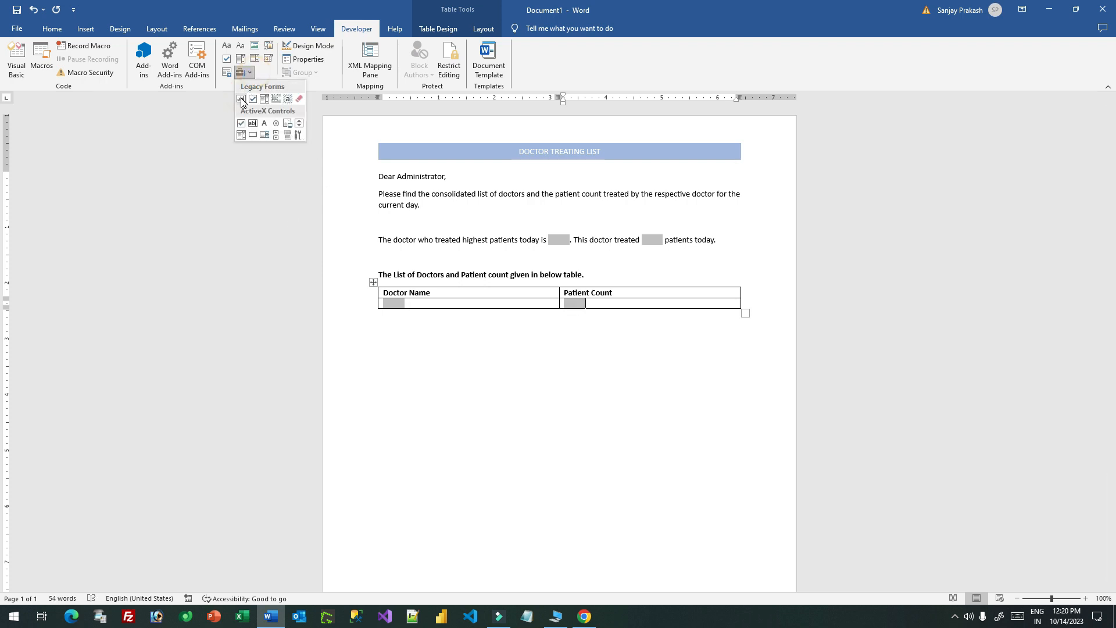
pyautogui.click(574, 312)
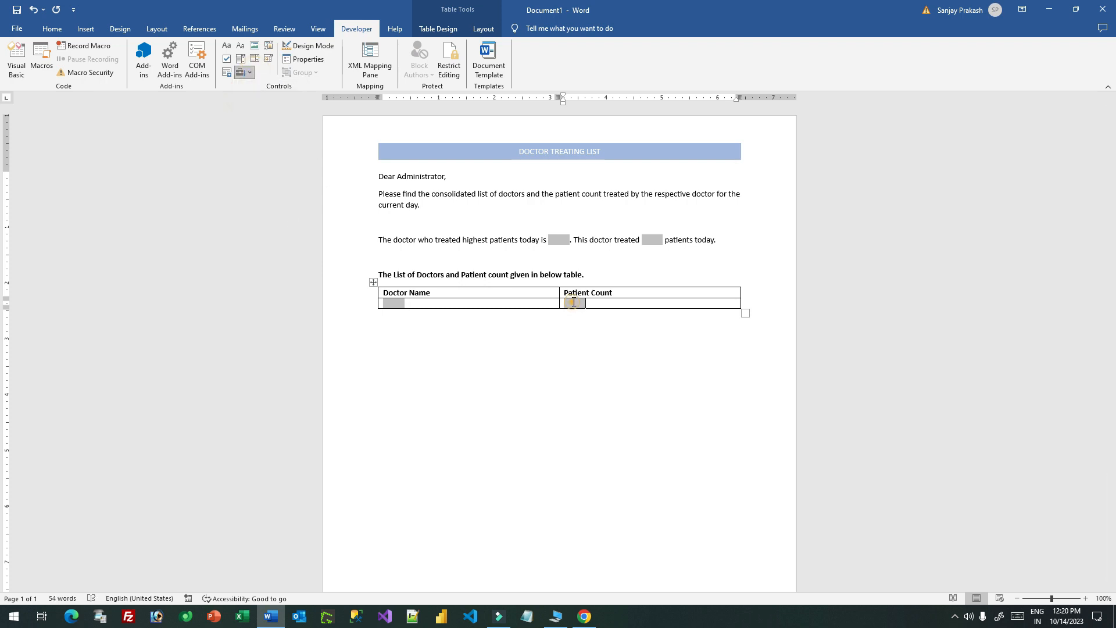
# Step: Set the bookmark of the text form field under "Doctor Name" to DocName
pyautogui.doubleClick(394, 303)
pyautogui.doubleClick(456, 338)
pyautogui.write('DocName')
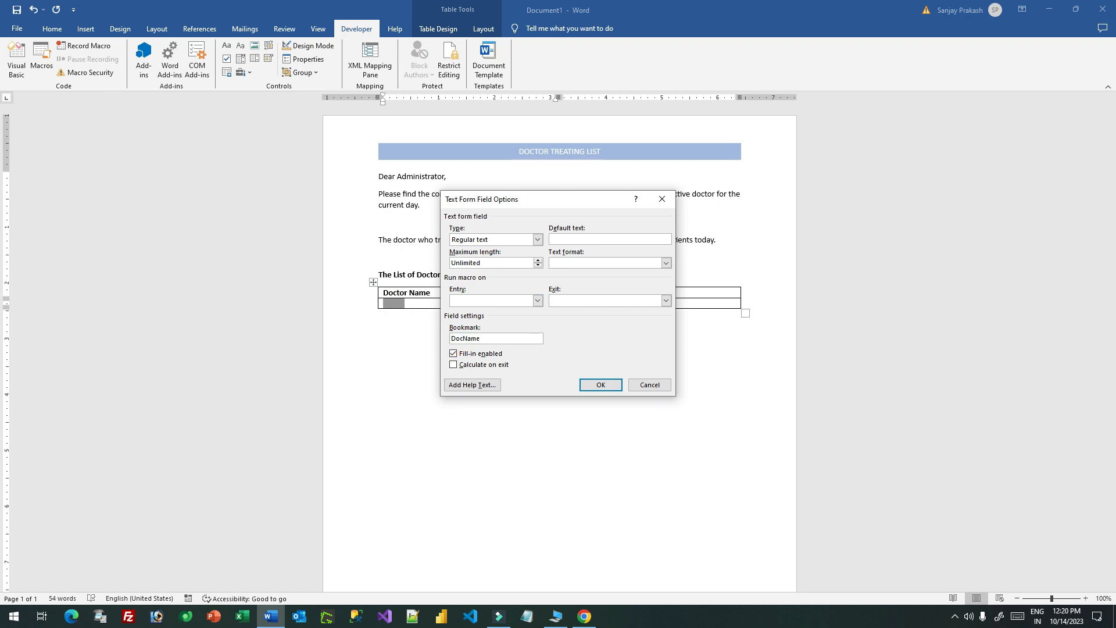
pyautogui.click(605, 384)
# Step: Set the bookmark of the text form field under "Patient Count" to PCount
pyautogui.doubleClick(567, 303)
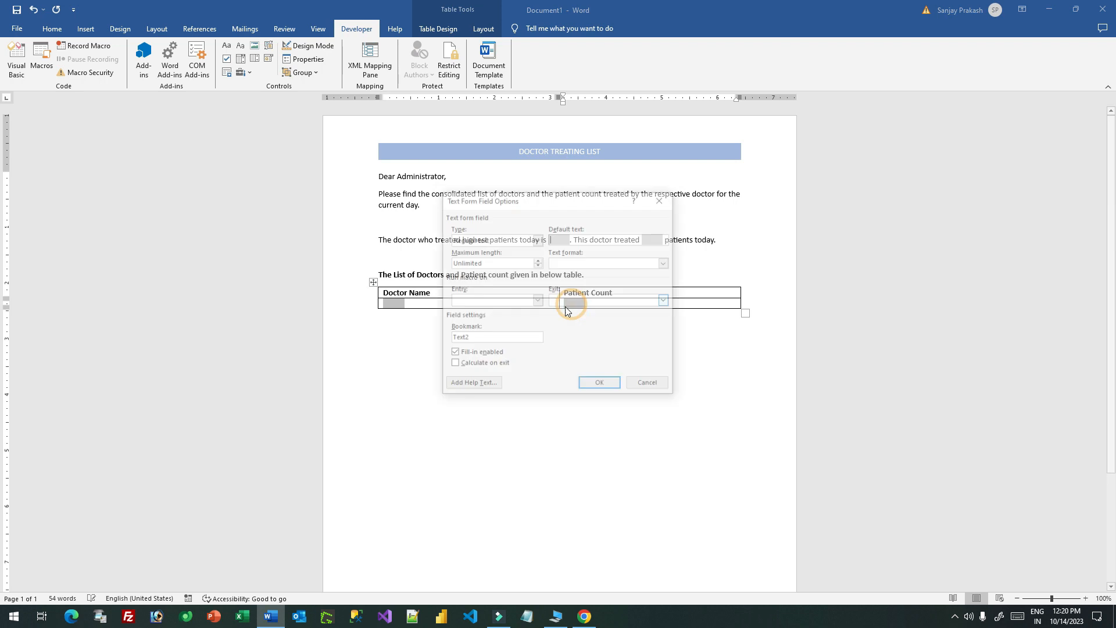
pyautogui.doubleClick(465, 338)
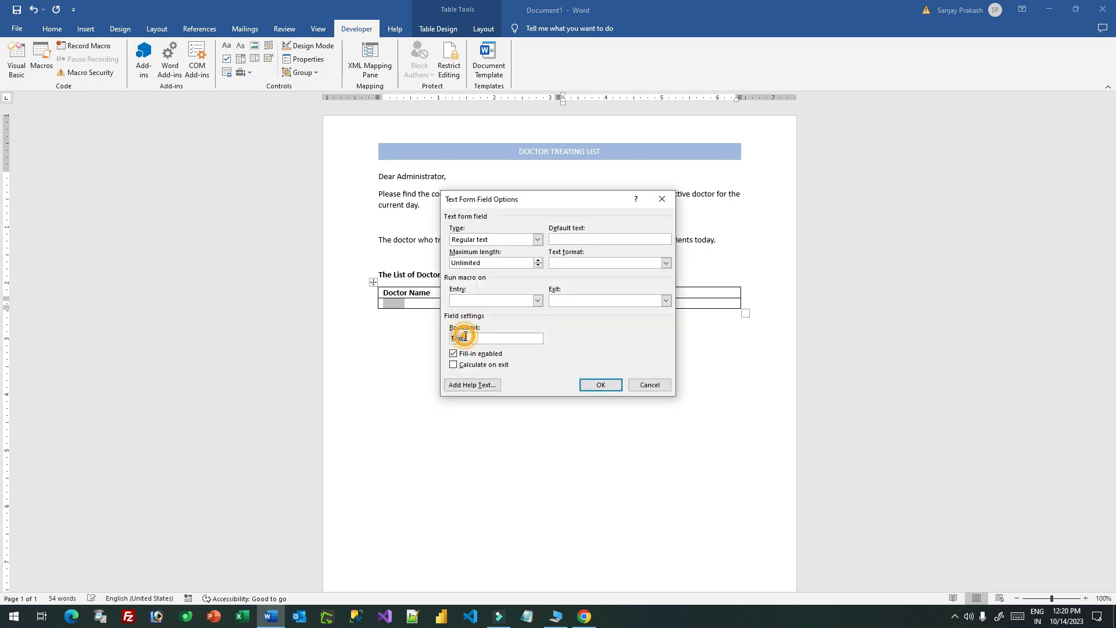
pyautogui.write('PCount')
pyautogui.click(601, 384)
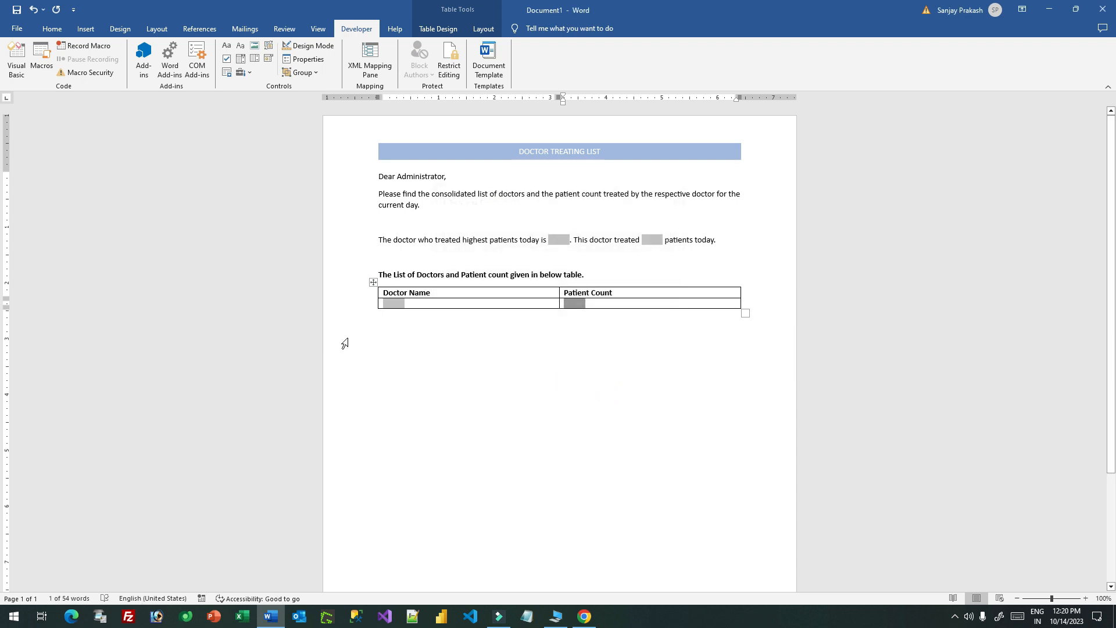
# Step: Select the whole table and wrap it in a repeating section content control
pyautogui.click(373, 282)
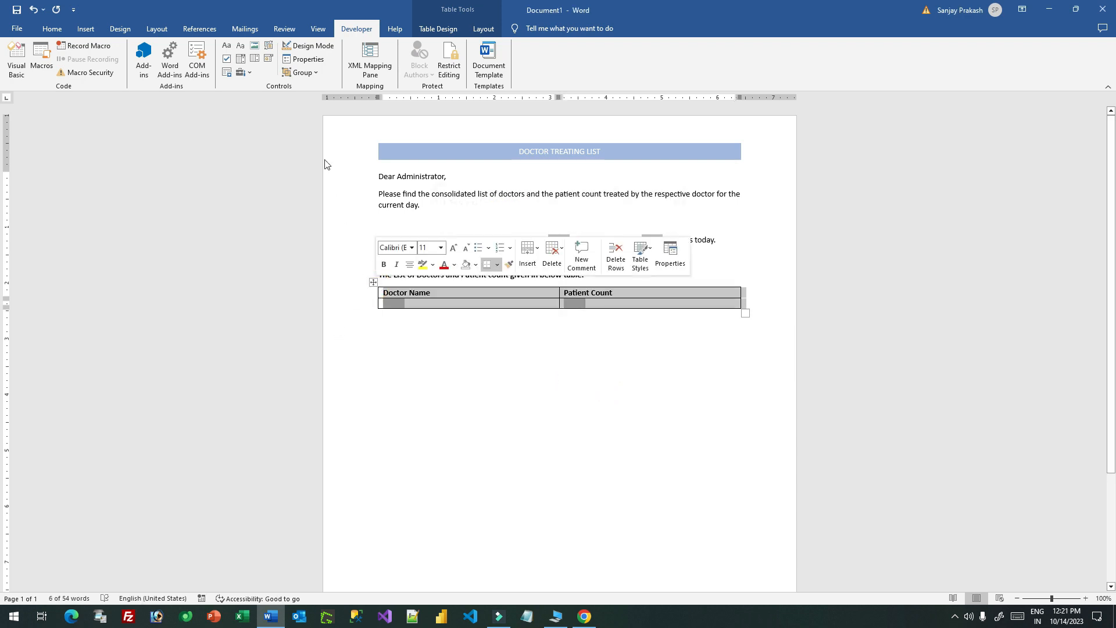
pyautogui.click(227, 76)
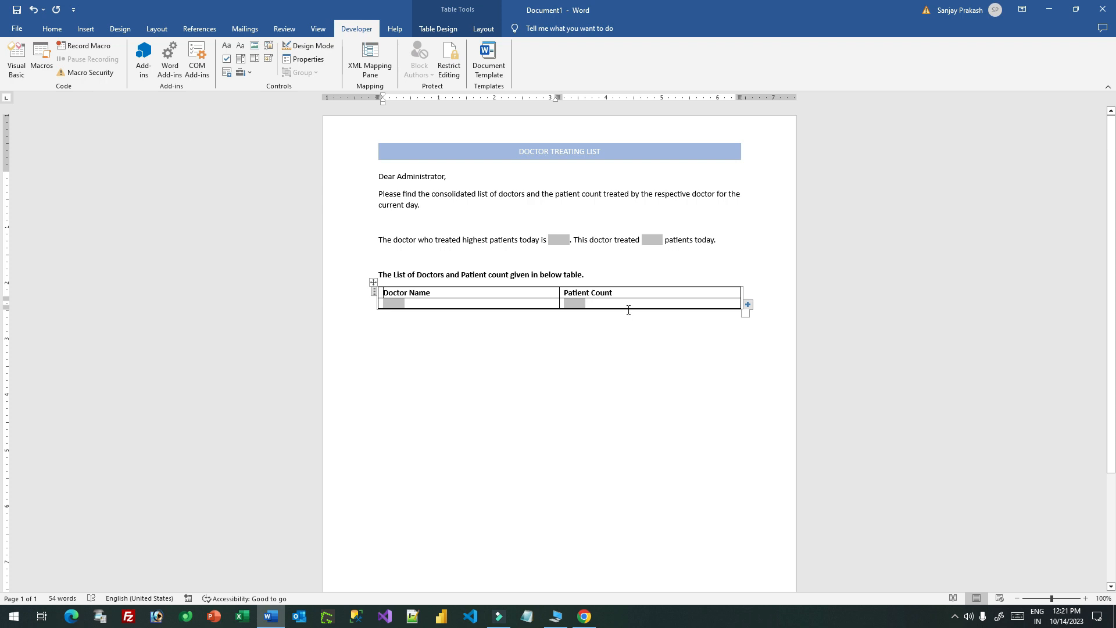
# Step: Add the closing lines "Regards,", "Flow Automation System" and "*** DO not Reply" below the table, leaving blank space above them
pyautogui.click(506, 349)
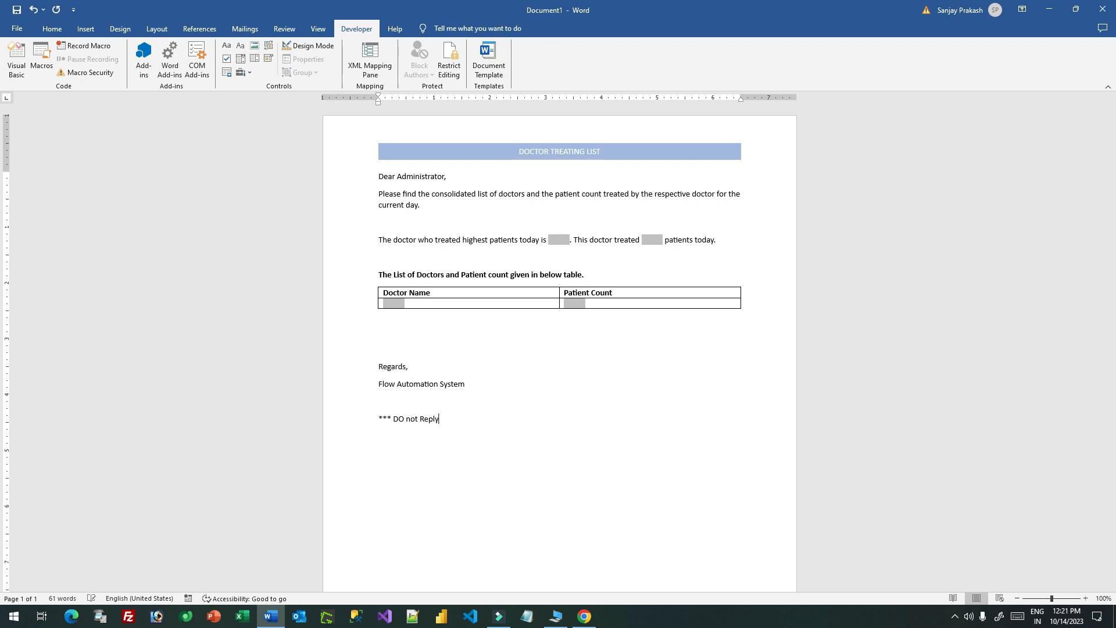
# Step: Apply the built-in Retrospect footer design to the page and return to the document body
pyautogui.scroll(-5, 521, 361)
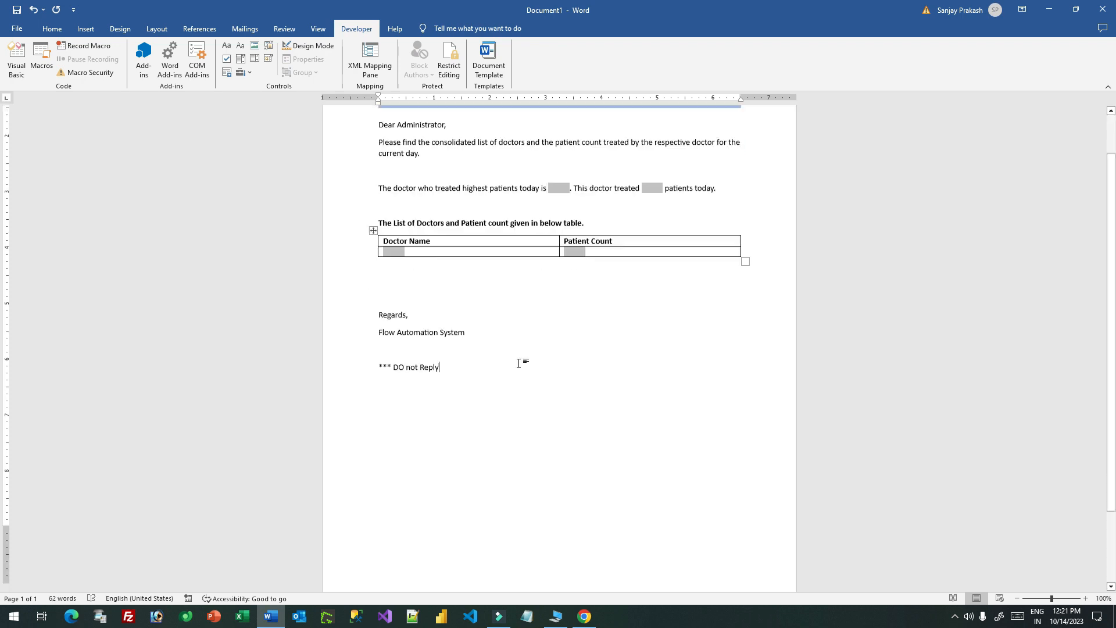
pyautogui.doubleClick(427, 552)
pyautogui.click(42, 58)
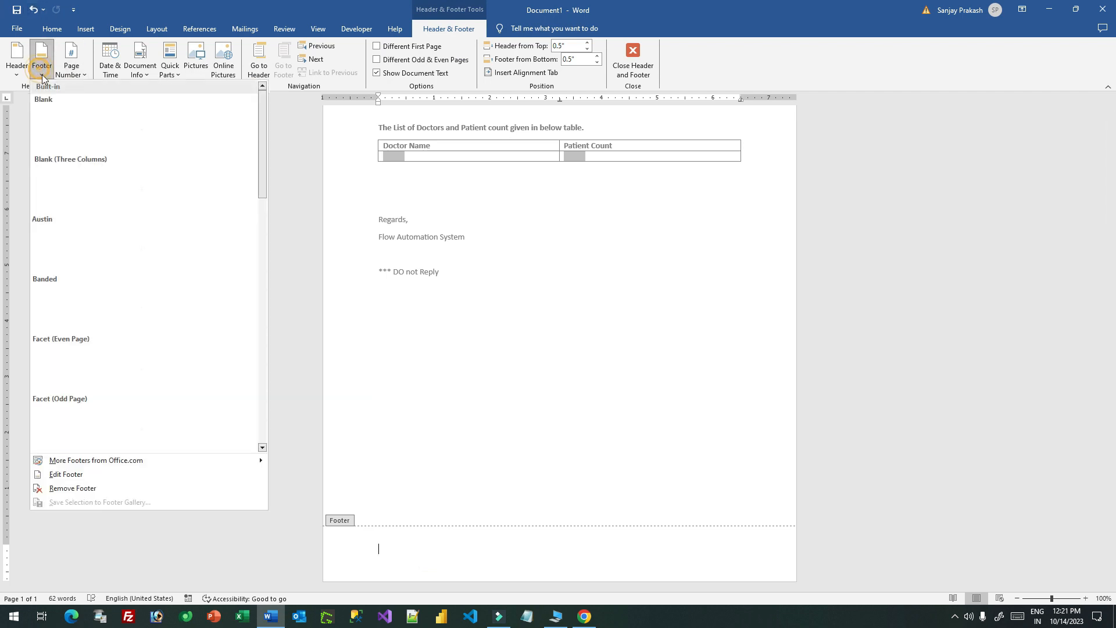
pyautogui.scroll(-10, 162, 299)
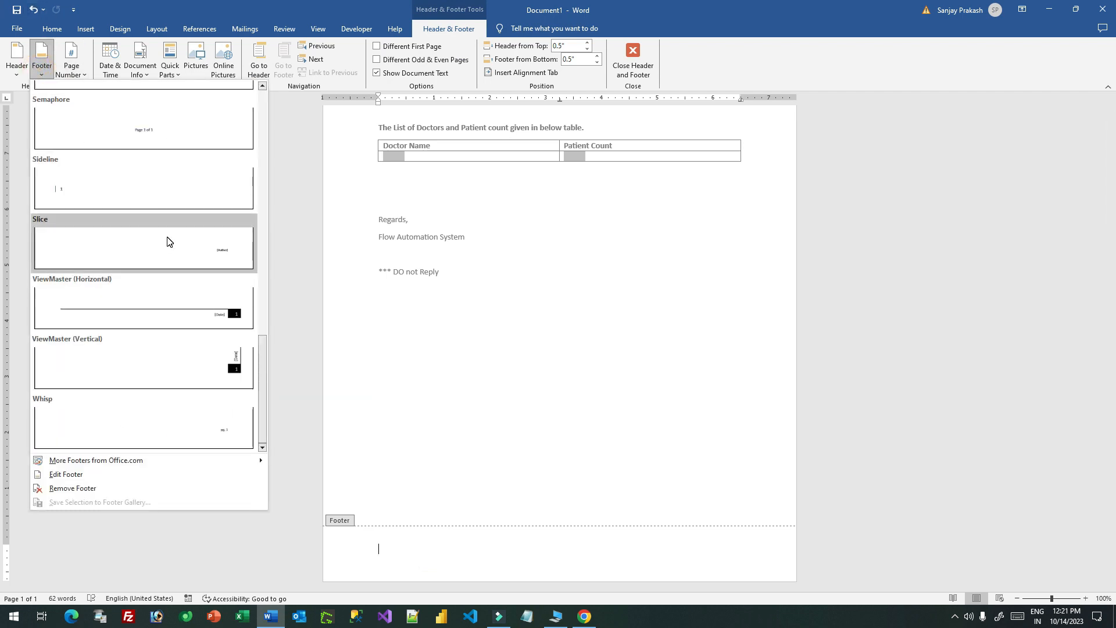
pyautogui.scroll(5, 250, 256)
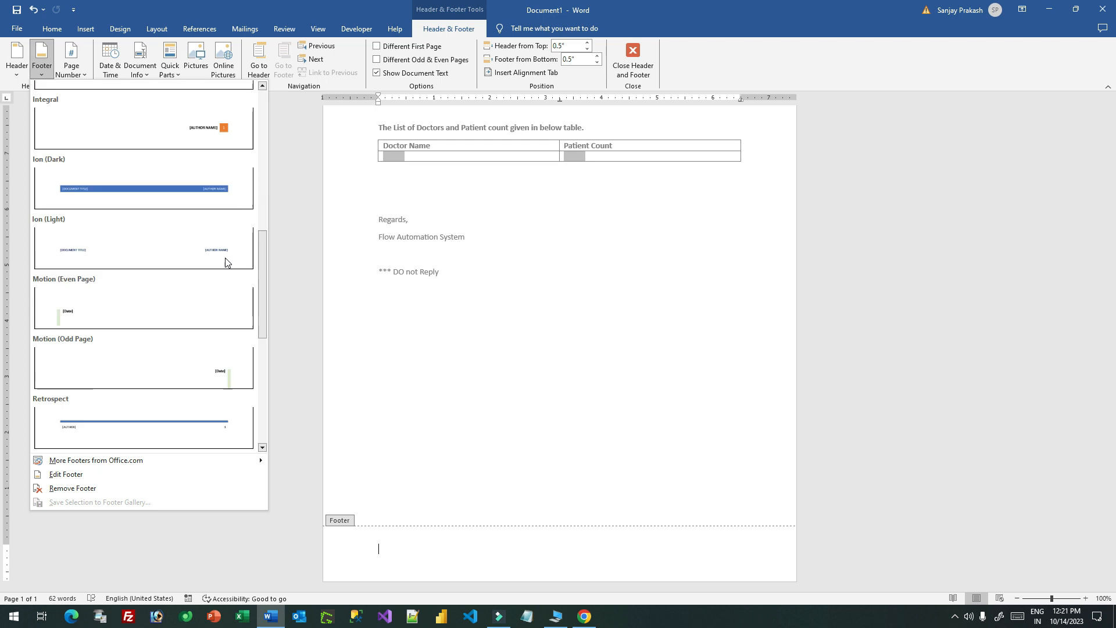
pyautogui.click(167, 413)
pyautogui.doubleClick(532, 352)
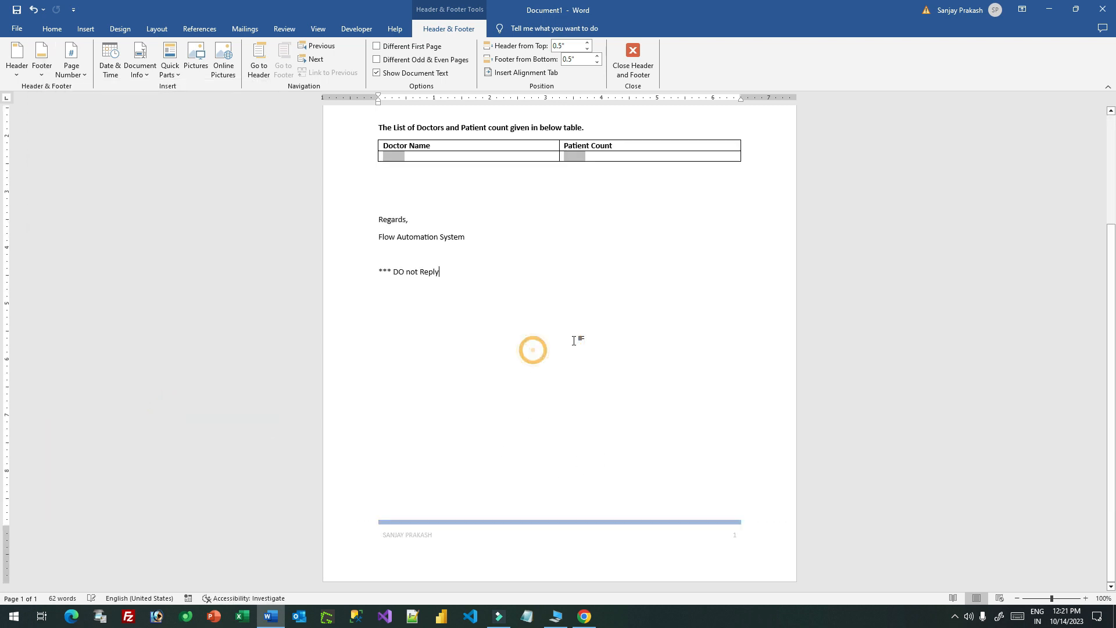
pyautogui.scroll(2, 659, 247)
pyautogui.scroll(-2, 660, 245)
pyautogui.scroll(2, 659, 245)
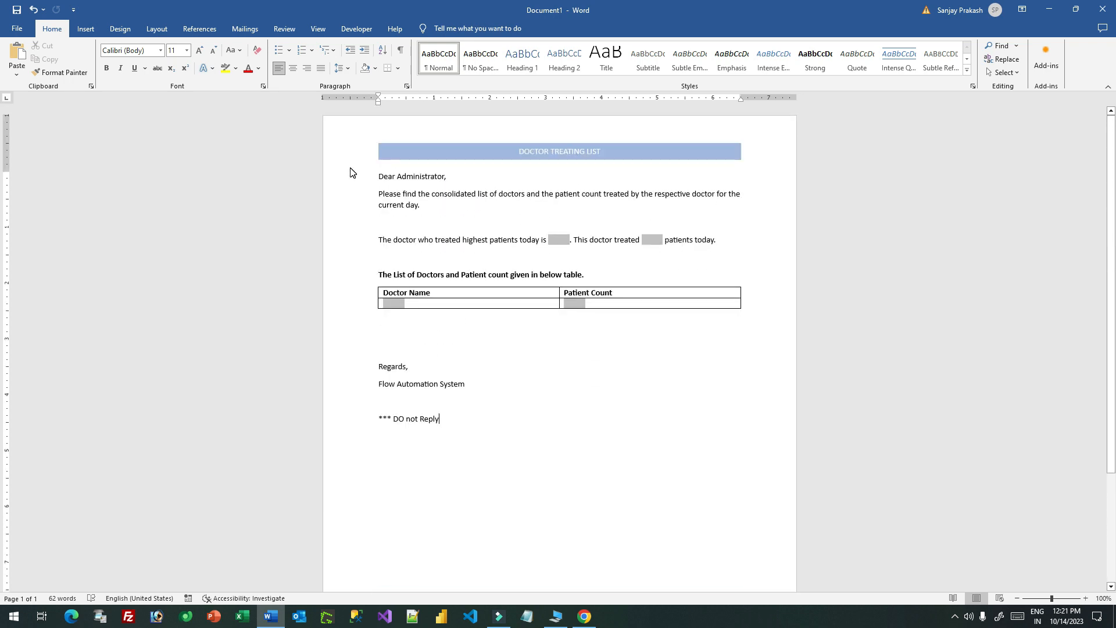
# Step: Save the document to the Desktop as the Word document "Doctor Appointment. docx.docx"
pyautogui.hotkey('ctrl', 's')
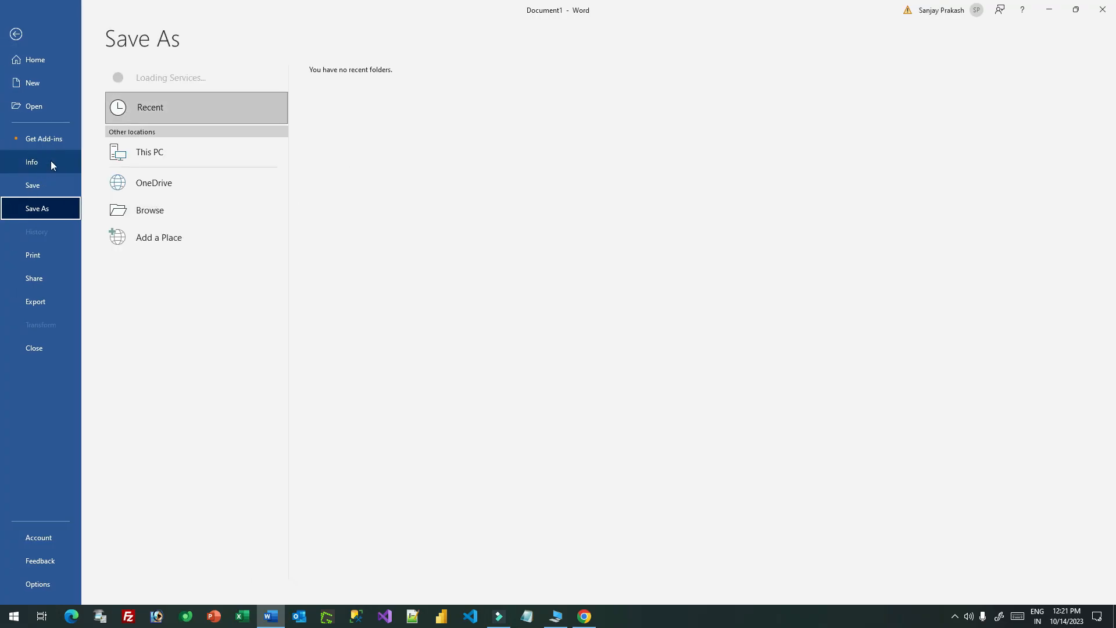
pyautogui.click(153, 209)
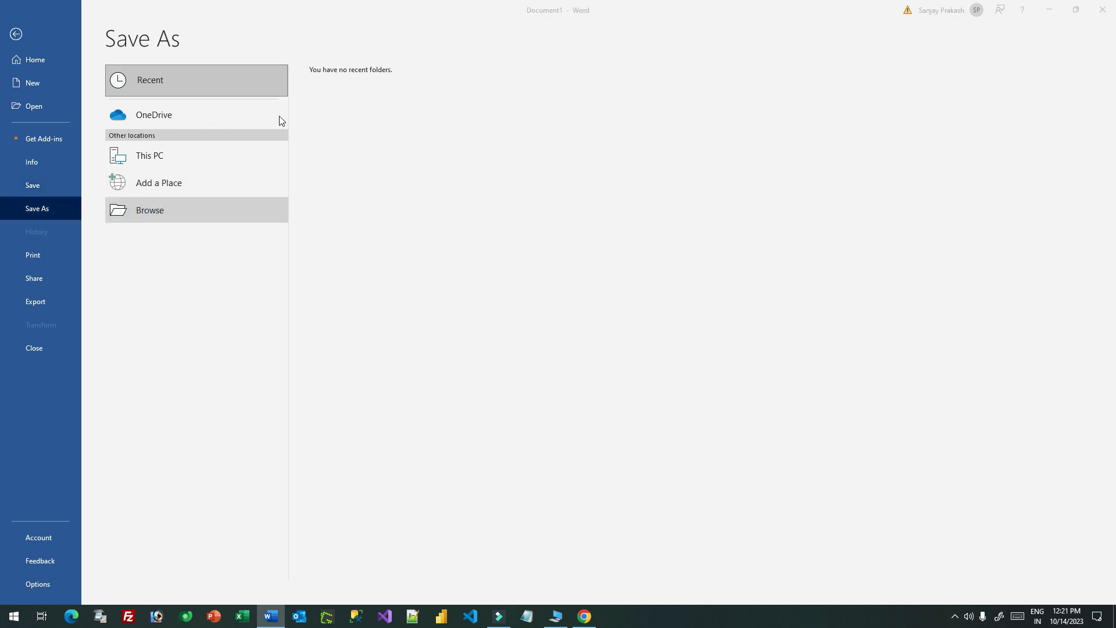
pyautogui.click(273, 139)
pyautogui.click(359, 305)
pyautogui.click(374, 305)
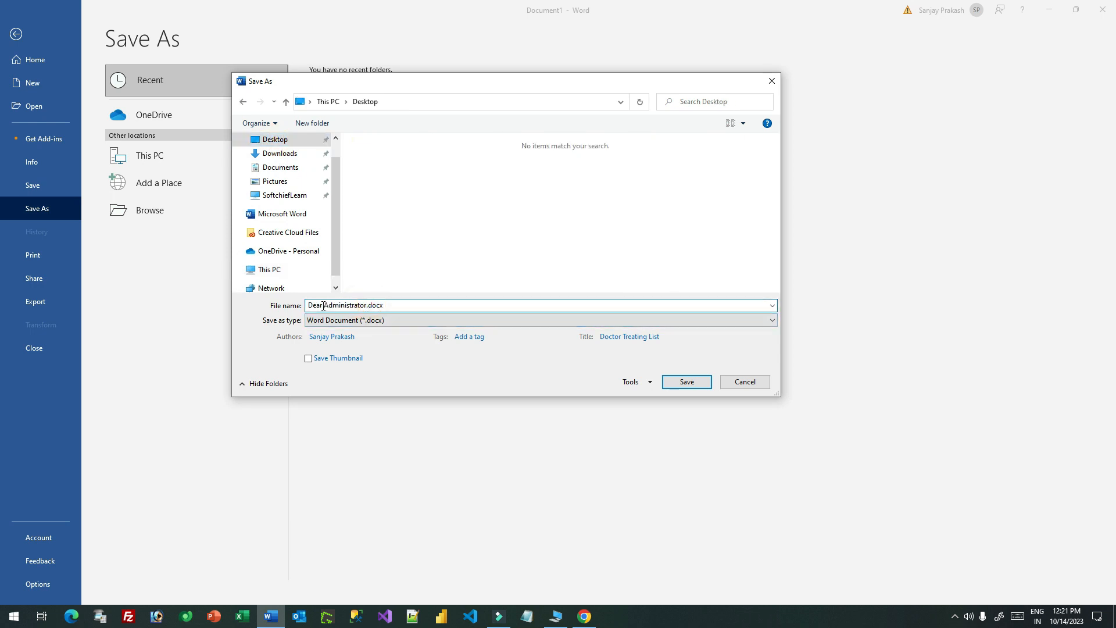
pyautogui.moveTo(369, 301); pyautogui.dragTo(256, 307)
pyautogui.write('Doctor Appointment.')
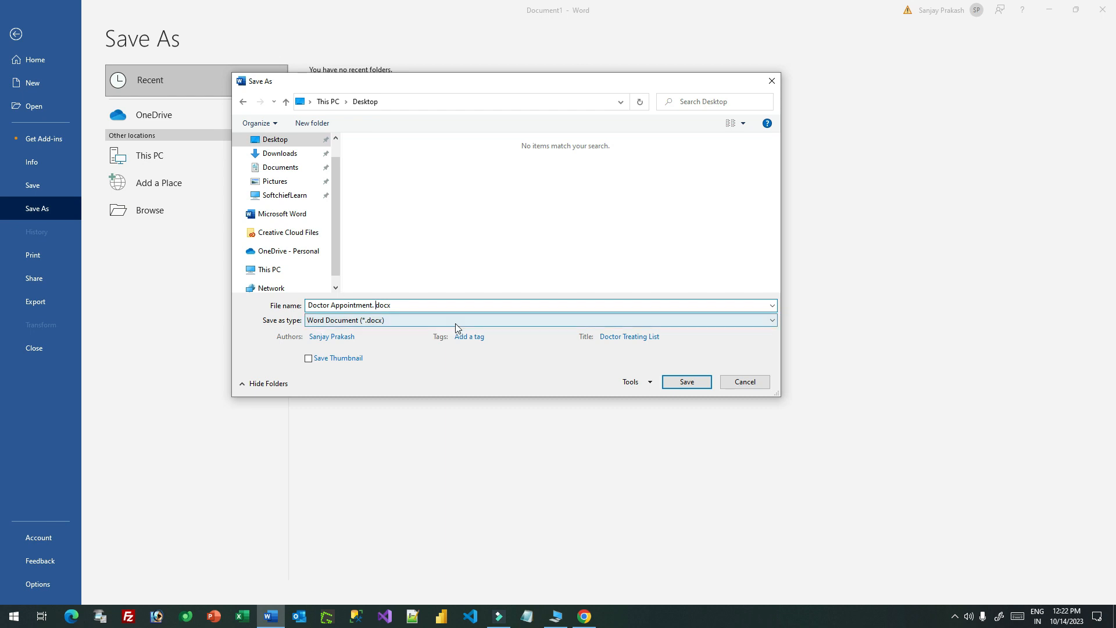
pyautogui.click(697, 385)
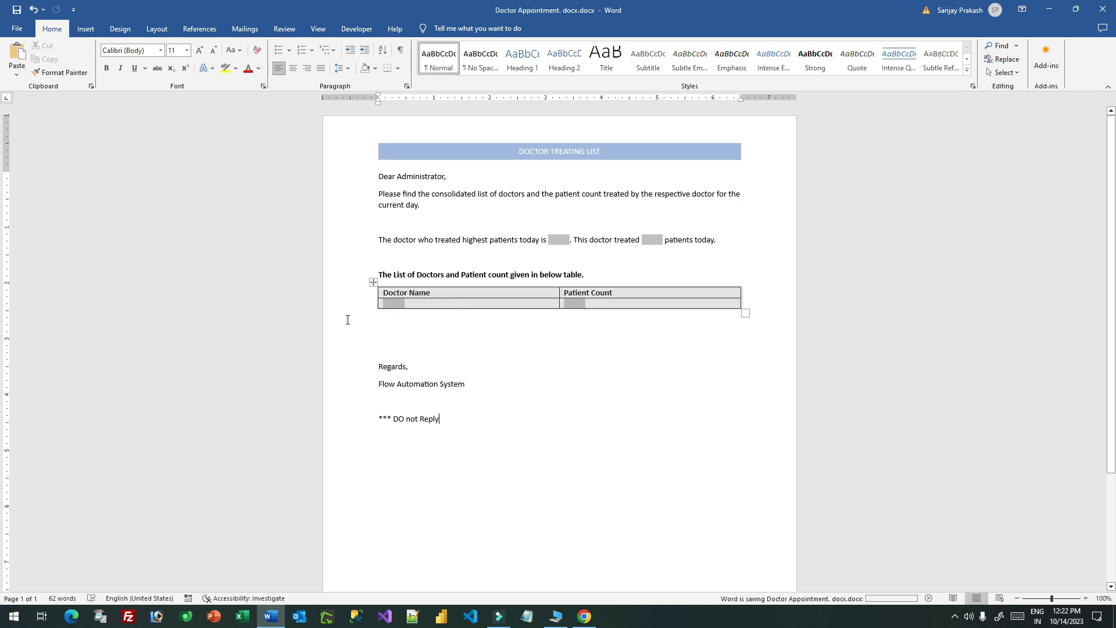
# Step: Insert an ActiveX image control in the blank paragraph between the table and the "Regards," line
pyautogui.click(387, 335)
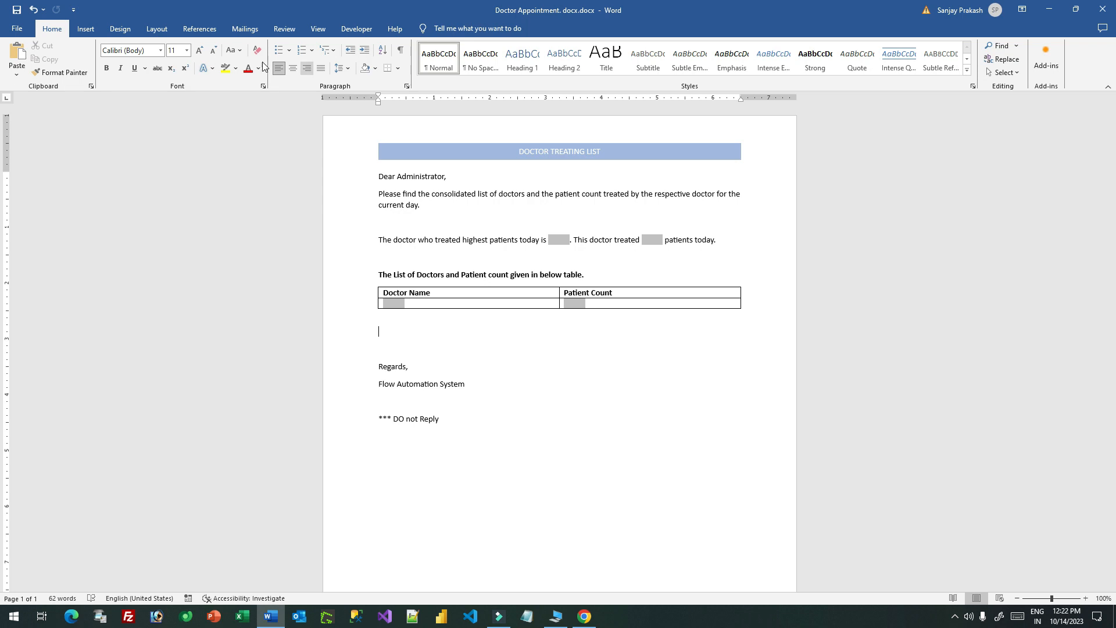
pyautogui.click(348, 32)
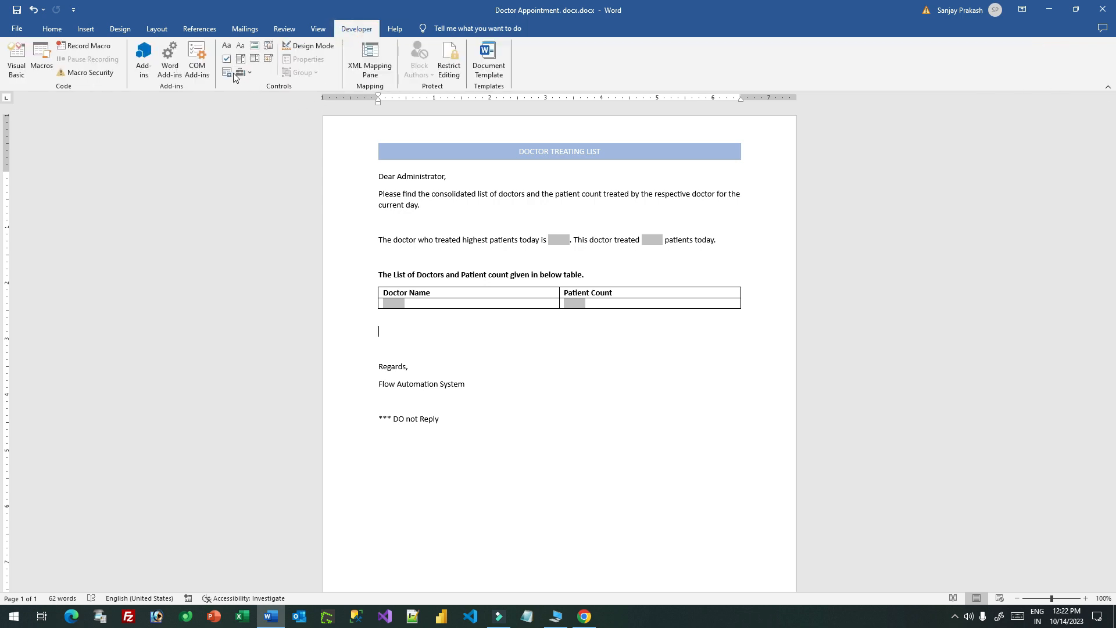
pyautogui.click(240, 73)
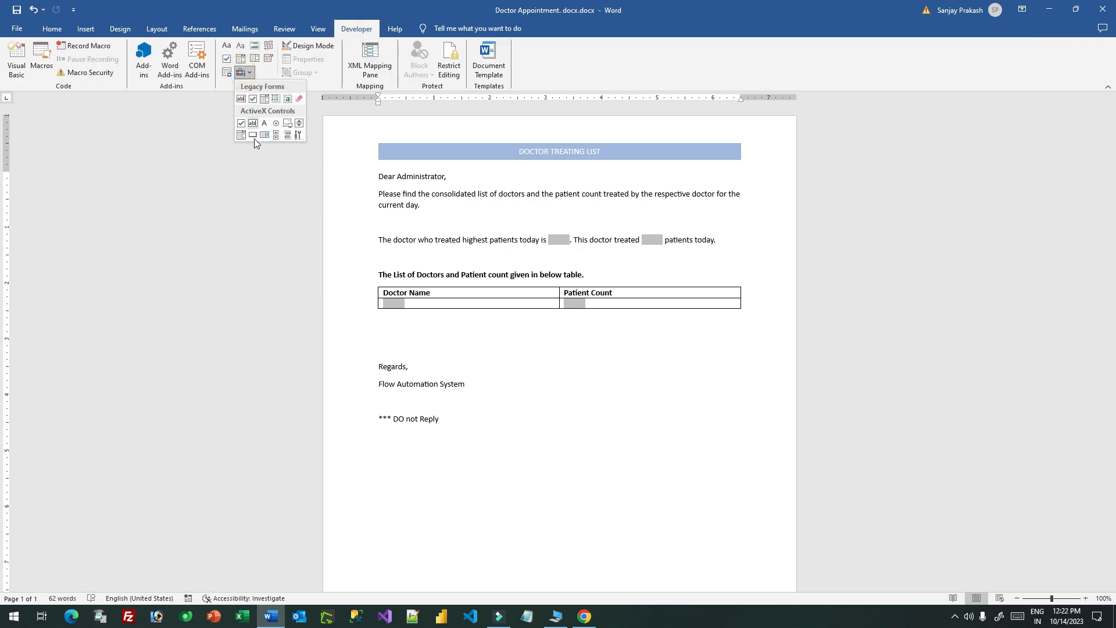
pyautogui.click(285, 128)
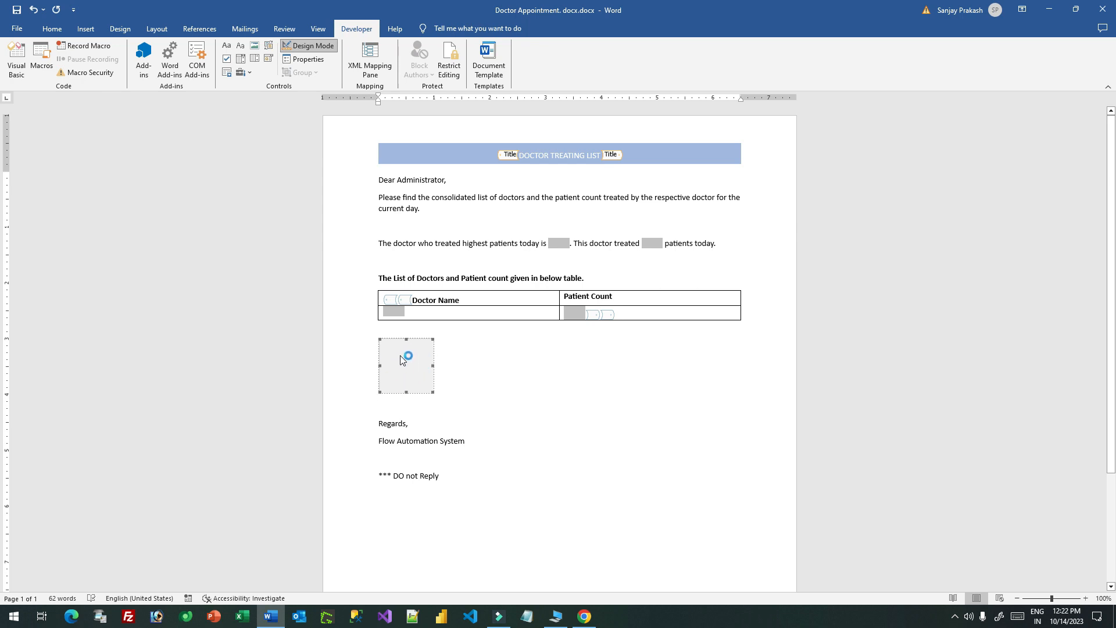
pyautogui.doubleClick(400, 357)
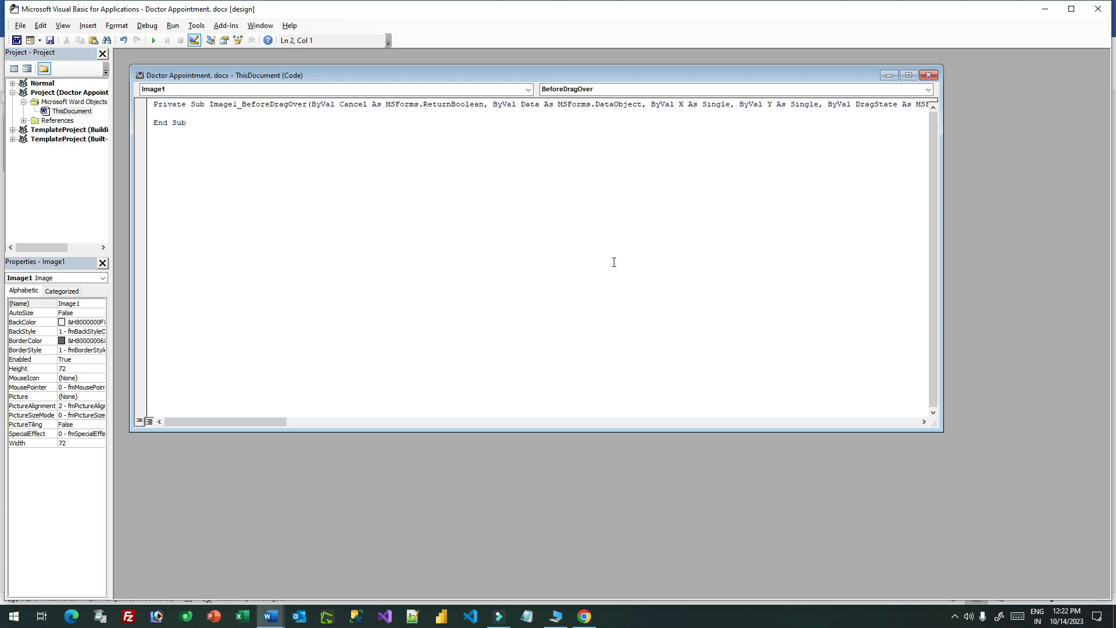
pyautogui.click(1098, 9)
pyautogui.click(439, 413)
# Step: Rename the image control below the table as imgSignature in its properties
pyautogui.click(420, 364)
pyautogui.rightClick(421, 368)
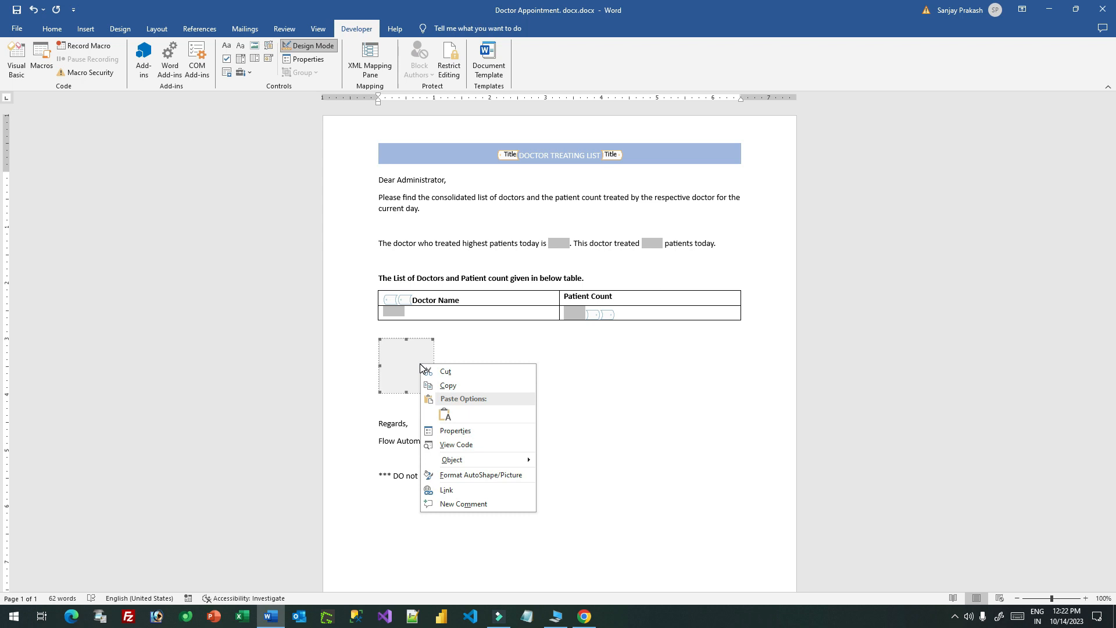
pyautogui.click(470, 430)
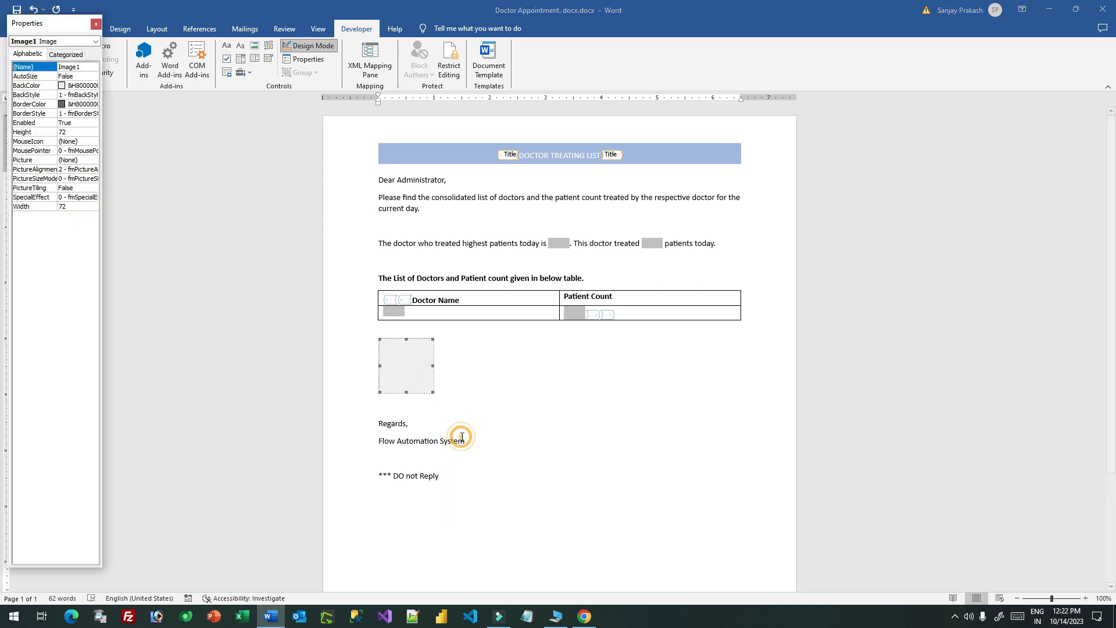
pyautogui.doubleClick(85, 66)
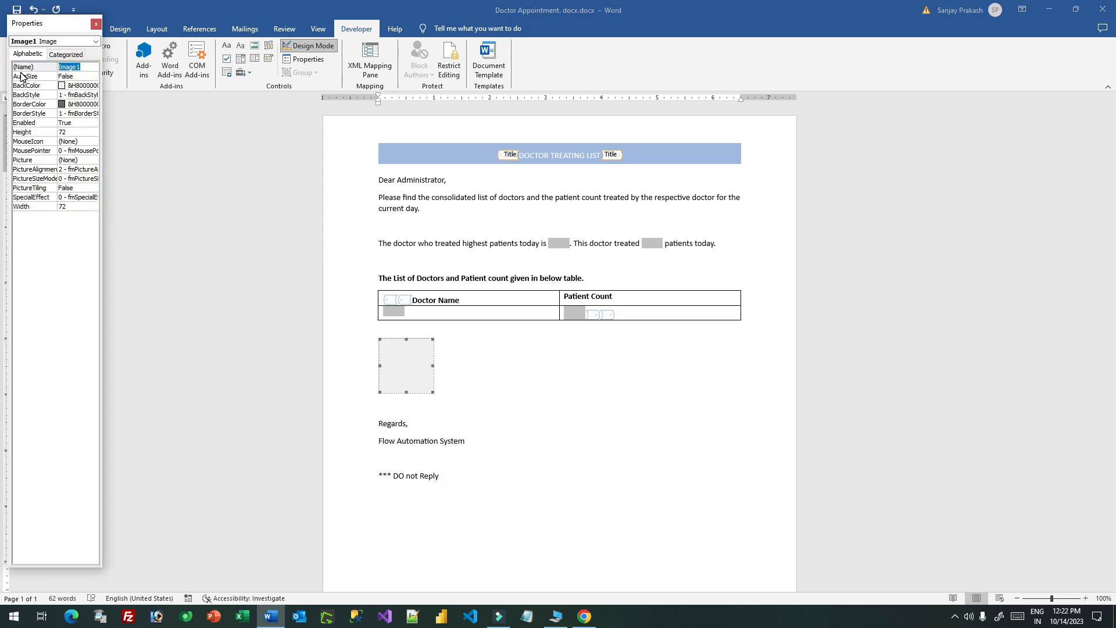
pyautogui.write('imgSignatur')
pyautogui.click(149, 168)
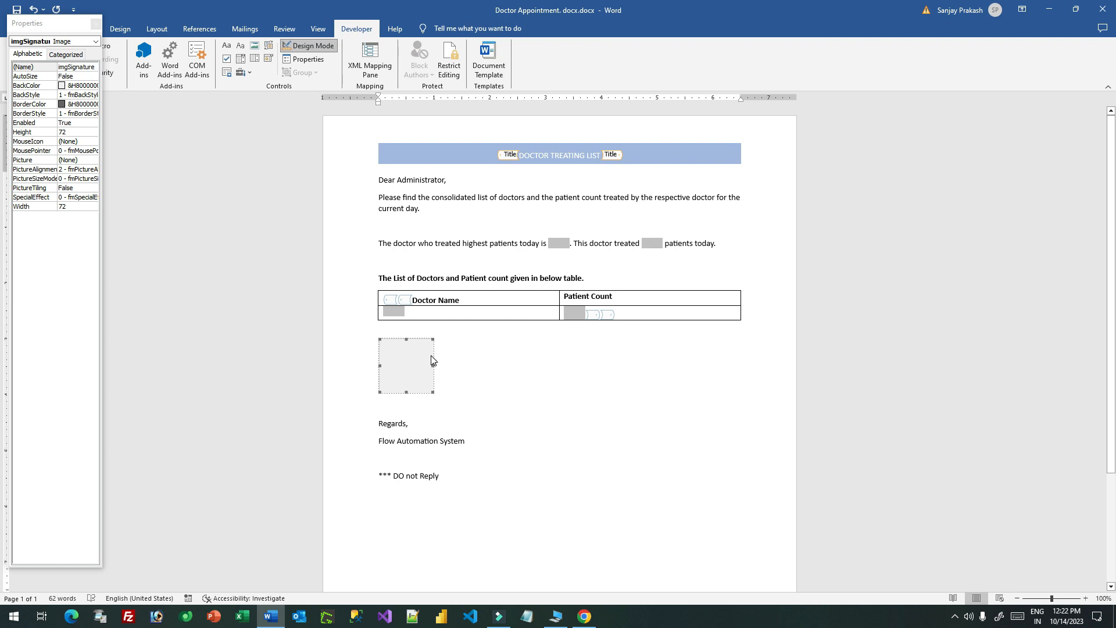
# Step: Enlarge the image control slightly and close its properties
pyautogui.moveTo(430, 390)
pyautogui.mouseDown()
pyautogui.moveTo(498, 393)
pyautogui.moveTo(424, 369)
pyautogui.moveTo(436, 379)
pyautogui.mouseUp()
pyautogui.click(512, 375)
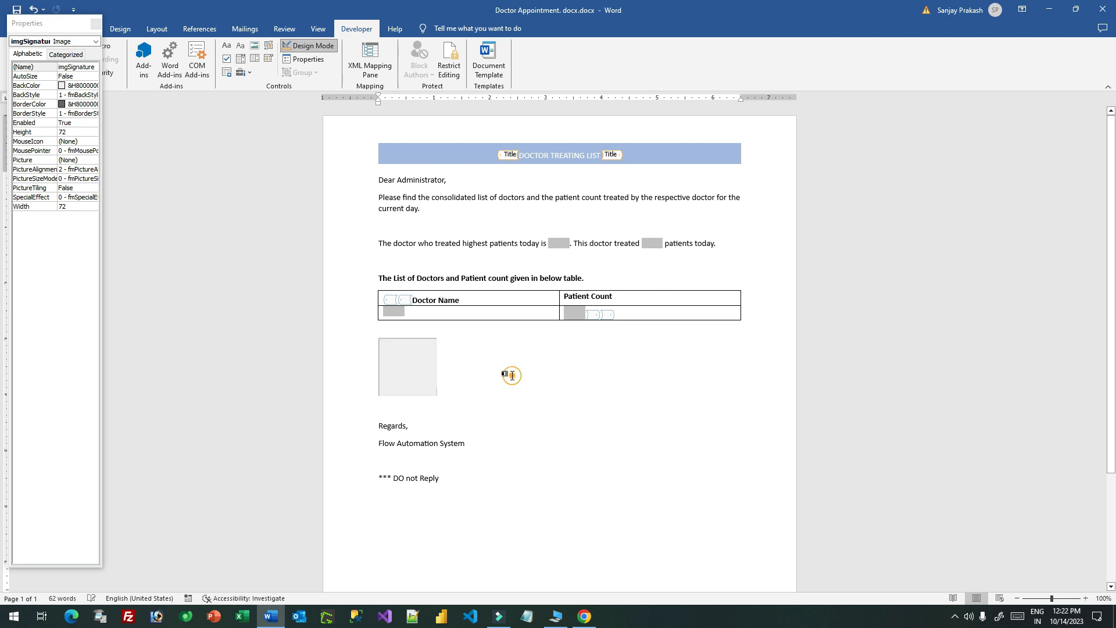
pyautogui.click(96, 23)
pyautogui.click(192, 211)
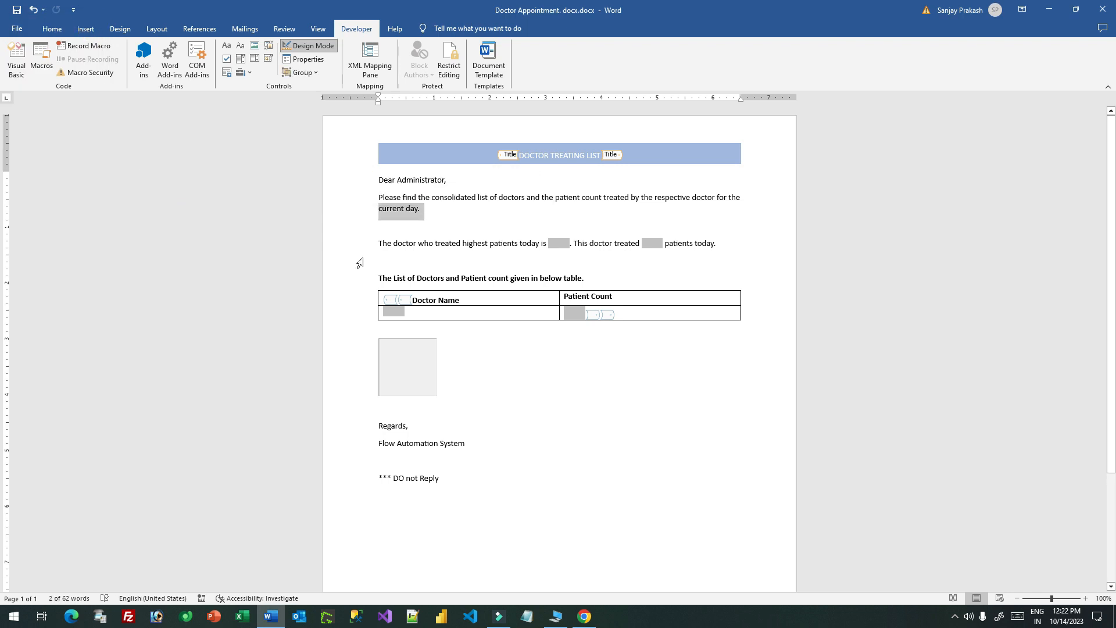
# Step: Save the document as a macro-free document and close it
pyautogui.hotkey('ctrl', 's')
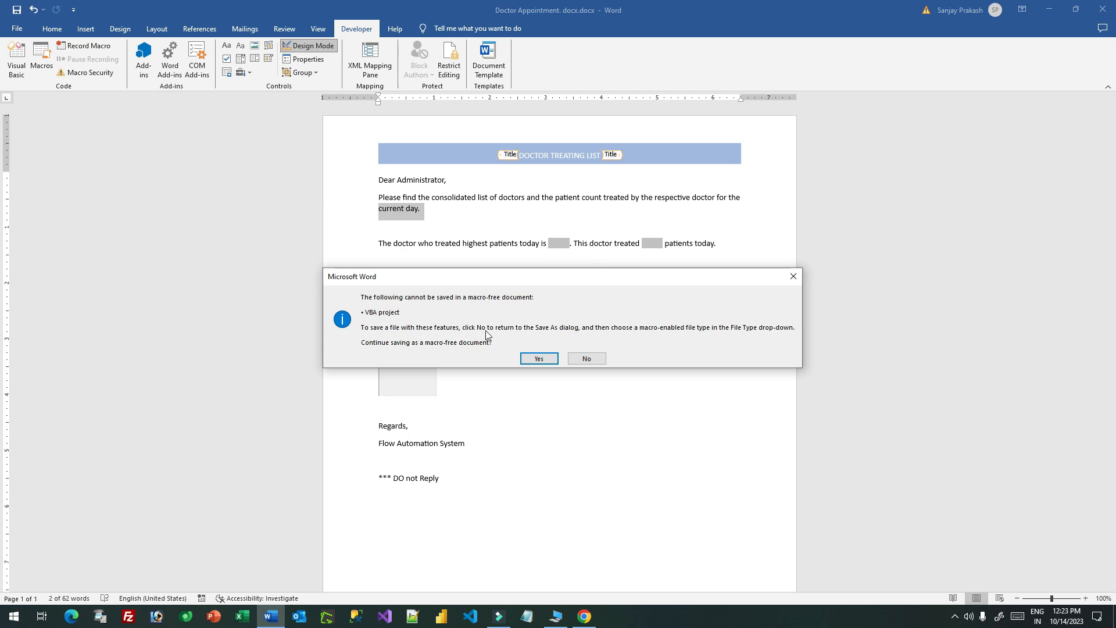
pyautogui.click(539, 360)
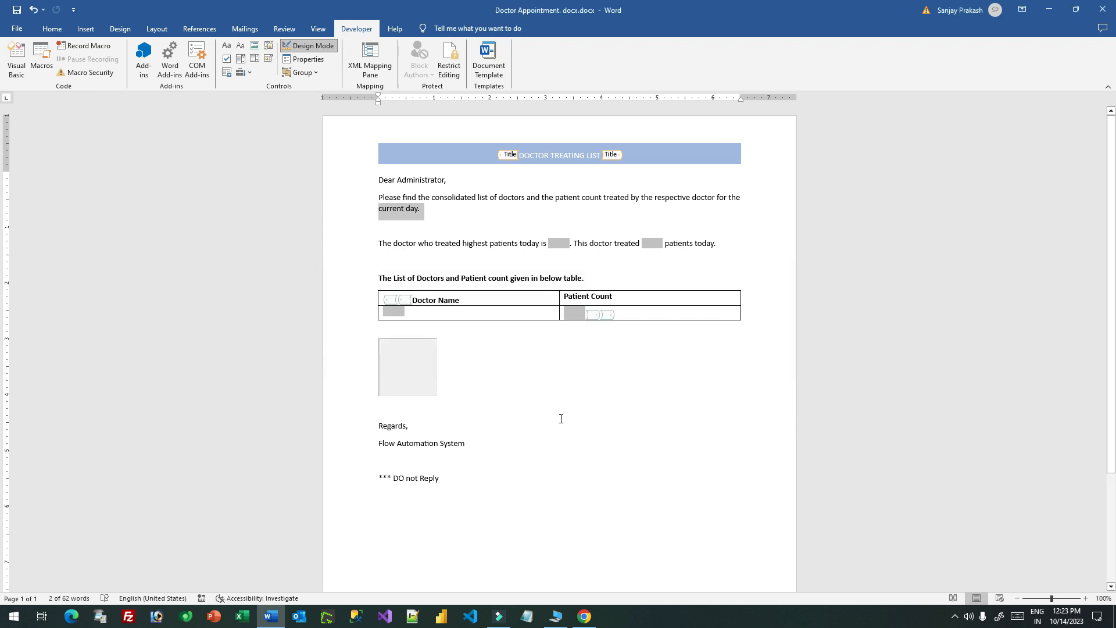
pyautogui.click(52, 29)
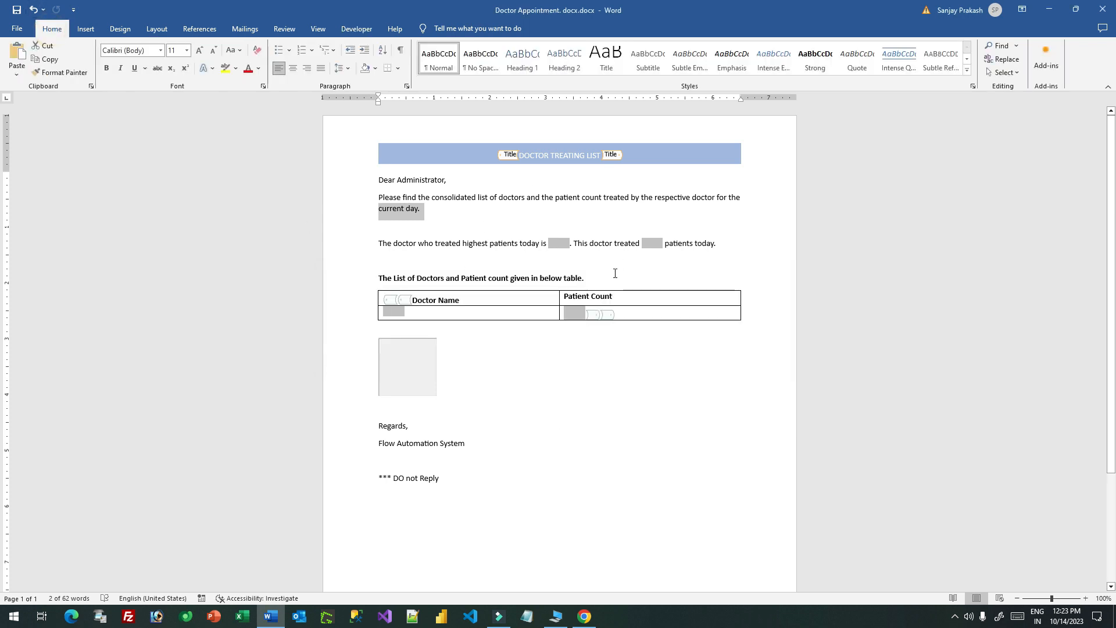
pyautogui.click(1105, 10)
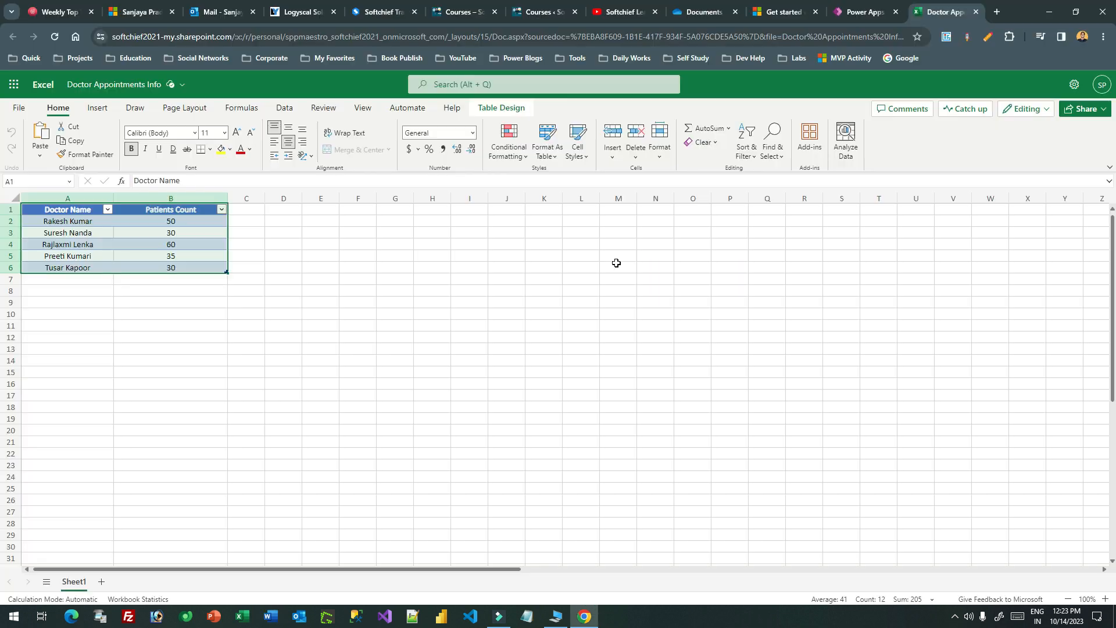
# Step: Open OneDrive in the browser from the Microsoft 365 app list of the Power Apps site
pyautogui.click(701, 11)
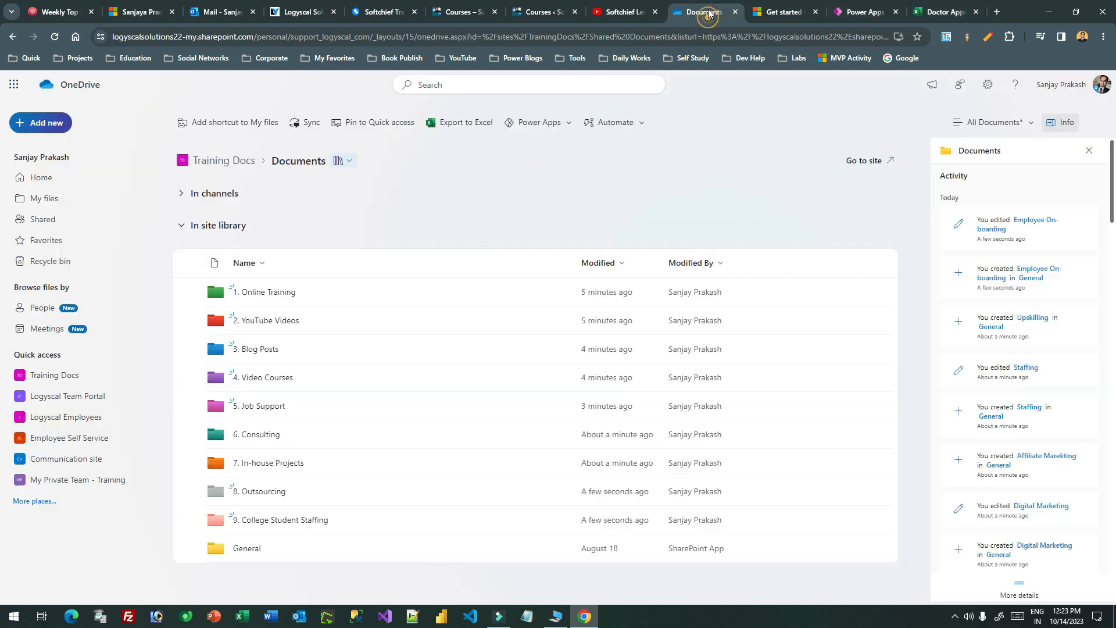
pyautogui.click(933, 12)
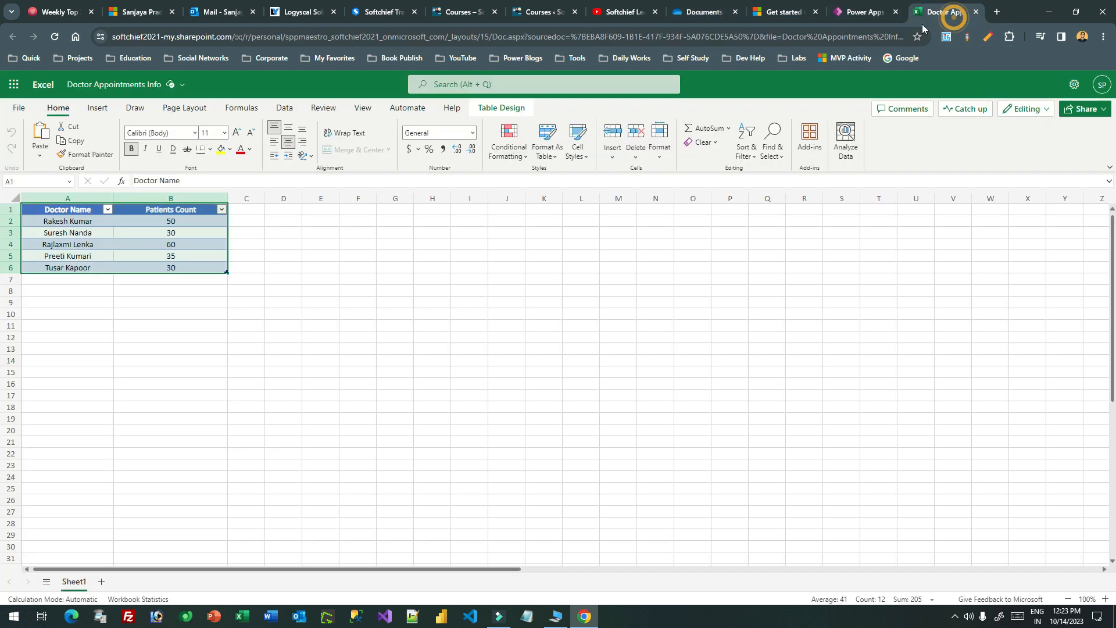
pyautogui.click(863, 13)
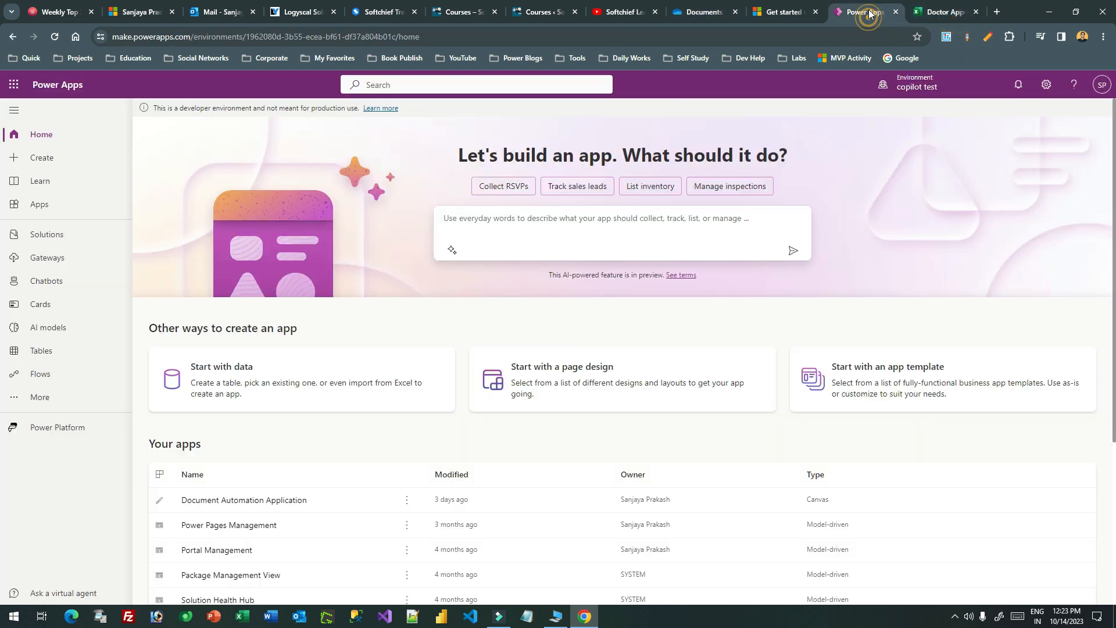
pyautogui.click(14, 85)
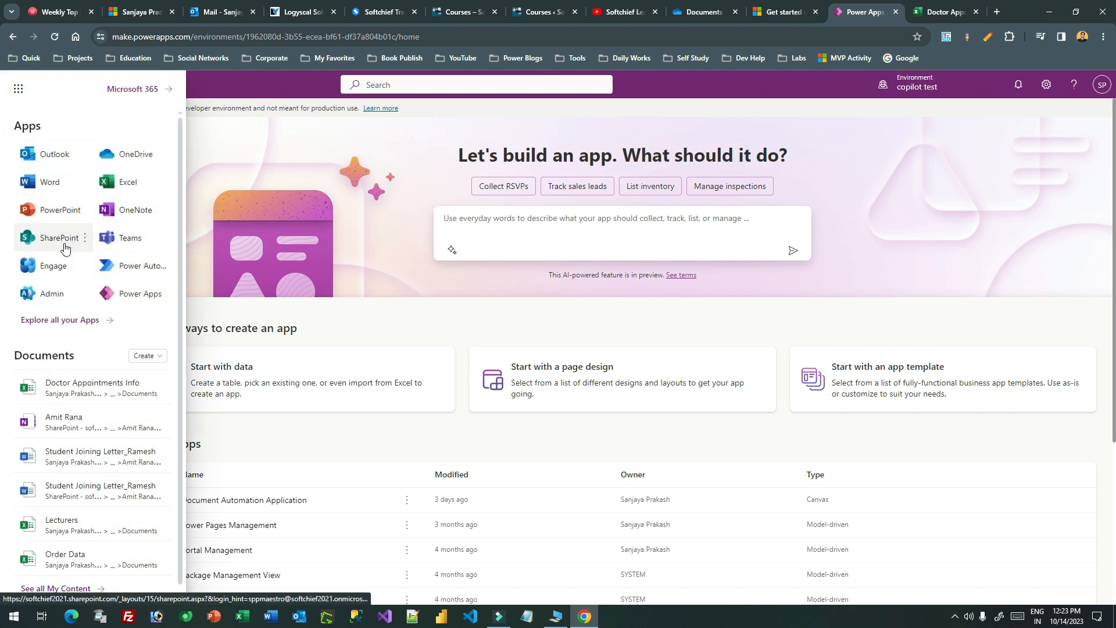
pyautogui.click(129, 152)
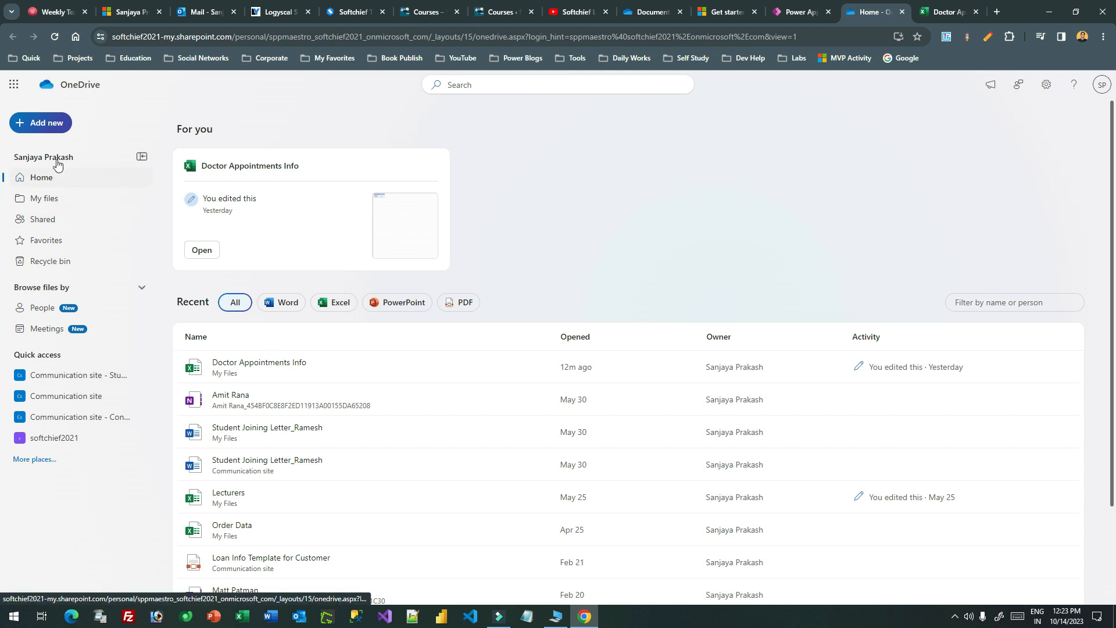
# Step: Upload "Doctor Appointment. docx.docx" from the Desktop to OneDrive
pyautogui.click(51, 122)
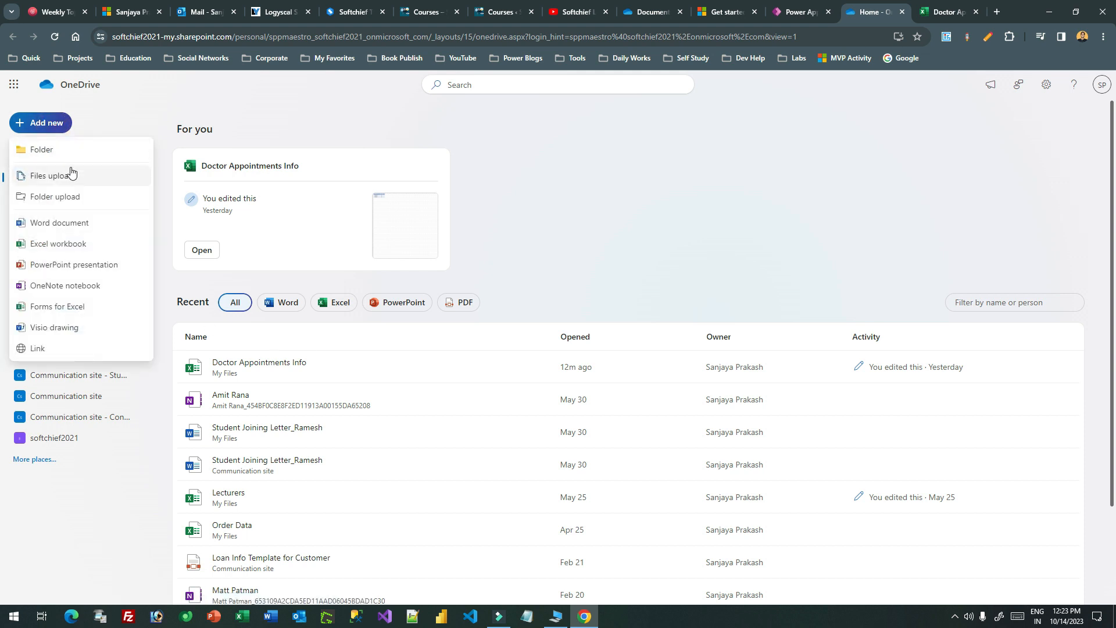
pyautogui.click(70, 175)
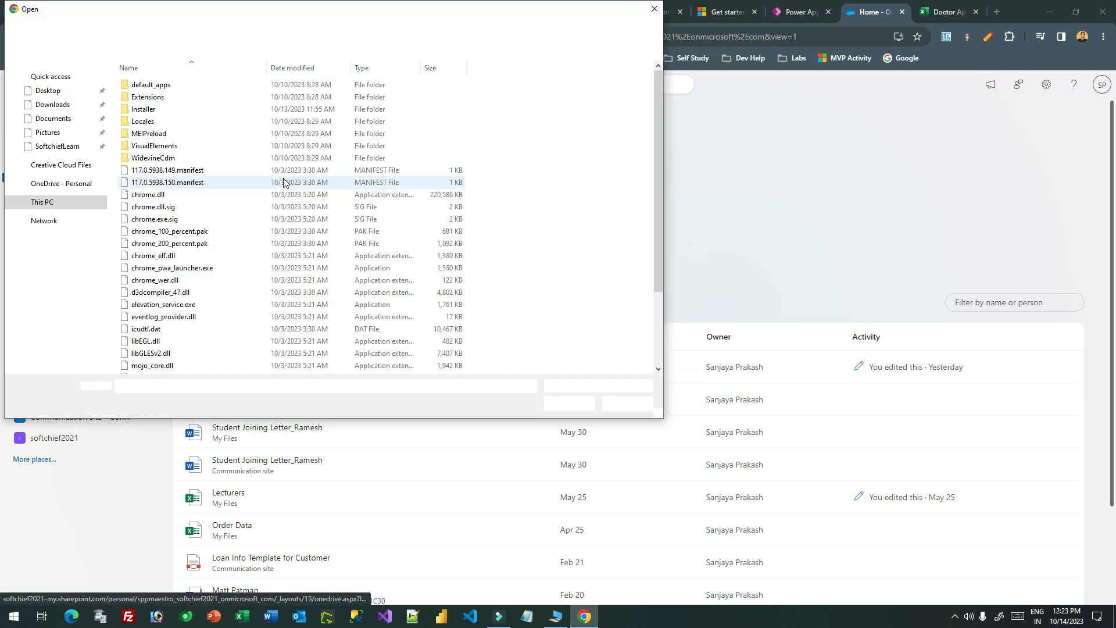
pyautogui.click(53, 91)
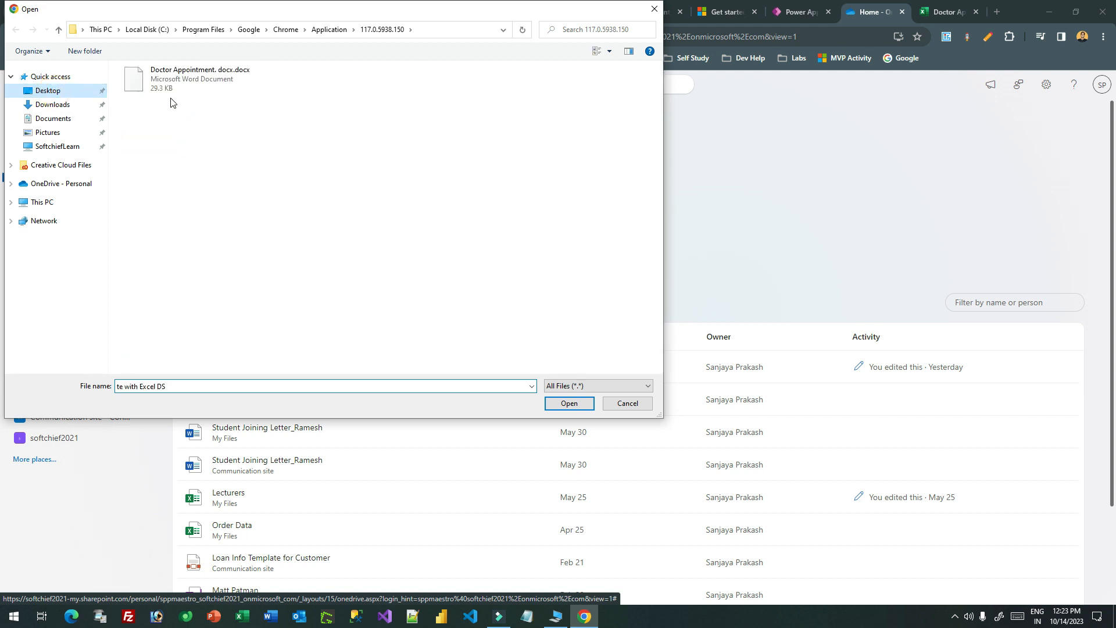
pyautogui.doubleClick(172, 87)
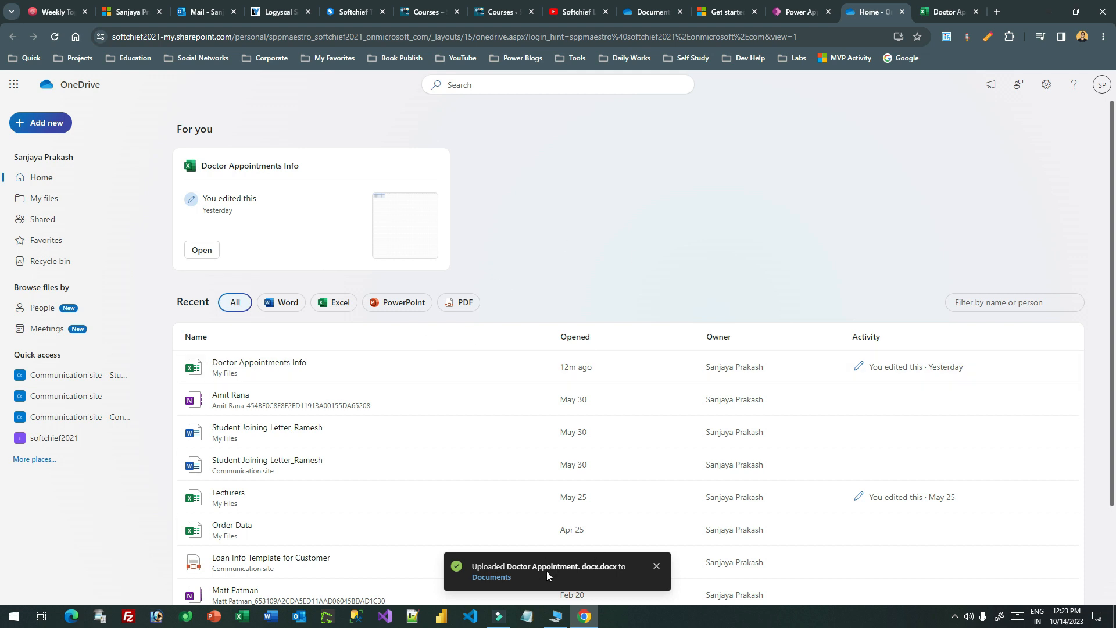
# Step: Check OneDrive's recent files for the uploaded document, refreshing the page and filtering the list by Word files
pyautogui.click(551, 252)
pyautogui.scroll(-2, 551, 252)
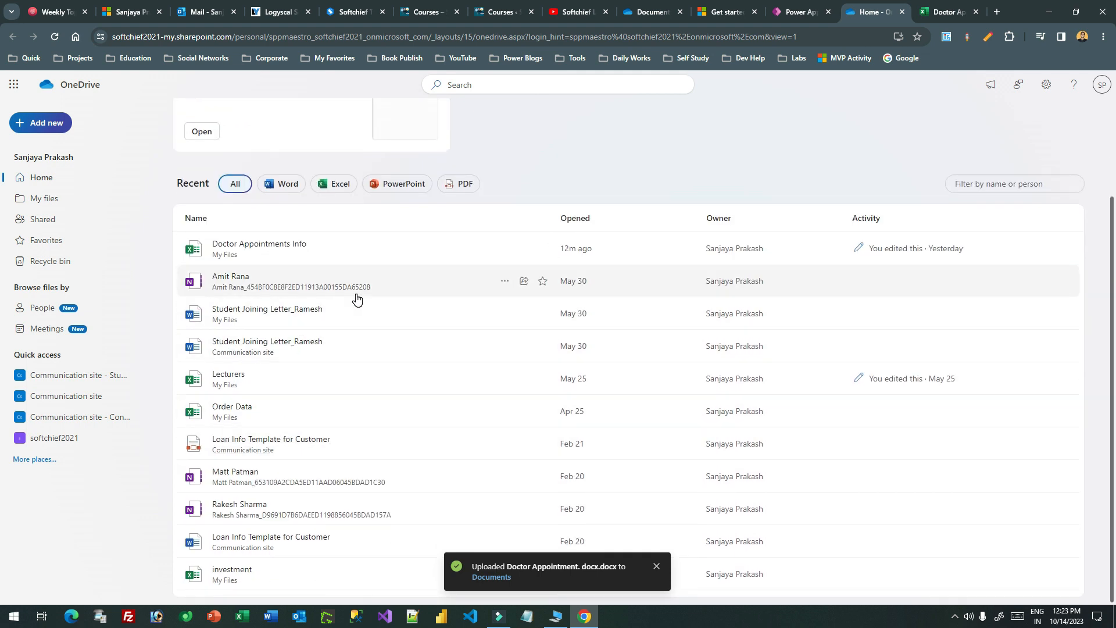
pyautogui.scroll(2, 356, 298)
pyautogui.click(53, 36)
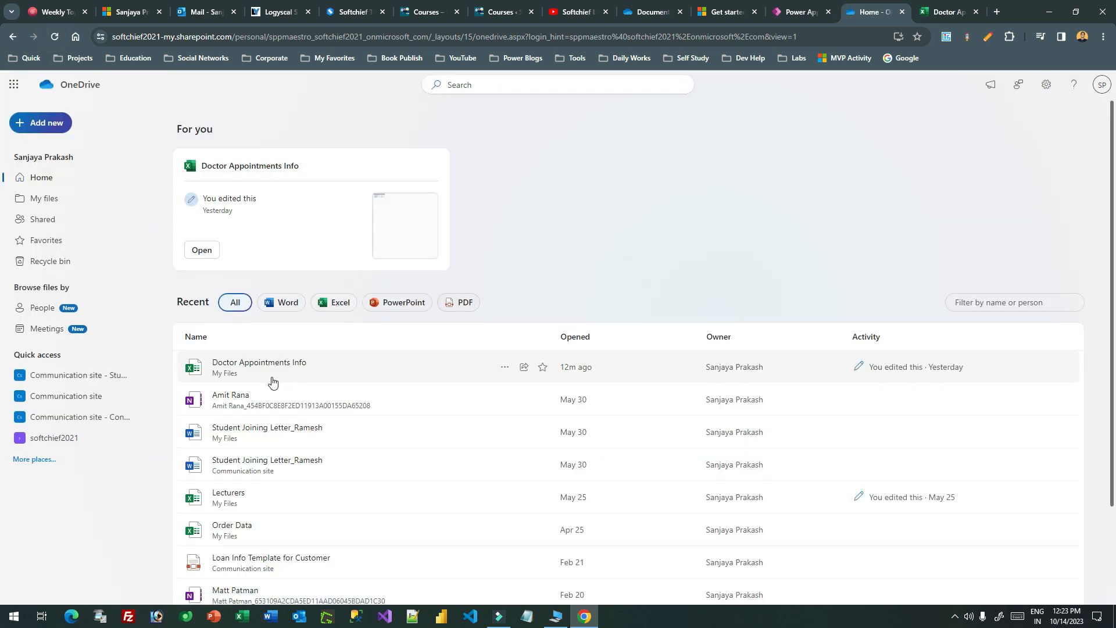
pyautogui.click(287, 307)
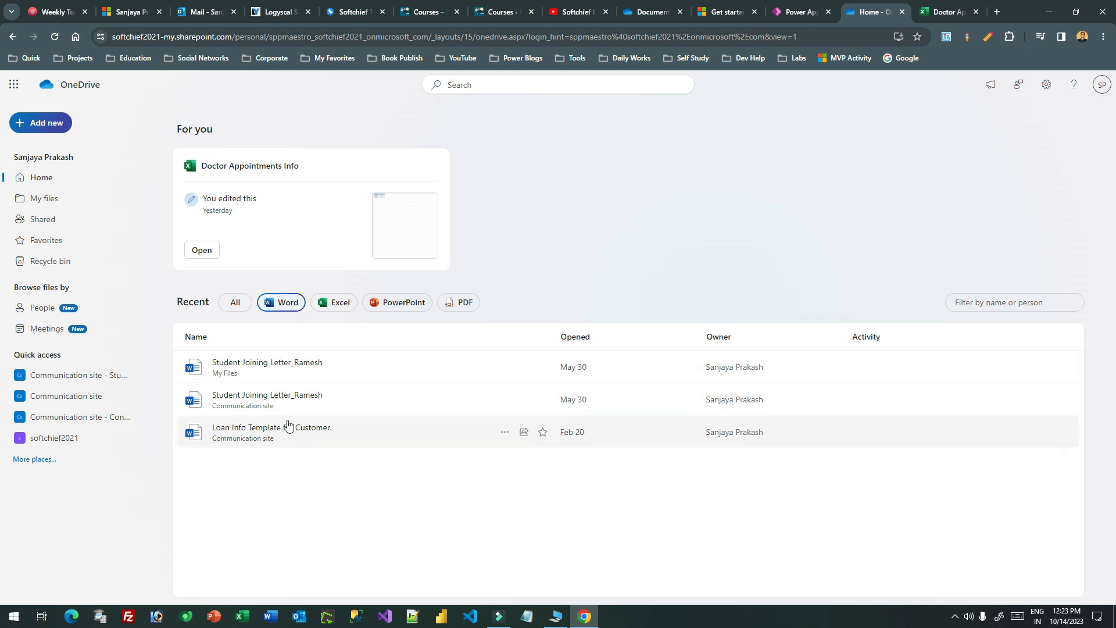
pyautogui.click(248, 303)
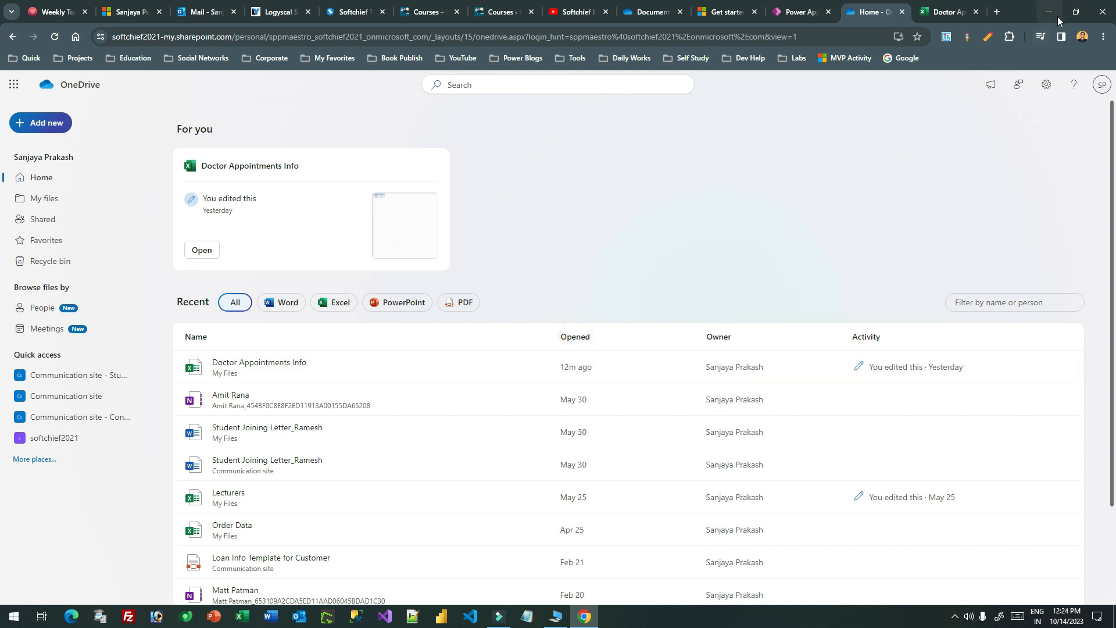
# Step: Try to transfer the Doctor Appointment file directly from the desktop into OneDrive, restore the full-size browser window and refresh the recent files
pyautogui.click(1076, 12)
pyautogui.moveTo(197, 17); pyautogui.dragTo(504, 47)
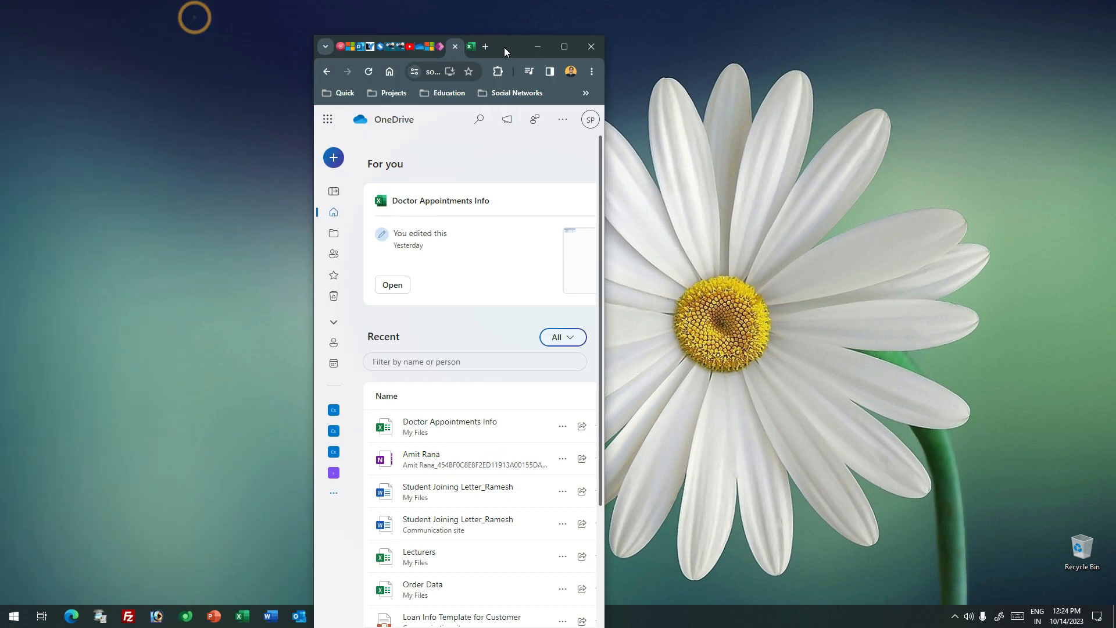
pyautogui.rightClick(198, 99)
pyautogui.click(222, 134)
pyautogui.moveTo(22, 23); pyautogui.dragTo(486, 447)
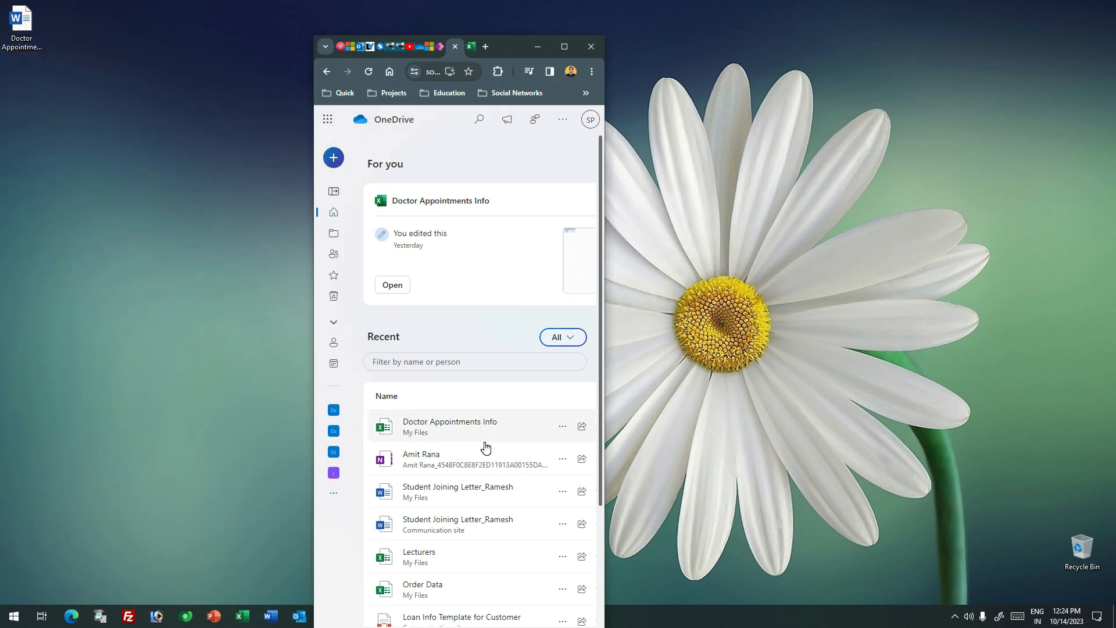
pyautogui.moveTo(21, 23); pyautogui.dragTo(463, 440)
pyautogui.click(564, 46)
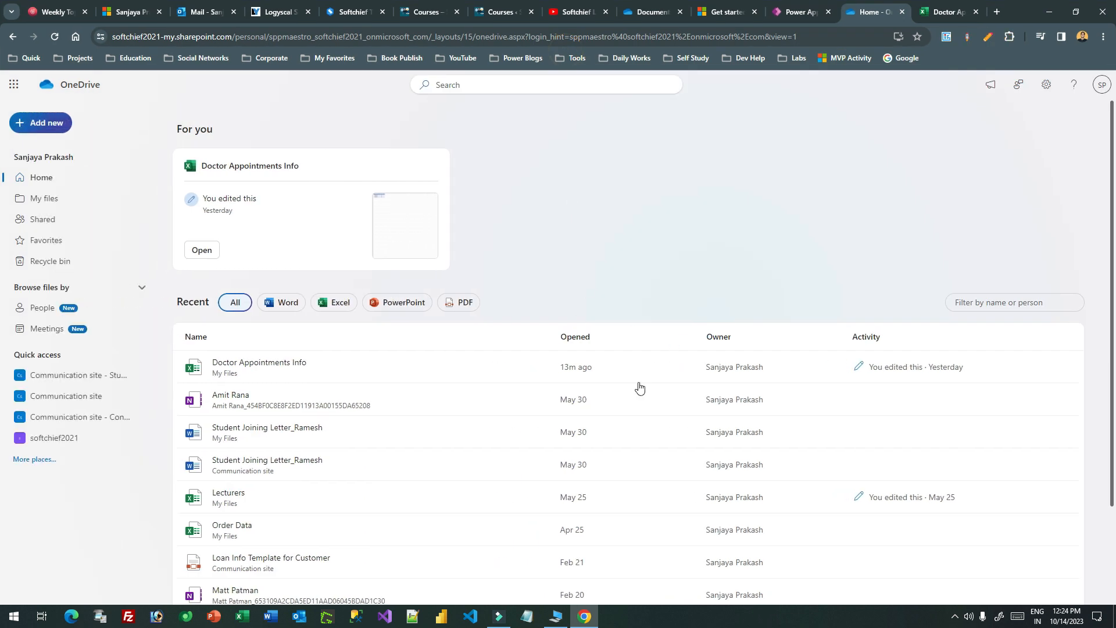
pyautogui.scroll(-2, 394, 368)
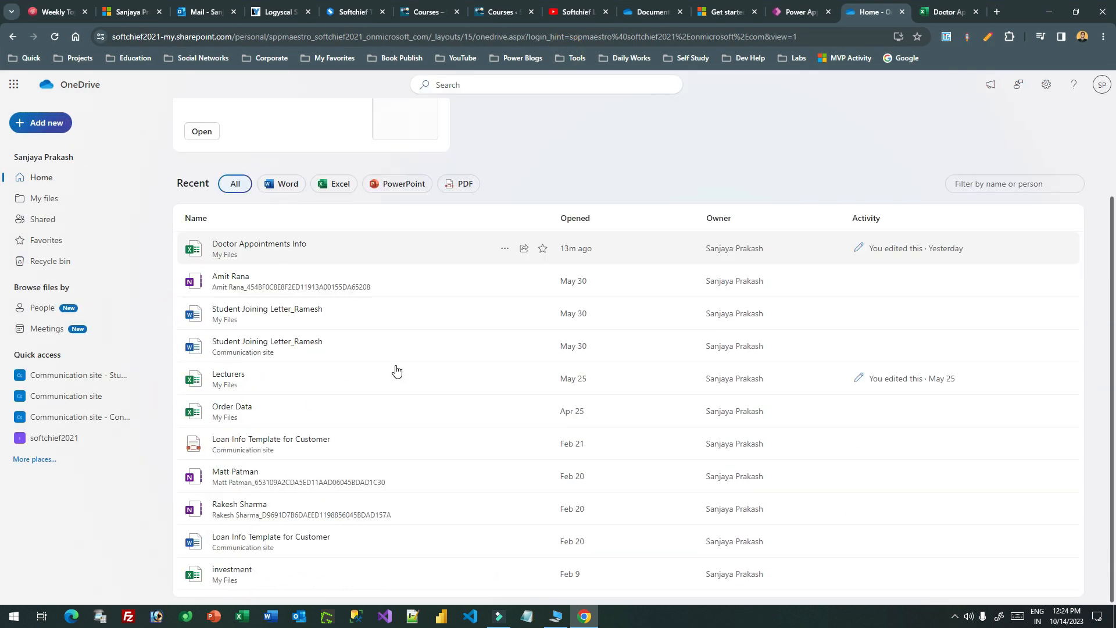
pyautogui.scroll(2, 395, 370)
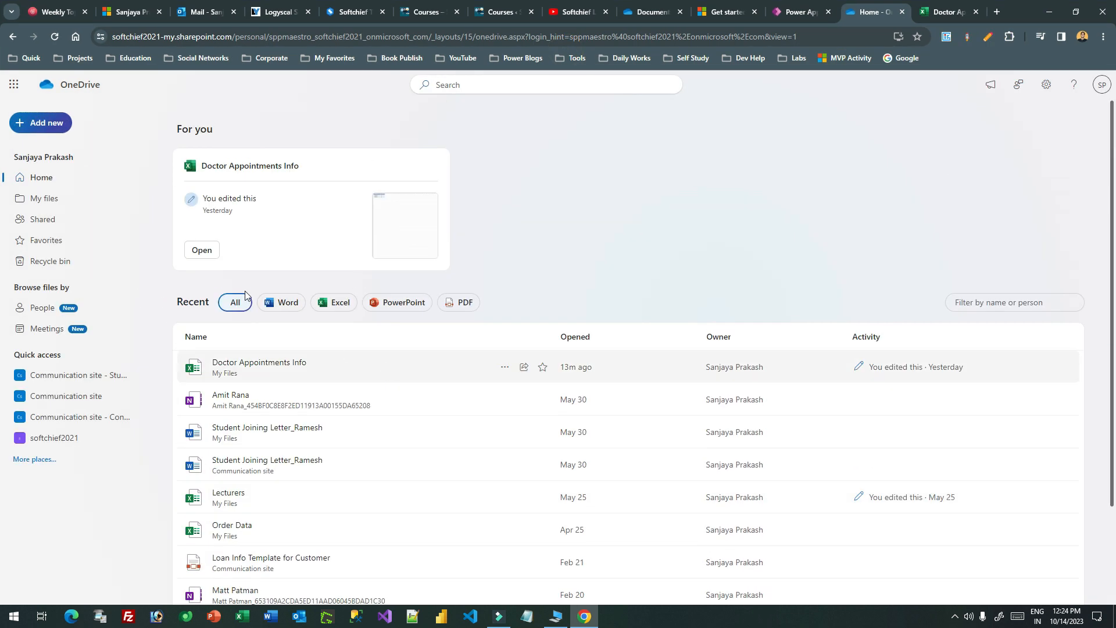
pyautogui.click(54, 36)
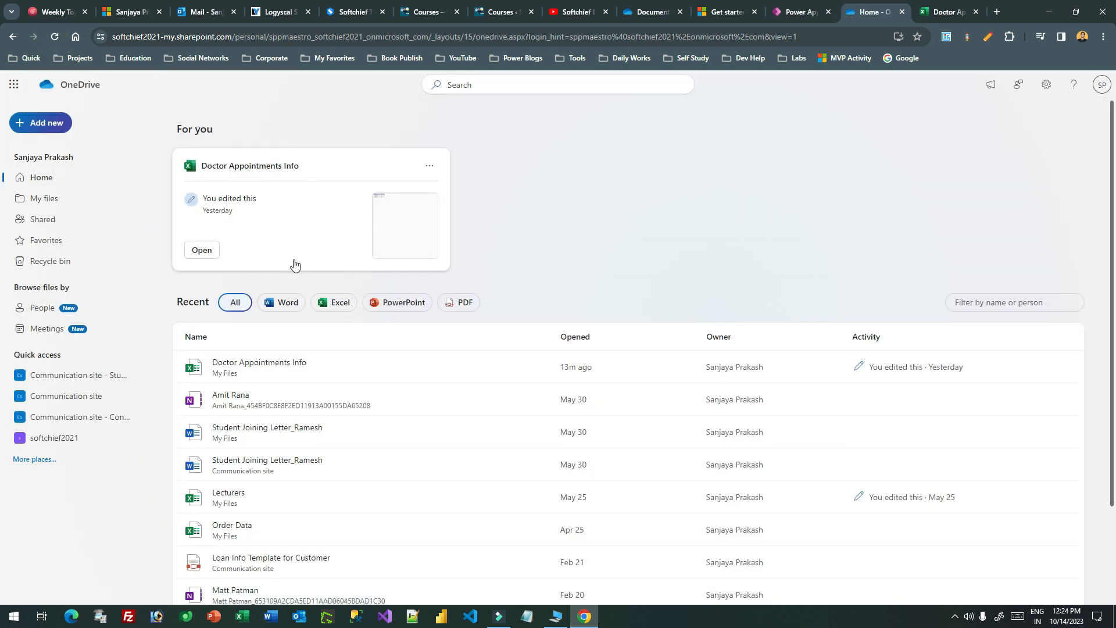
# Step: Try to upload the Doctor Appointment document from the Desktop to OneDrive again, dismiss the upload notice and look over the recent files
pyautogui.click(28, 122)
pyautogui.click(60, 182)
pyautogui.doubleClick(172, 79)
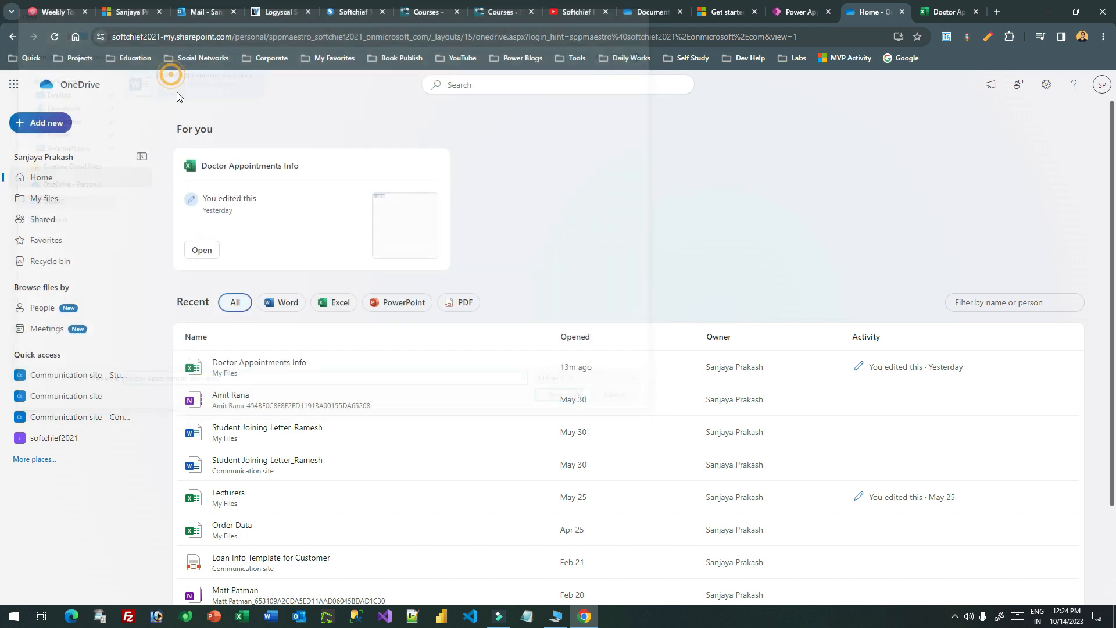
pyautogui.click(794, 236)
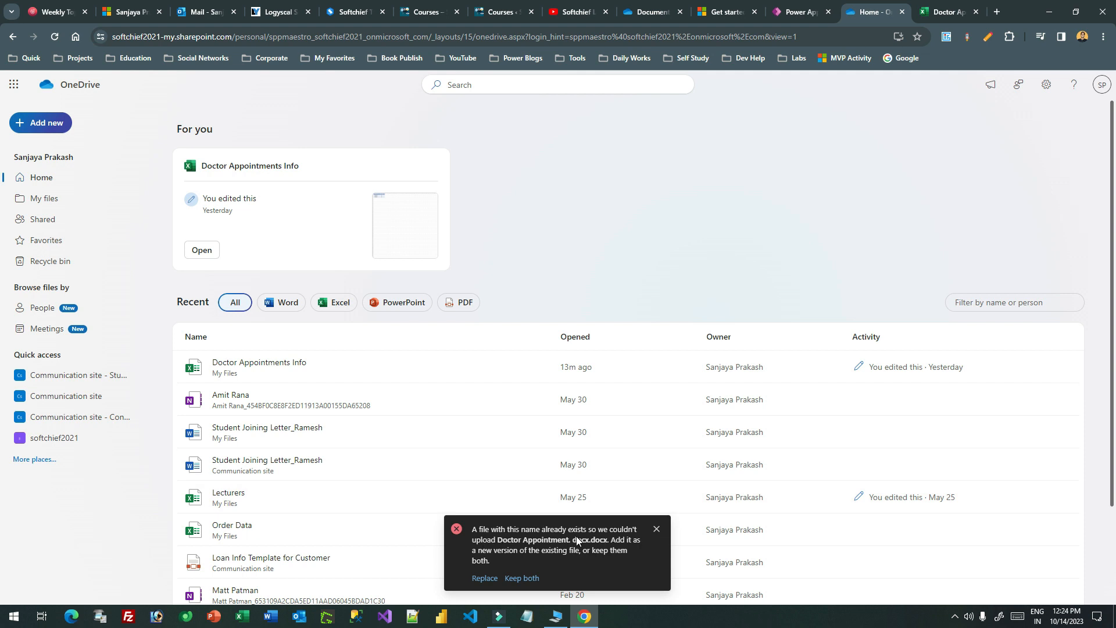
pyautogui.click(657, 528)
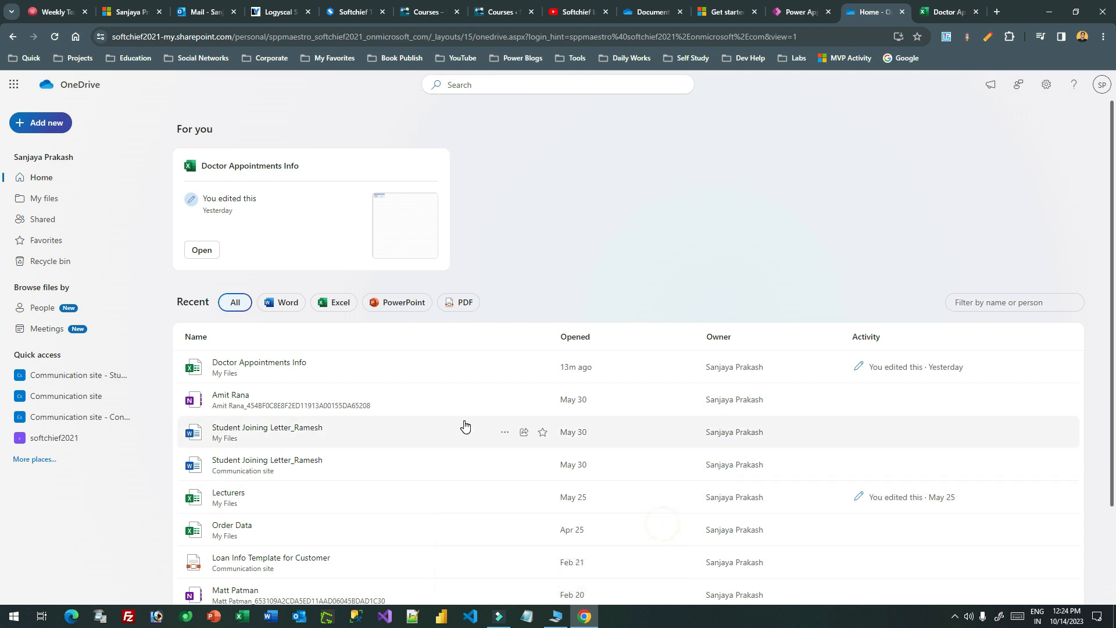
pyautogui.scroll(-2, 311, 419)
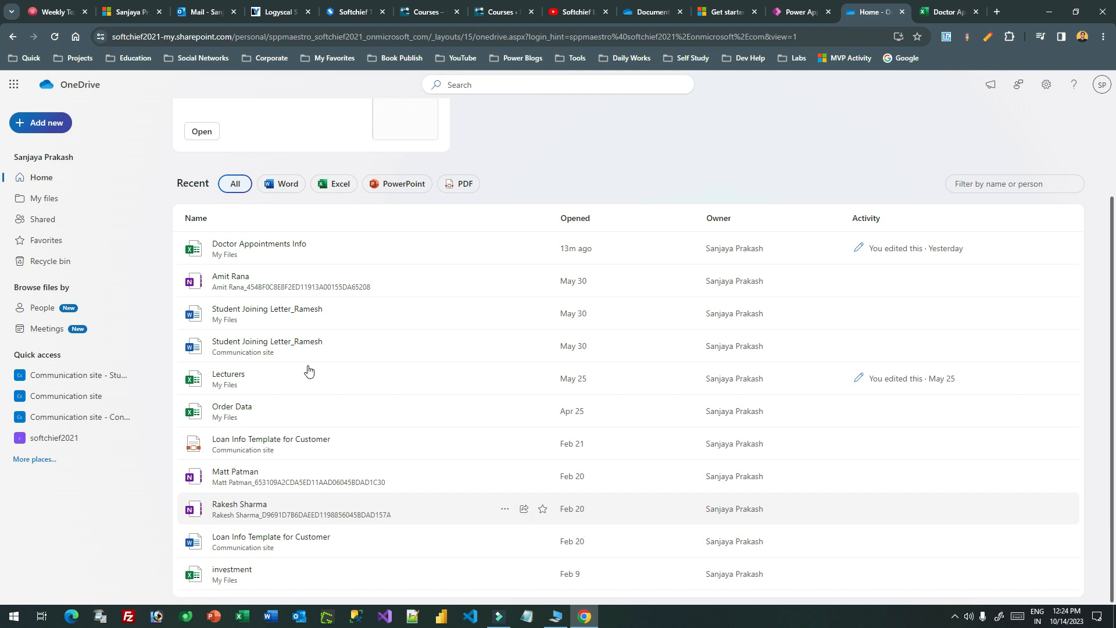
pyautogui.scroll(2, 314, 373)
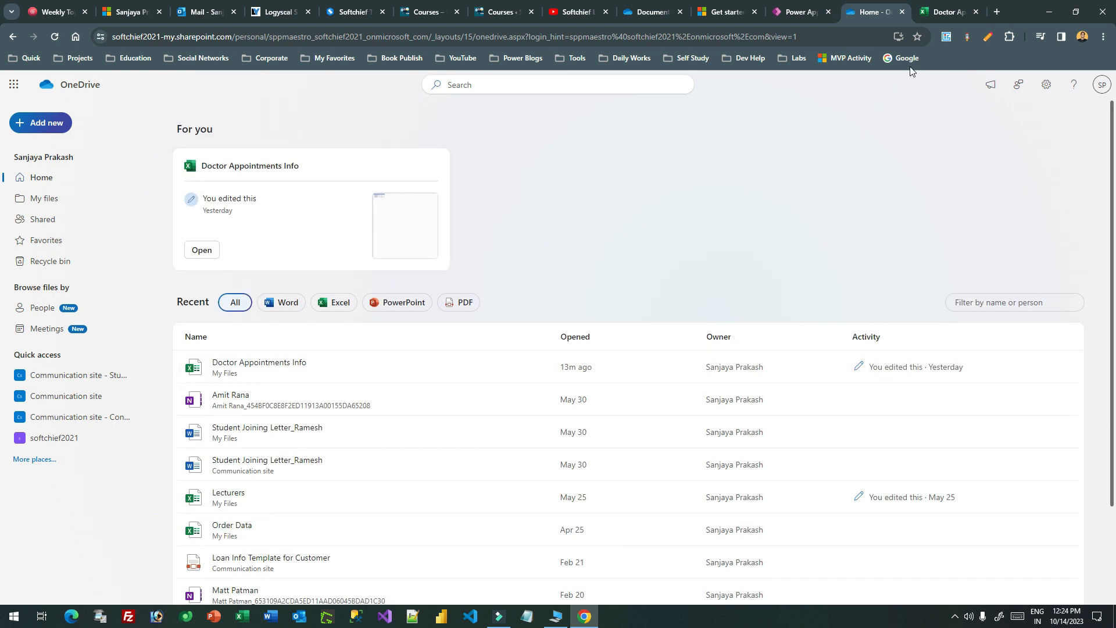
# Step: Open make.powerautomate.com in a new browser tab
pyautogui.click(996, 12)
pyautogui.write('make.poweta')
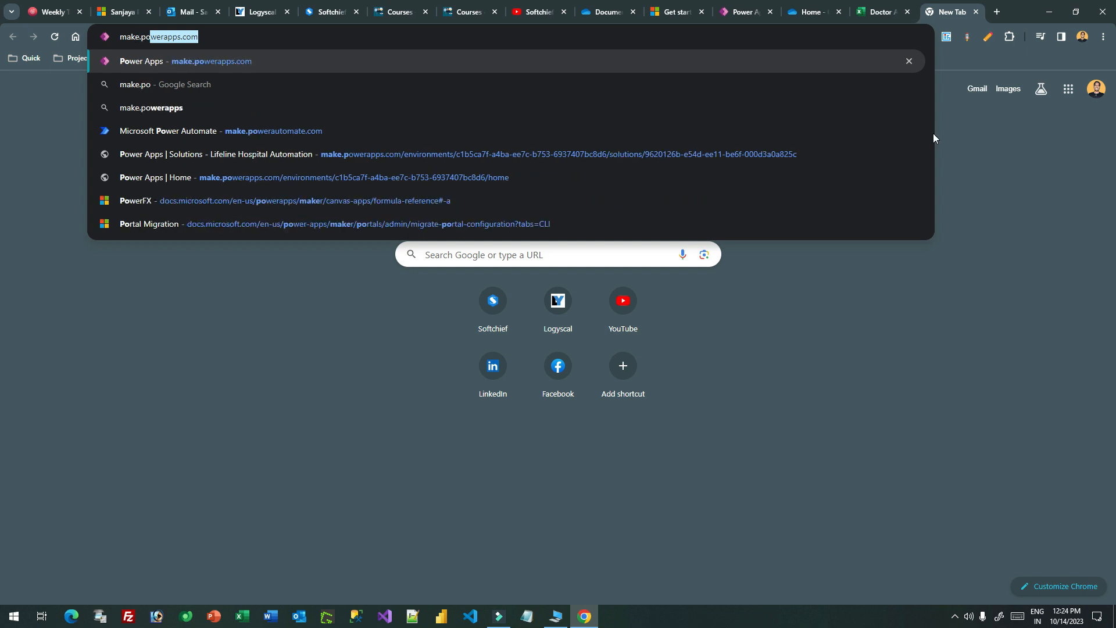
pyautogui.press('BackSpace')
pyautogui.press('BackSpace')
pyautogui.write('ra')
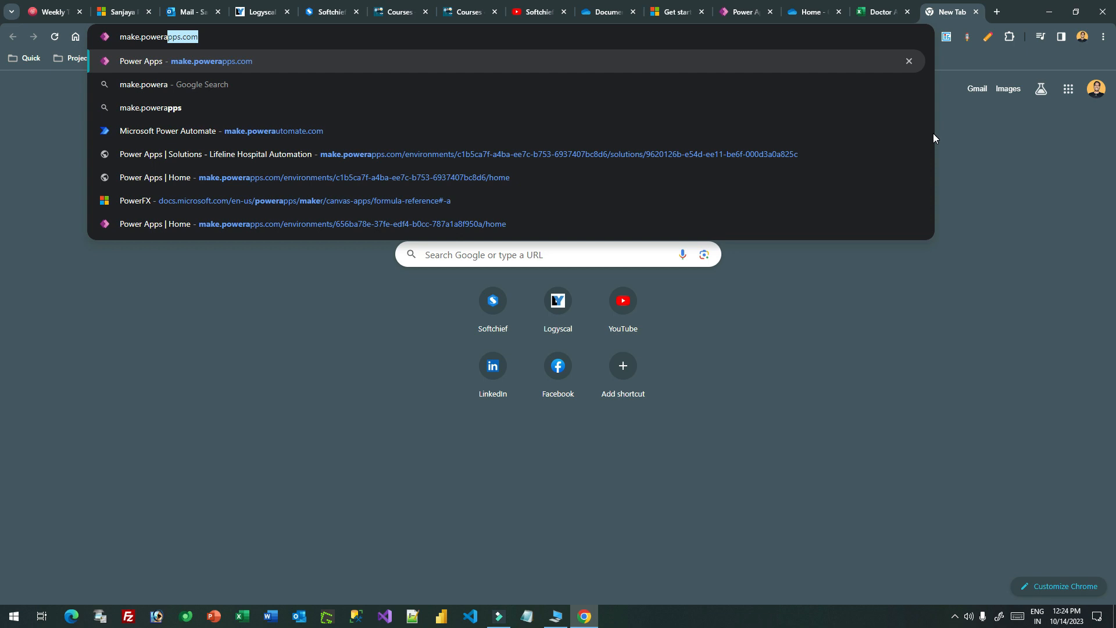
pyautogui.write('u')
pyautogui.press('Return')
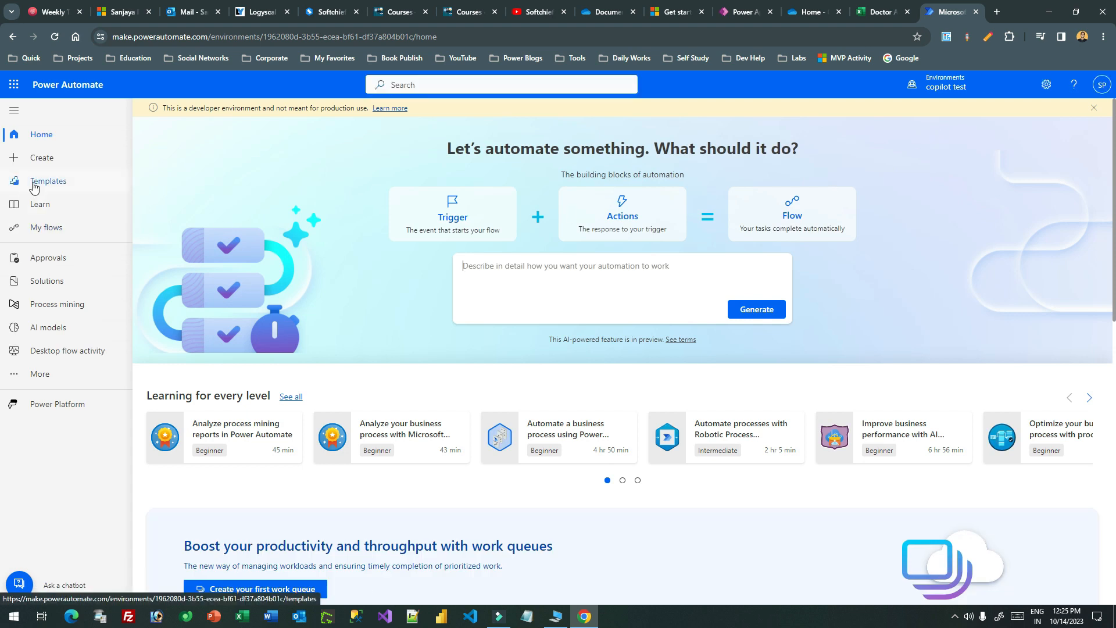
# Step: Open the cloud flow "Notify Admin about Daily Patient Count for doctors" for editing
pyautogui.click(51, 163)
pyautogui.click(62, 226)
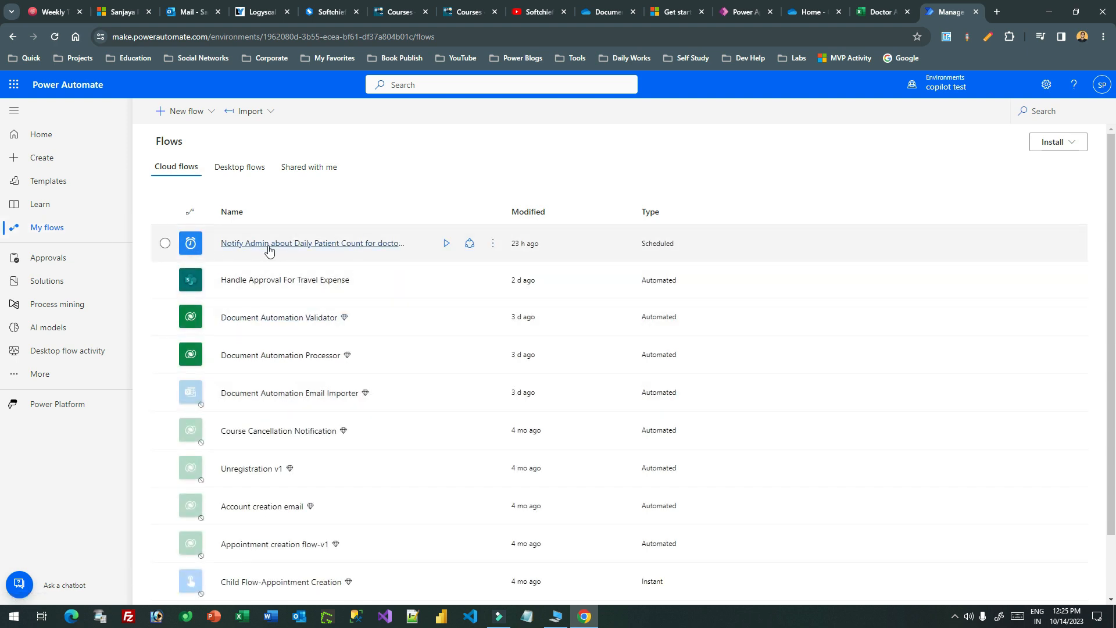
pyautogui.click(493, 243)
pyautogui.click(509, 313)
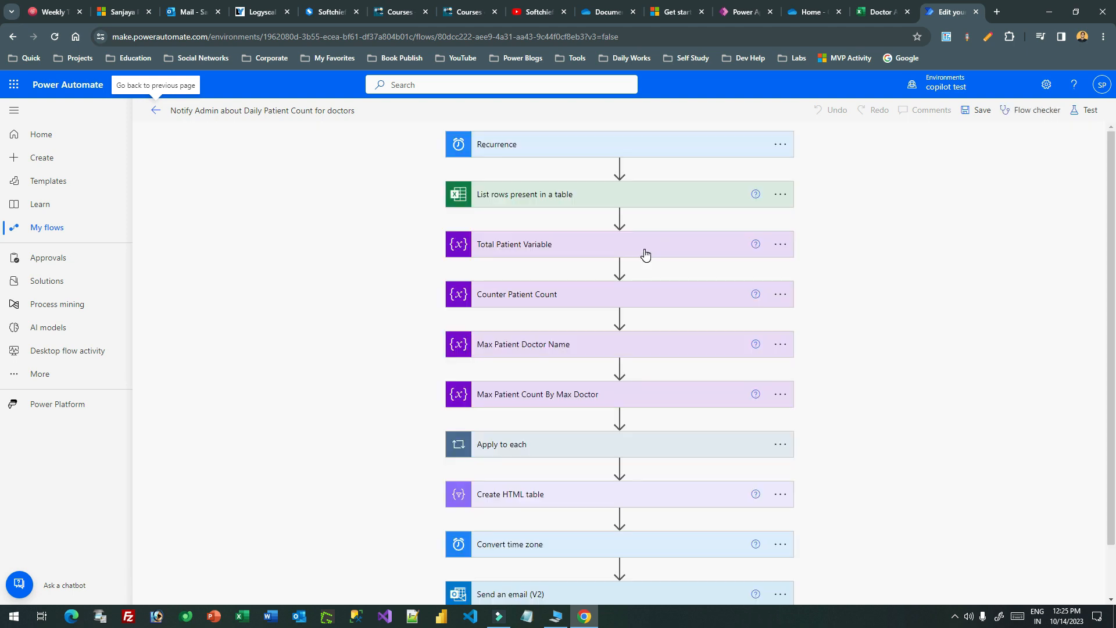
# Step: Review the contents and available options of the flow's Send an email (V2) action, and collapse it again
pyautogui.scroll(-1, 644, 253)
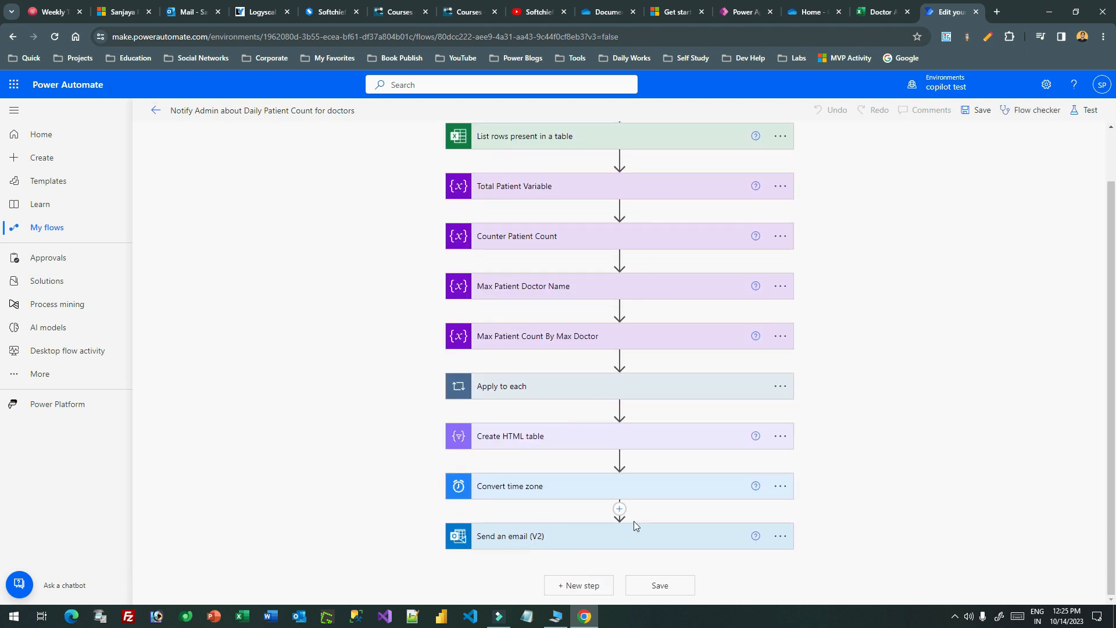
pyautogui.click(675, 532)
pyautogui.scroll(-8, 691, 402)
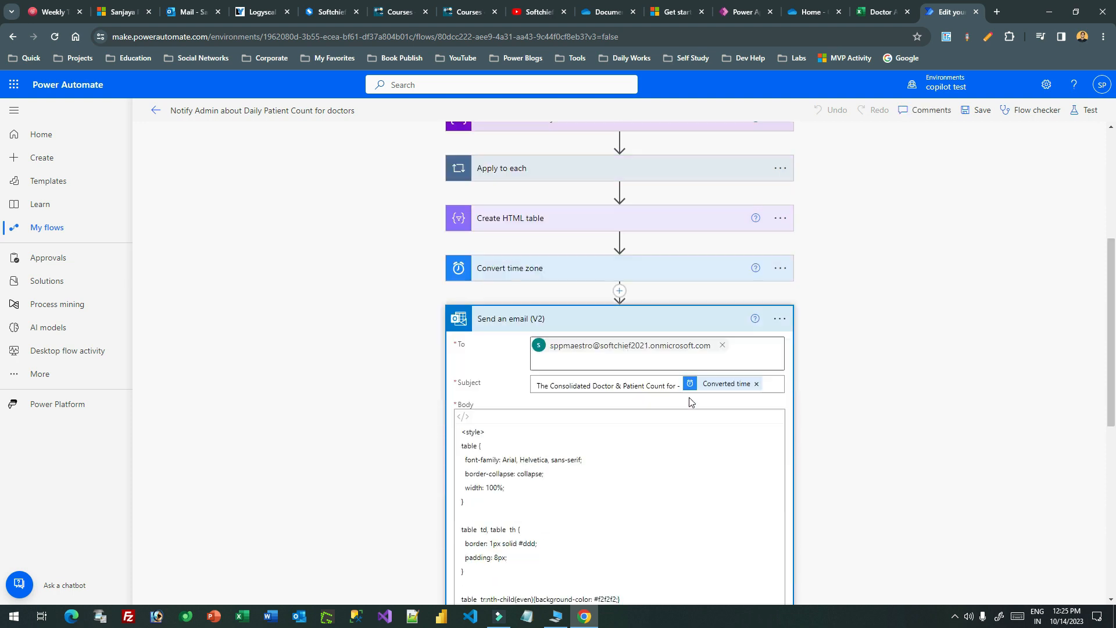
pyautogui.scroll(4, 668, 254)
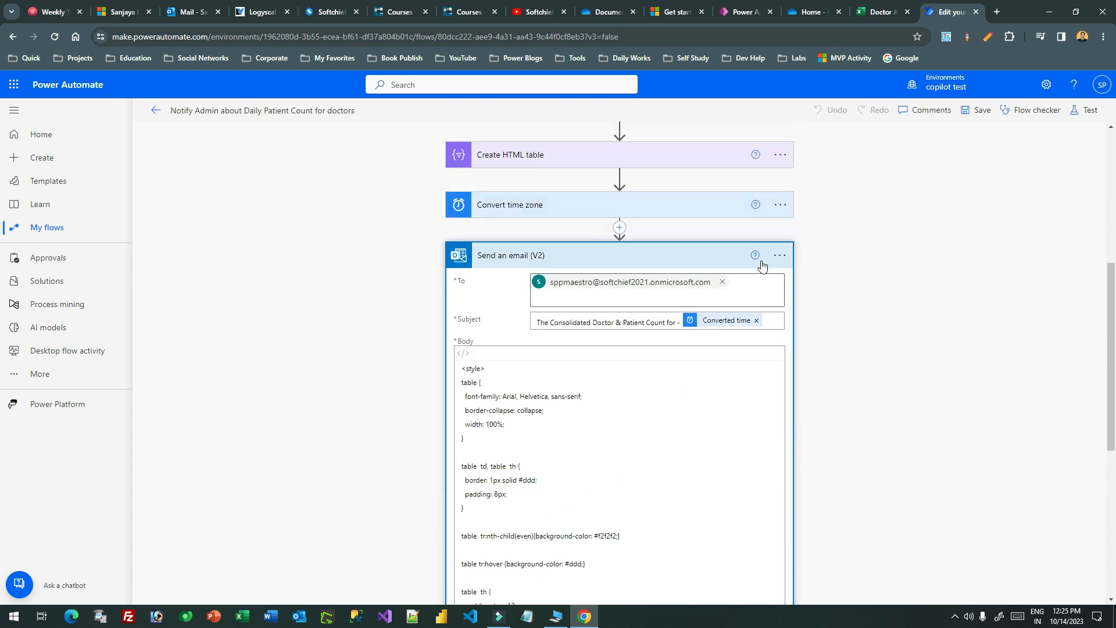
pyautogui.click(779, 255)
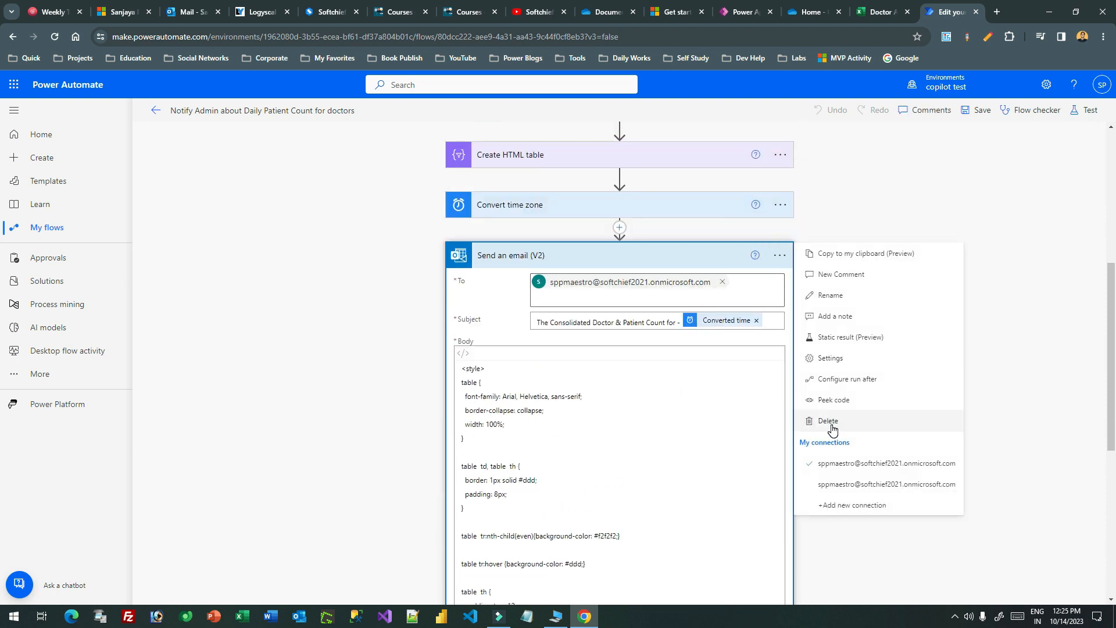
pyautogui.click(625, 245)
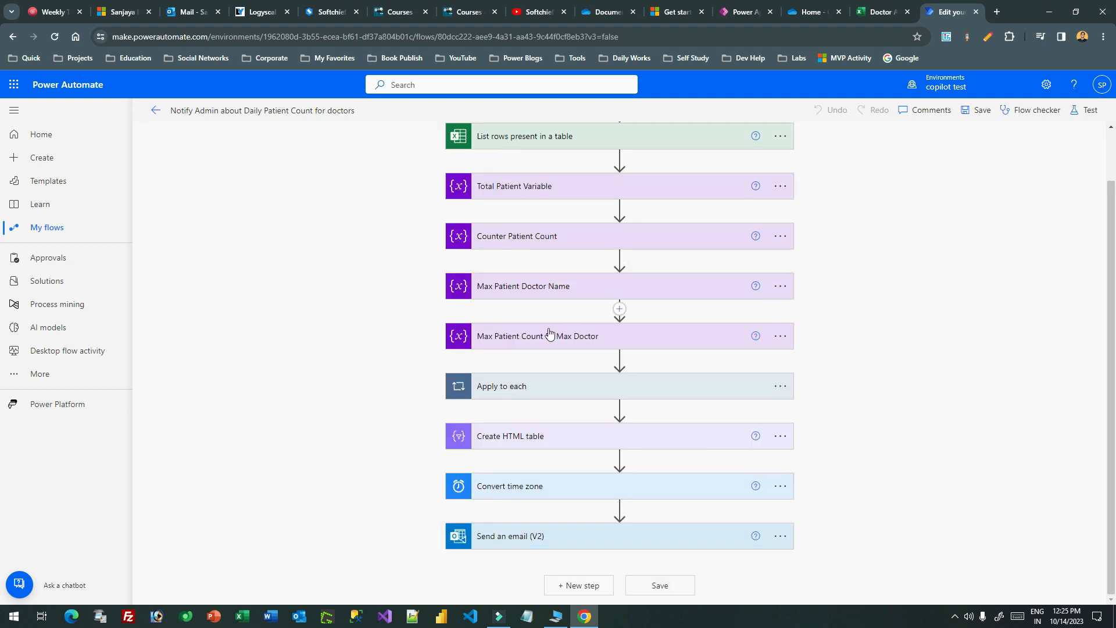
# Step: Insert the Word Online (Business) action "Populate a Microsoft Word template" between Convert time zone and Send an email (V2)
pyautogui.click(620, 511)
pyautogui.click(610, 524)
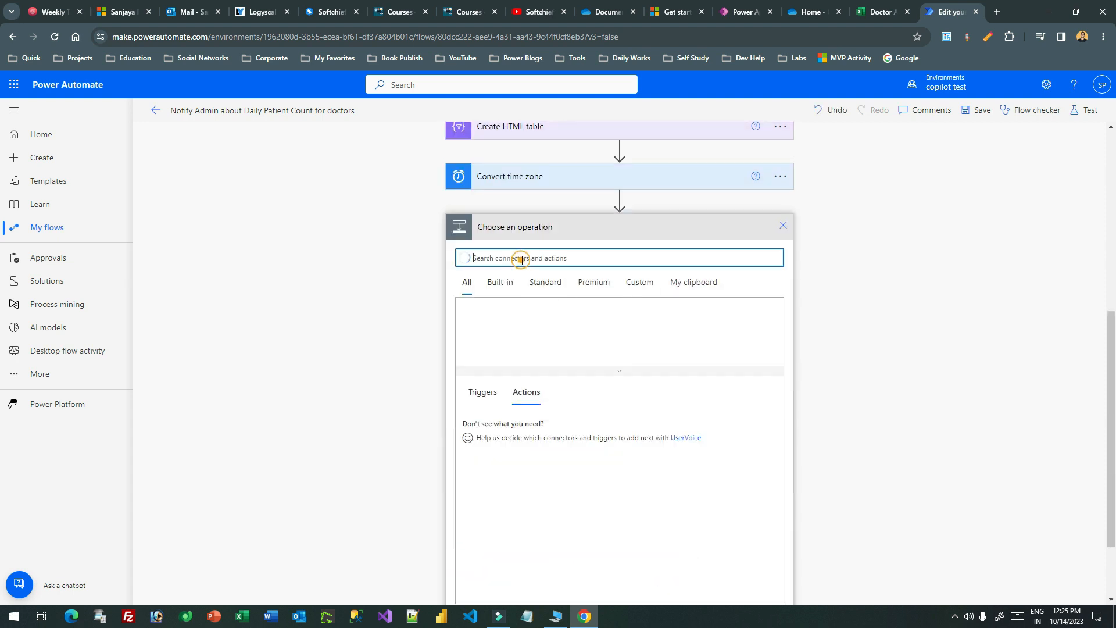
pyautogui.click(522, 258)
pyautogui.write('word')
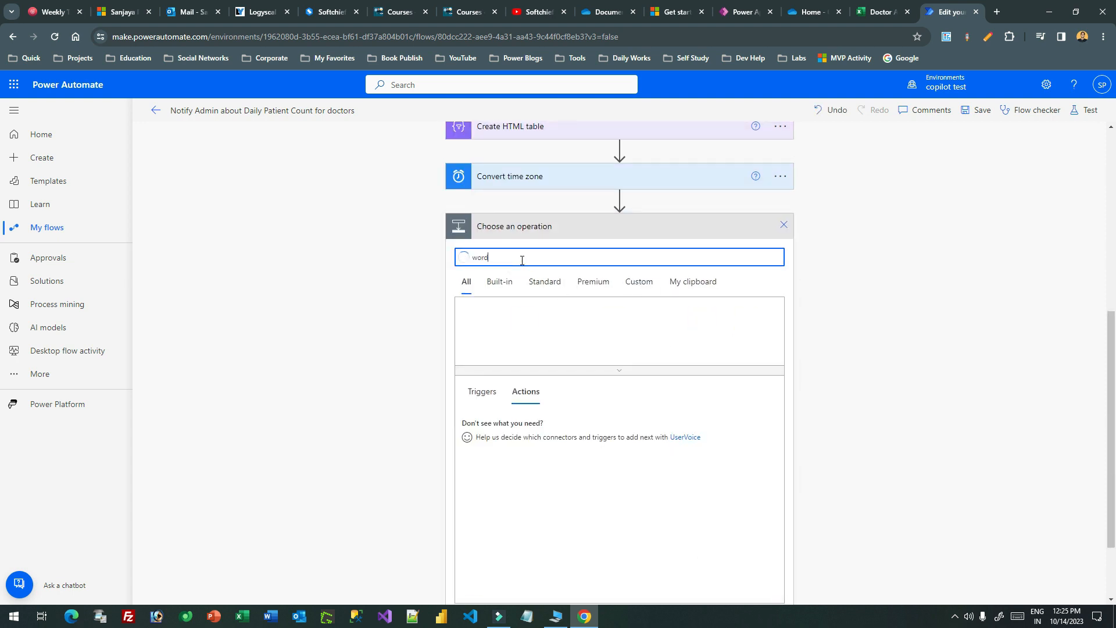
pyautogui.click(654, 326)
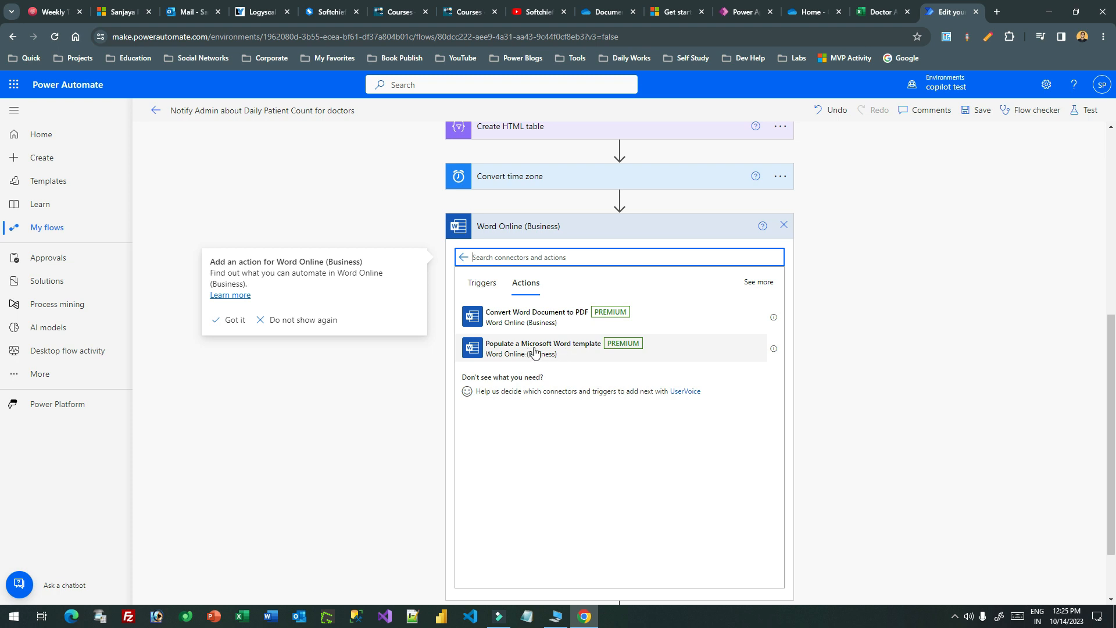
pyautogui.click(576, 352)
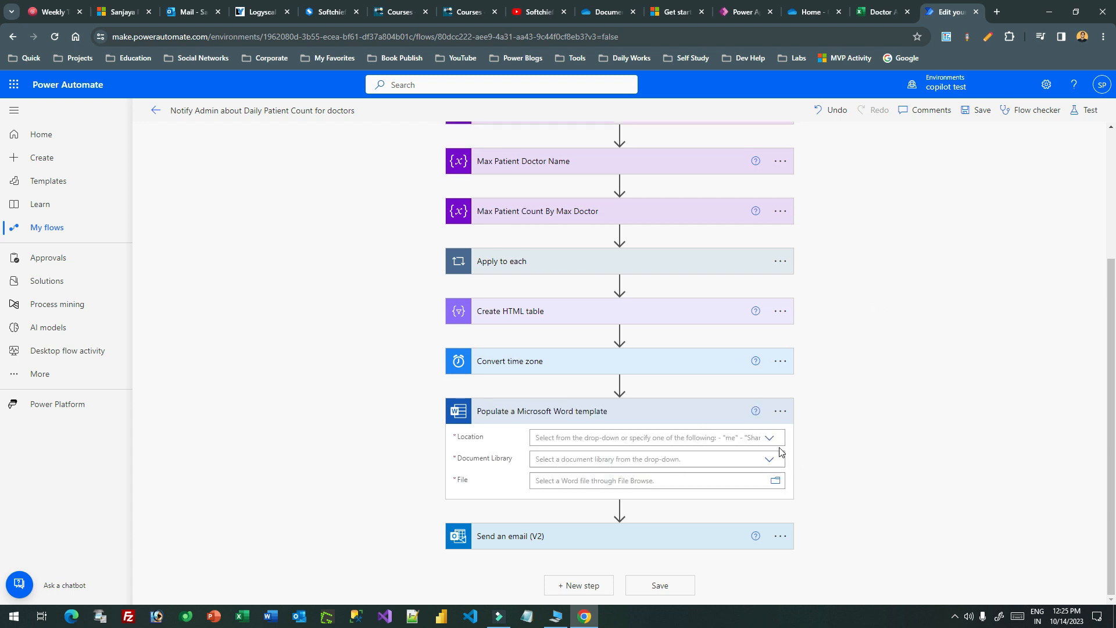
# Step: Set the template action's location to OneDrive for Business, its library to OneDrive and its file to "Doctor Appointment. docx.docx"
pyautogui.click(769, 437)
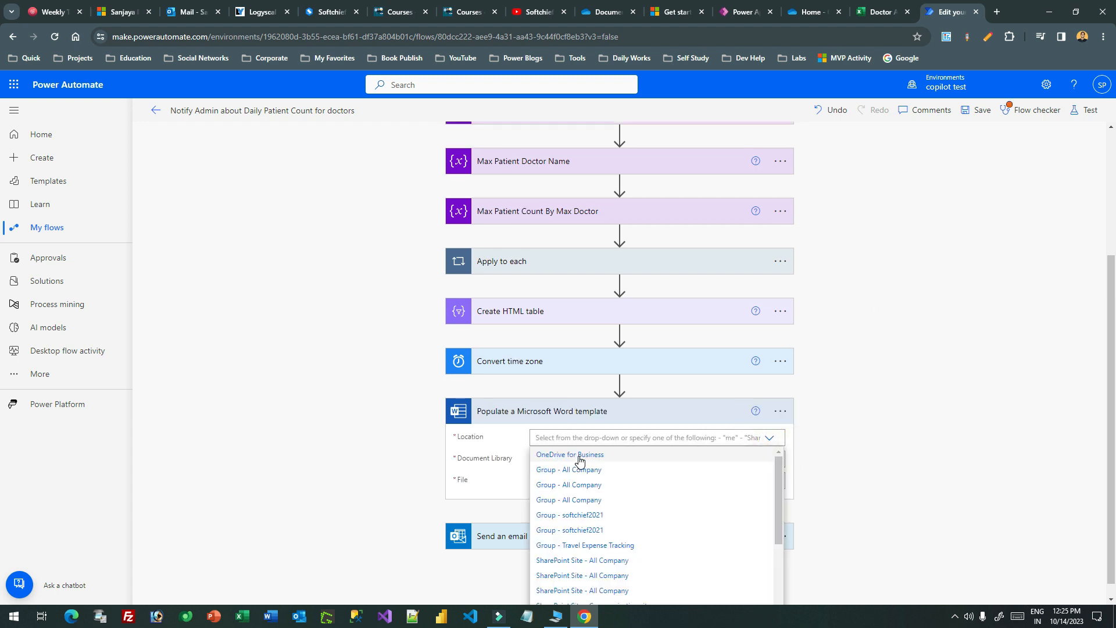
pyautogui.click(569, 453)
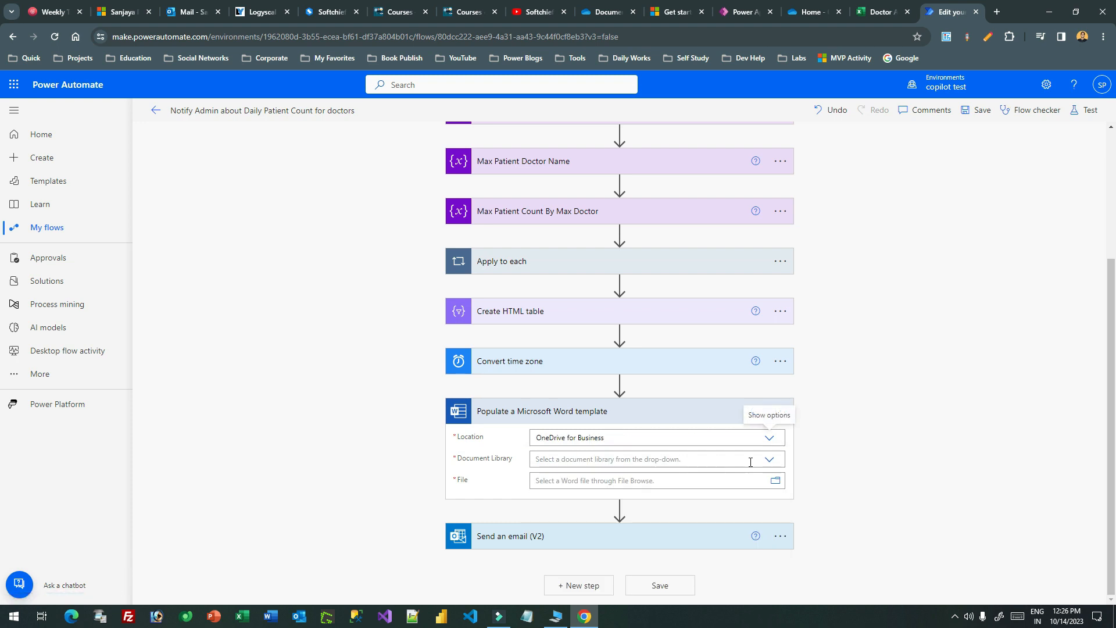
pyautogui.click(768, 460)
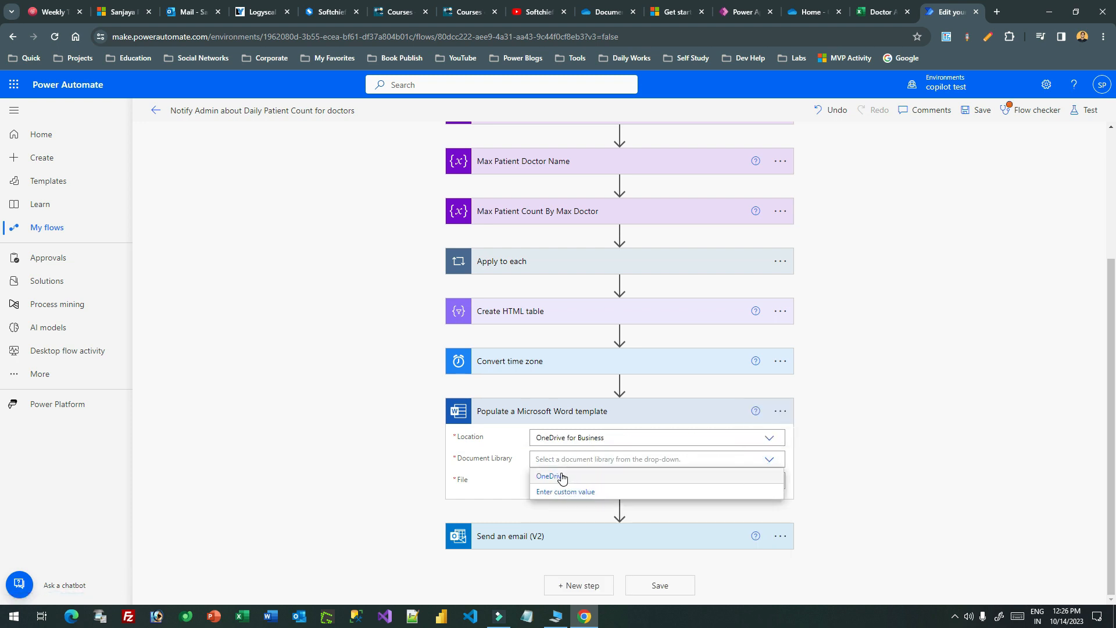
pyautogui.click(549, 475)
pyautogui.click(776, 482)
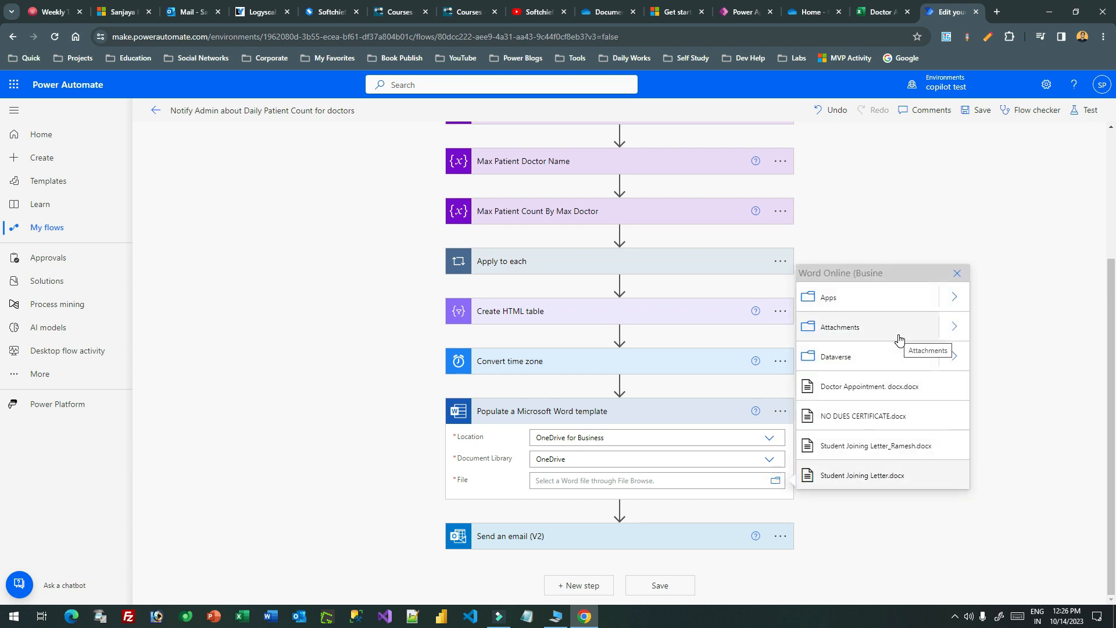
pyautogui.click(872, 389)
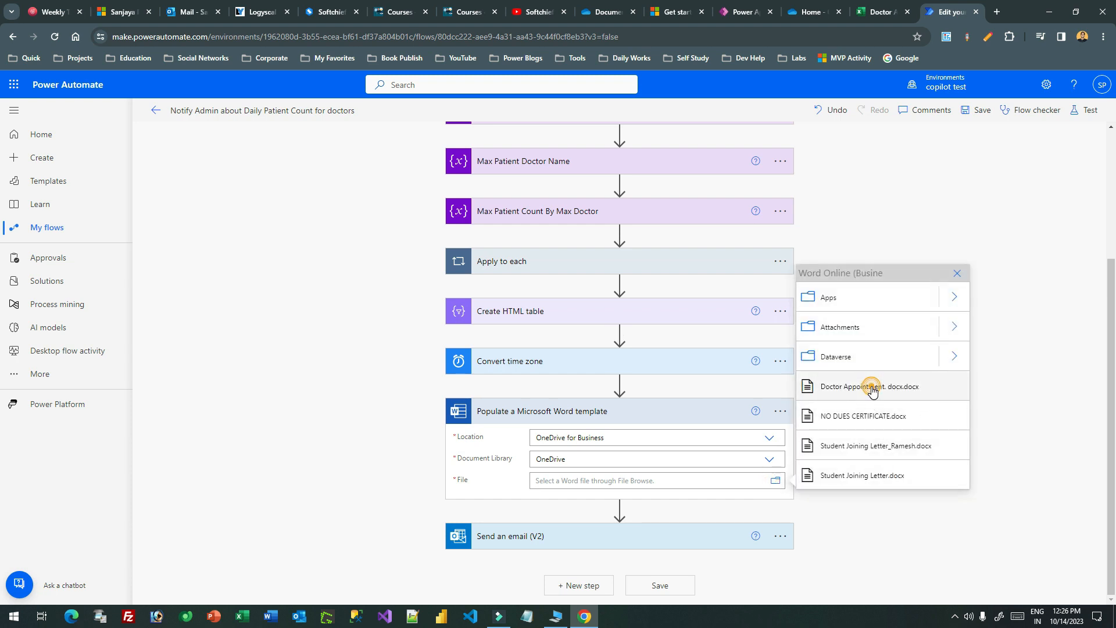
# Step: Check which template fields the Populate a Microsoft Word template action offers, inspecting Title and Author
pyautogui.click(549, 484)
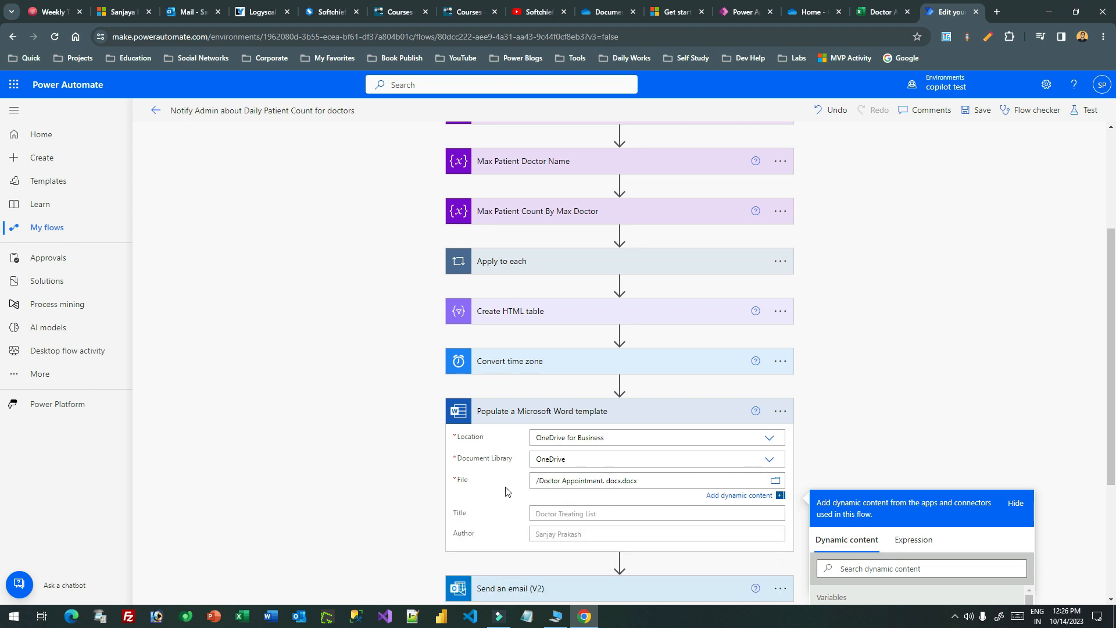
pyautogui.scroll(-3, 522, 444)
pyautogui.click(500, 327)
pyautogui.scroll(2, 501, 328)
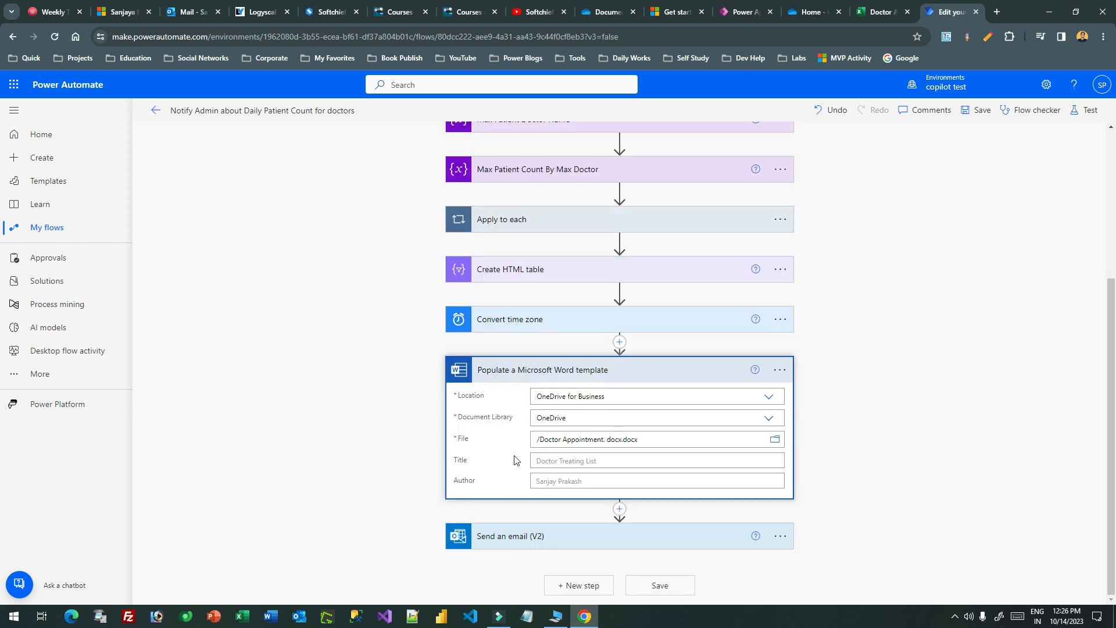
pyautogui.click(561, 457)
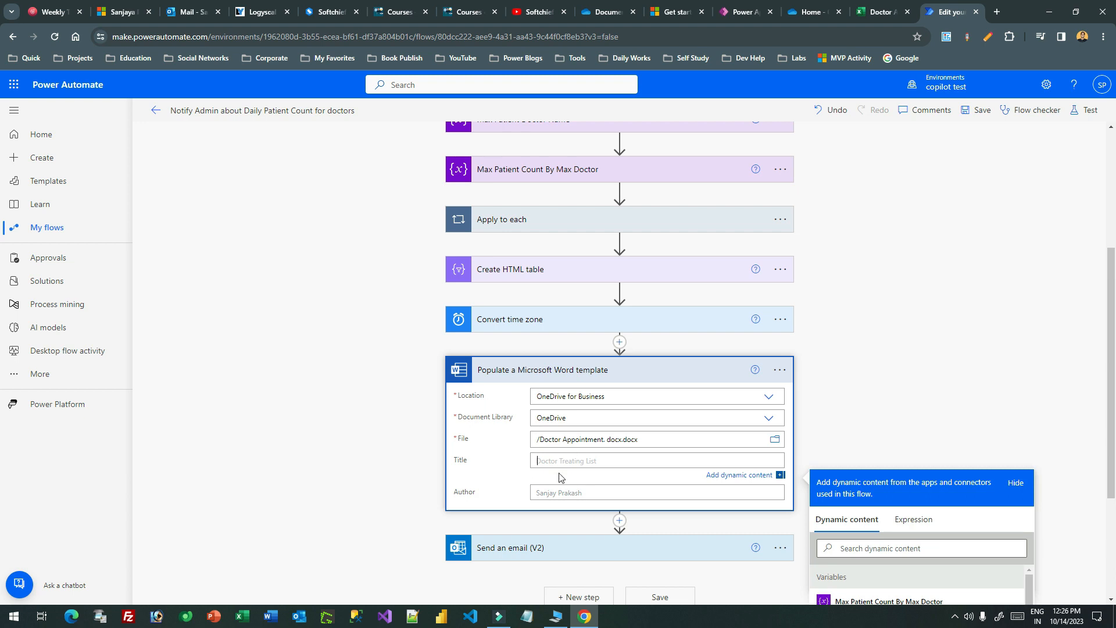
pyautogui.click(460, 465)
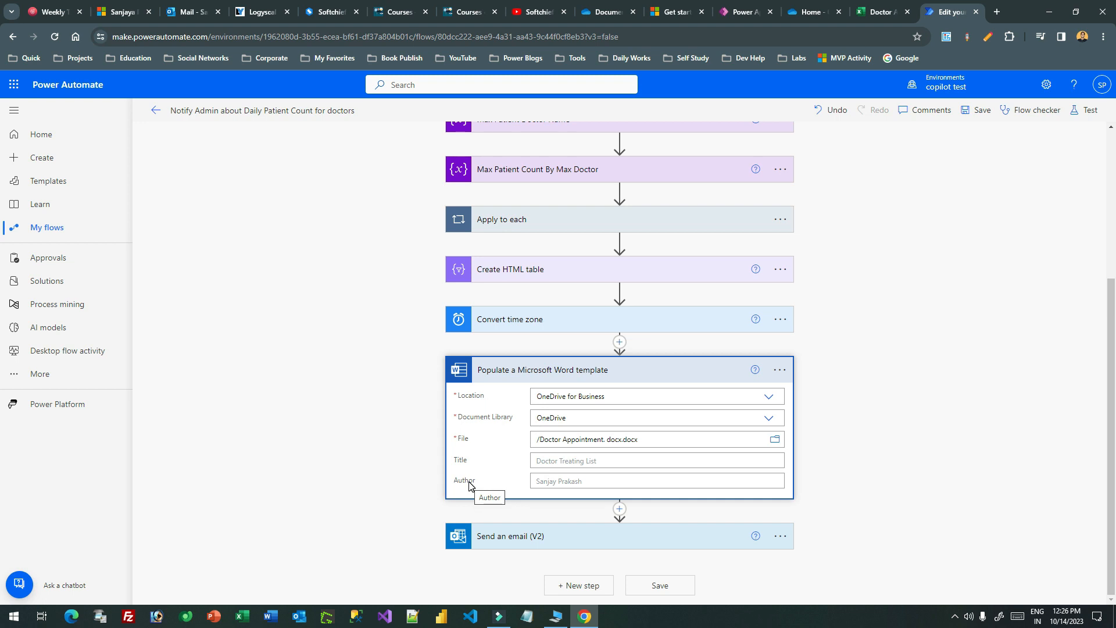
pyautogui.click(561, 483)
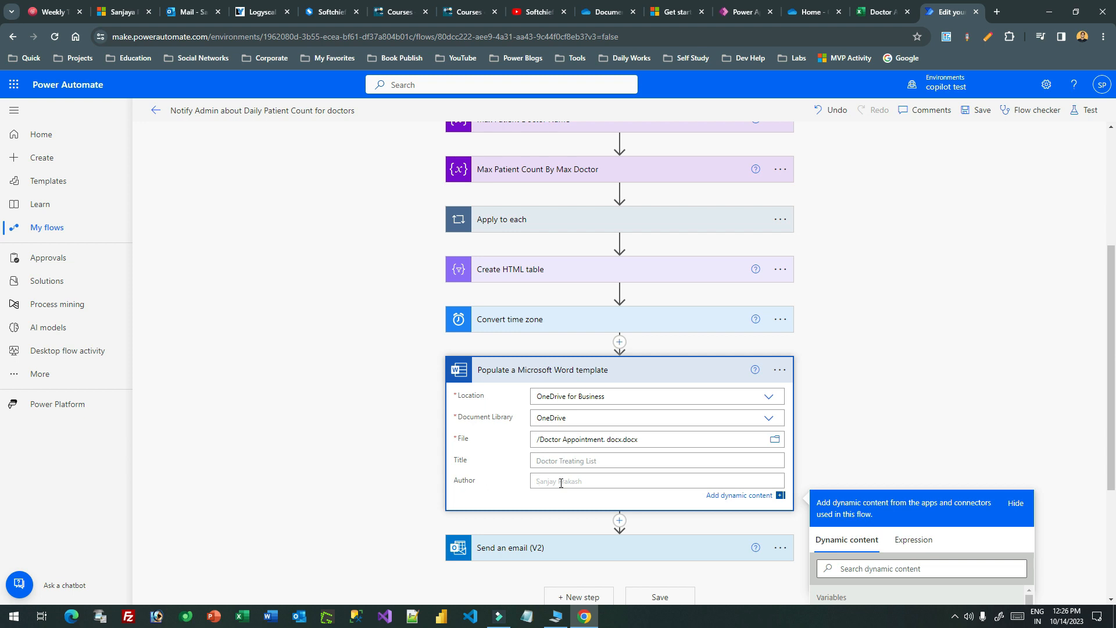
# Step: Minimize the browser and open the Doctor Appointment document from the desktop in Word
pyautogui.click(1049, 12)
pyautogui.rightClick(548, 101)
pyautogui.click(581, 135)
pyautogui.doubleClick(22, 29)
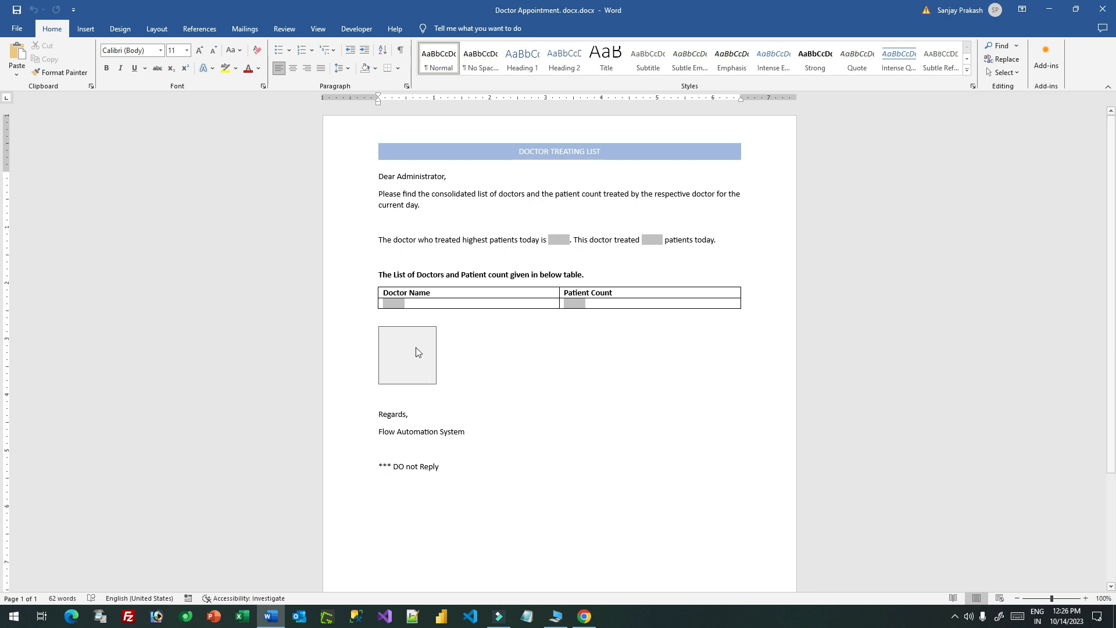
# Step: Examine the picture placeholder below the doctor table and the template's body text, dismissing the licence notices
pyautogui.click(414, 364)
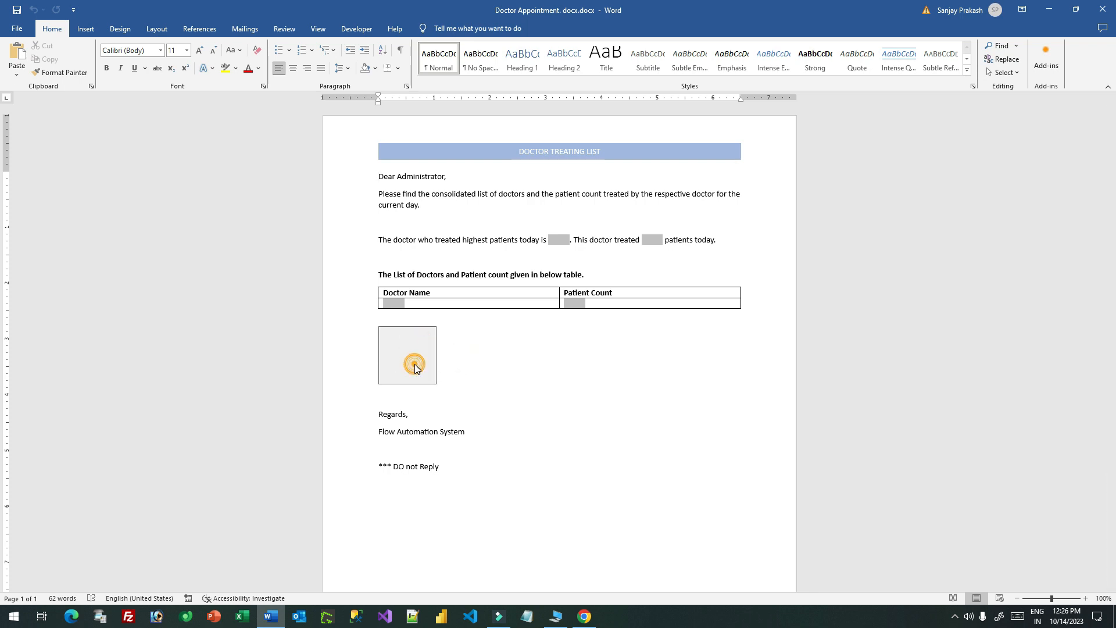
pyautogui.click(473, 197)
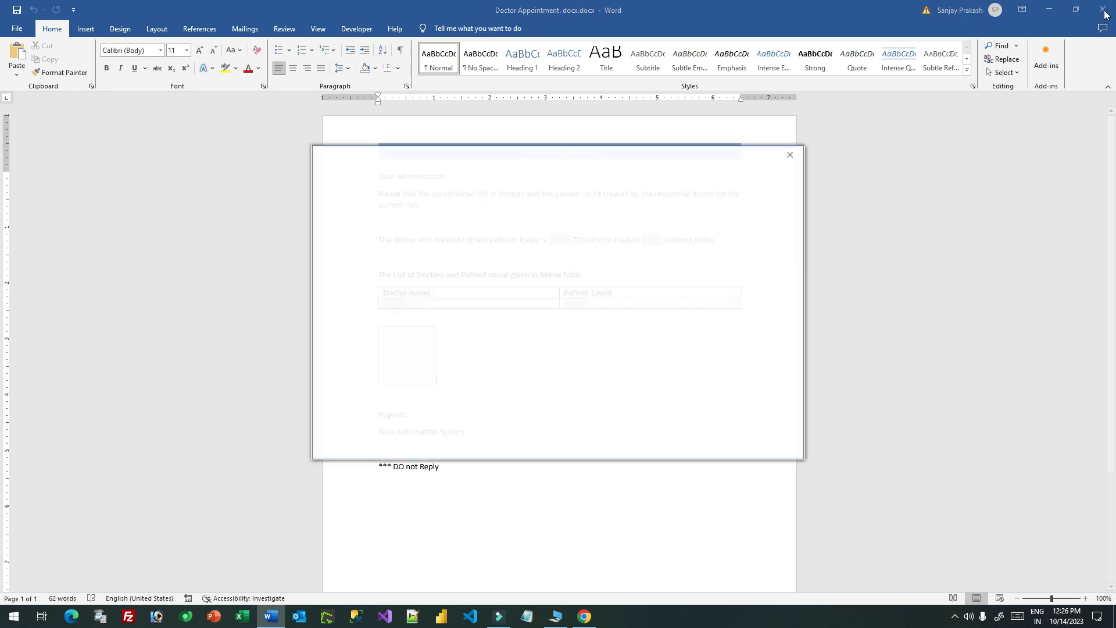
pyautogui.click(793, 156)
pyautogui.click(411, 363)
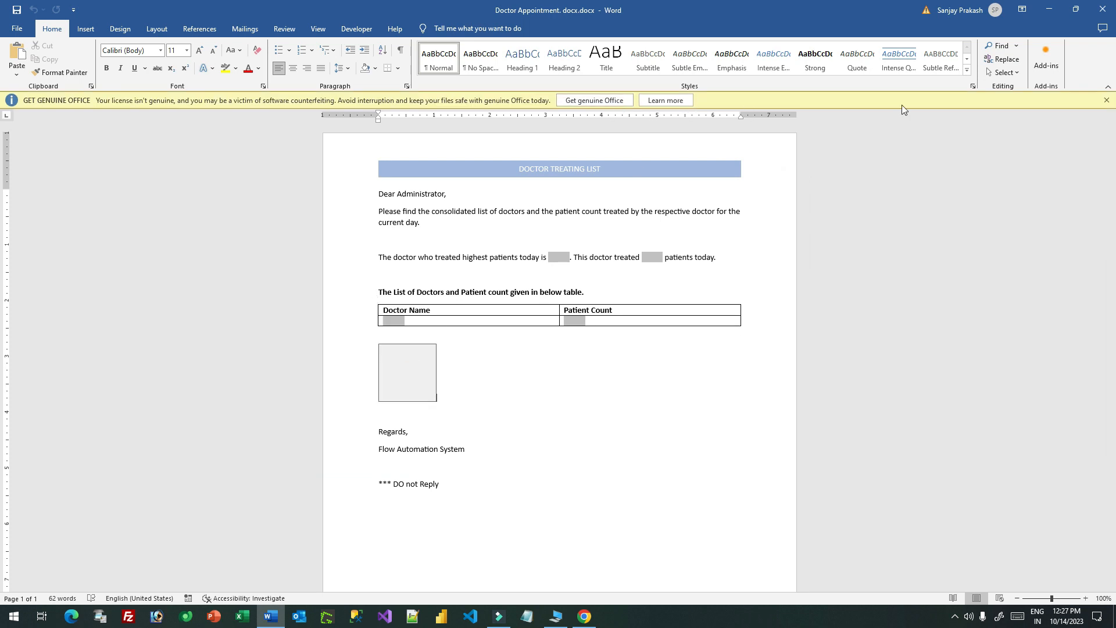
pyautogui.click(1107, 100)
pyautogui.click(409, 367)
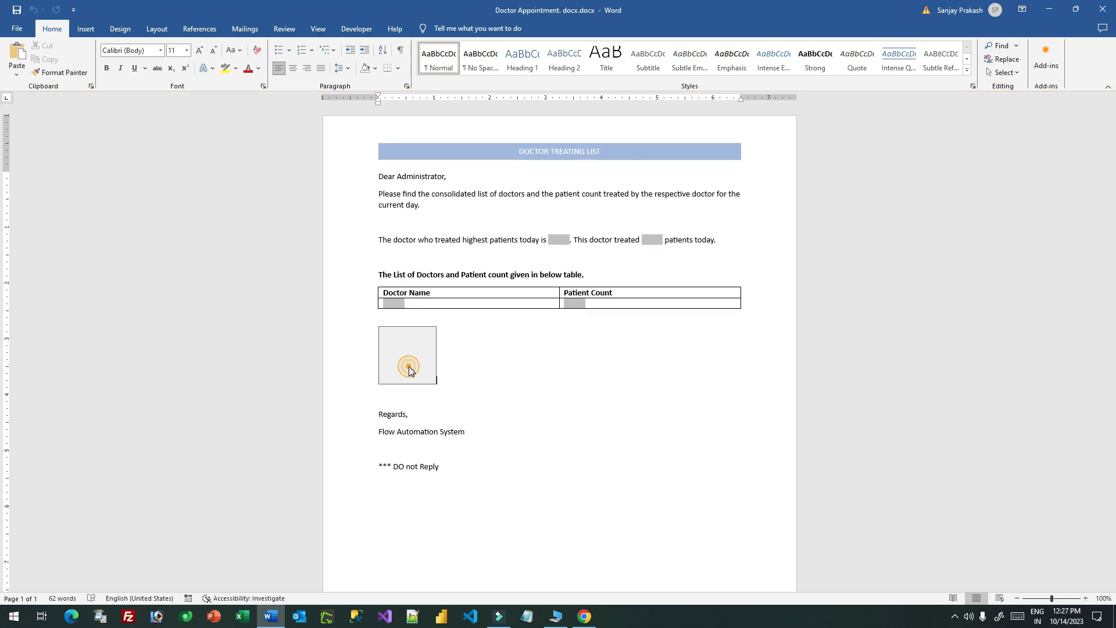
pyautogui.click(468, 225)
pyautogui.click(372, 362)
pyautogui.click(391, 407)
pyautogui.click(443, 435)
pyautogui.click(412, 357)
pyautogui.click(534, 391)
pyautogui.moveTo(378, 177); pyautogui.dragTo(662, 303)
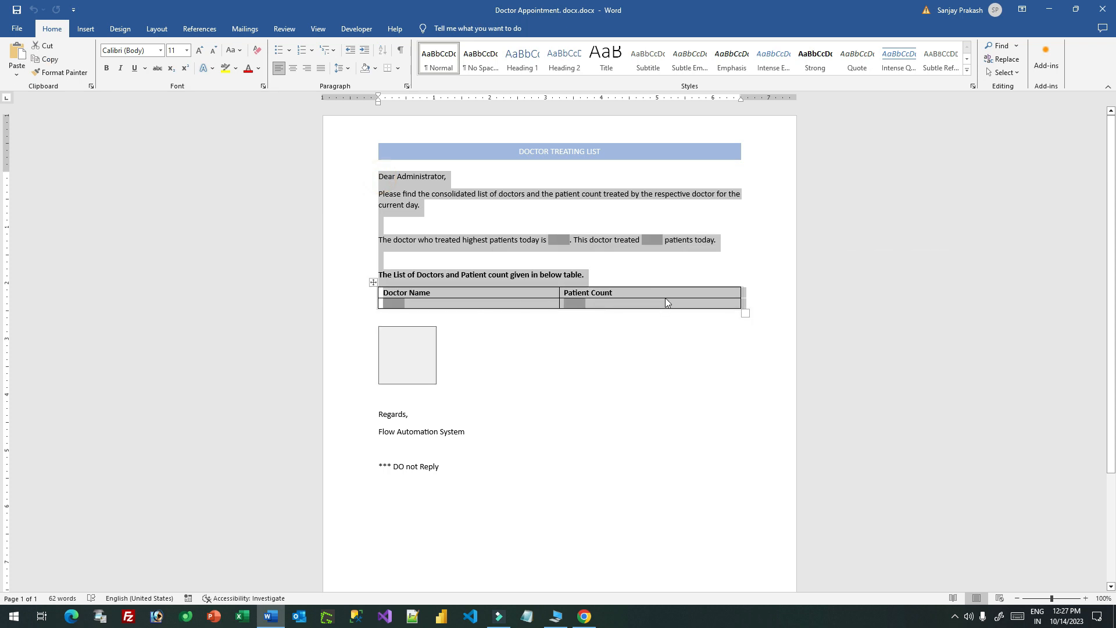
# Step: Close the Doctor Appointment document and start a new blank Word document, dismissing the licence notice
pyautogui.click(1108, 10)
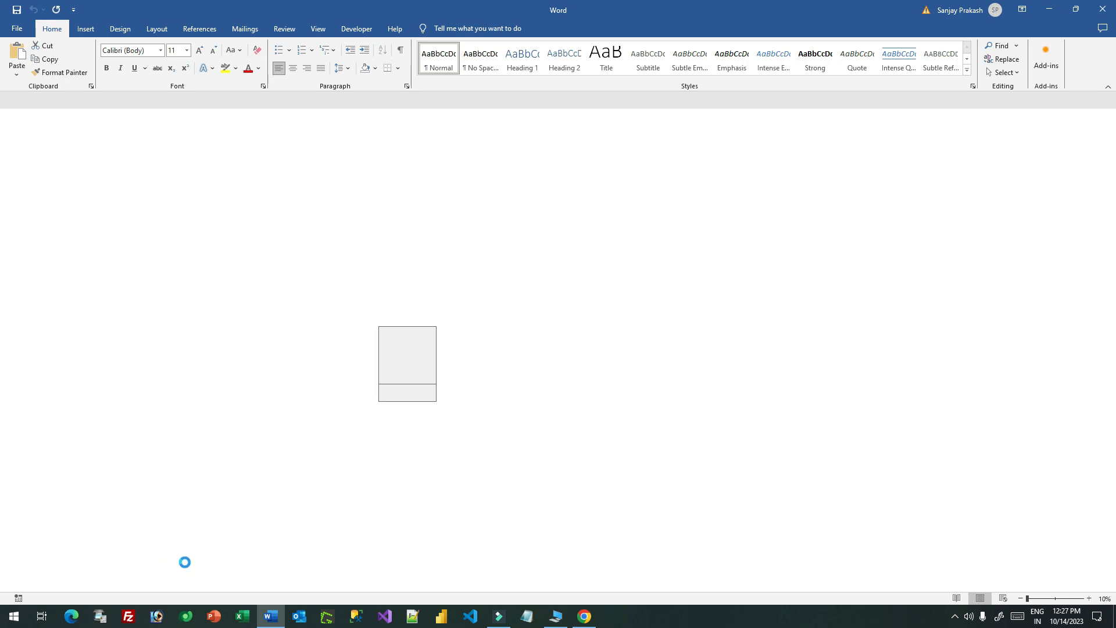
pyautogui.click(273, 615)
pyautogui.rightClick(278, 615)
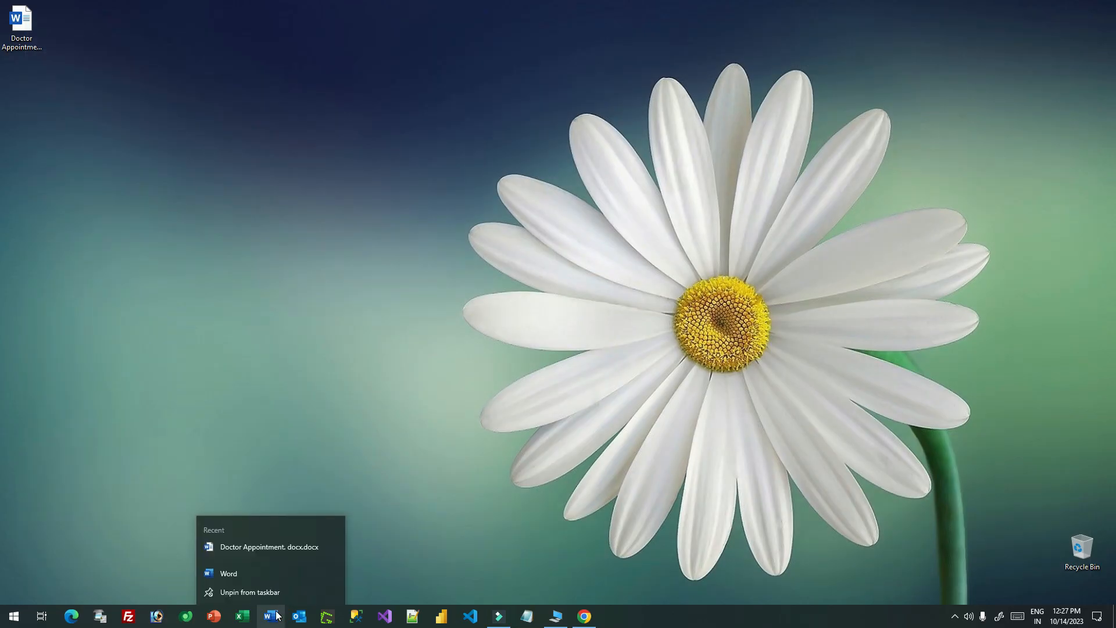
pyautogui.click(245, 575)
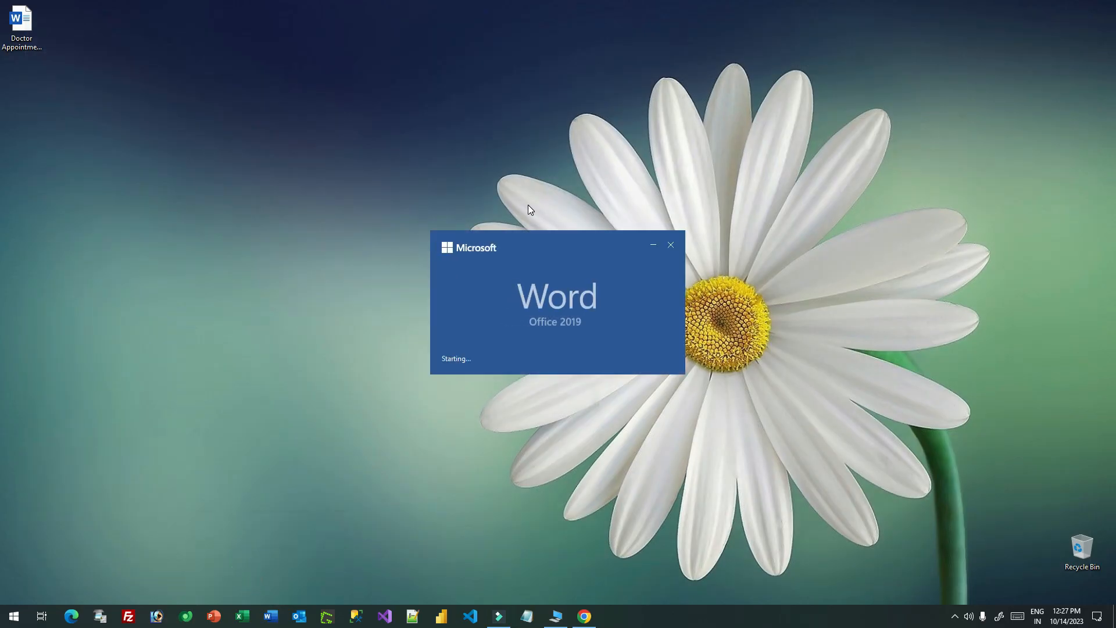
pyautogui.click(159, 123)
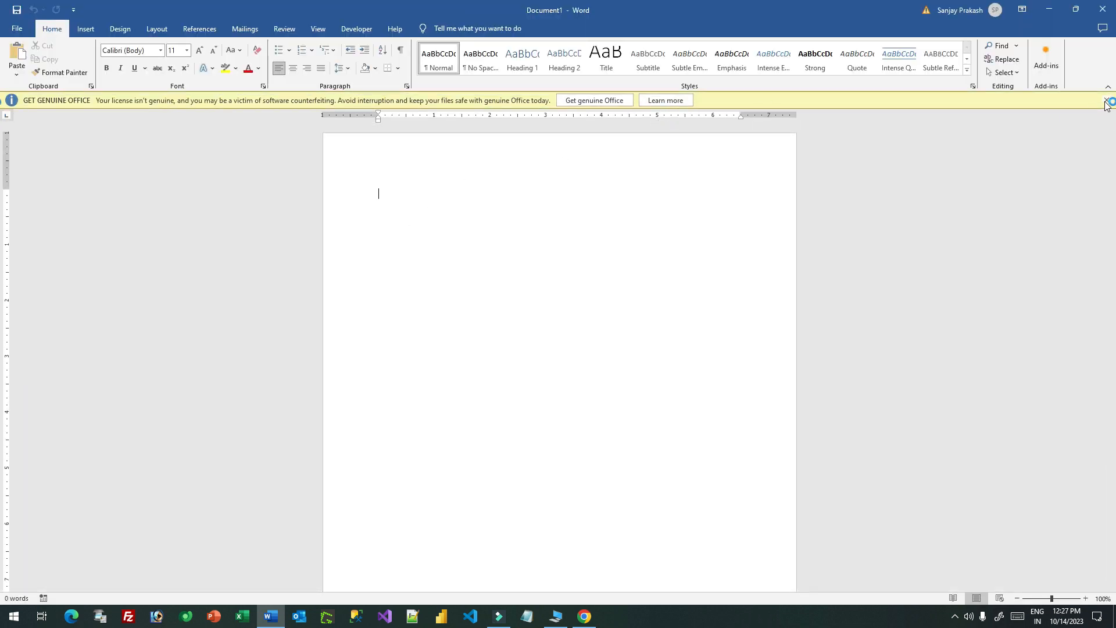
pyautogui.click(1107, 100)
pyautogui.click(400, 168)
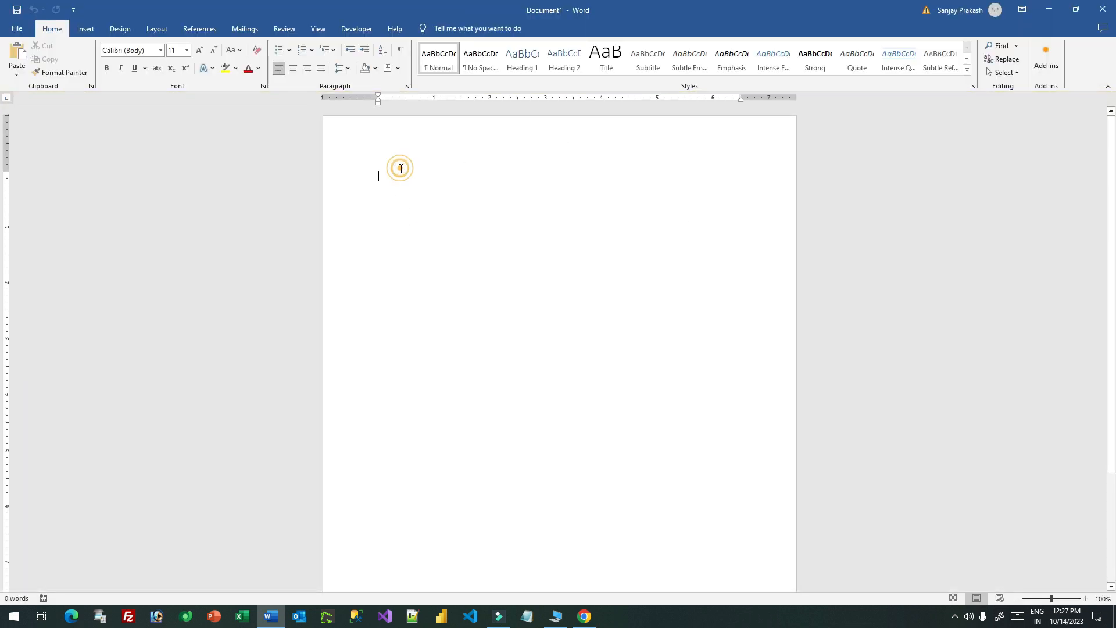
# Step: Write the letter's opening lines "Dear Administrator," and "Please find details.", followed by the label "Highet Patient Count Doctor"
pyautogui.click(357, 29)
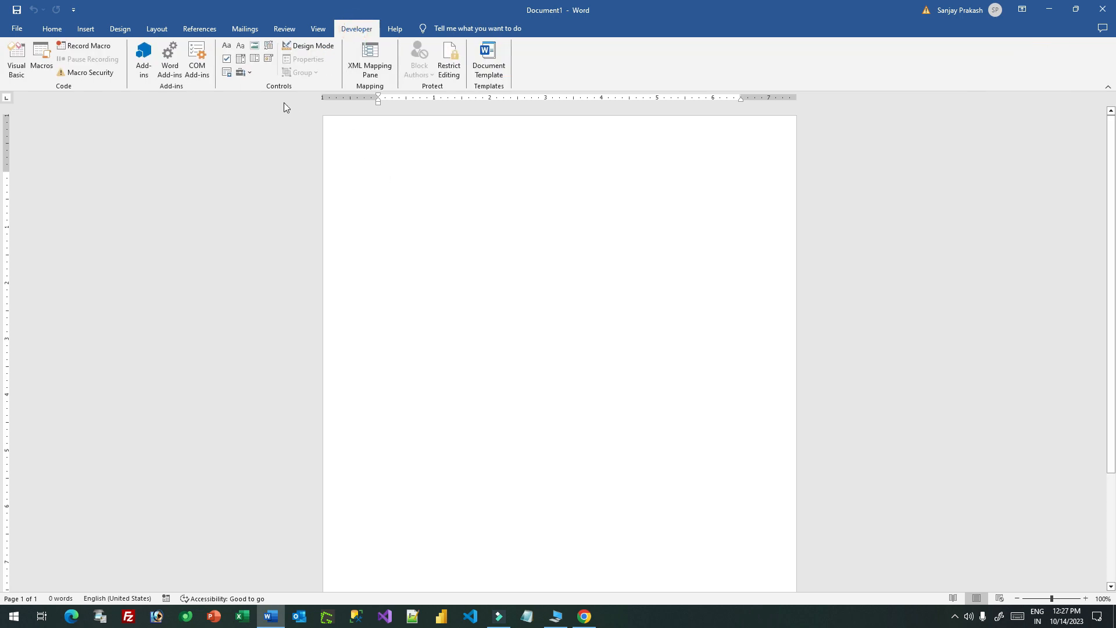
pyautogui.click(245, 72)
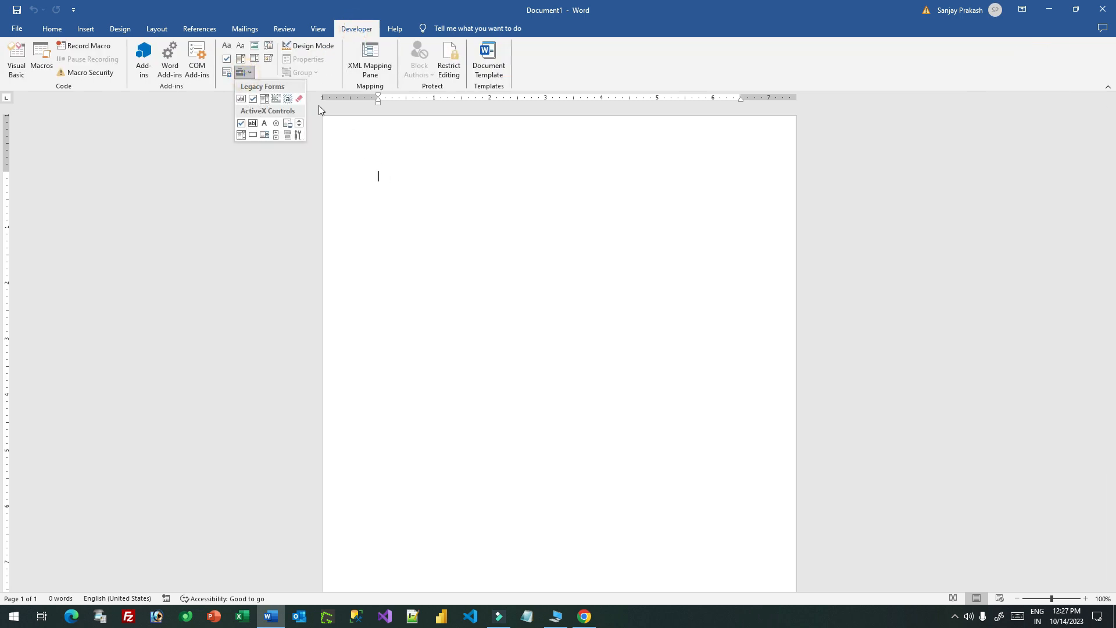
pyautogui.click(244, 72)
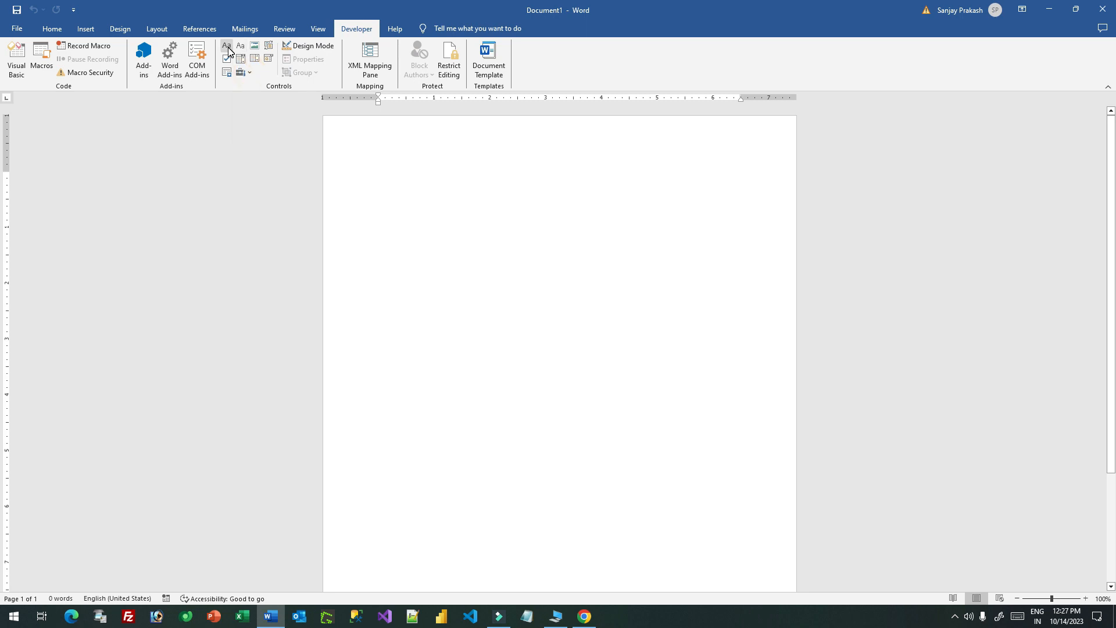
pyautogui.click(391, 176)
pyautogui.write('Dear Administrator')
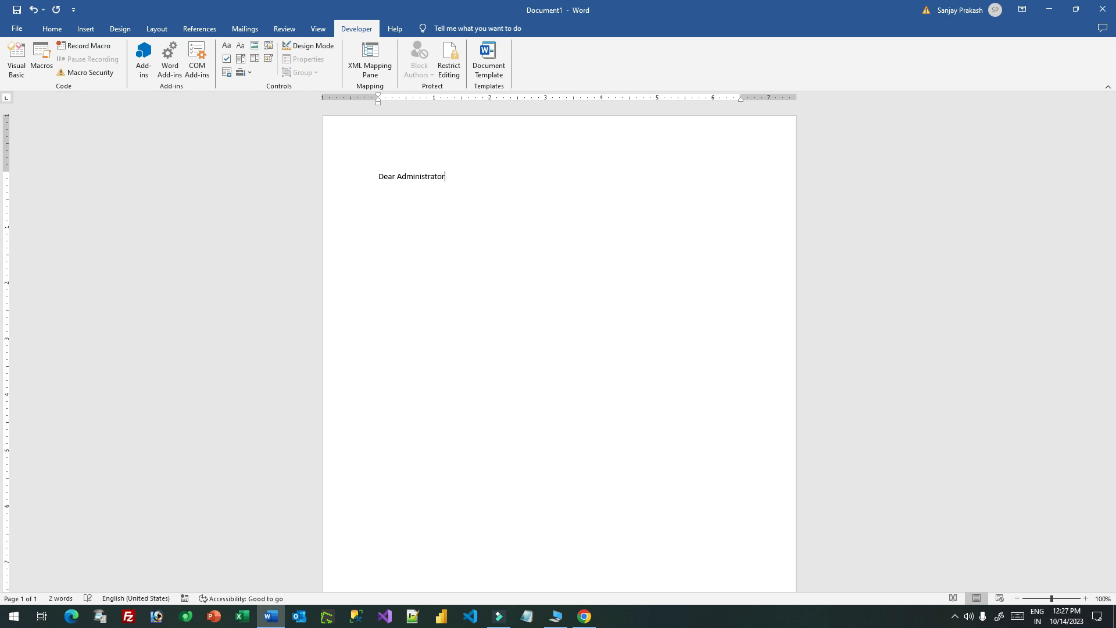
pyautogui.write('Please find ')
pyautogui.write('detgails')
pyautogui.write('Ighet Pa')
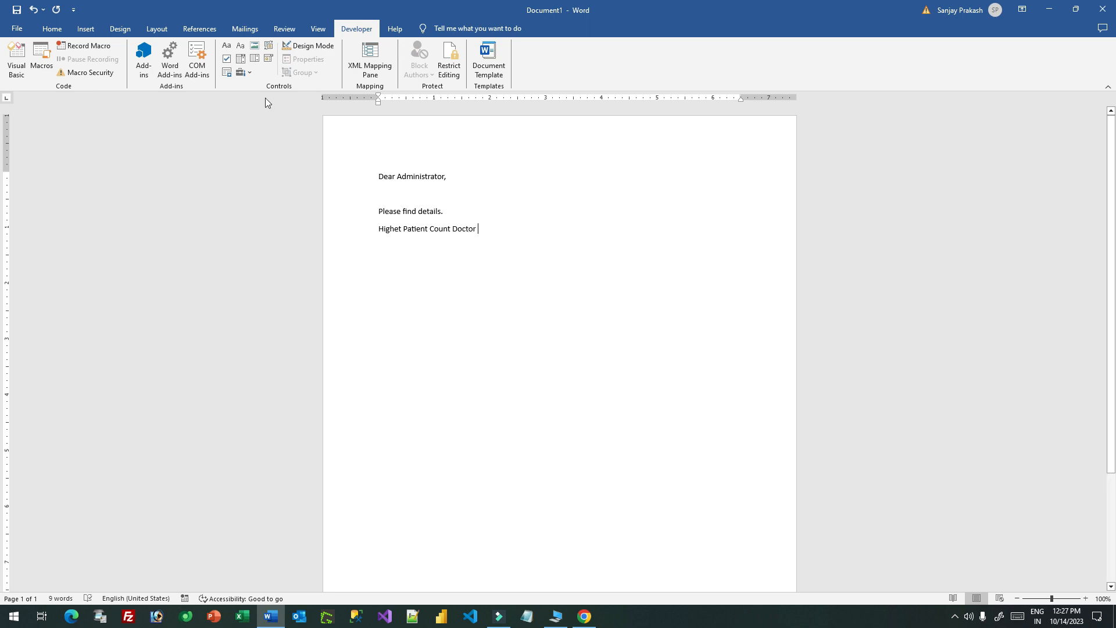
# Step: Insert a plain text content control after the "Highet Patient Count Doctor" label and title it DocName
pyautogui.click(243, 72)
pyautogui.click(249, 74)
pyautogui.click(237, 46)
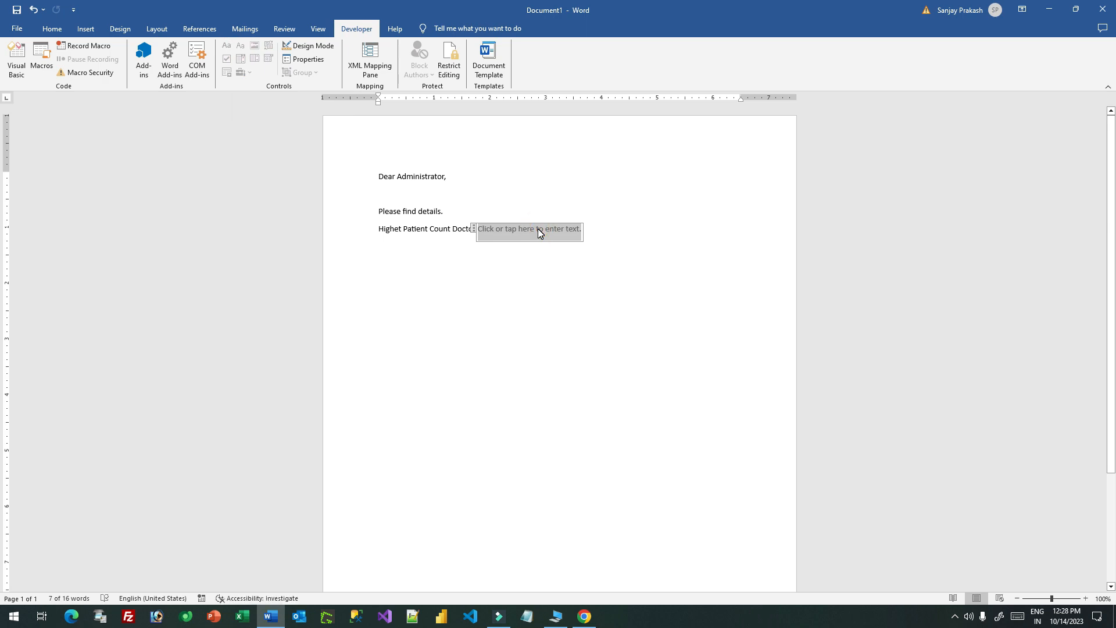
pyautogui.click(308, 59)
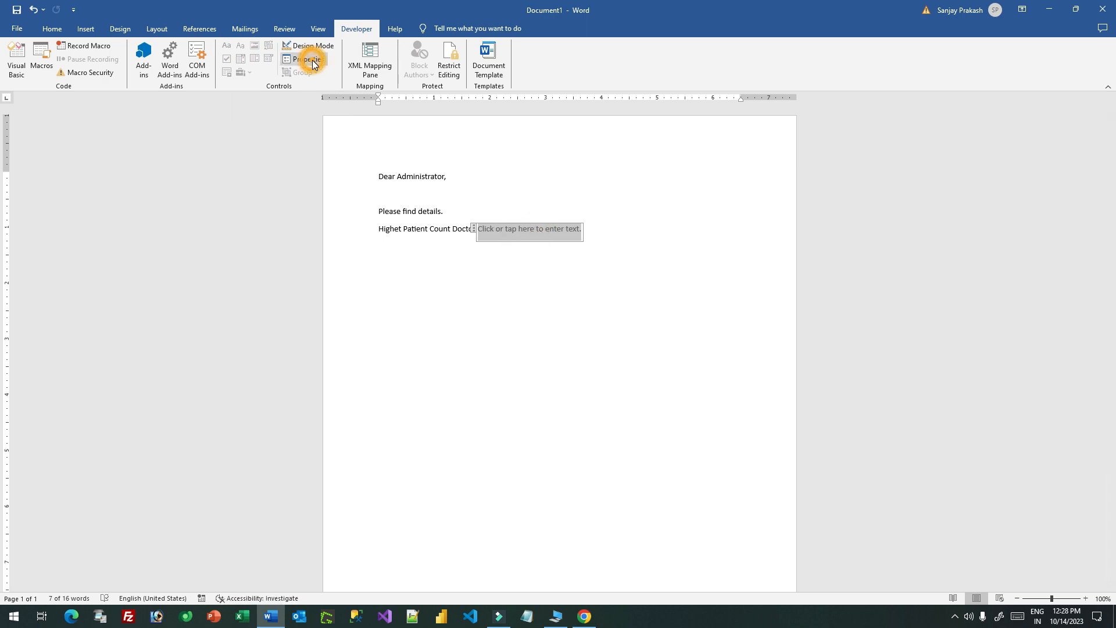
pyautogui.click(515, 229)
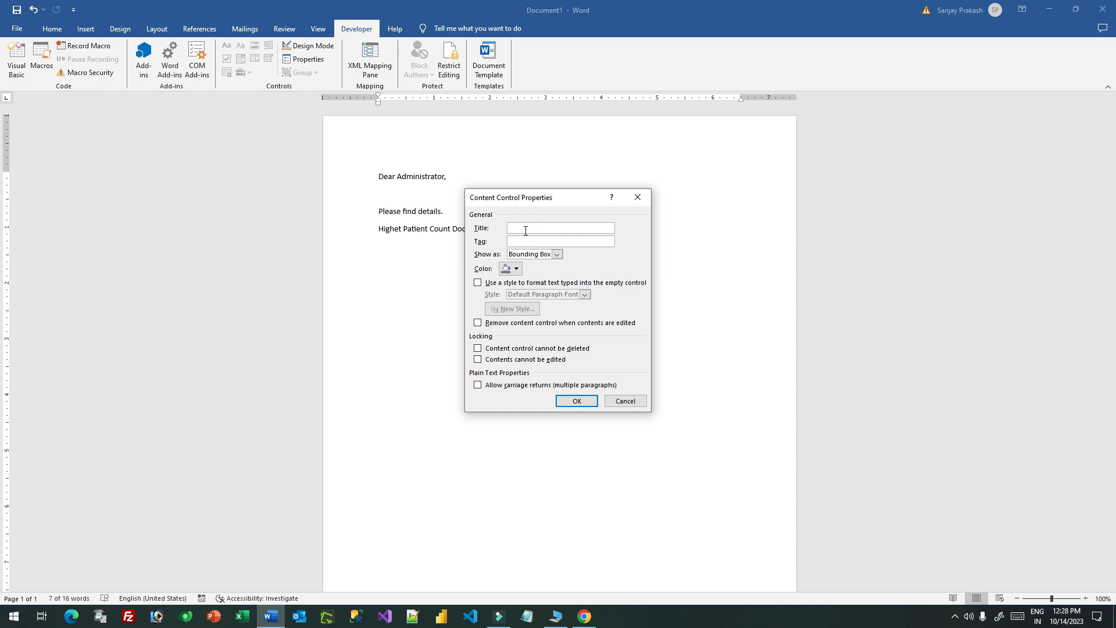
pyautogui.write('DocName')
pyautogui.click(577, 401)
# Step: Add the label "Total max Patient Count" on a new line below the doctor line
pyautogui.click(587, 233)
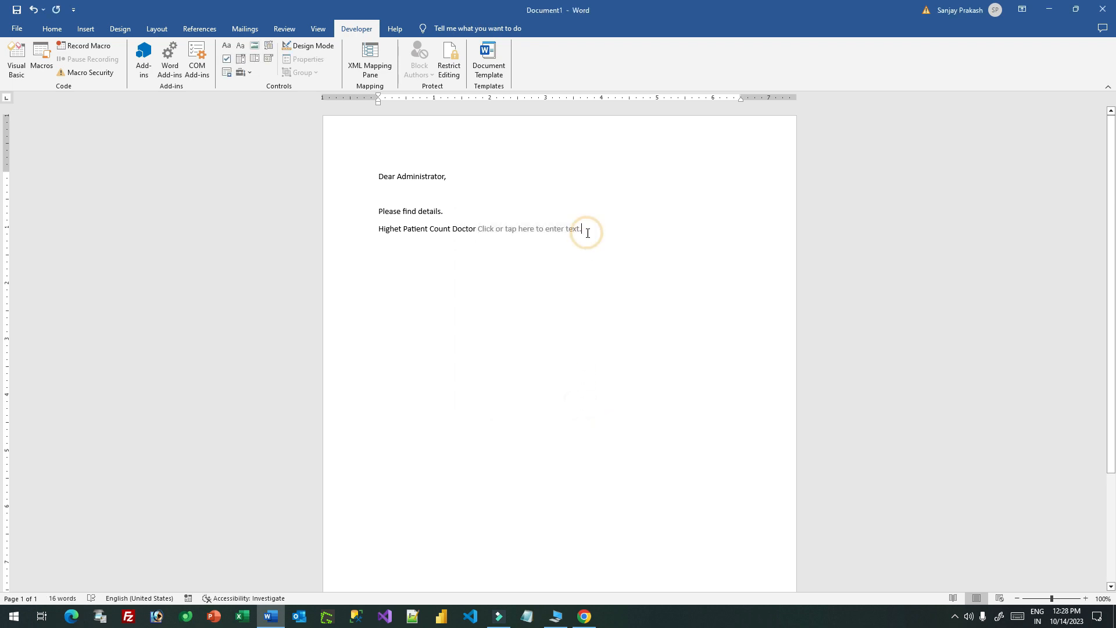
pyautogui.press('Return')
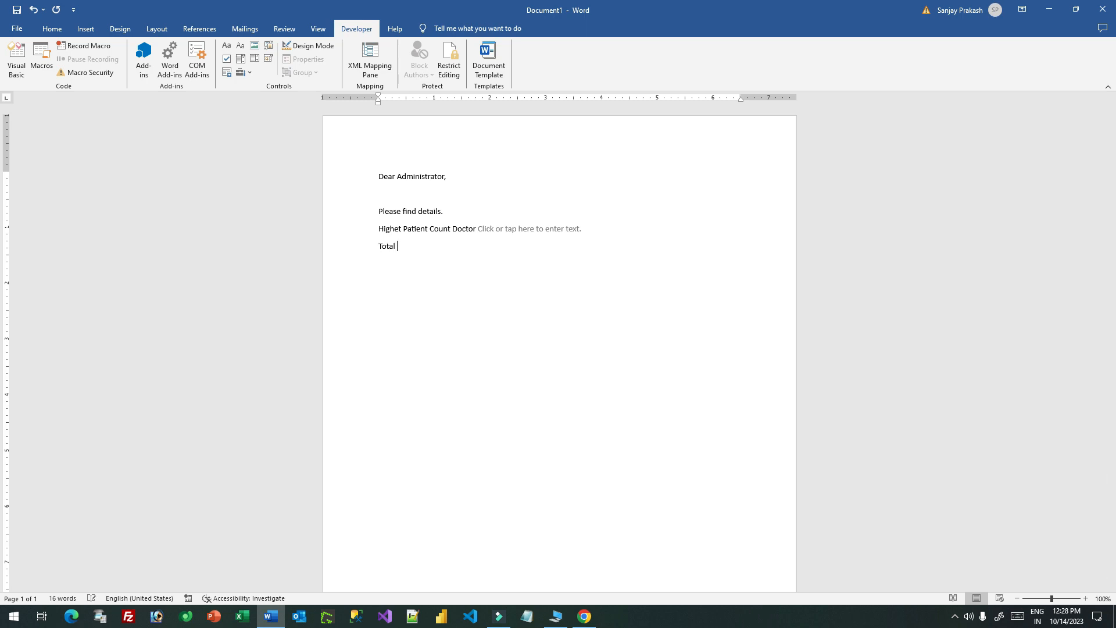
pyautogui.write('Total max Patienty')
pyautogui.press('BackSpace')
pyautogui.press('BackSpace')
pyautogui.press('BackSpace')
pyautogui.press('BackSpace')
pyautogui.write('Cou')
# Step: Insert a plain text content control after the "Total max Patient Count" label and title it maxPatient
pyautogui.click(240, 46)
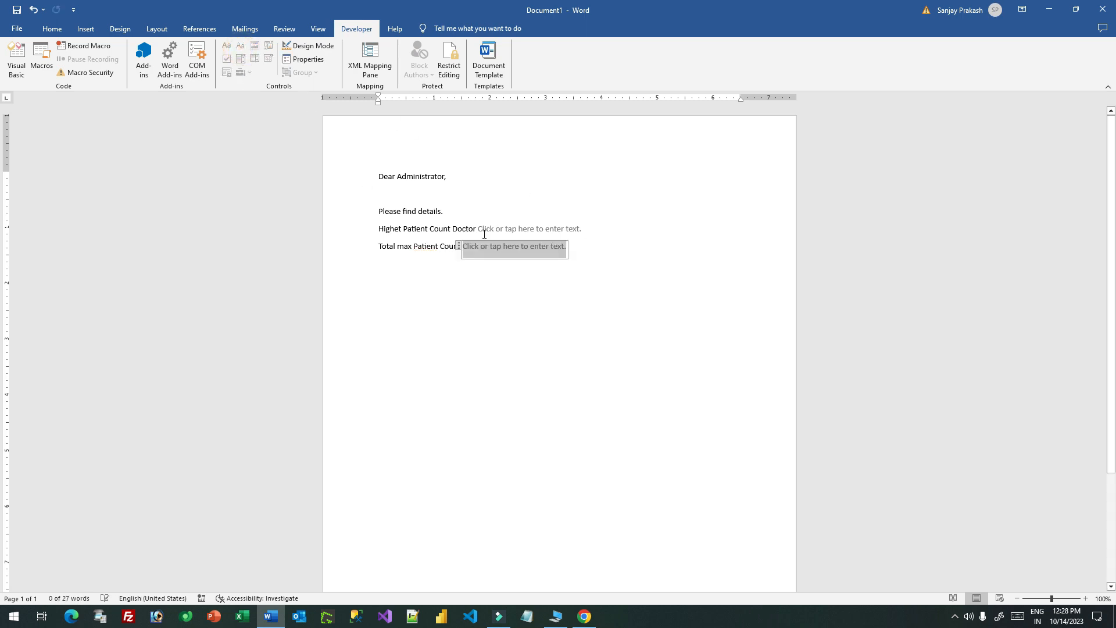
pyautogui.click(303, 59)
pyautogui.click(521, 232)
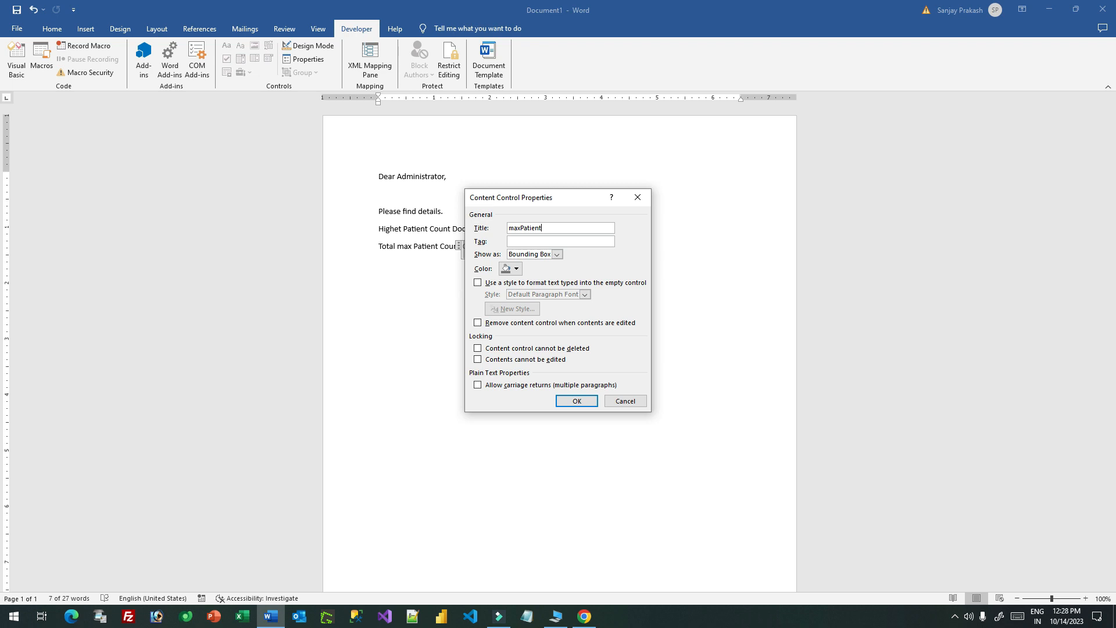
pyautogui.click(576, 401)
# Step: Insert a table with one row and two columns below the "Total max Patient Count" line
pyautogui.click(576, 249)
pyautogui.press('Return')
pyautogui.click(85, 29)
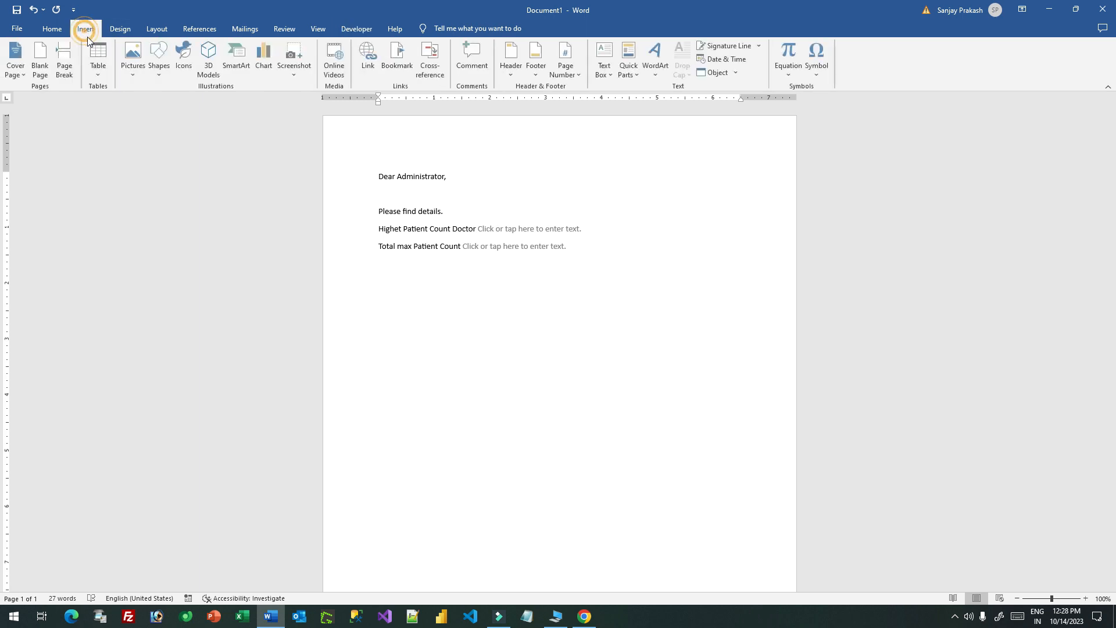
pyautogui.click(100, 64)
pyautogui.click(107, 102)
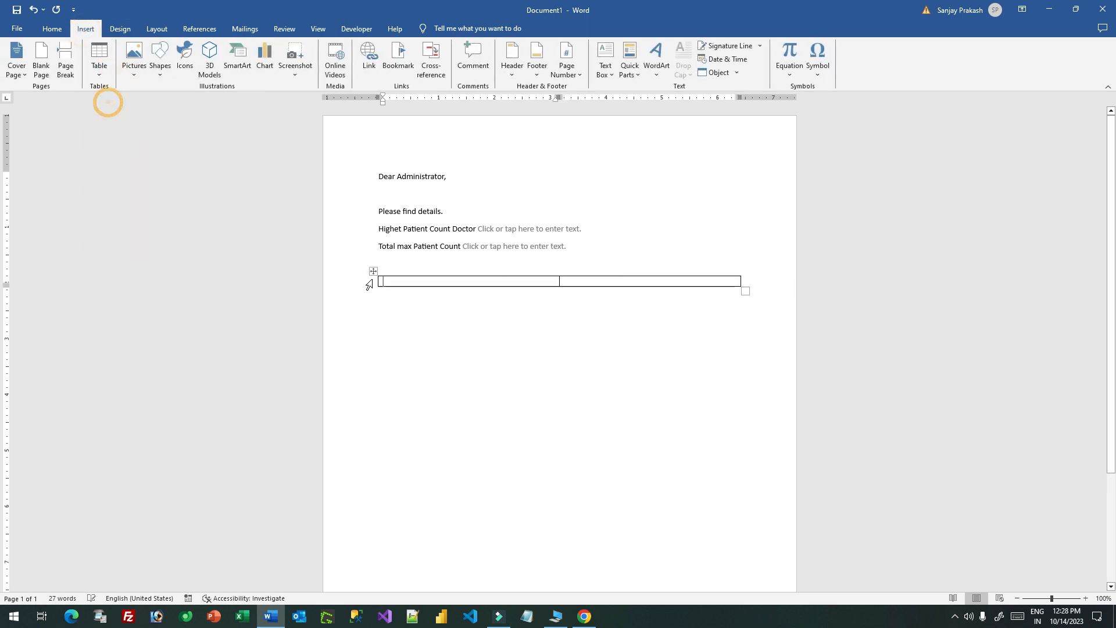
# Step: Fill the table's two header cells with "Doctor name" and "Patient Count"
pyautogui.click(414, 275)
pyautogui.click(422, 283)
pyautogui.write('Doctor name')
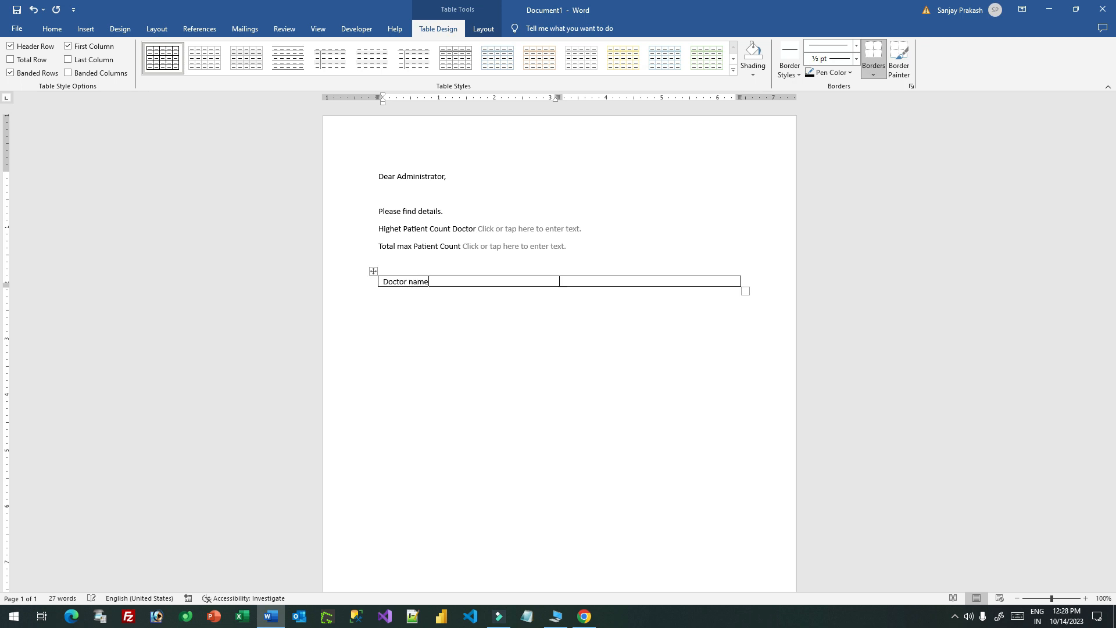
pyautogui.press('Tab')
pyautogui.write('Count')
pyautogui.click(429, 281)
pyautogui.write('patient')
pyautogui.press('BackSpace')
pyautogui.press('BackSpace')
pyautogui.press('BackSpace')
pyautogui.press('BackSpace')
pyautogui.press('BackSpace')
pyautogui.press('BackSpace')
pyautogui.press('BackSpace')
pyautogui.press('Tab')
pyautogui.click(563, 281)
pyautogui.write('Patient')
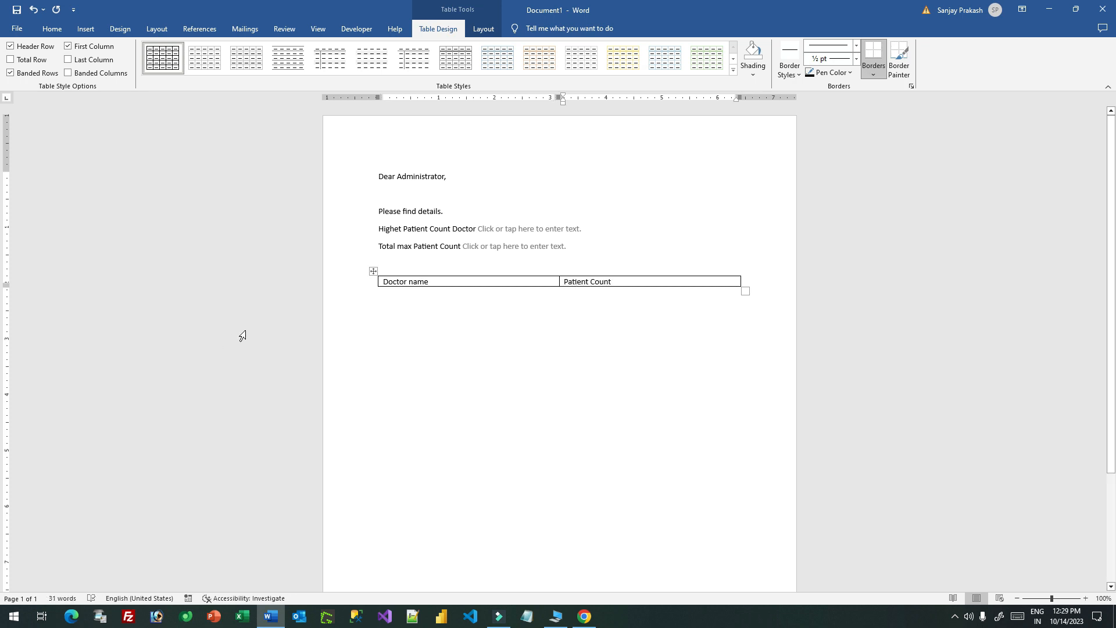
# Step: Insert an empty row below the table's header row
pyautogui.rightClick(641, 280)
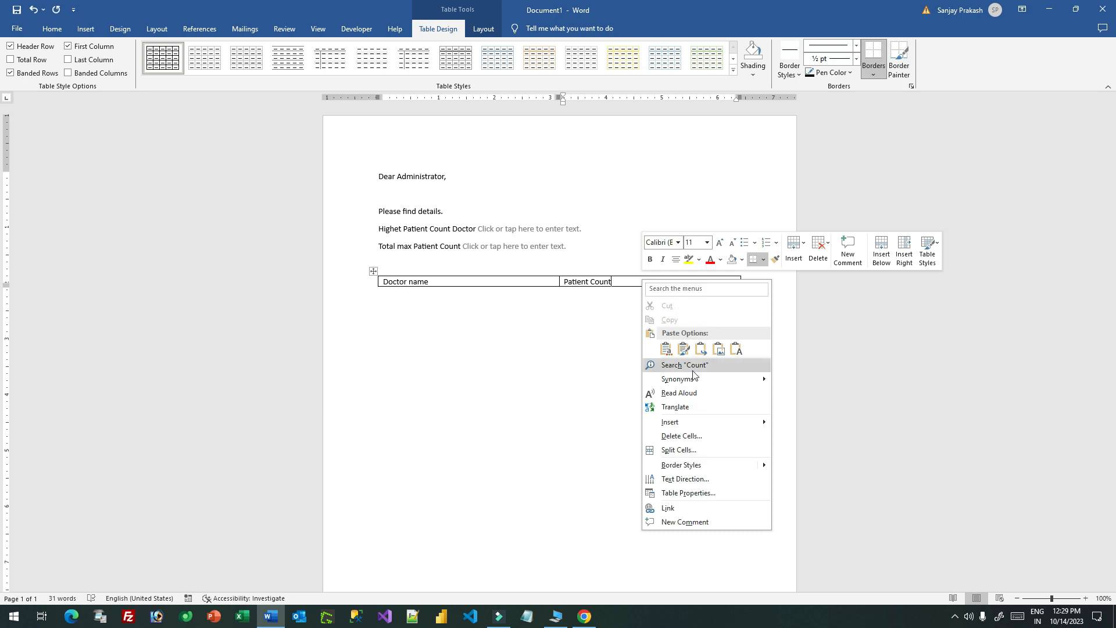
pyautogui.click(794, 250)
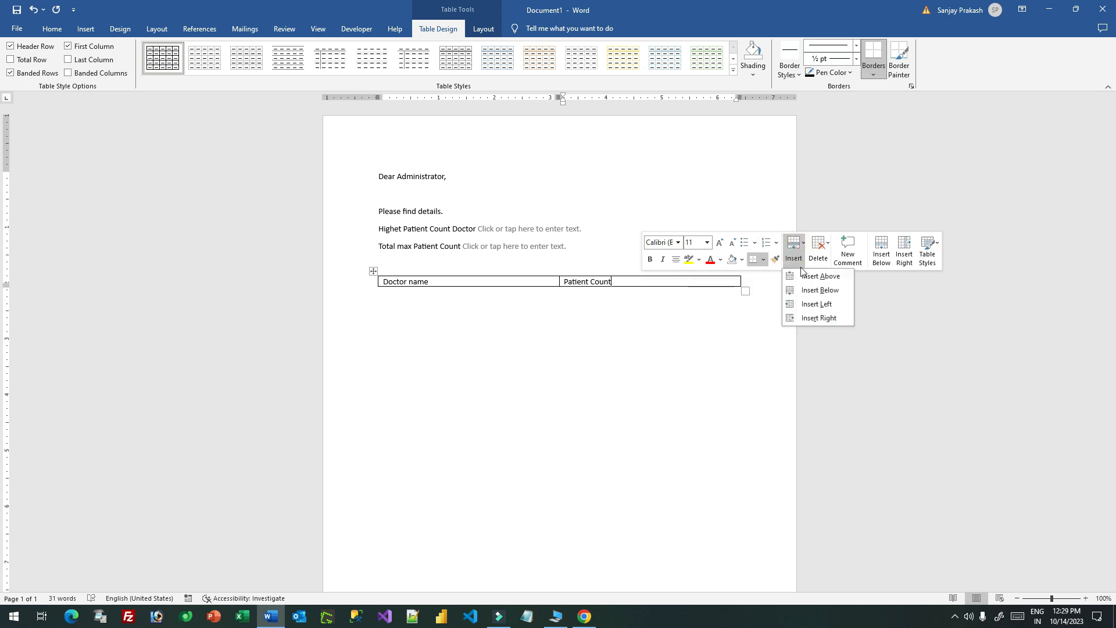
pyautogui.click(809, 291)
pyautogui.click(550, 355)
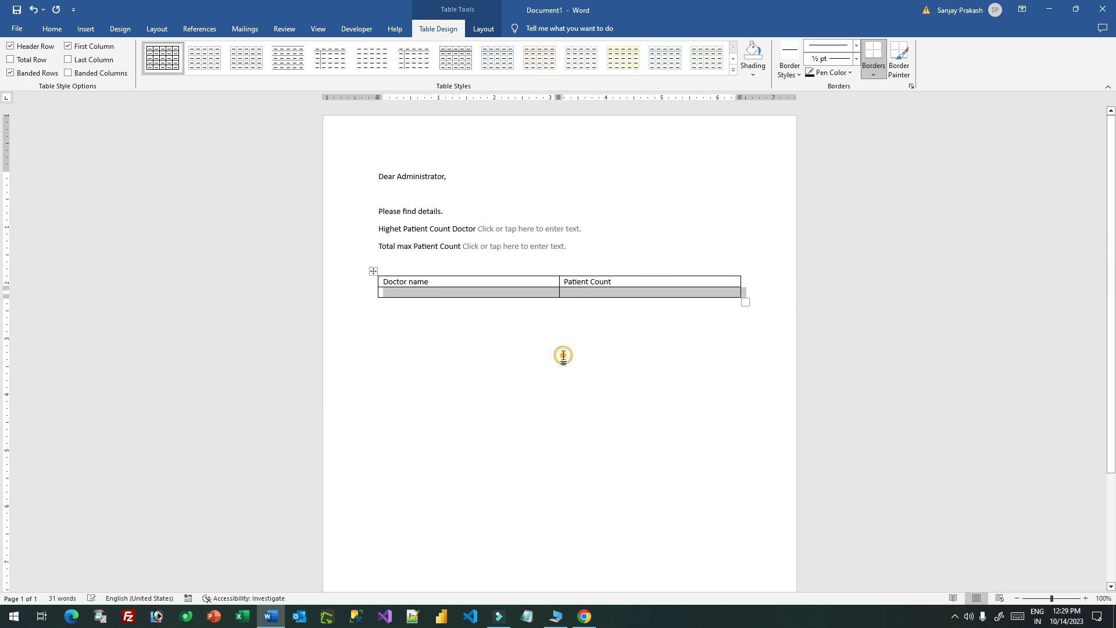
# Step: Make the table's header row text bold
pyautogui.click(431, 280)
pyautogui.moveTo(497, 285); pyautogui.dragTo(678, 281)
pyautogui.hotkey('ctrl', 'b')
pyautogui.click(371, 271)
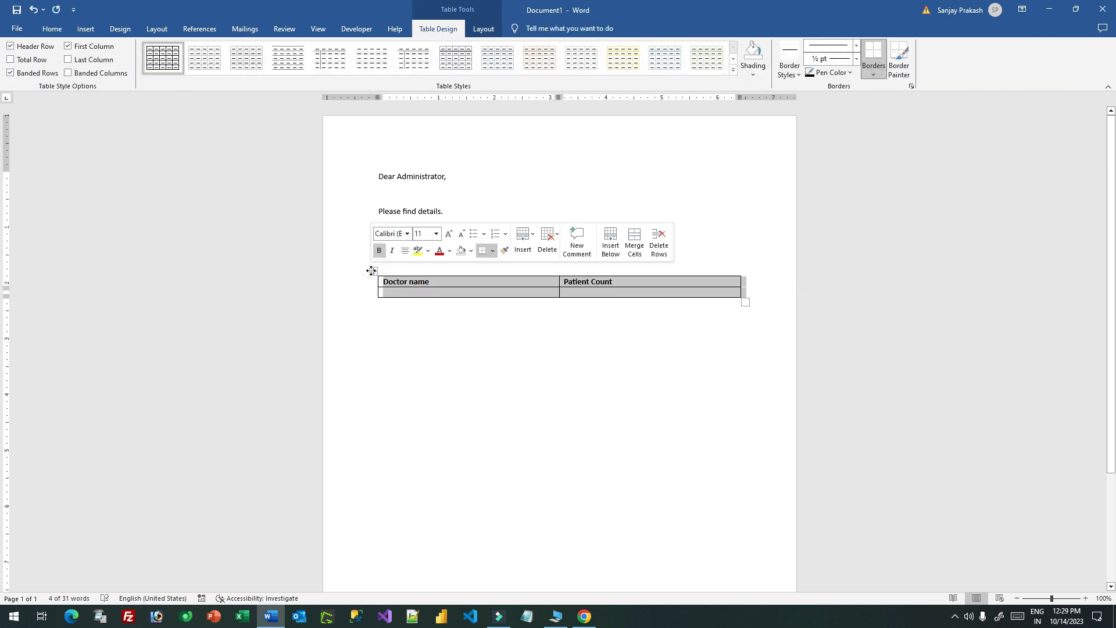
pyautogui.moveTo(409, 294); pyautogui.dragTo(665, 295)
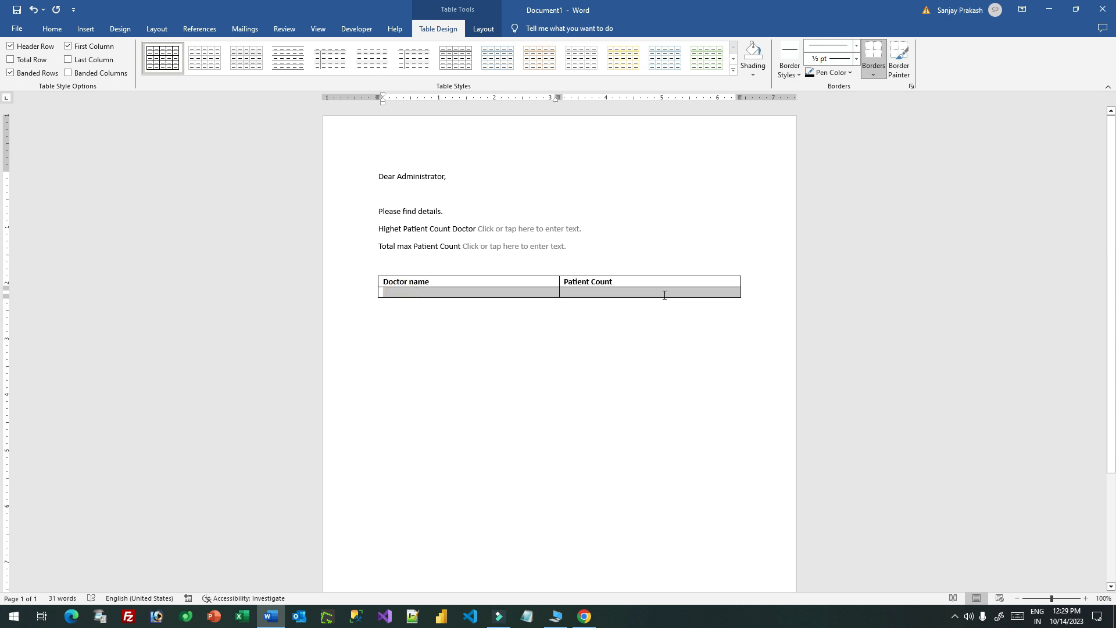
# Step: Insert a plain text content control in the empty cell under "Doctor name" and give it a doctor name title
pyautogui.click(347, 28)
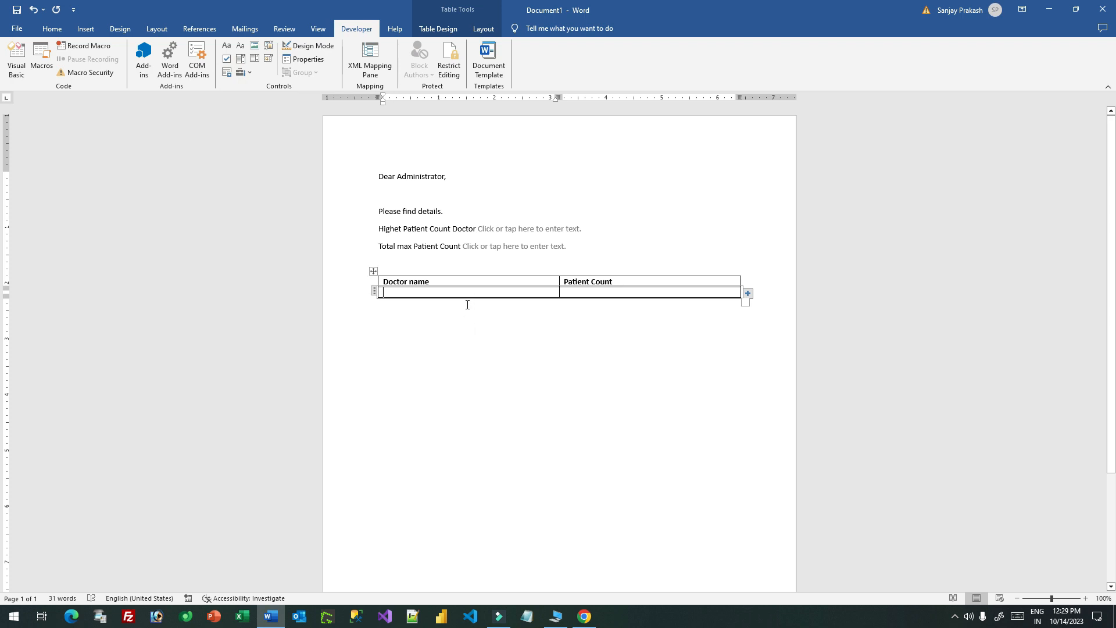
pyautogui.click(438, 295)
pyautogui.click(231, 47)
pyautogui.click(303, 59)
pyautogui.click(520, 229)
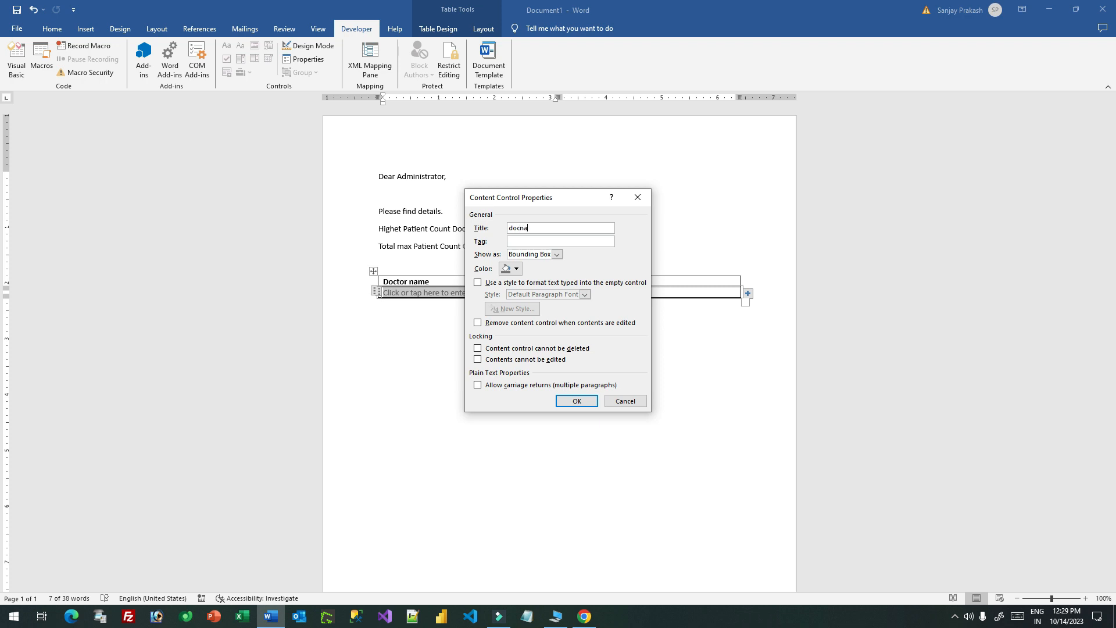
pyautogui.click(577, 401)
# Step: Insert a plain text content control in the empty cell under "Patient Count" and title it pcount
pyautogui.click(567, 293)
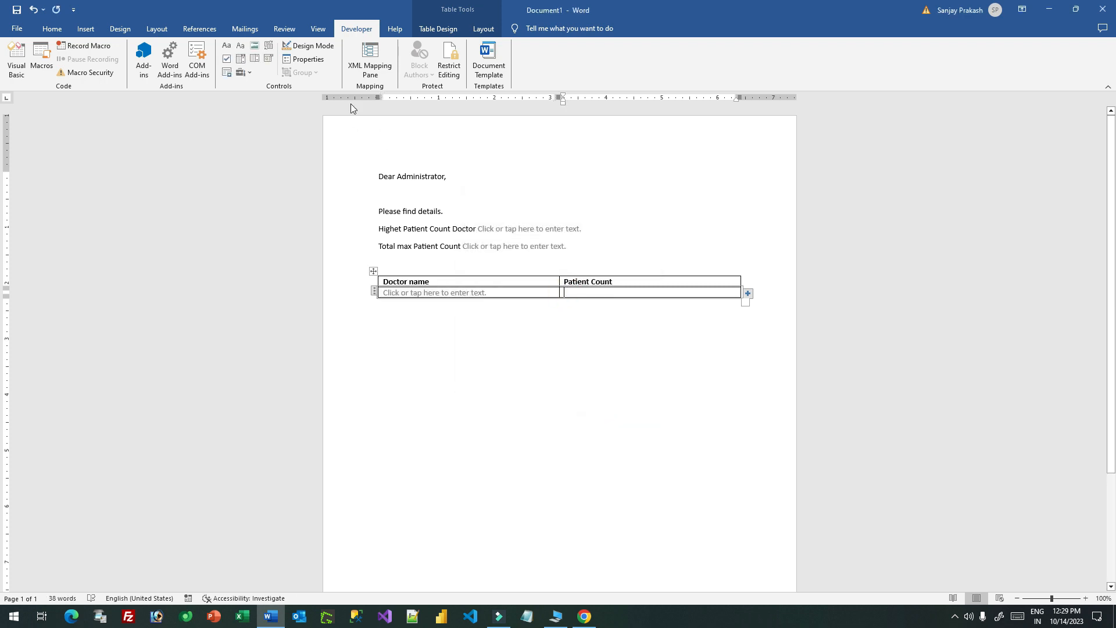
pyautogui.click(241, 45)
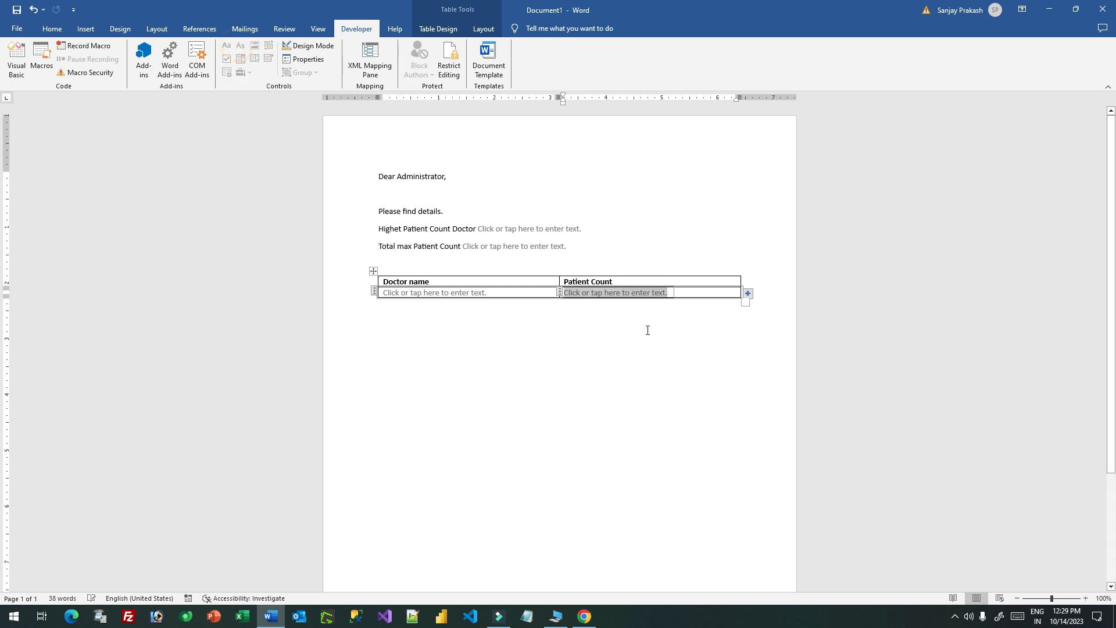
pyautogui.click(304, 59)
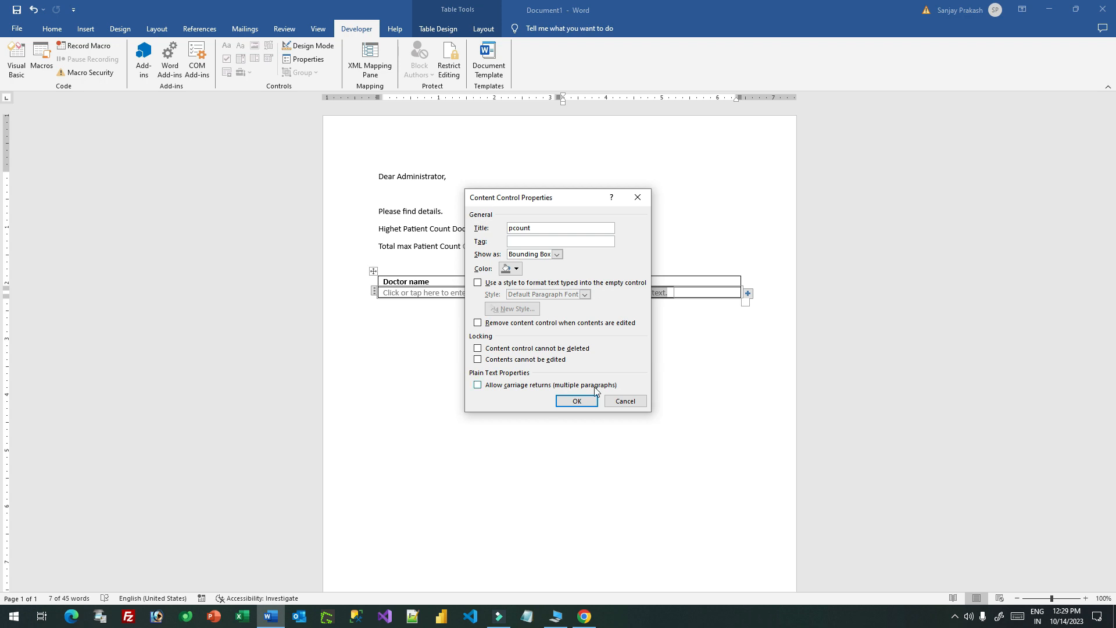
pyautogui.click(576, 400)
# Step: Add the closing line "Regards." below the table, leaving space above it
pyautogui.press('Return')
pyautogui.press('Return')
pyautogui.write('Regards.')
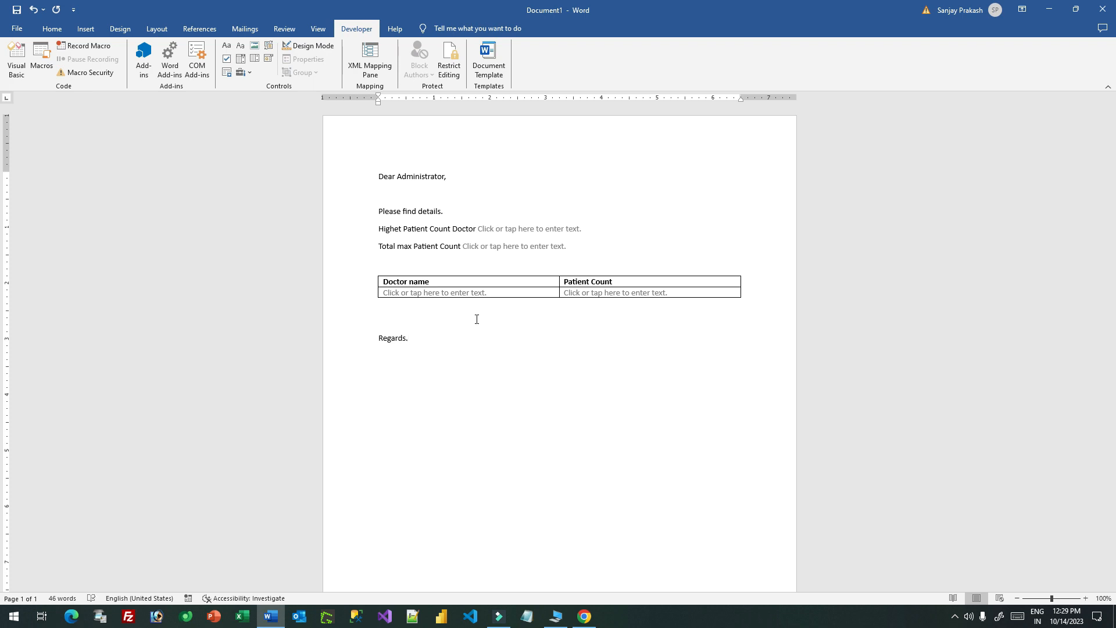
# Step: Save the document to the Desktop folder as NewDocAppointment.docx
pyautogui.hotkey('ctrl', 's')
pyautogui.click(474, 373)
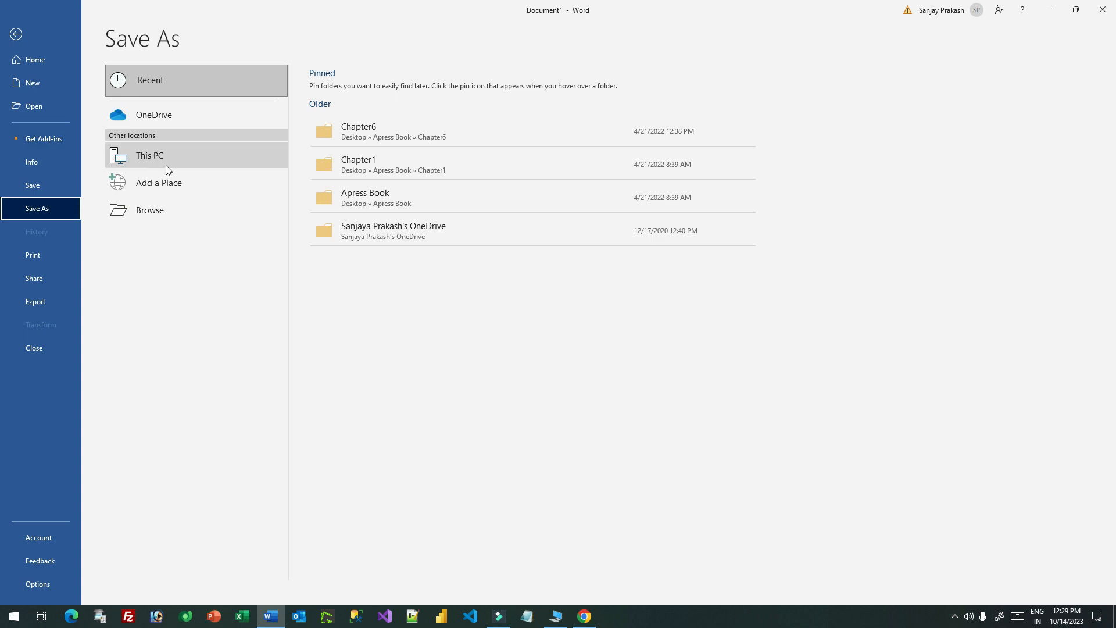
pyautogui.click(148, 212)
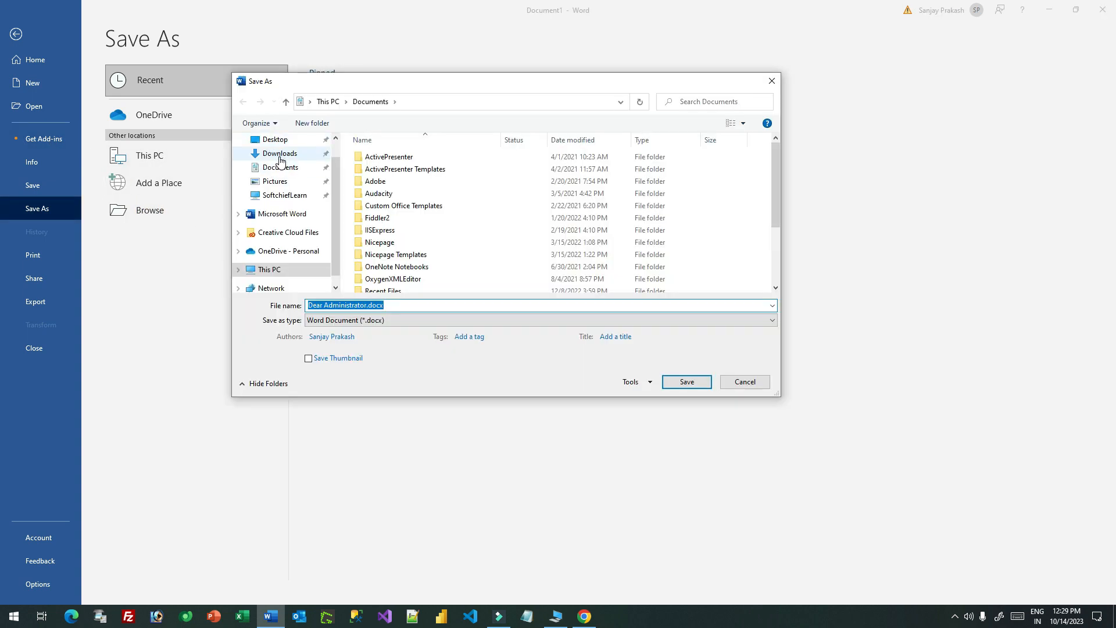
pyautogui.click(275, 139)
pyautogui.click(337, 306)
pyautogui.click(338, 305)
pyautogui.moveTo(367, 305); pyautogui.dragTo(239, 297)
pyautogui.write('NewDocAppointment')
pyautogui.click(689, 382)
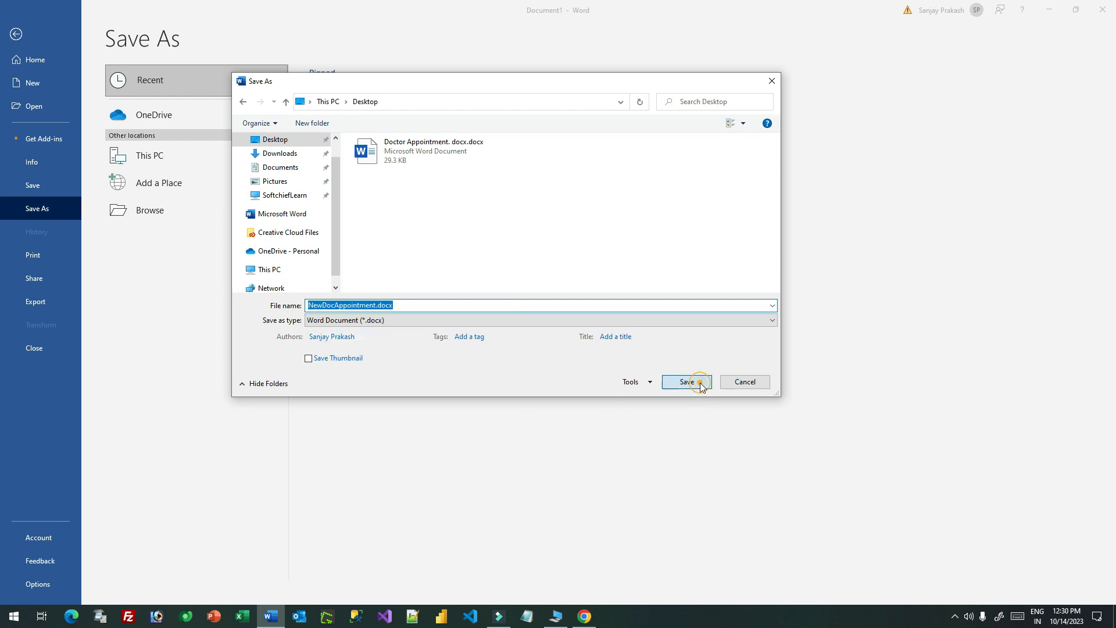
# Step: Switch to OneDrive in Chrome and upload NewDocAppointment.docx from the Desktop folder
pyautogui.click(585, 616)
pyautogui.click(810, 12)
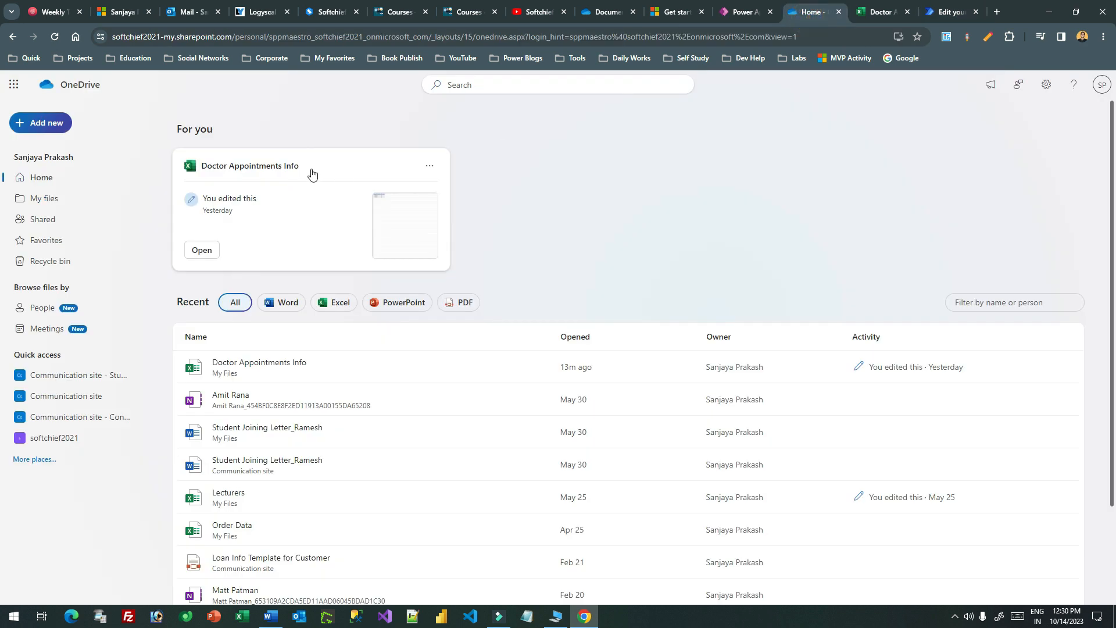
pyautogui.click(52, 123)
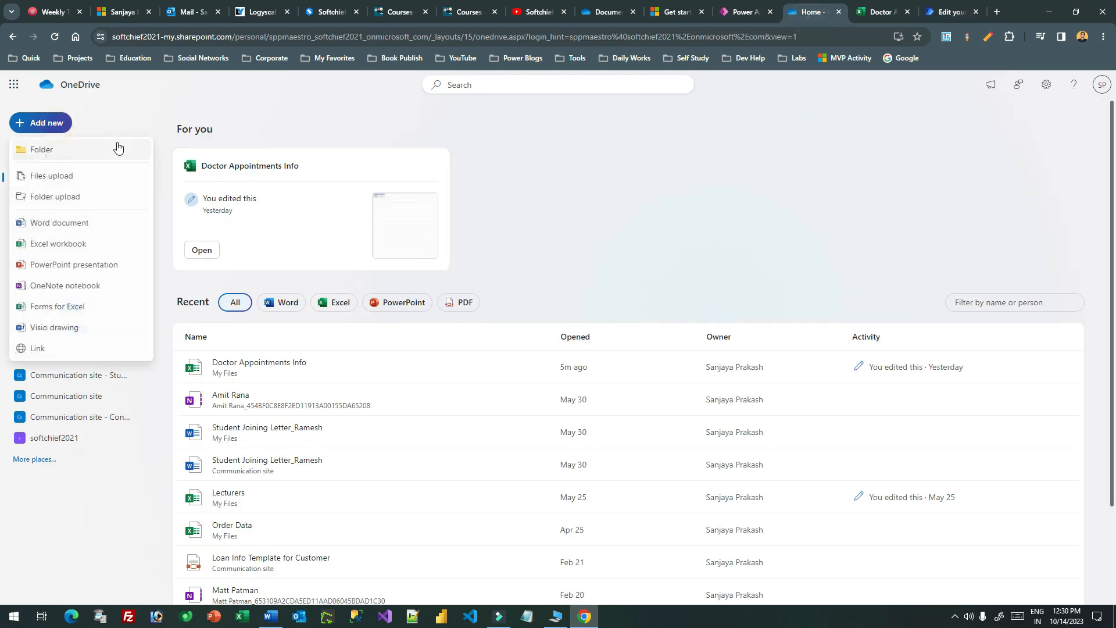
pyautogui.click(75, 175)
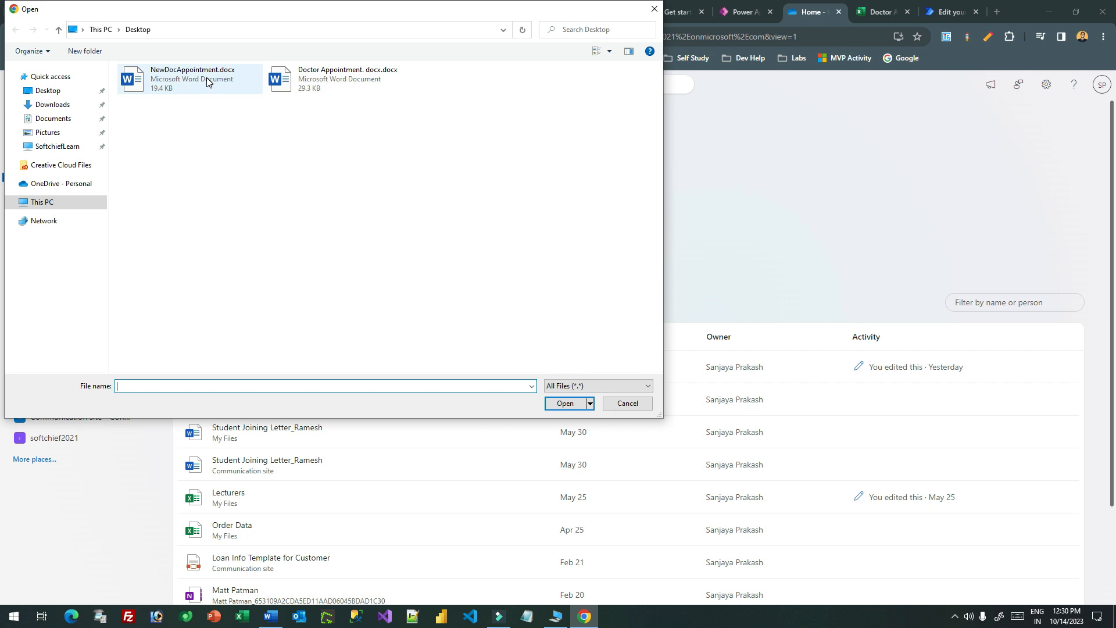
pyautogui.doubleClick(211, 87)
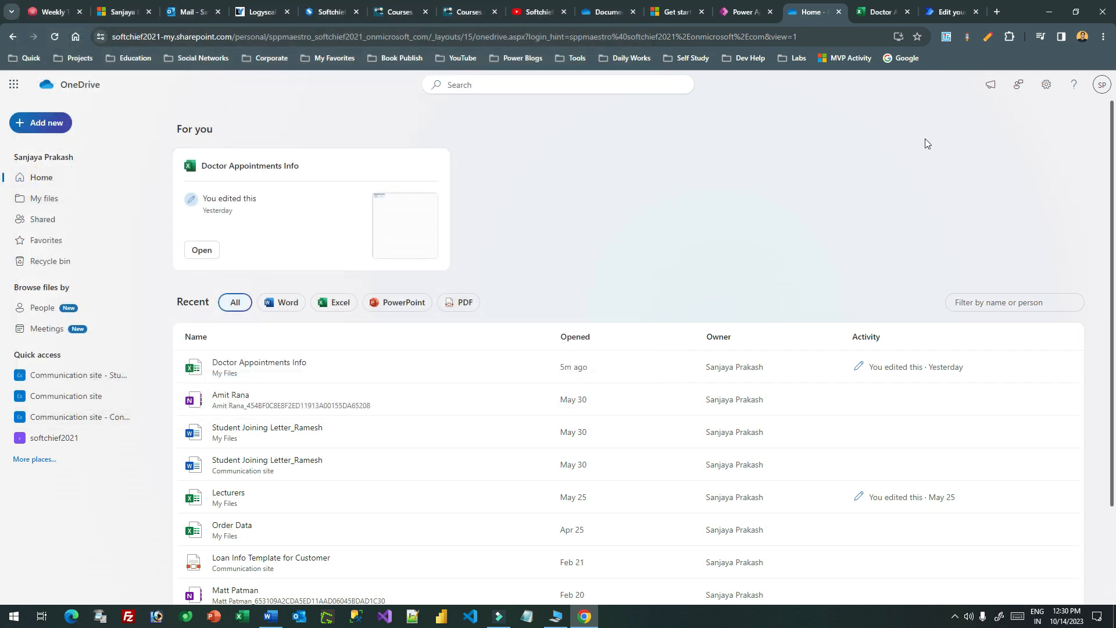
# Step: Return to the "Notify Admin about Daily Patient Count for doctors" flow in Power Automate
pyautogui.click(933, 17)
pyautogui.click(819, 16)
pyautogui.click(927, 10)
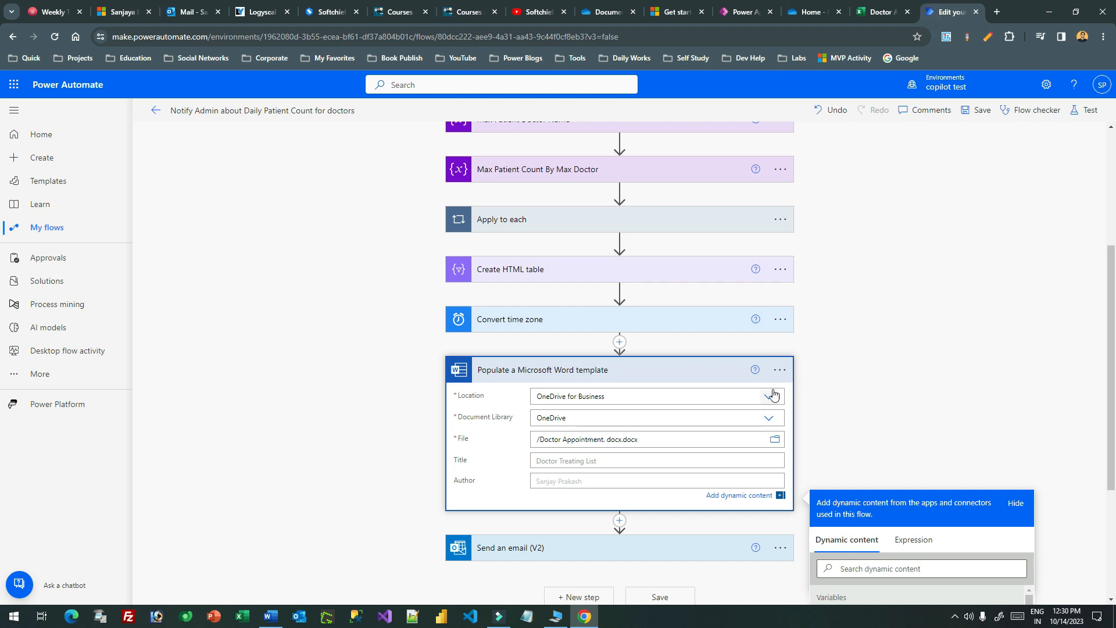
# Step: Delete the existing "Populate a Microsoft Word template" action from the flow
pyautogui.click(779, 369)
pyautogui.click(845, 323)
pyautogui.click(779, 370)
pyautogui.click(836, 527)
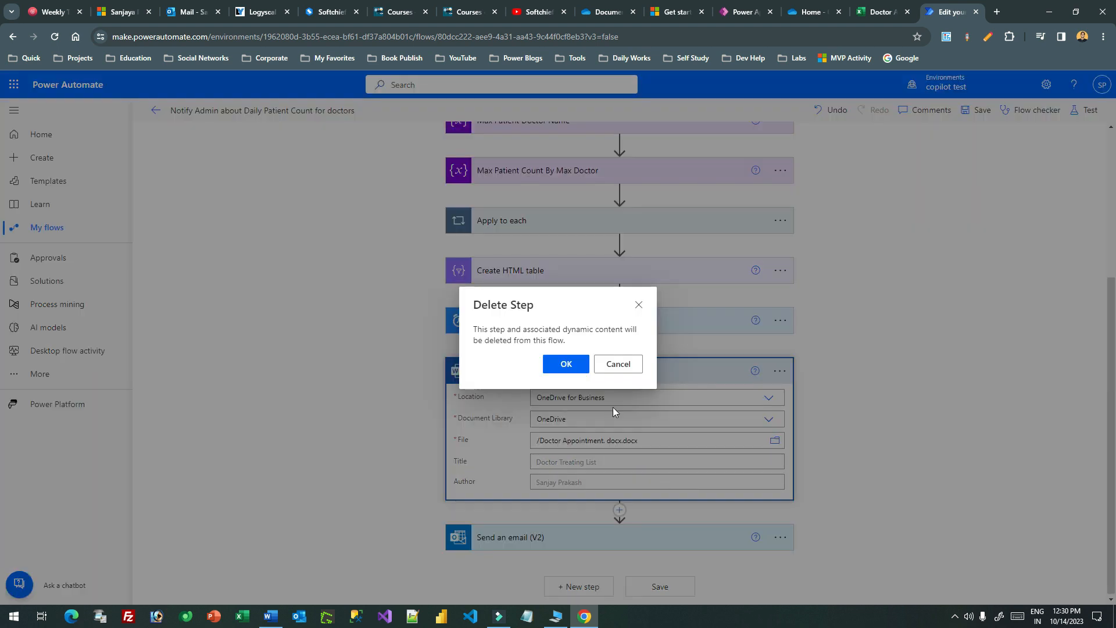
pyautogui.click(567, 365)
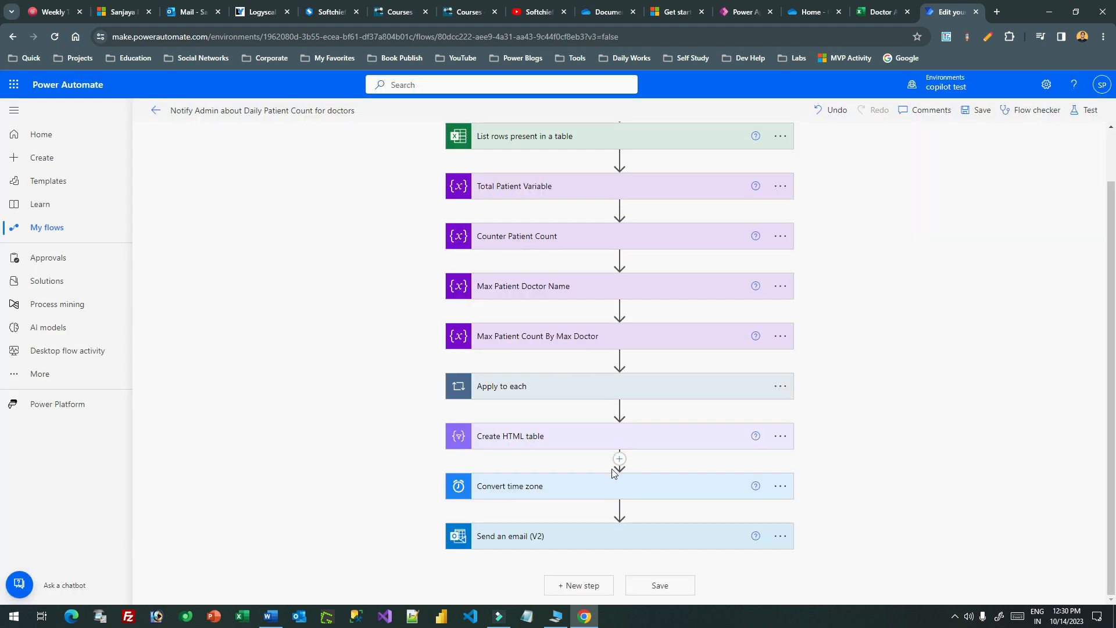
# Step: Add the Word Online (Business) action "Populate a Microsoft Word template" between "Convert time zone" and "Send an email (V2)"
pyautogui.click(619, 508)
pyautogui.click(599, 527)
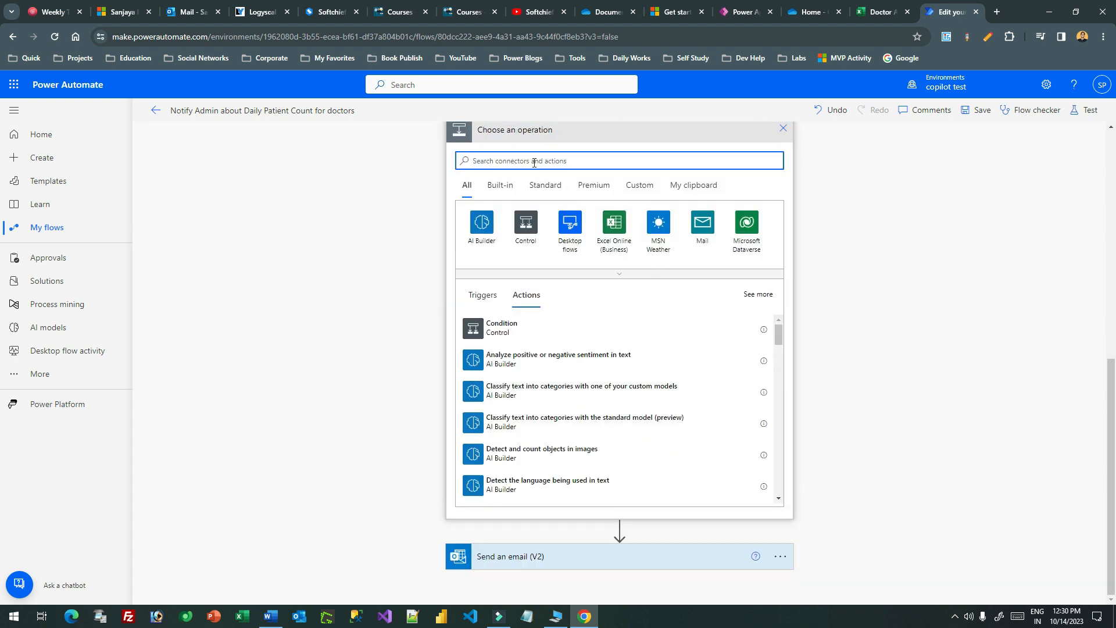
pyautogui.write('word')
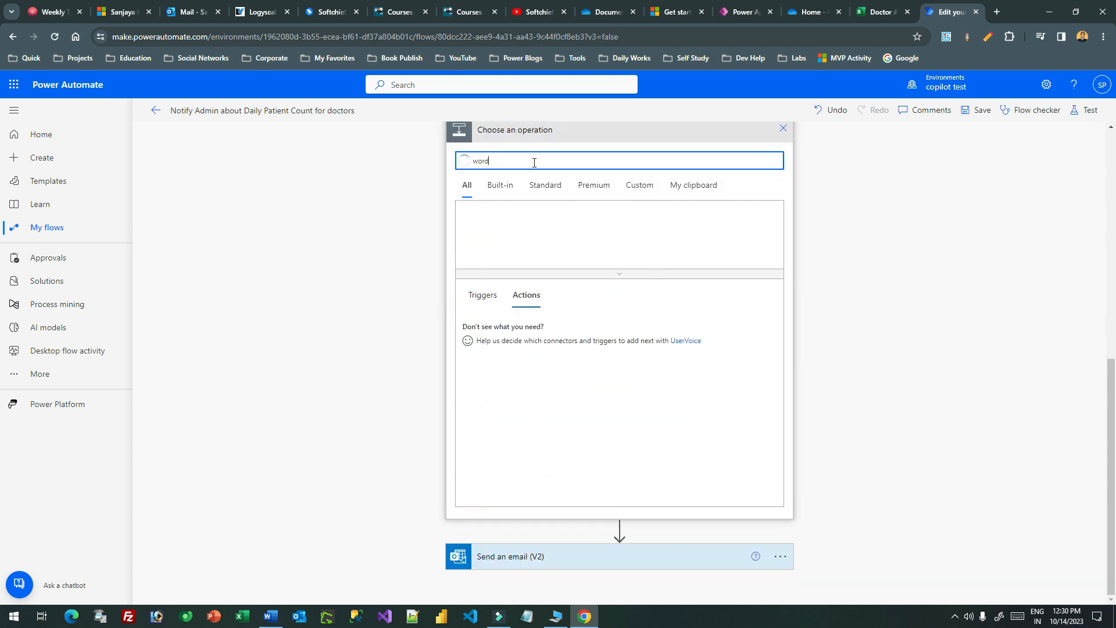
pyautogui.click(662, 223)
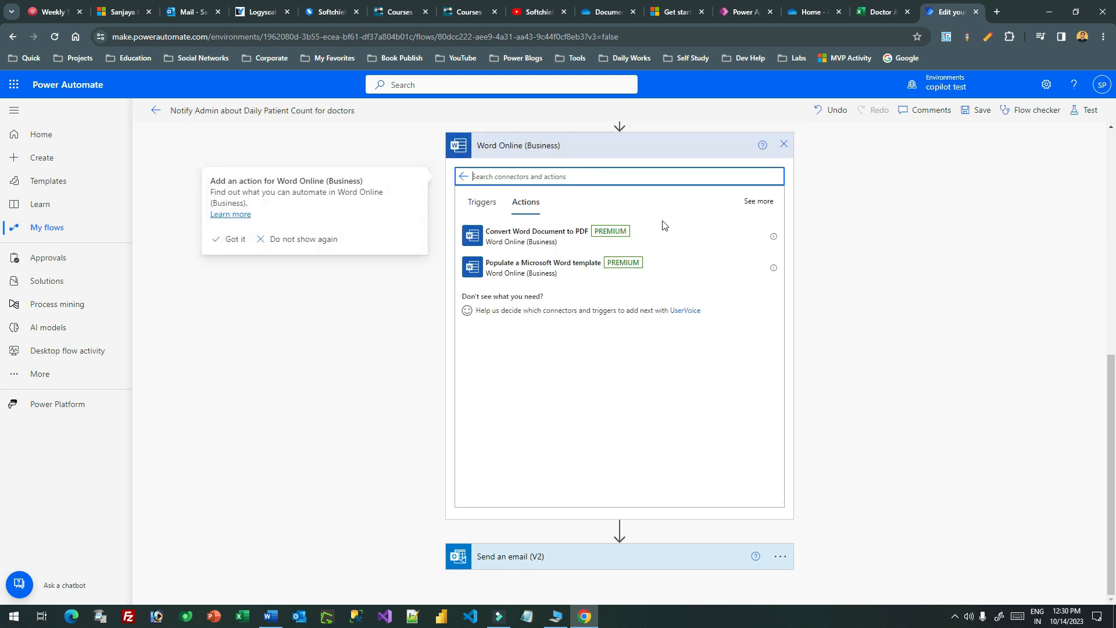
pyautogui.click(586, 269)
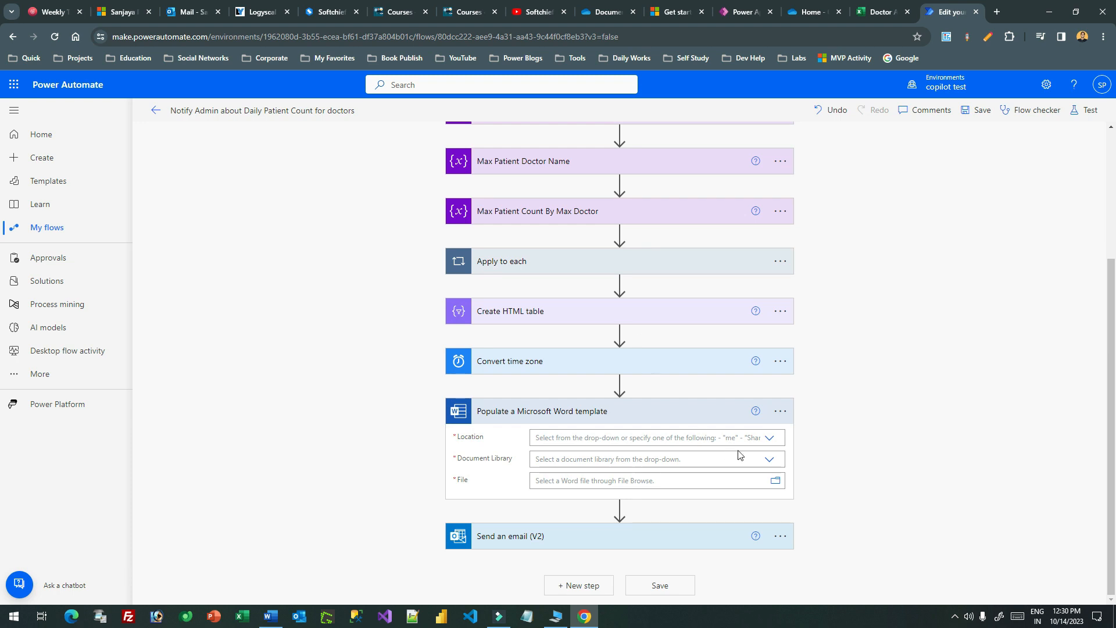
# Step: Point the Word template action to OneDrive for Business, the OneDrive document library and the file /NewDocAppointment.docx
pyautogui.click(769, 437)
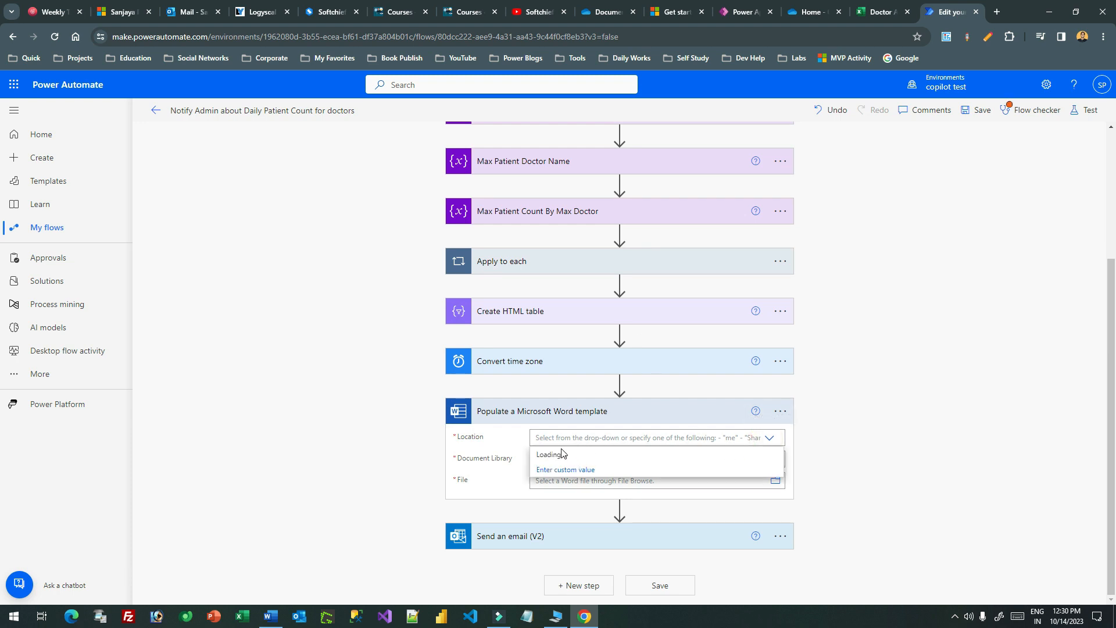
pyautogui.click(580, 452)
pyautogui.click(712, 462)
pyautogui.click(774, 463)
pyautogui.click(769, 459)
pyautogui.click(552, 477)
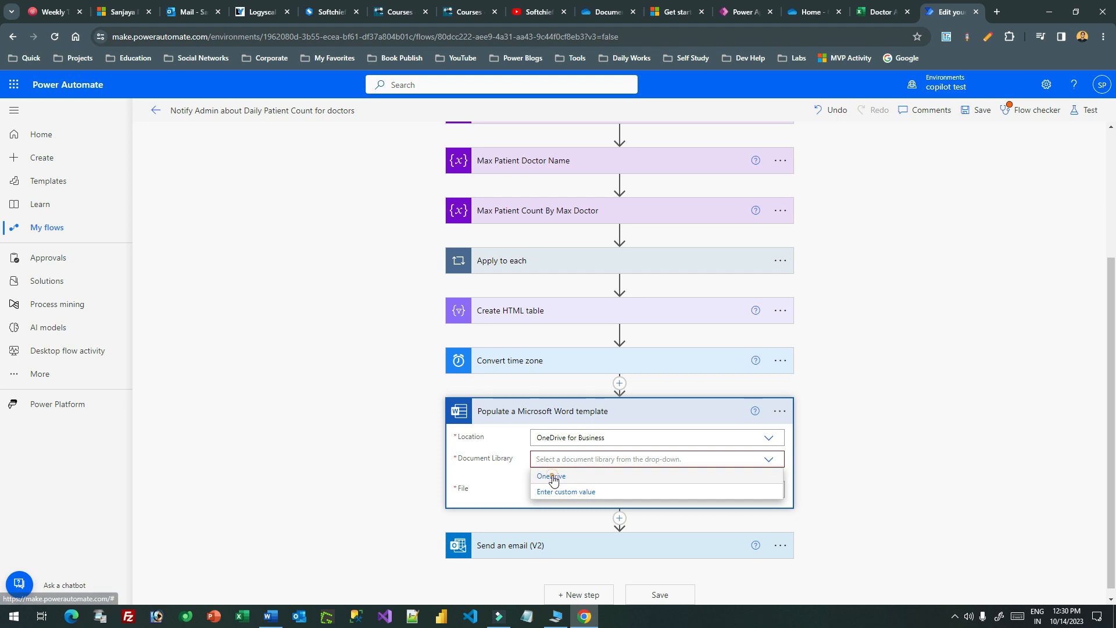
pyautogui.click(776, 483)
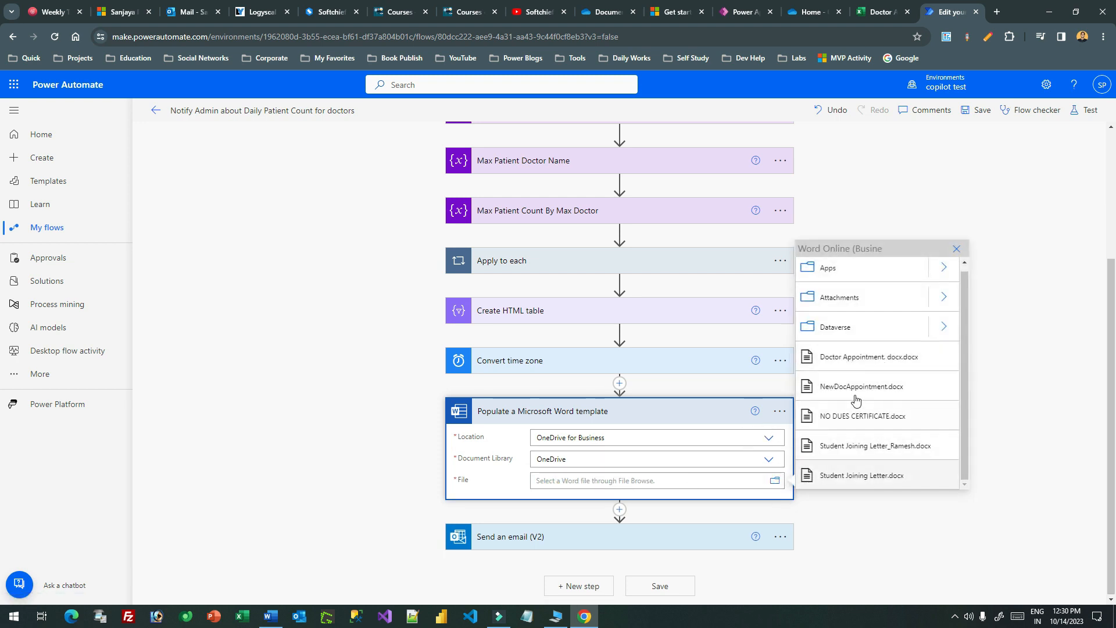
pyautogui.click(868, 378)
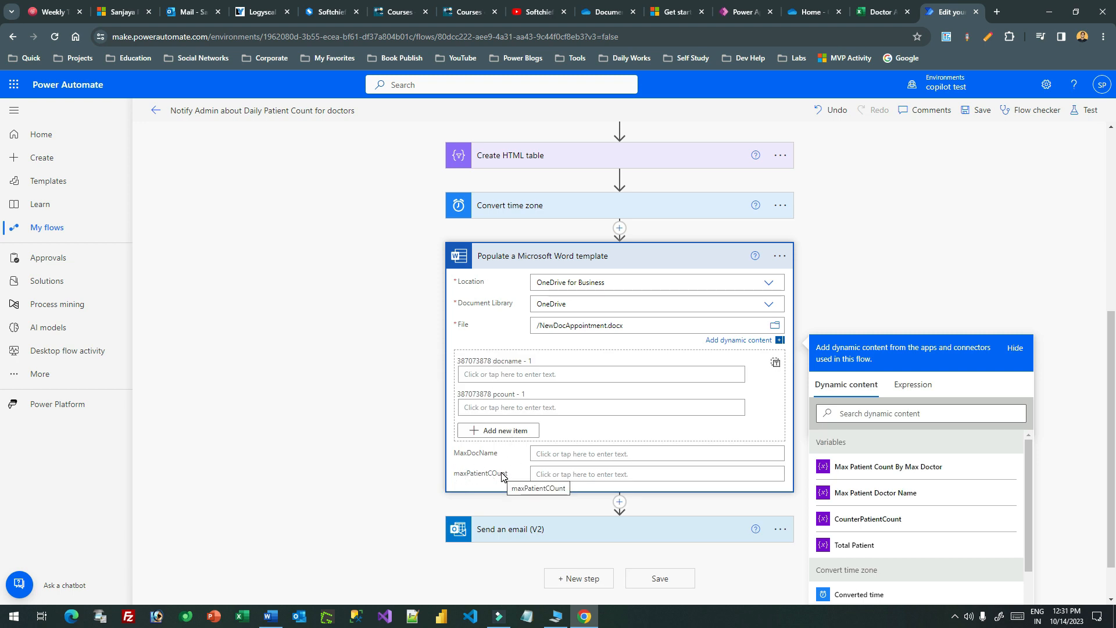
# Step: Switch the repeating docname and pcount fields to a single whole-array input, checking them against the table in the Word template
pyautogui.click(466, 451)
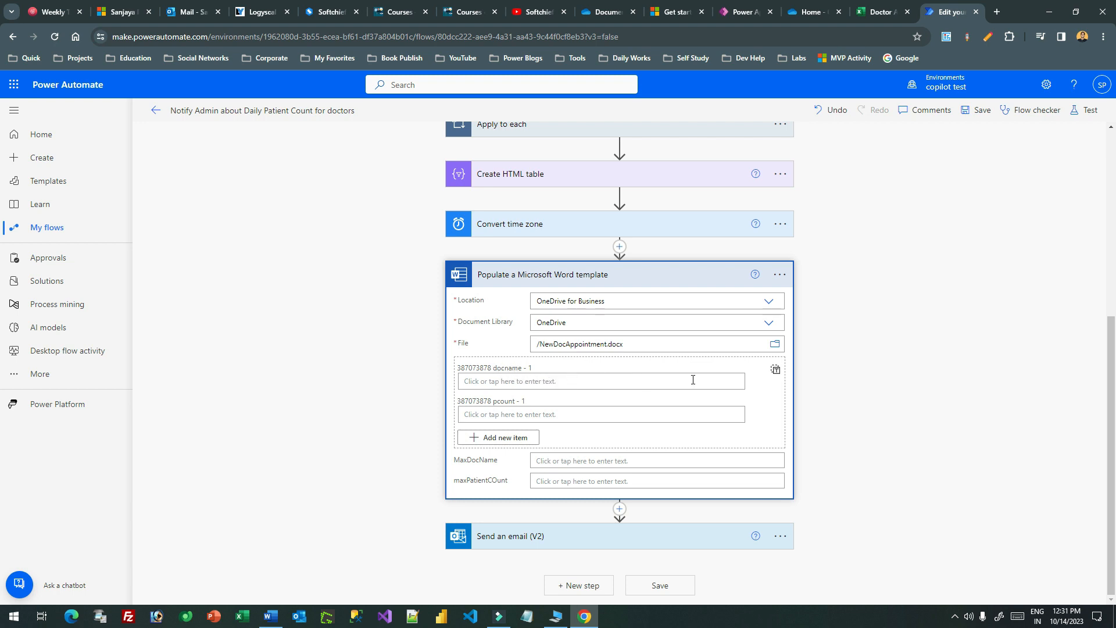
pyautogui.click(776, 371)
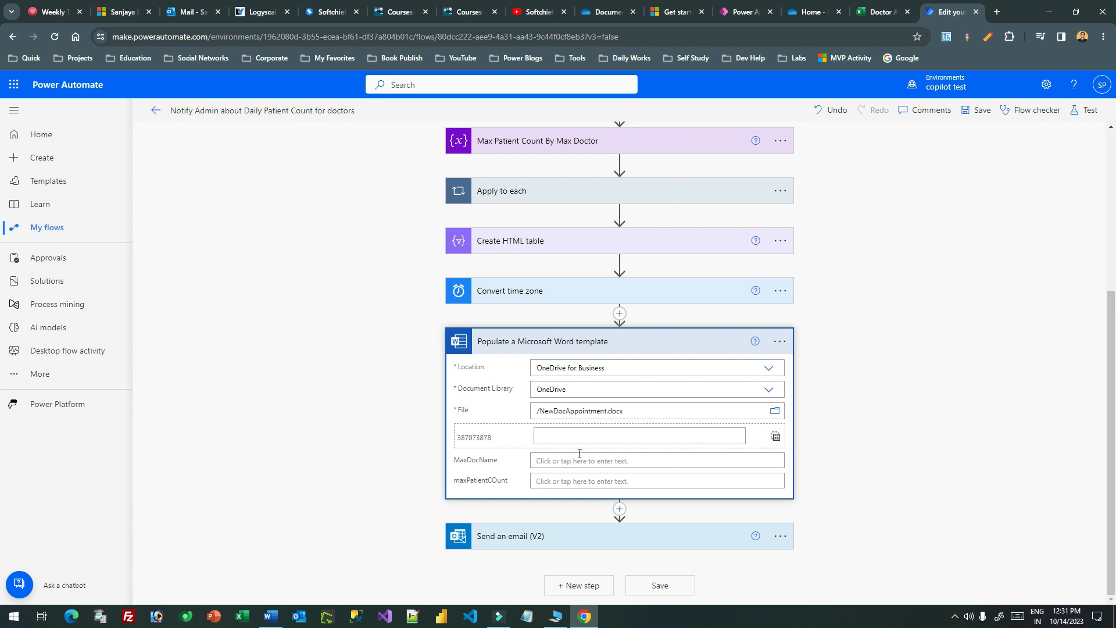
pyautogui.click(776, 436)
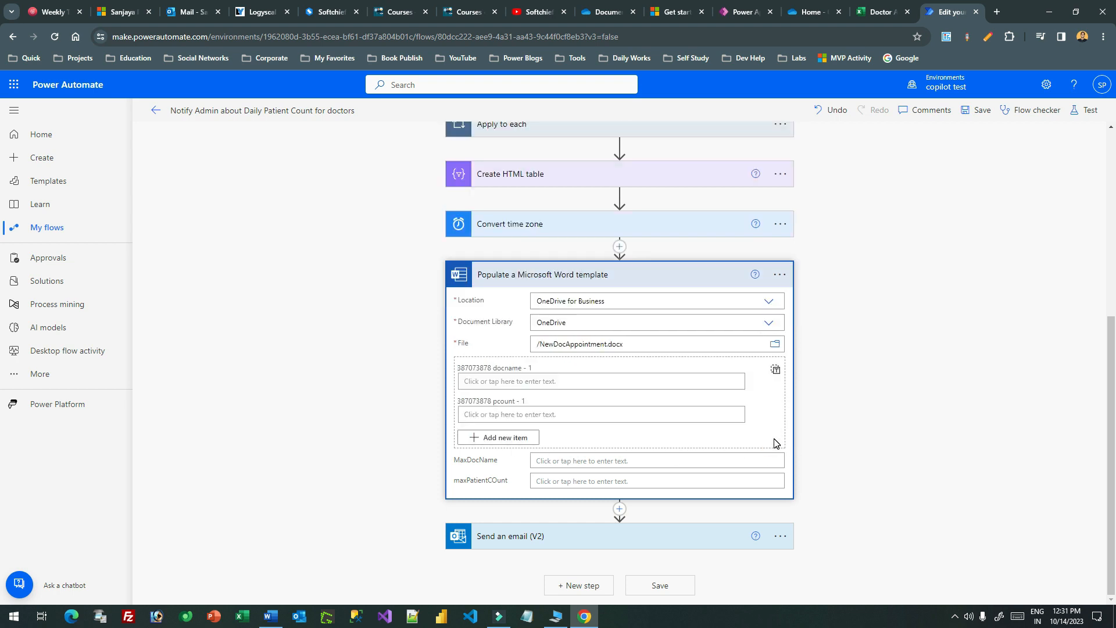
pyautogui.click(776, 370)
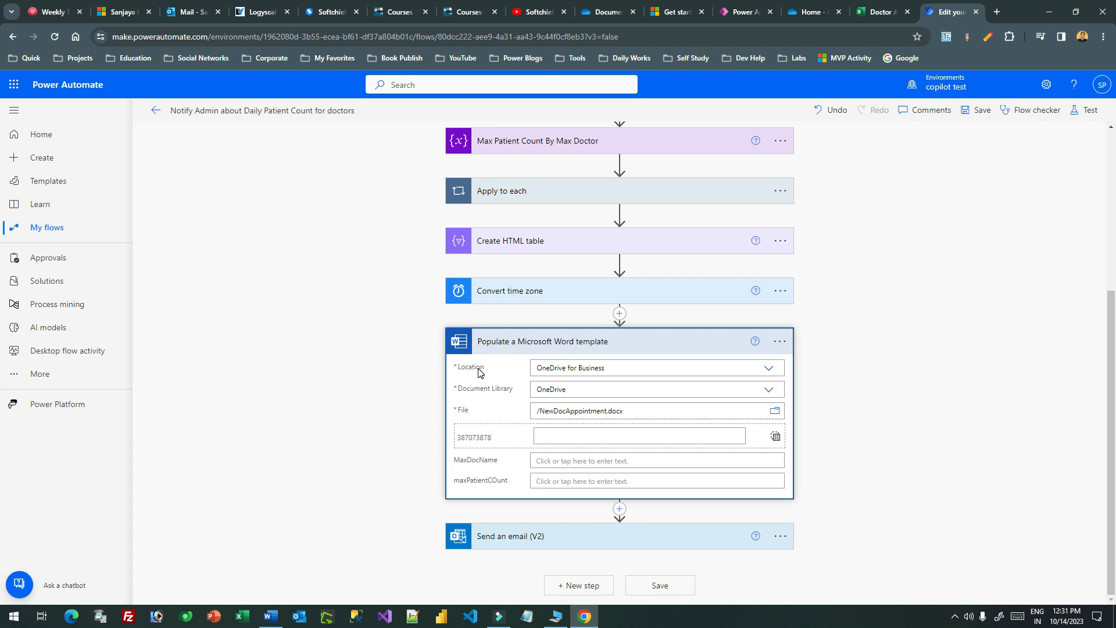
pyautogui.click(271, 616)
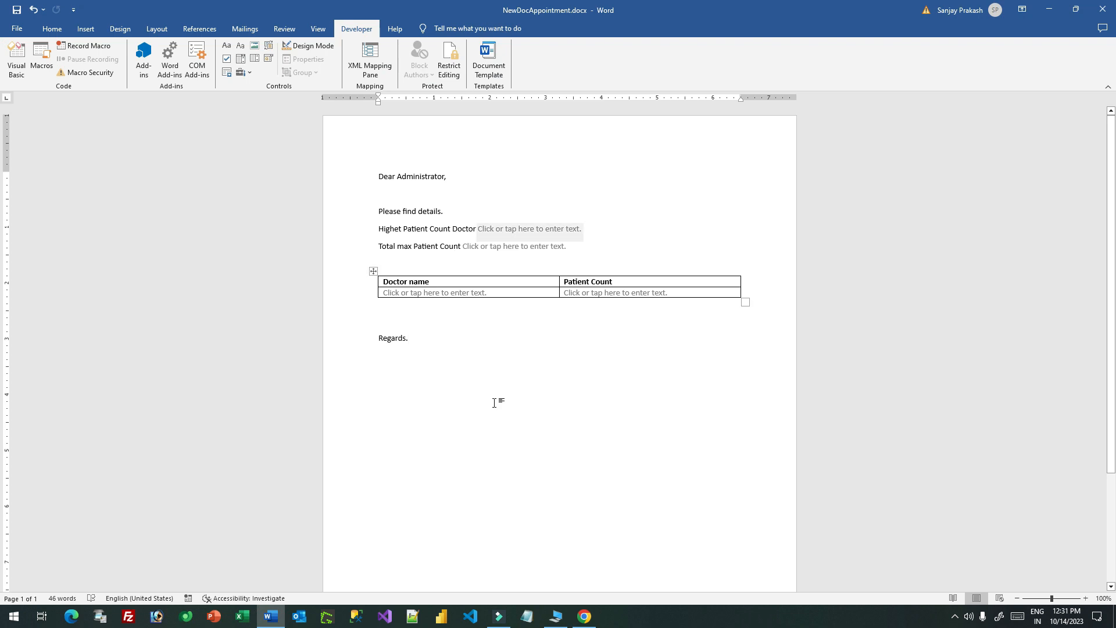
pyautogui.click(1049, 9)
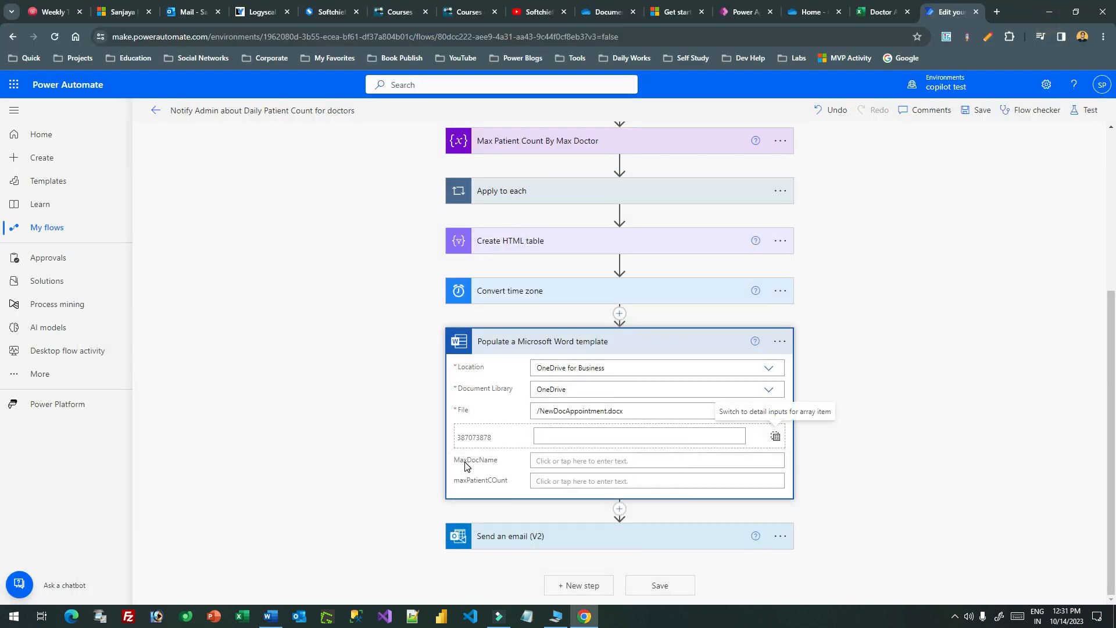
# Step: Check which variables the email body uses and fill MaxDocName with the Max Patient Doctor Name variable
pyautogui.click(552, 461)
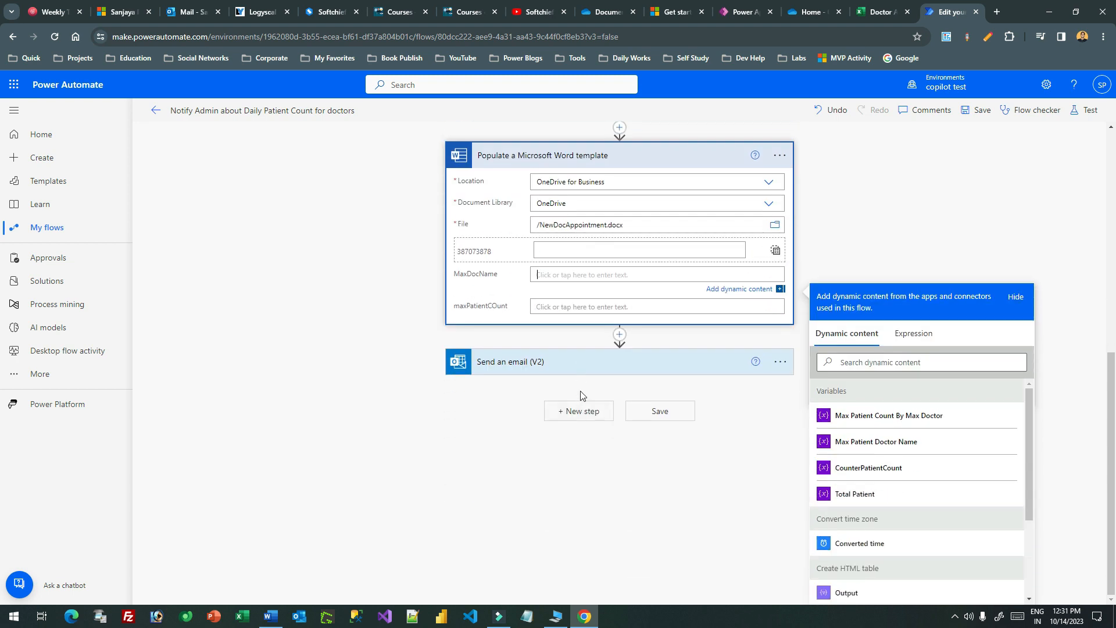
pyautogui.click(579, 369)
pyautogui.scroll(-5, 580, 367)
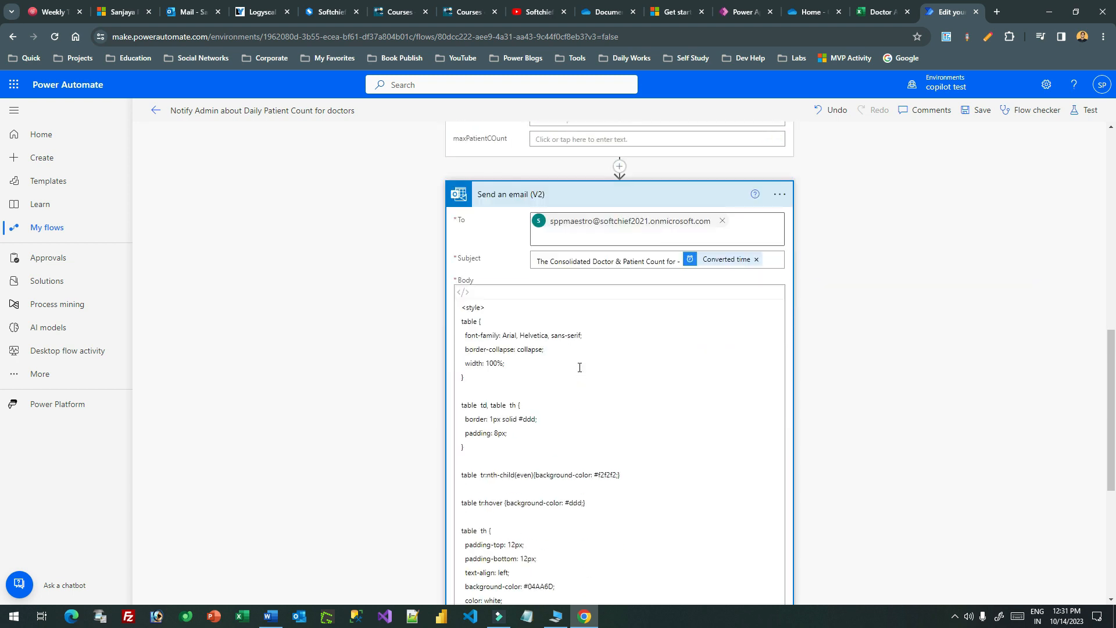
pyautogui.scroll(-3, 580, 367)
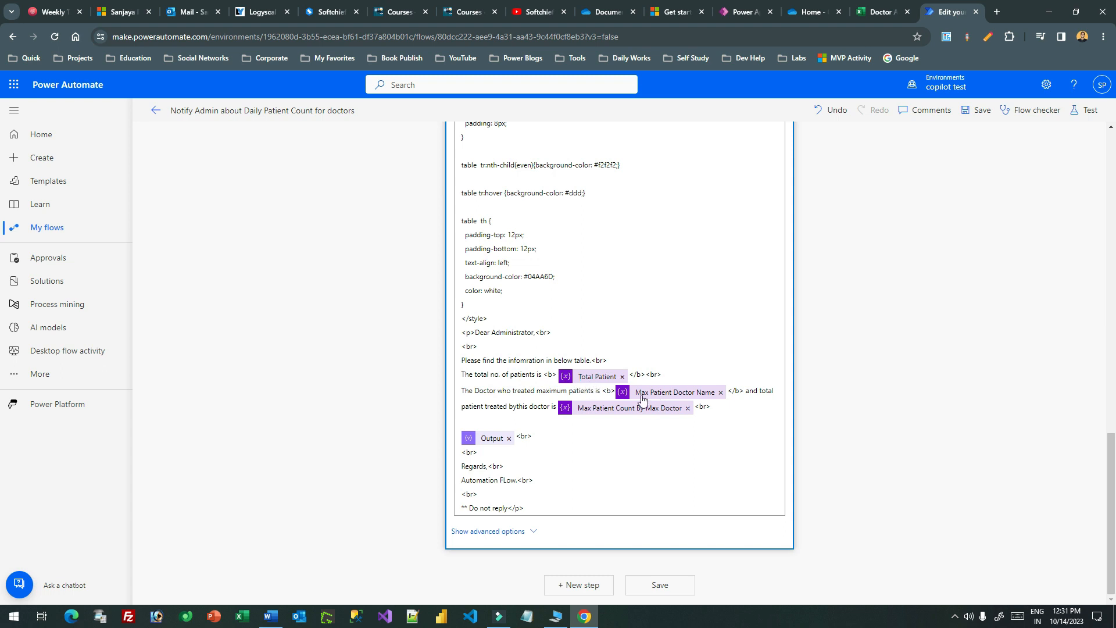
pyautogui.scroll(15, 656, 400)
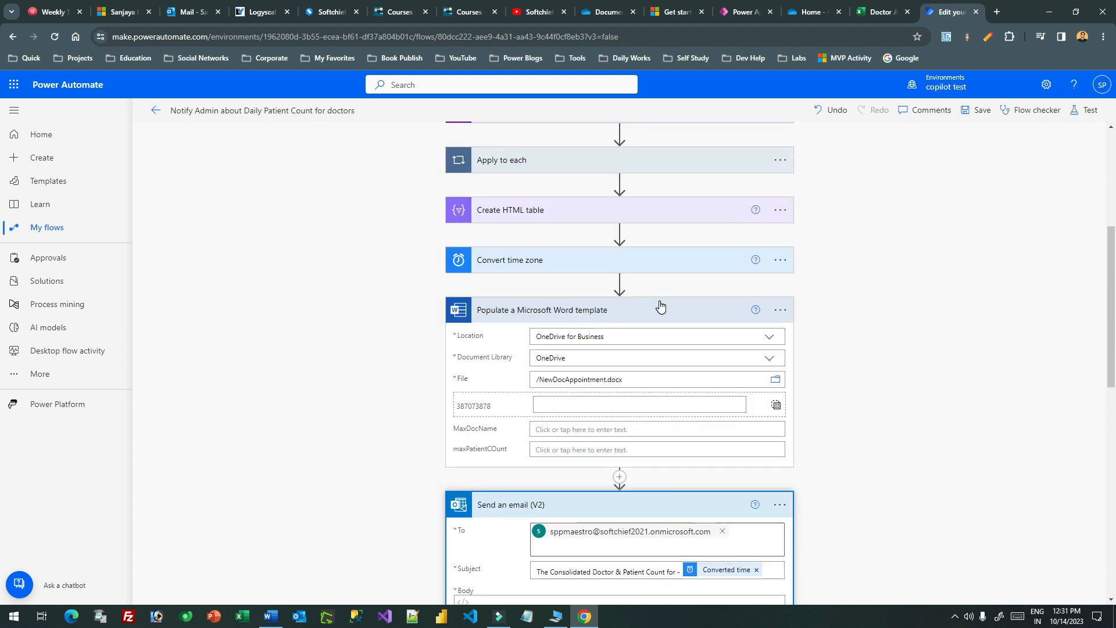
pyautogui.click(560, 402)
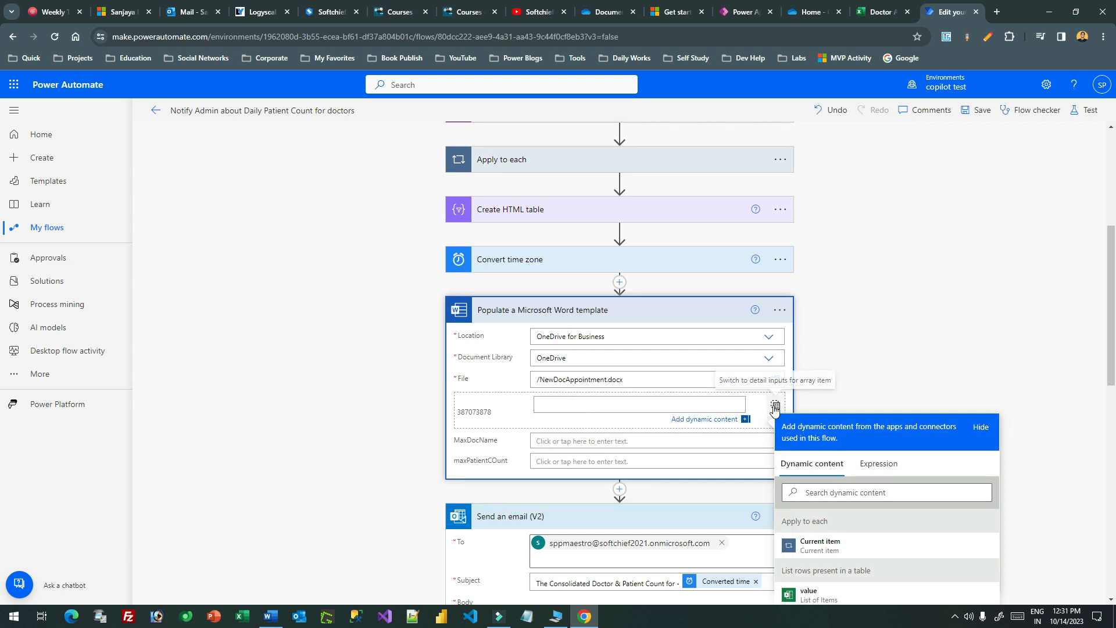
pyautogui.click(576, 440)
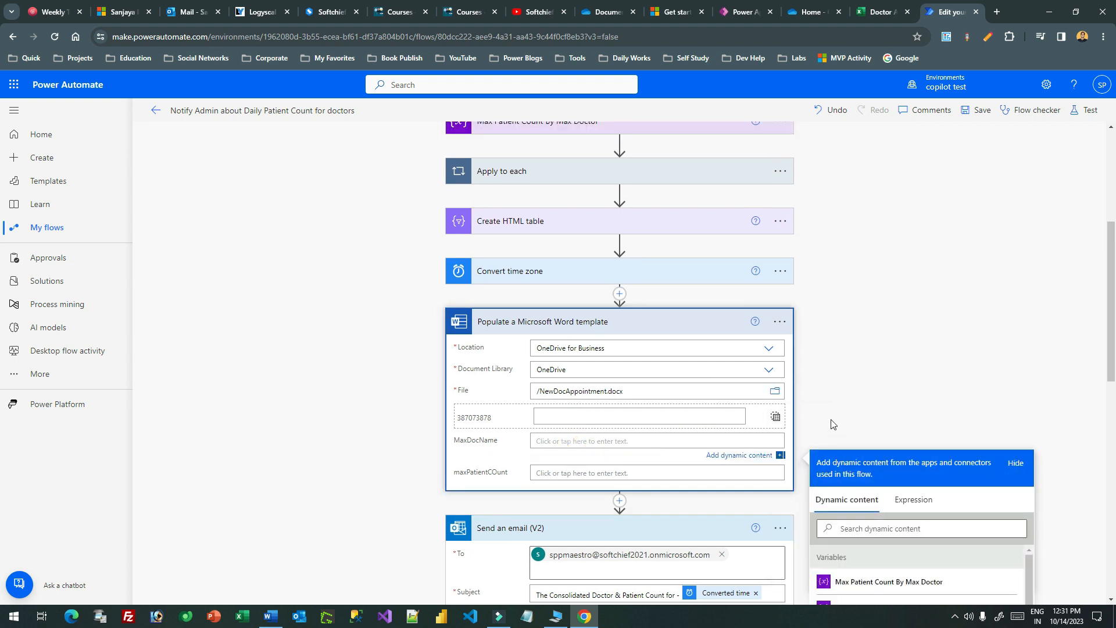
pyautogui.scroll(-3, 834, 425)
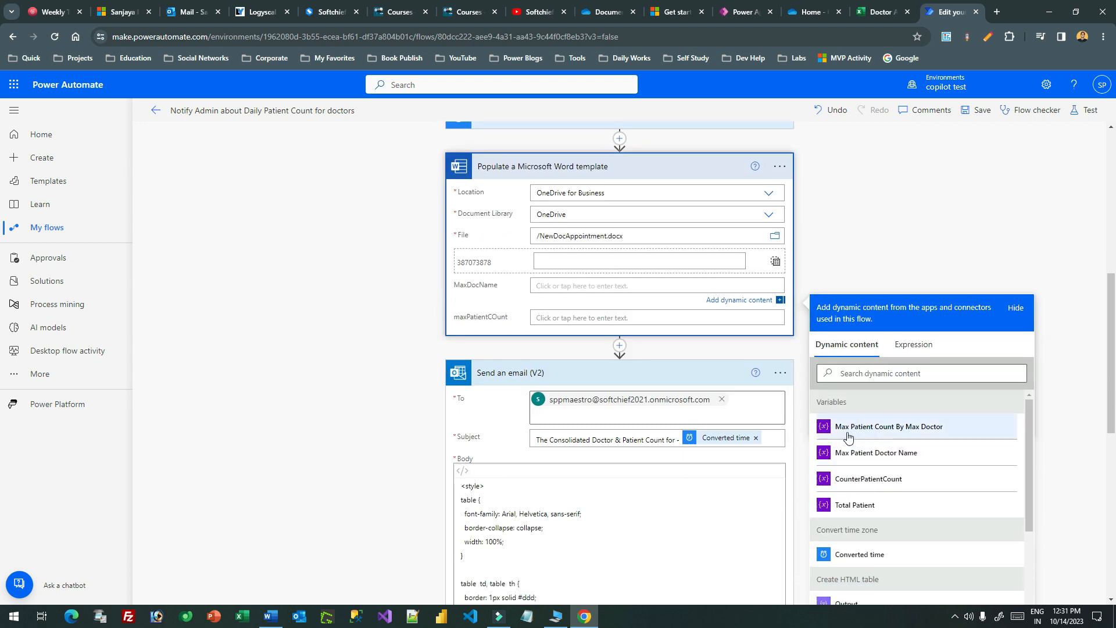
pyautogui.click(897, 451)
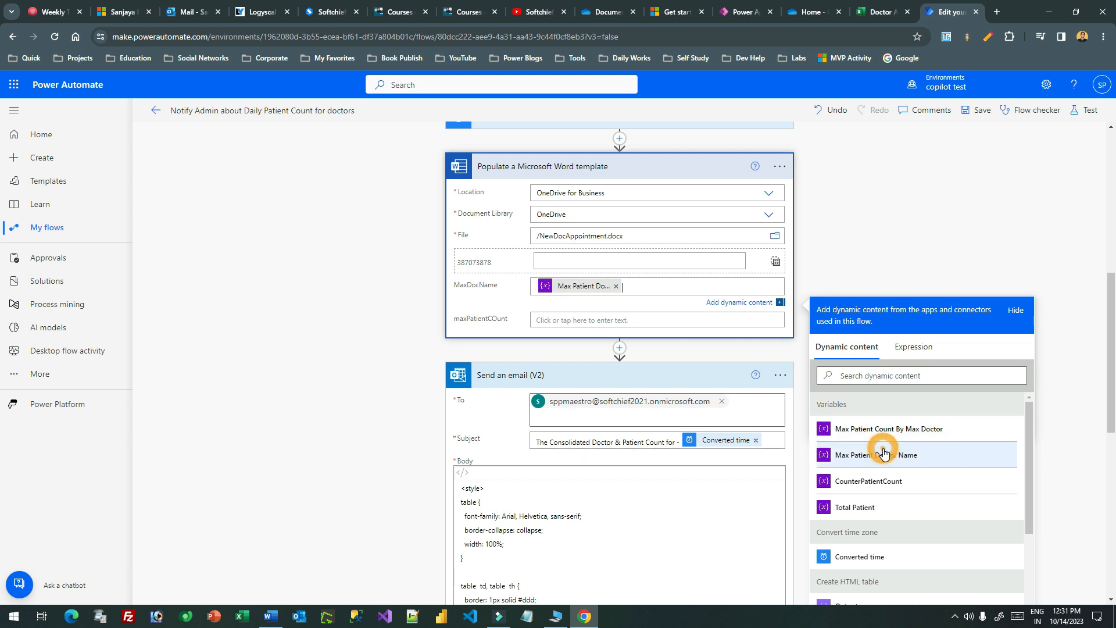
# Step: Fill the maxPatientCOunt field with the Max Patient Count By Max Doctor variable
pyautogui.click(550, 324)
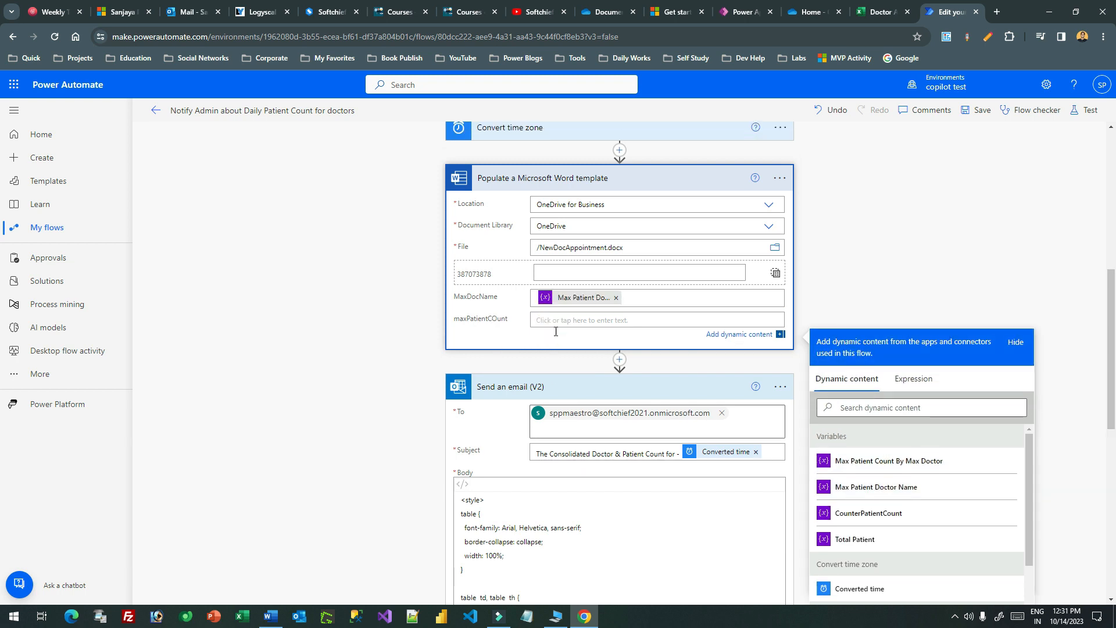
pyautogui.scroll(-8, 573, 372)
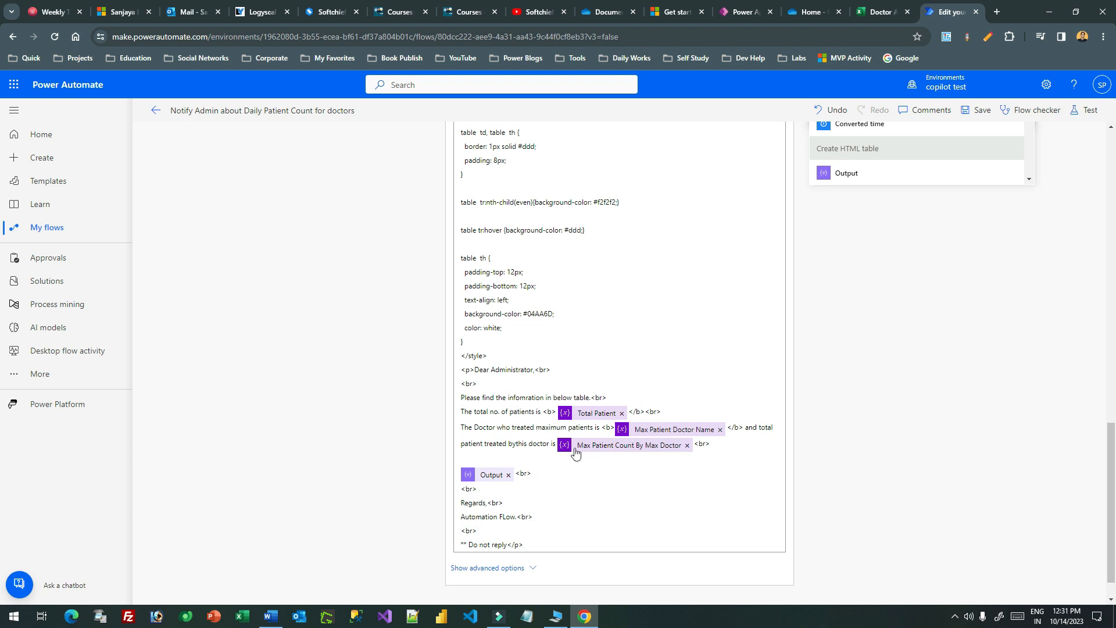
pyautogui.scroll(5, 671, 290)
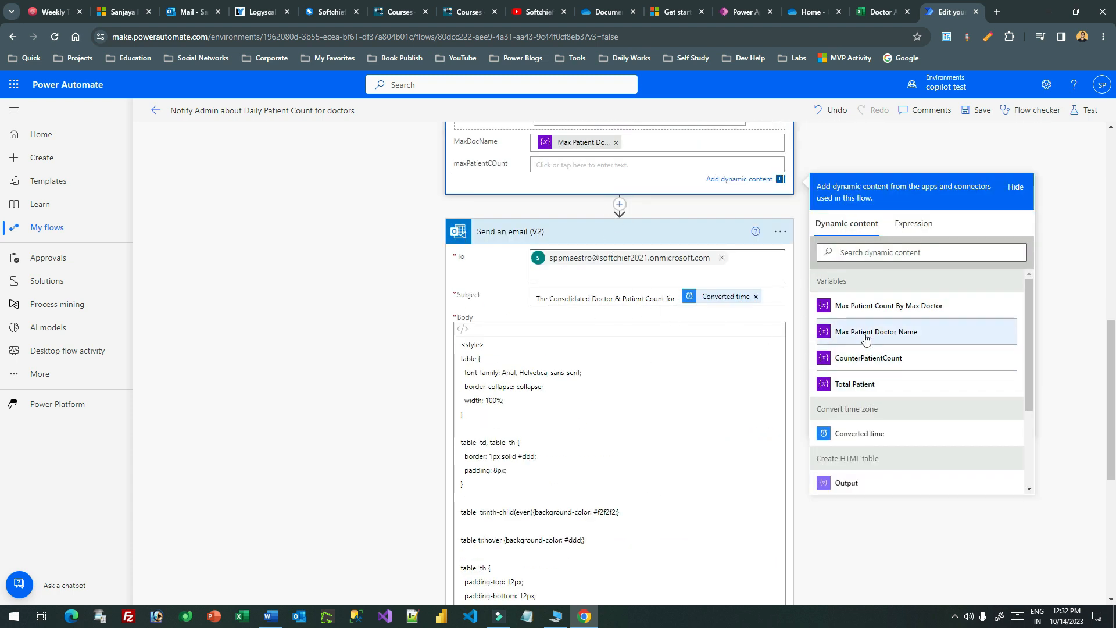
pyautogui.click(872, 308)
pyautogui.scroll(3, 685, 227)
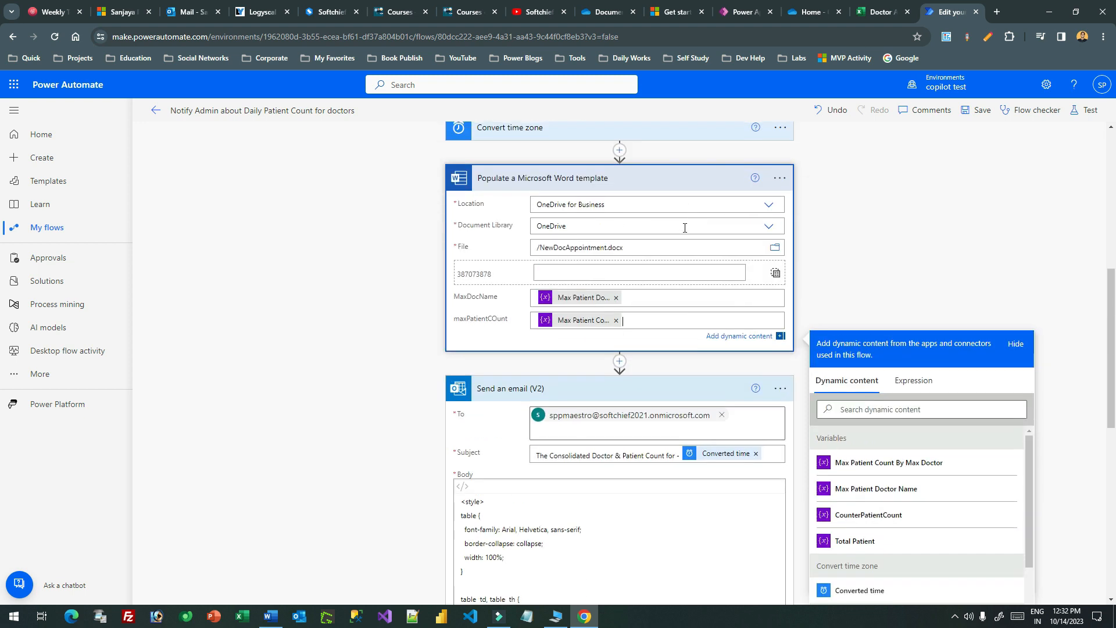
# Step: Examine the dynamic content offered for the array field, and the data source and column mapping of the Create HTML table action
pyautogui.click(473, 277)
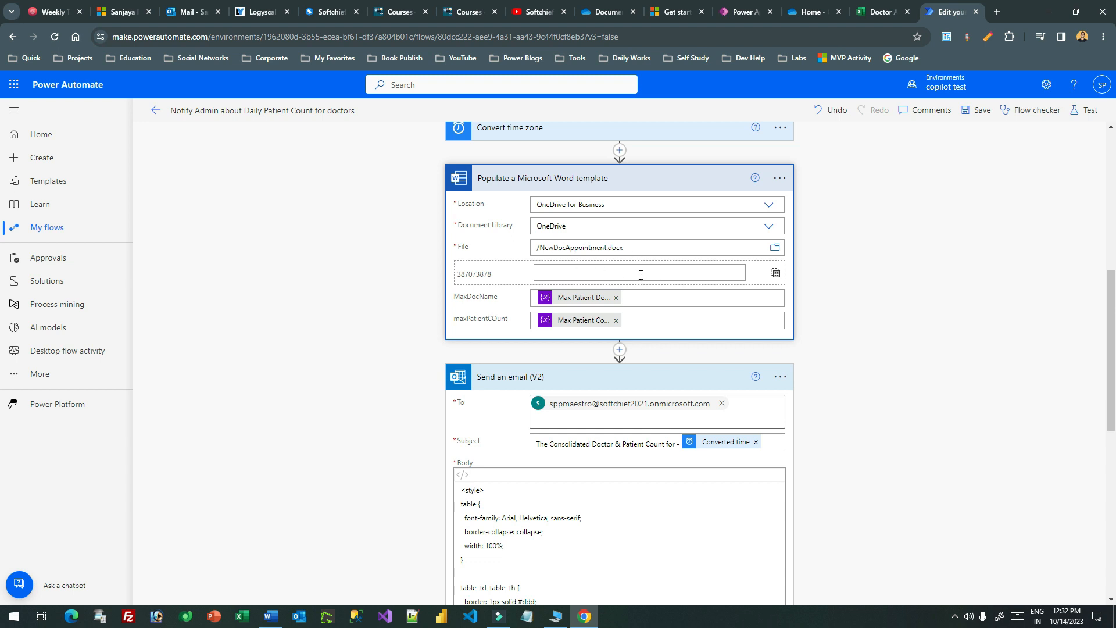
pyautogui.click(641, 274)
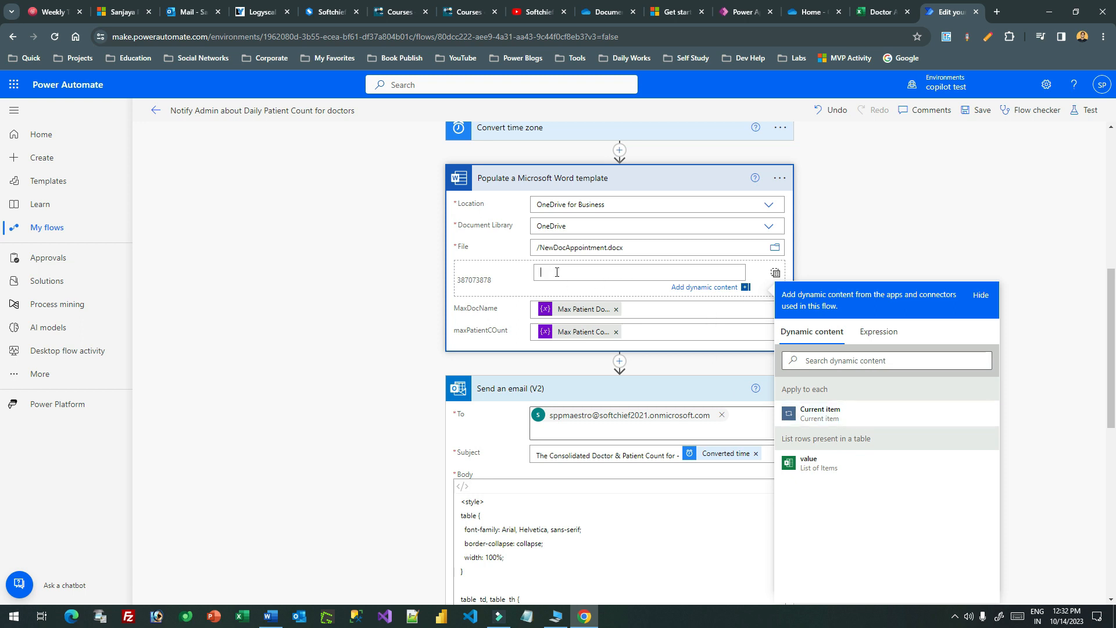
pyautogui.click(868, 229)
pyautogui.scroll(3, 868, 228)
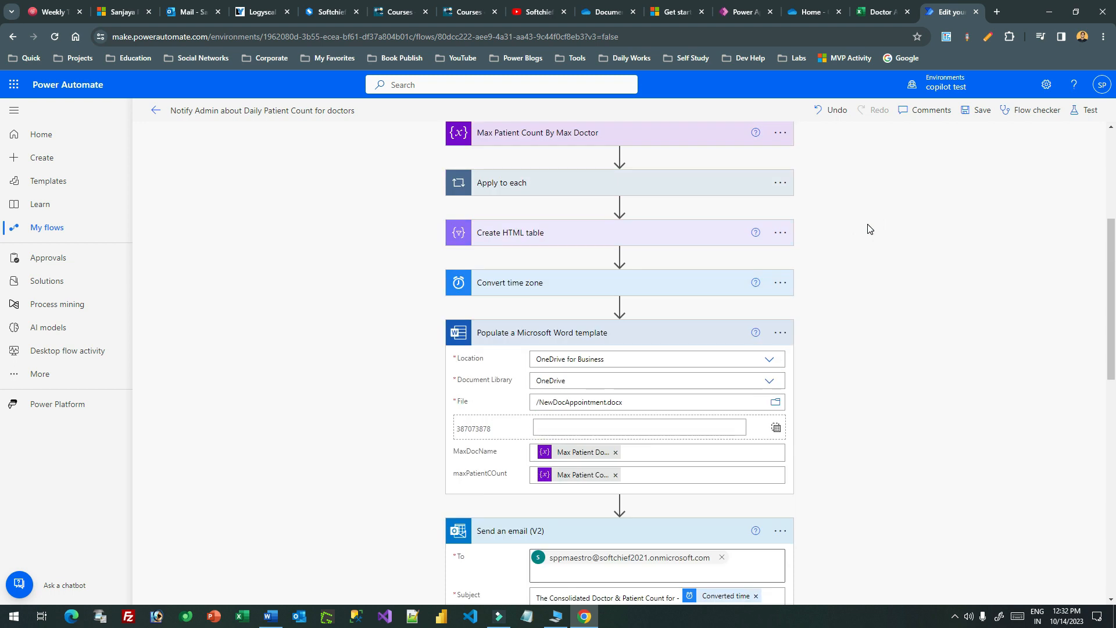
pyautogui.click(570, 187)
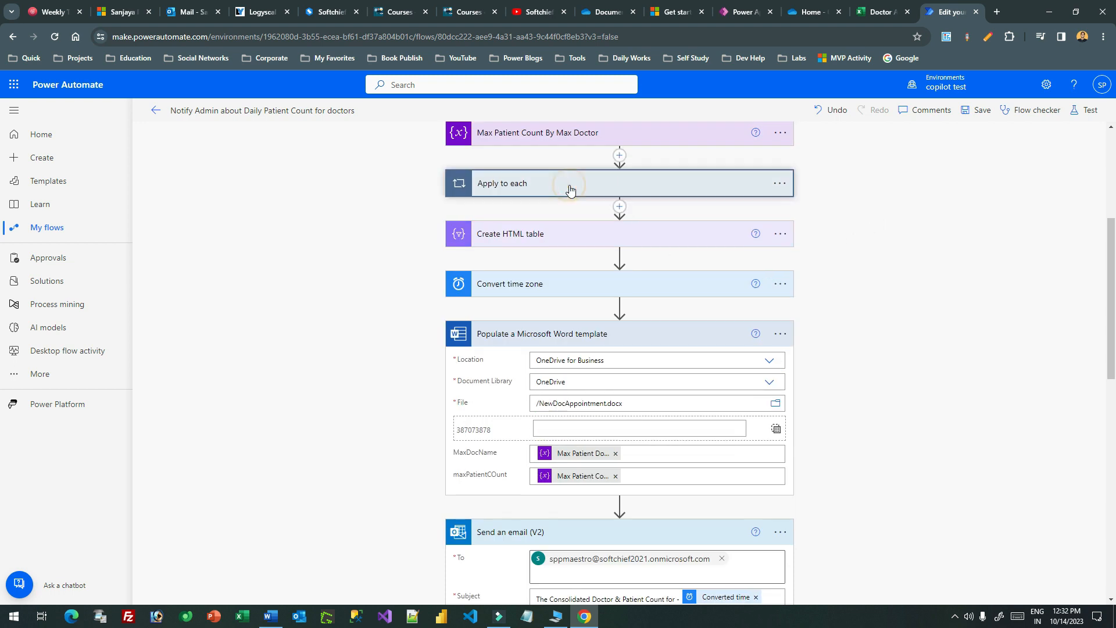
pyautogui.click(570, 187)
pyautogui.click(554, 239)
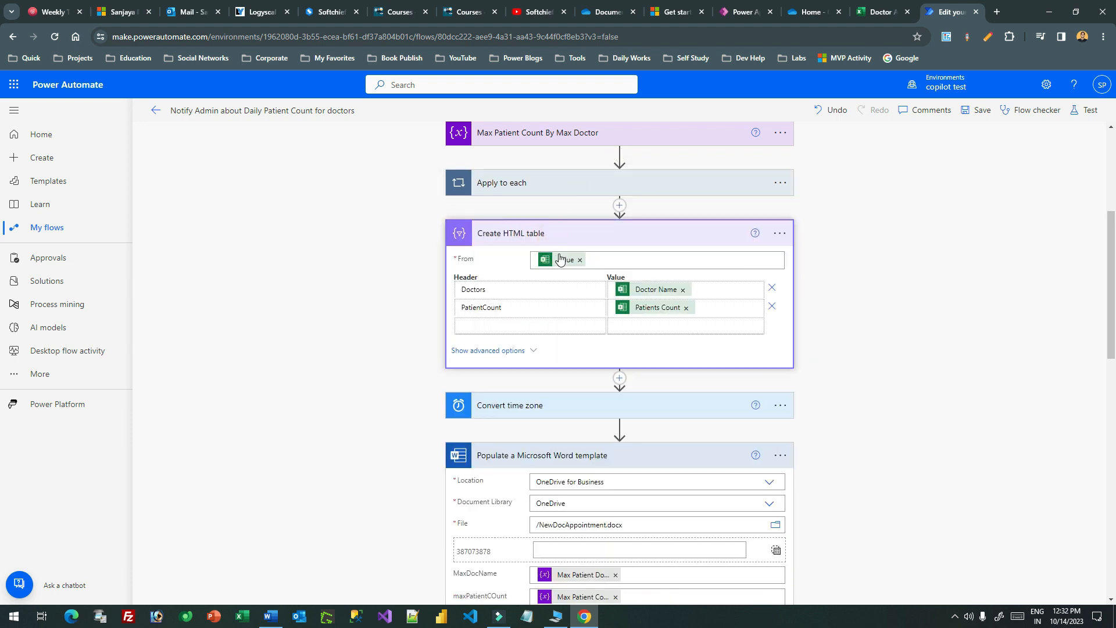
pyautogui.click(620, 205)
pyautogui.click(664, 218)
pyautogui.click(633, 223)
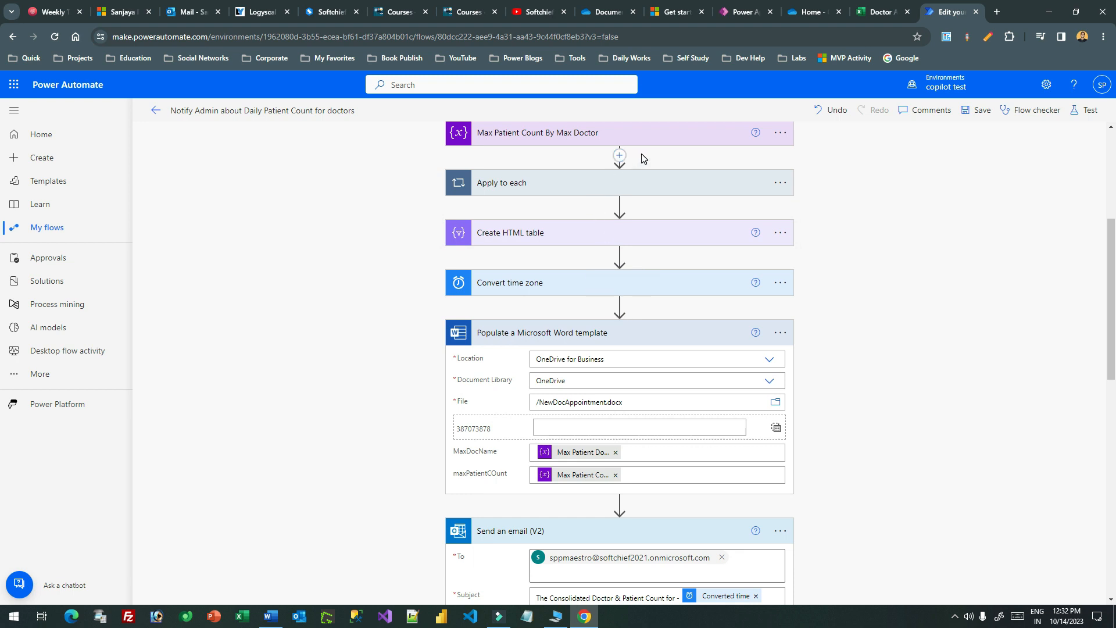
# Step: Insert an Initialize variable action between Max Patient Count By Max Doctor and the Apply to each loop
pyautogui.scroll(3, 626, 164)
pyautogui.click(620, 311)
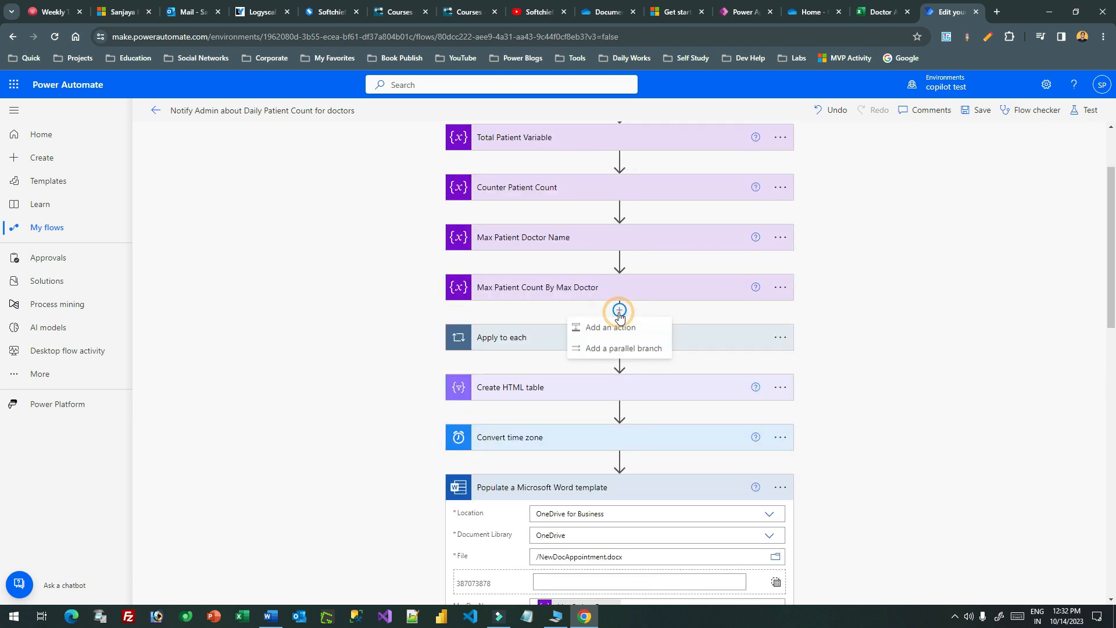
pyautogui.click(621, 330)
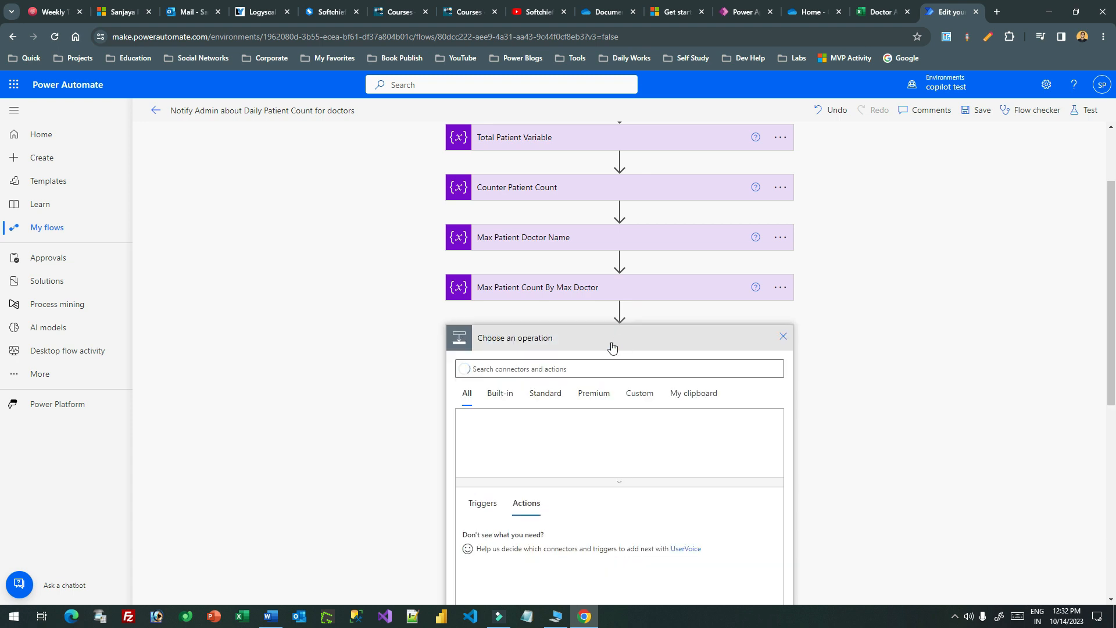
pyautogui.write('variable')
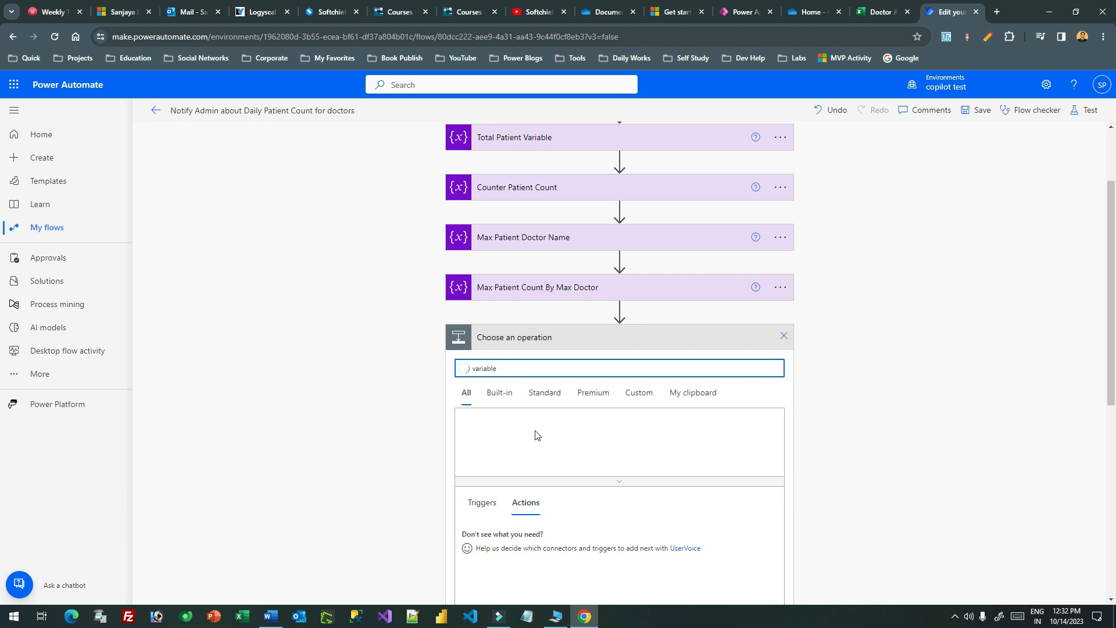
pyautogui.click(488, 433)
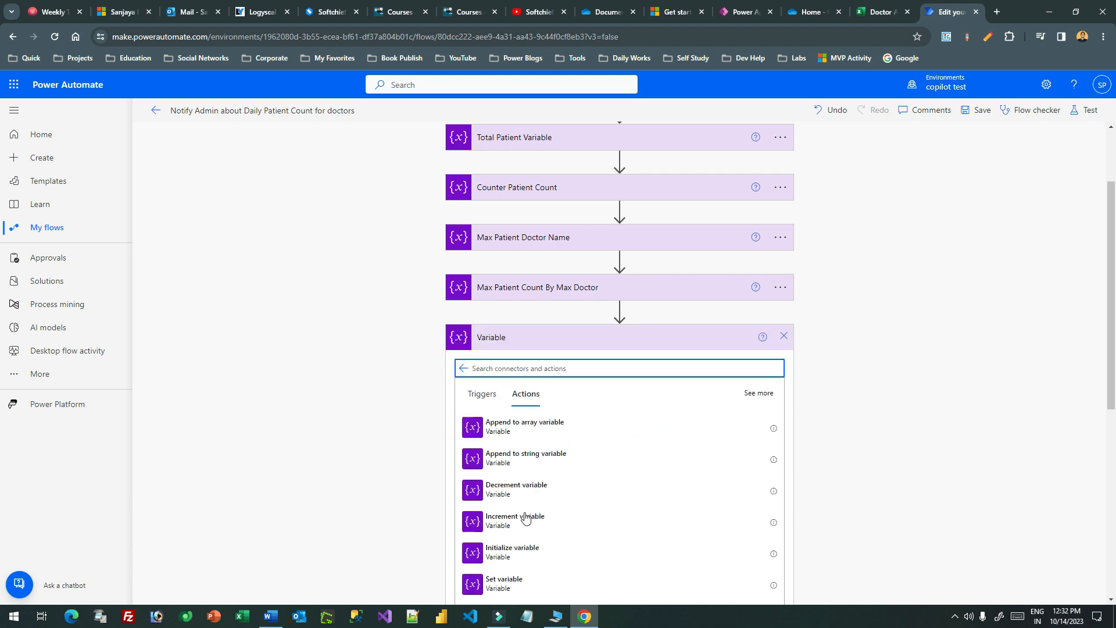
pyautogui.scroll(-3, 531, 486)
pyautogui.click(532, 404)
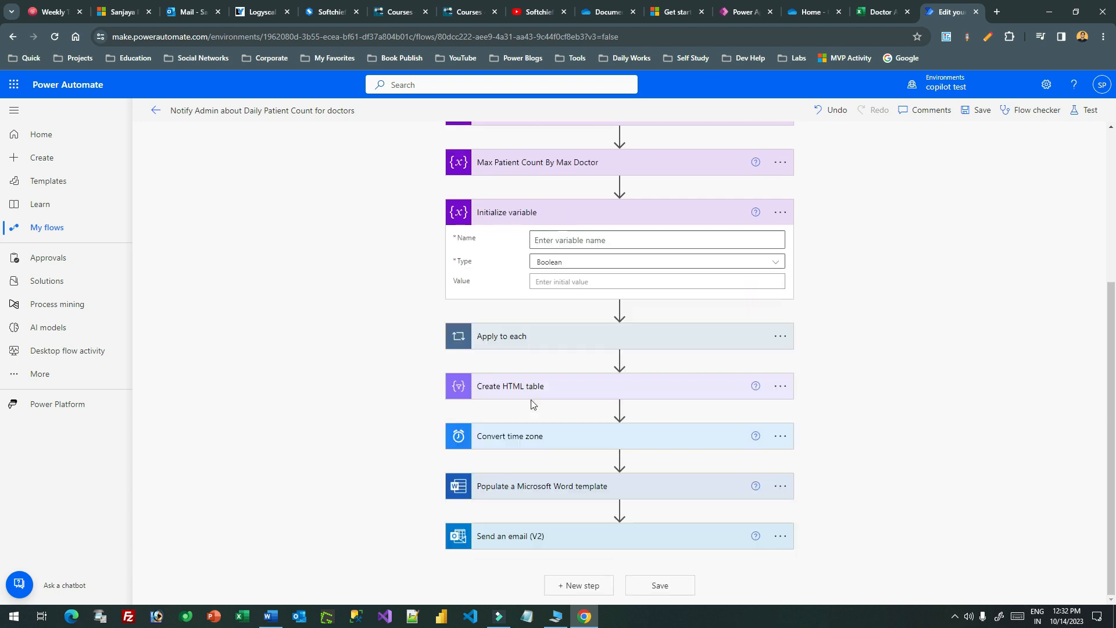
# Step: Name the new variable DoctorArray, set its type to Array and give it the empty array [] as initial value
pyautogui.click(566, 239)
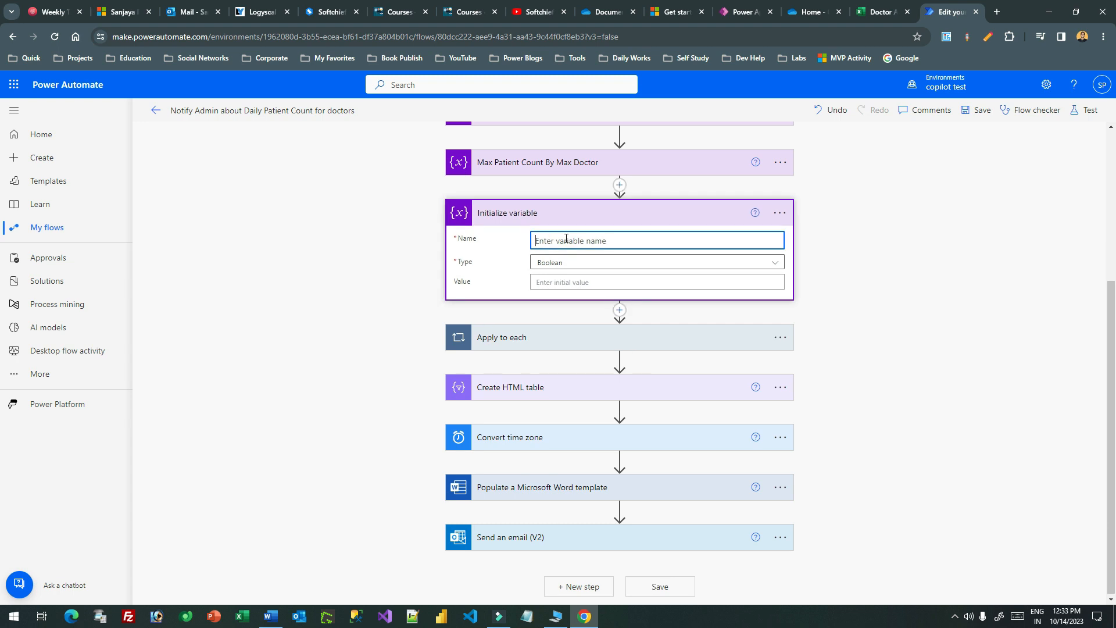
pyautogui.write('DOc')
pyautogui.click(562, 265)
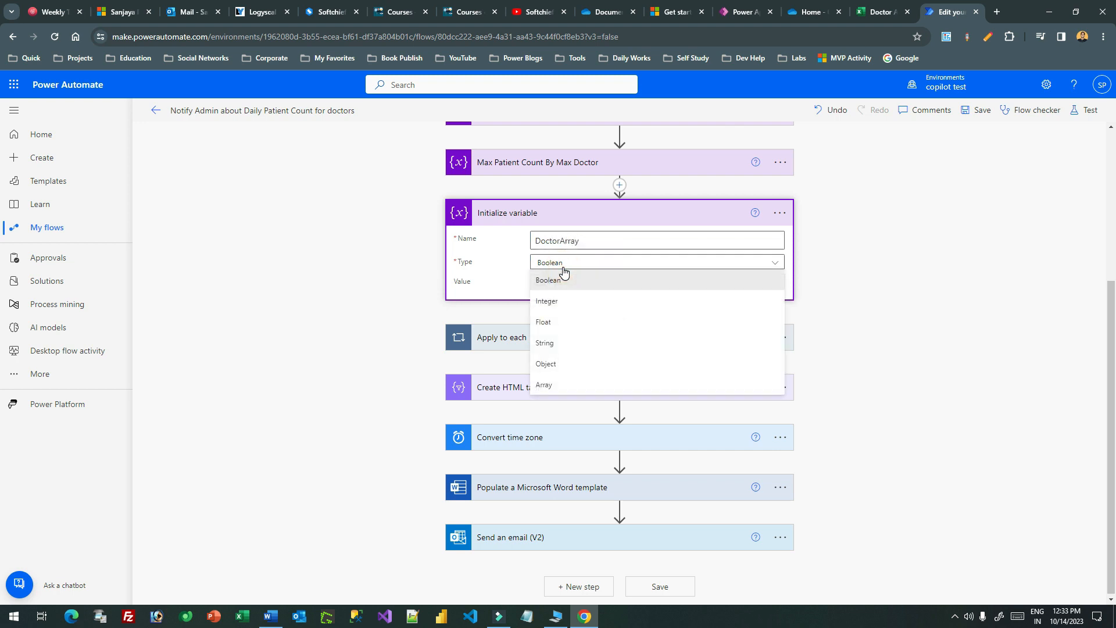
pyautogui.click(557, 381)
pyautogui.click(572, 283)
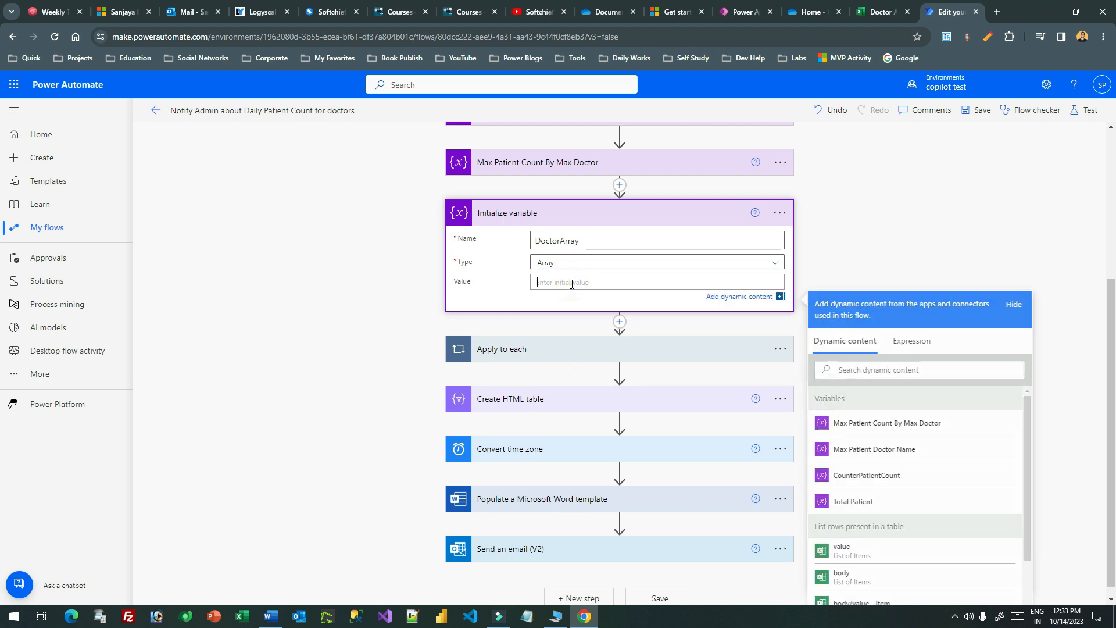
pyautogui.write('[]')
pyautogui.click(556, 298)
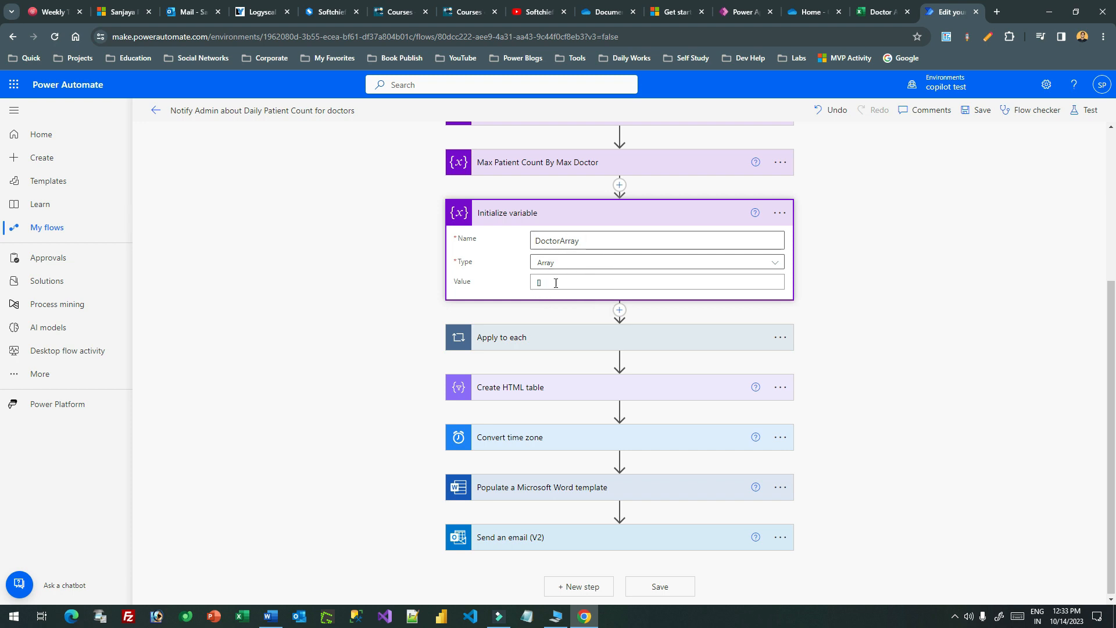
# Step: Rename the new Initialize variable action to DoctorArray, reusing the variable's own name
pyautogui.click(779, 214)
pyautogui.click(837, 254)
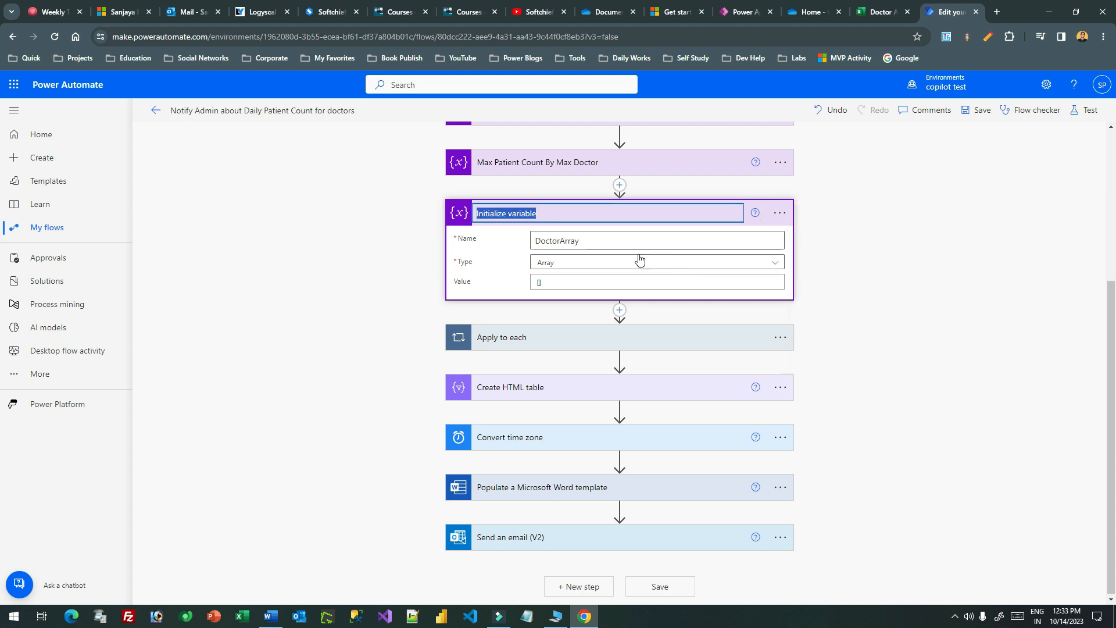
pyautogui.doubleClick(562, 242)
pyautogui.hotkey('ctrl', 'c')
pyautogui.click(780, 213)
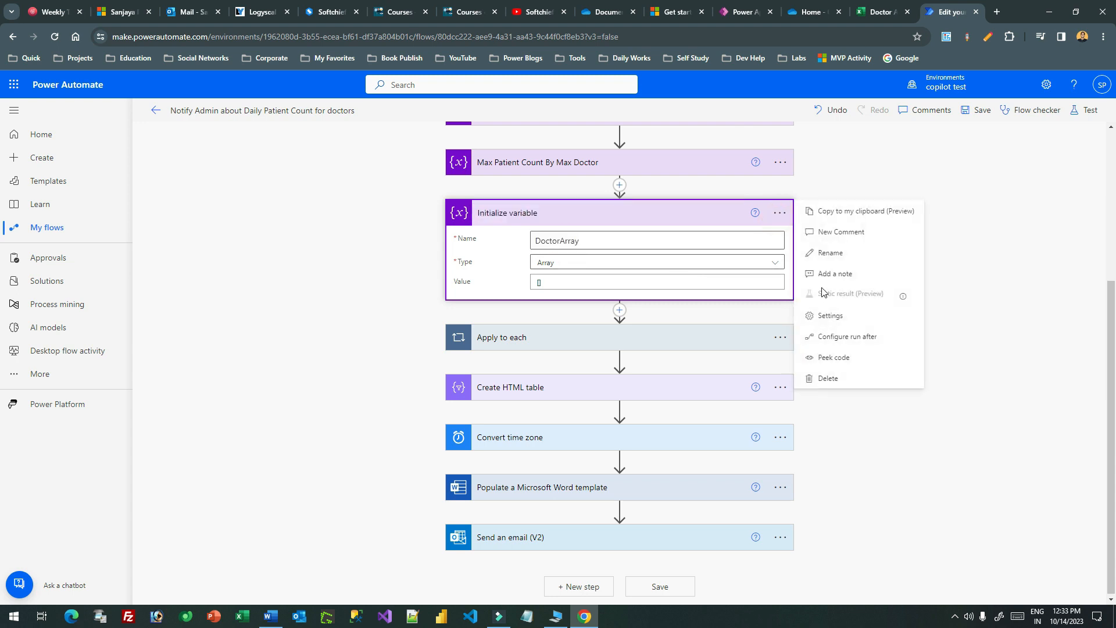
pyautogui.click(831, 254)
pyautogui.hotkey('ctrl', 'v')
pyautogui.press('Return')
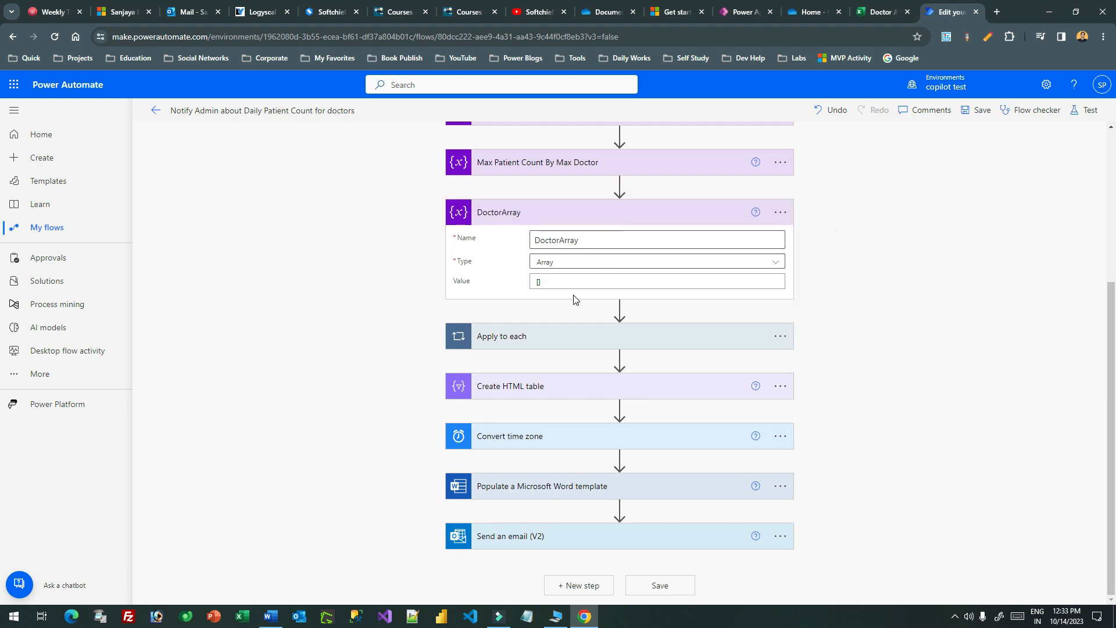
# Step: Expand the Apply to each loop down to the end of its inner actions
pyautogui.click(564, 341)
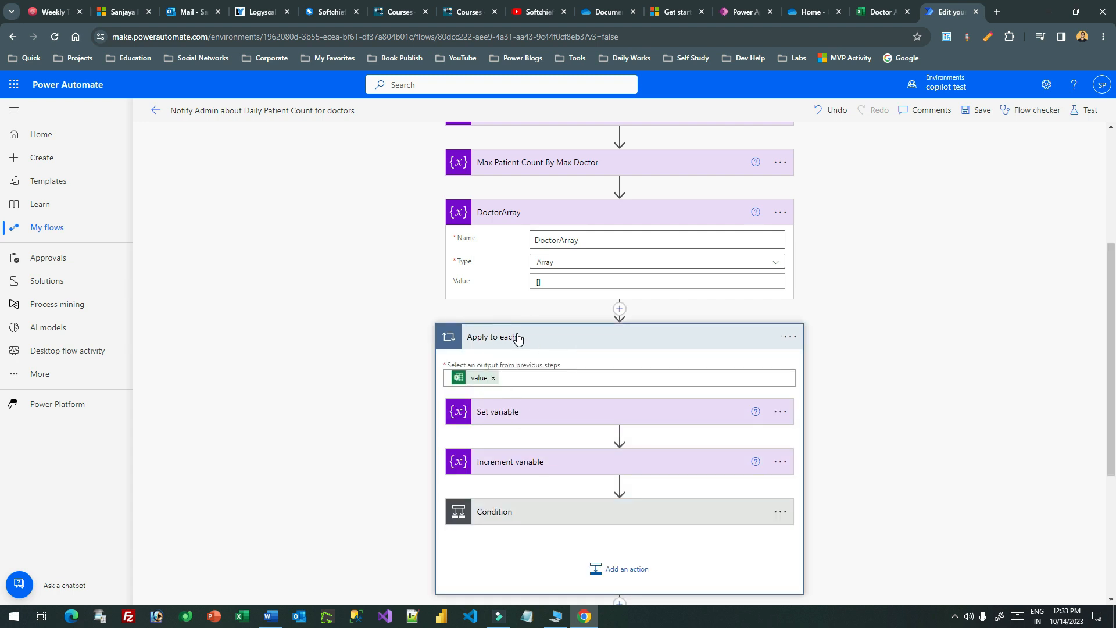
pyautogui.scroll(-3, 596, 268)
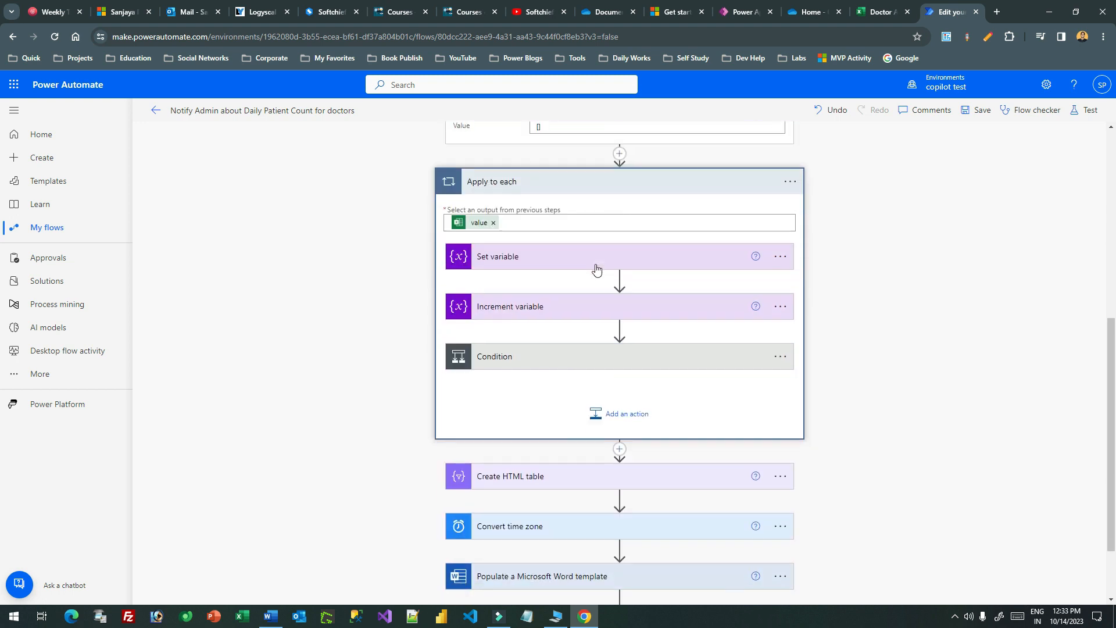
# Step: Insert a Set variable action between Increment variable and Condition inside the Apply to each loop, and choose DoctorArray as its variable
pyautogui.moveTo(621, 281)
pyautogui.click(607, 365)
pyautogui.click(599, 364)
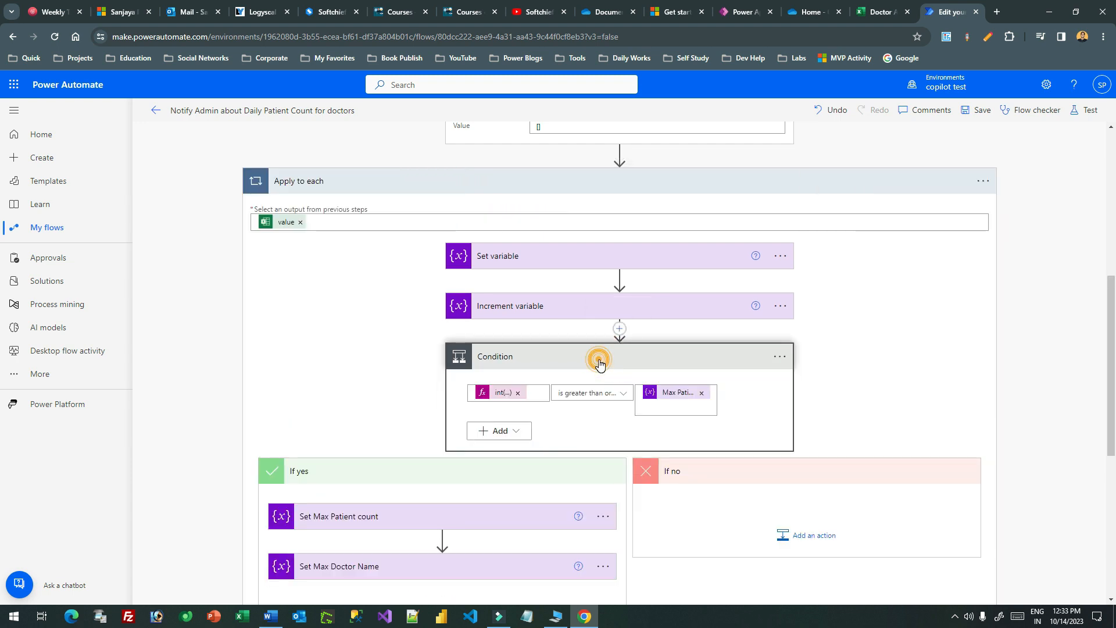
pyautogui.click(619, 329)
pyautogui.click(620, 346)
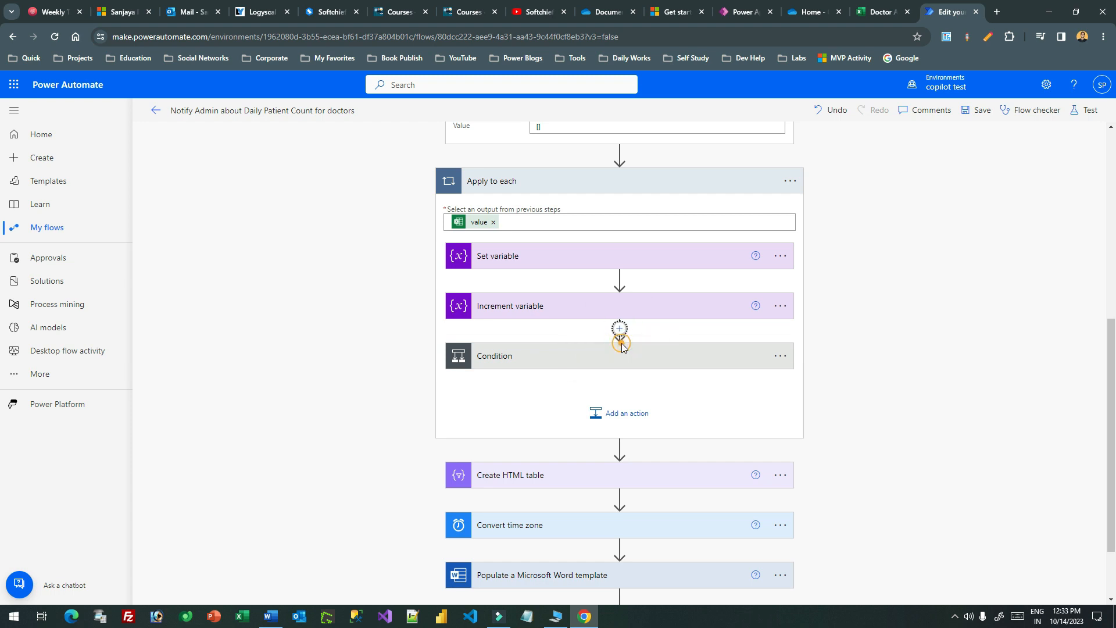
pyautogui.write('variable')
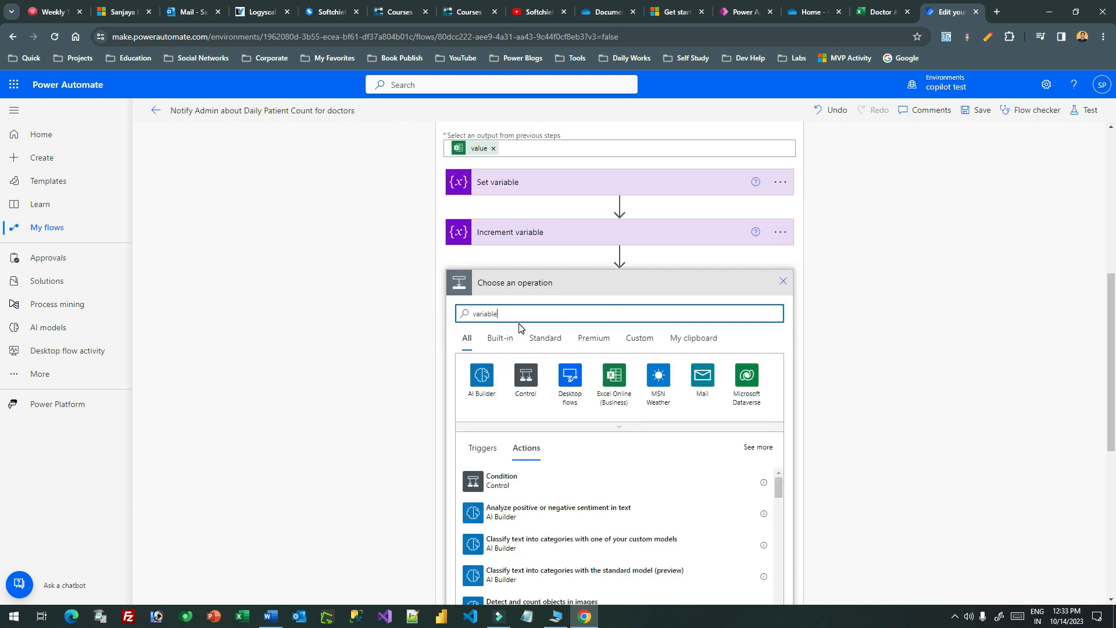
pyautogui.click(501, 472)
pyautogui.click(588, 320)
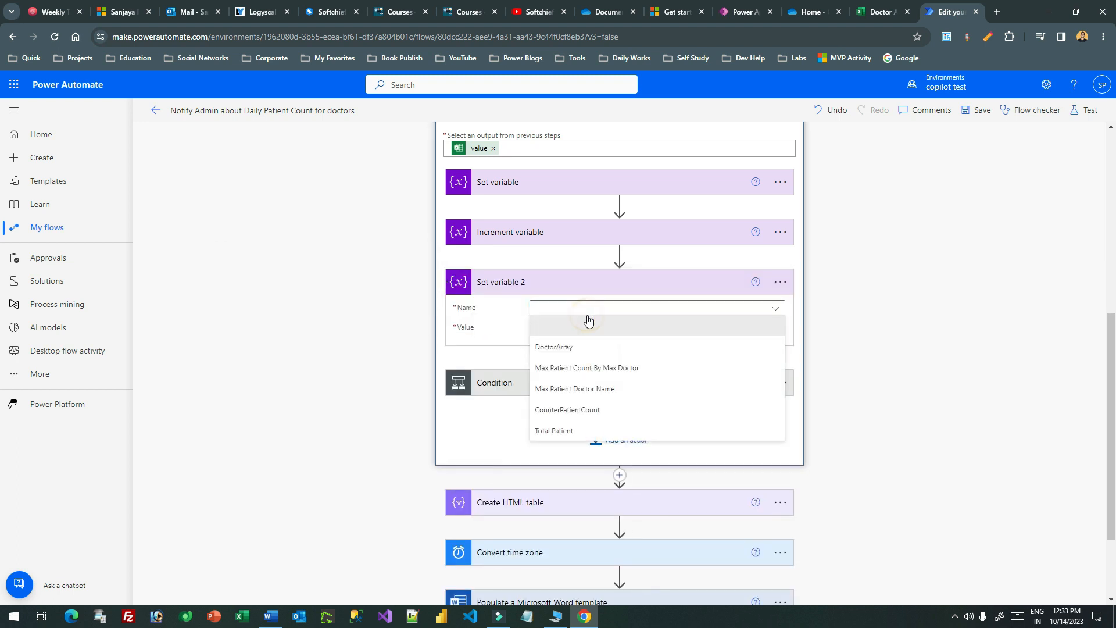
pyautogui.click(568, 309)
pyautogui.click(564, 347)
# Step: Enter a JSON object in braces as the DoctorArray value, with a "Doctor Name" key mapped to the Excel Doctor Name field
pyautogui.click(558, 329)
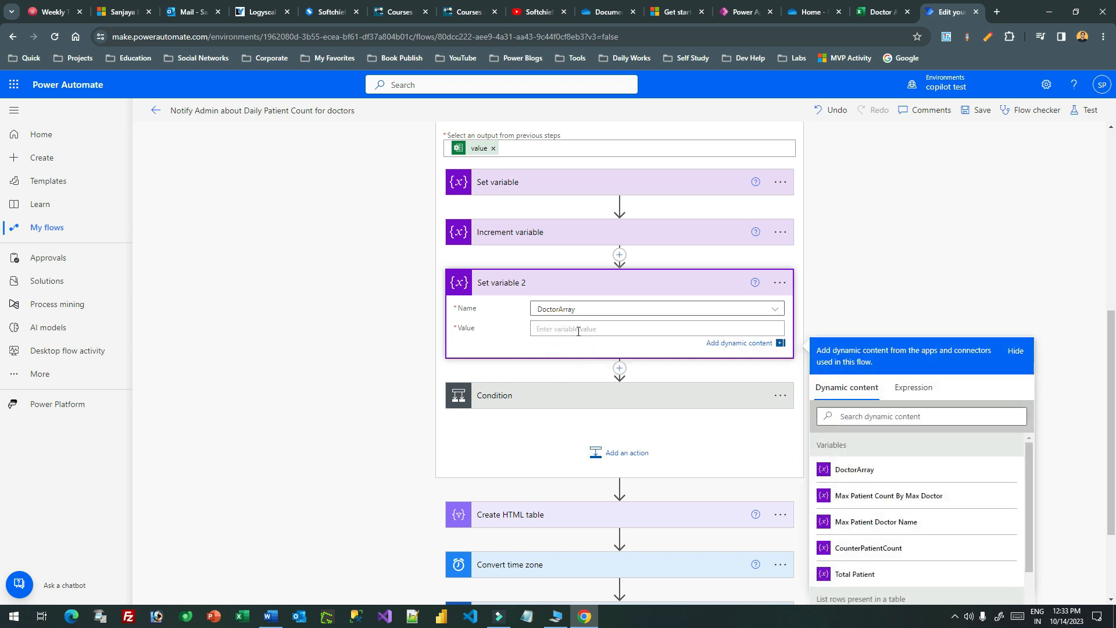
pyautogui.write('[]')
pyautogui.press('Return')
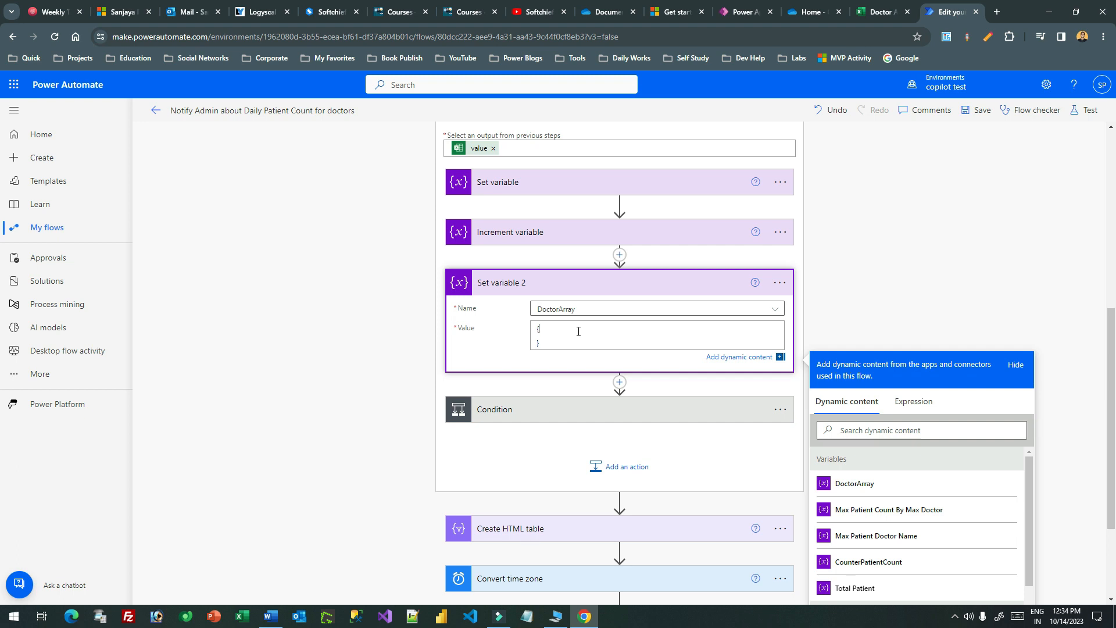
pyautogui.press('Return')
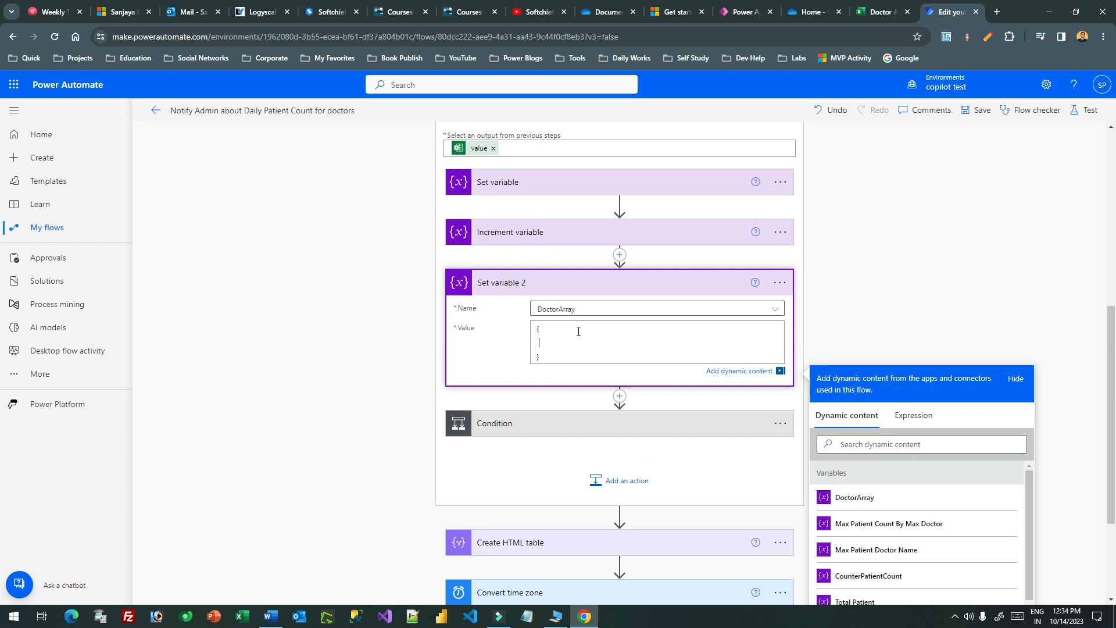
pyautogui.write('"Doctor Name" :')
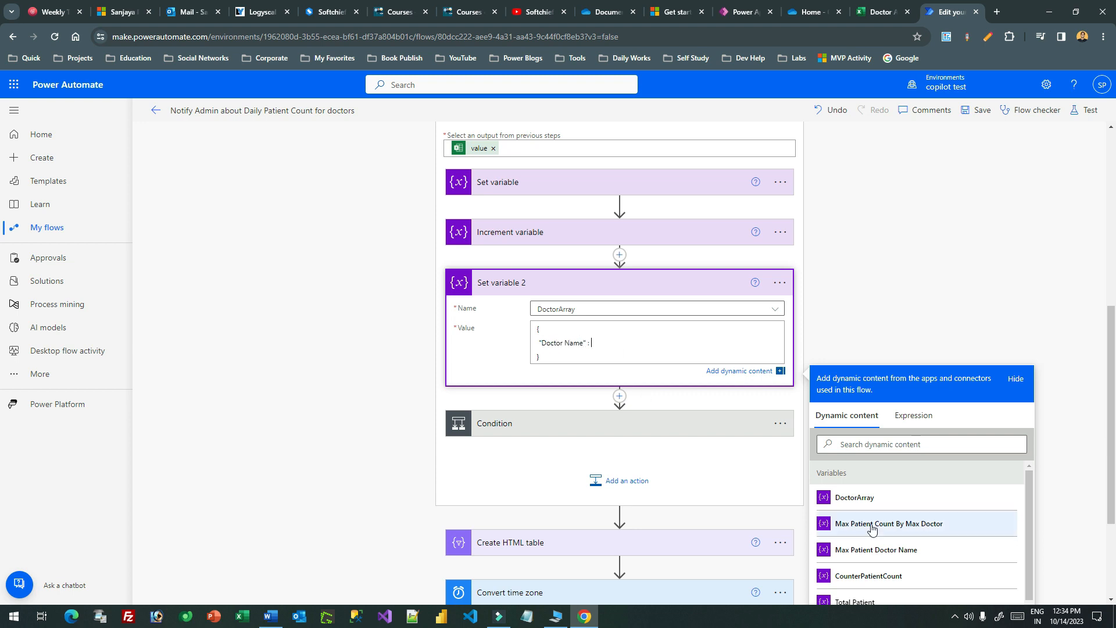
pyautogui.click(875, 444)
pyautogui.write('doc')
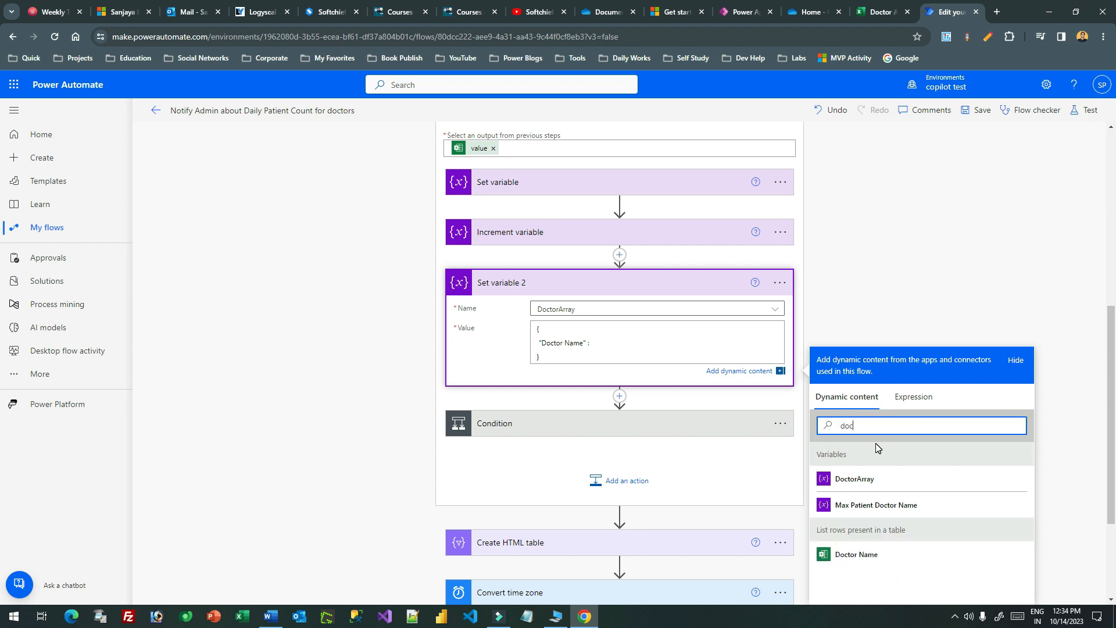
pyautogui.click(861, 560)
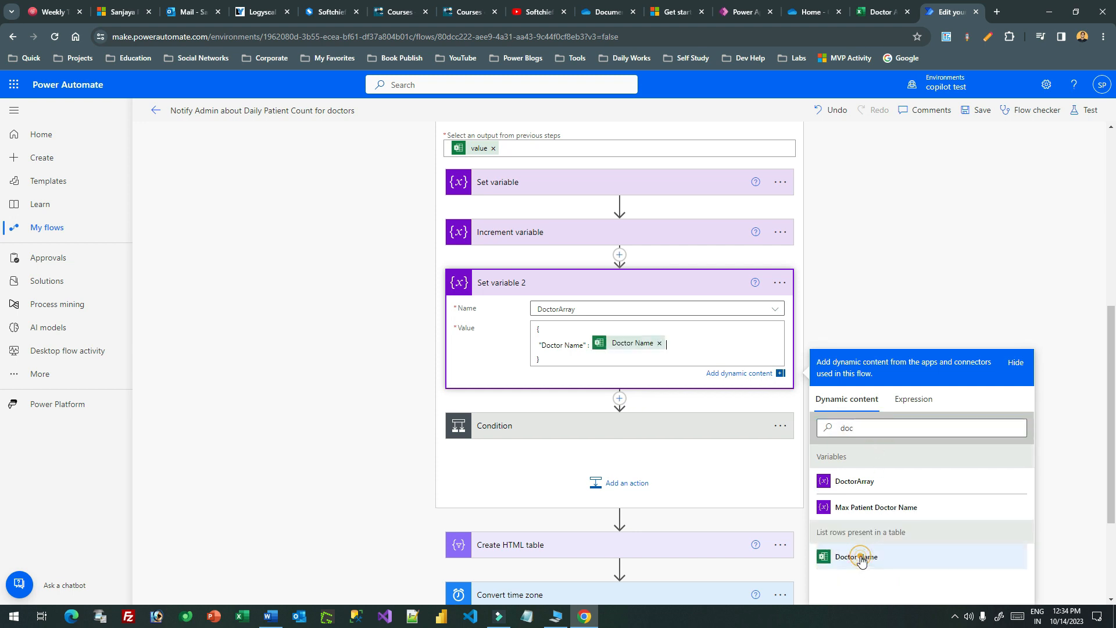
# Step: Add a comma and a second key, "Patient Count", to the DoctorArray object and map it to the Excel Patients Count field
pyautogui.click(677, 342)
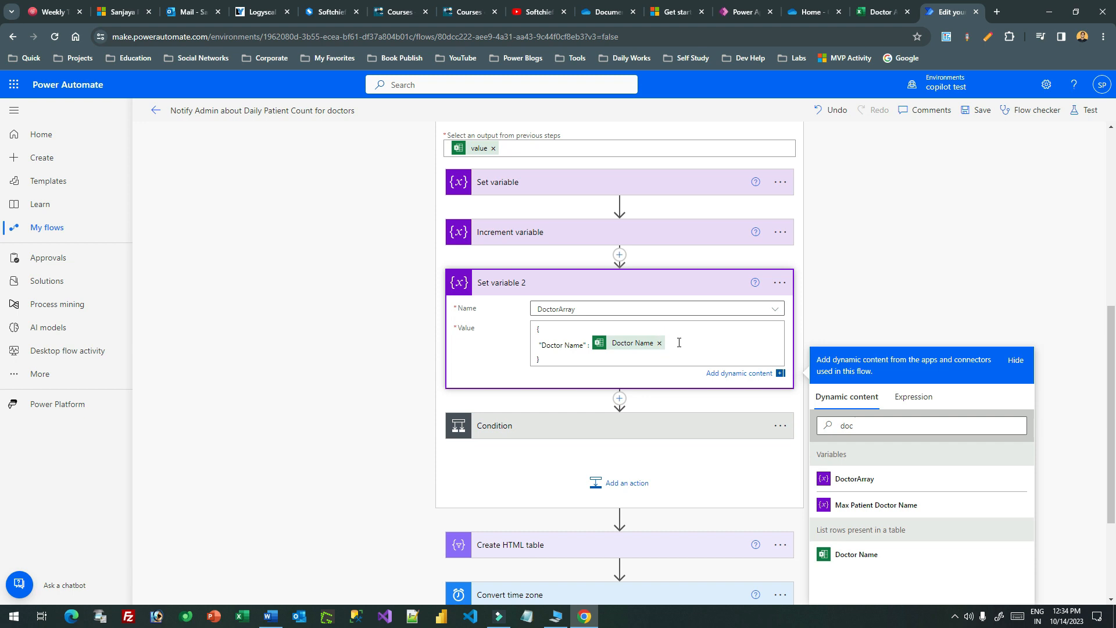
pyautogui.write(',')
pyautogui.press('Return')
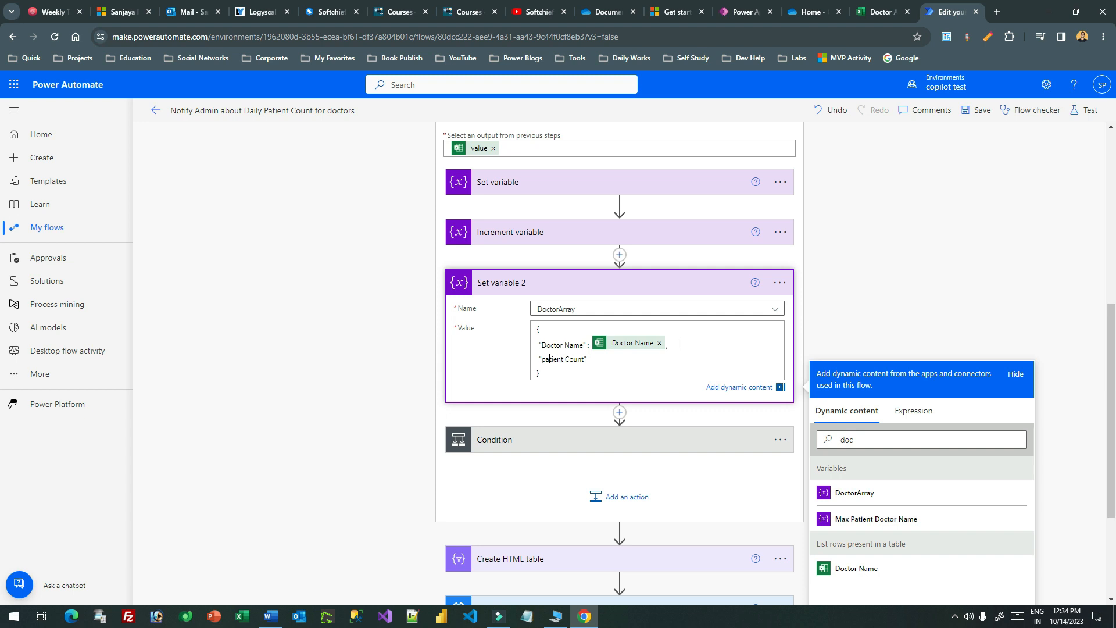
pyautogui.press('BackSpace')
pyautogui.write('P')
pyautogui.click(862, 439)
pyautogui.doubleClick(862, 439)
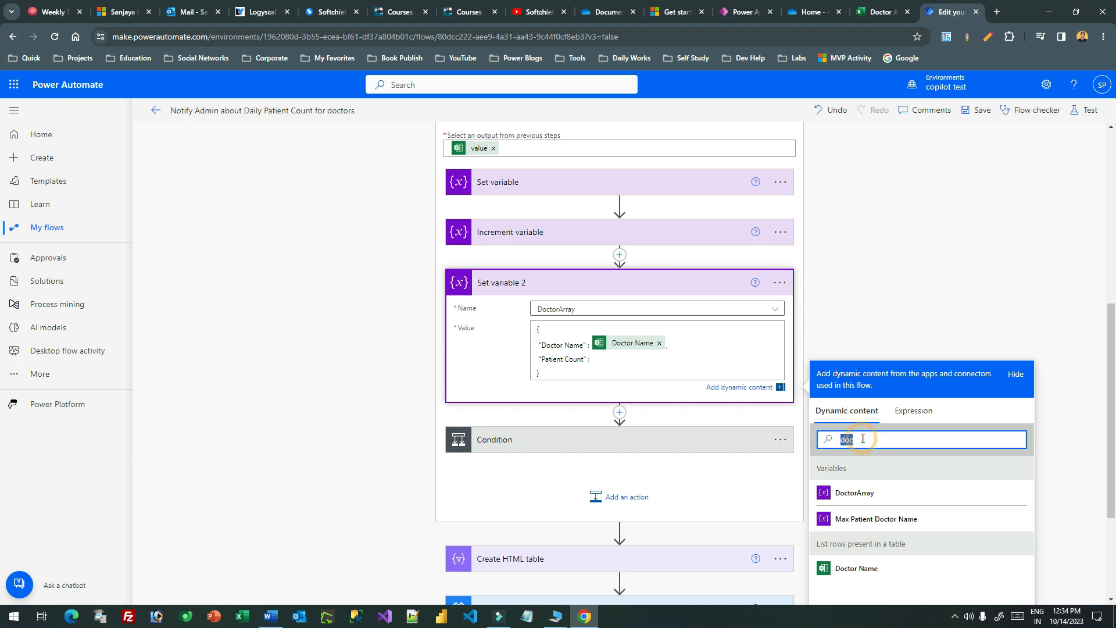
pyautogui.write('pat')
pyautogui.scroll(-1, 862, 438)
pyautogui.click(859, 464)
pyautogui.scroll(1, 564, 289)
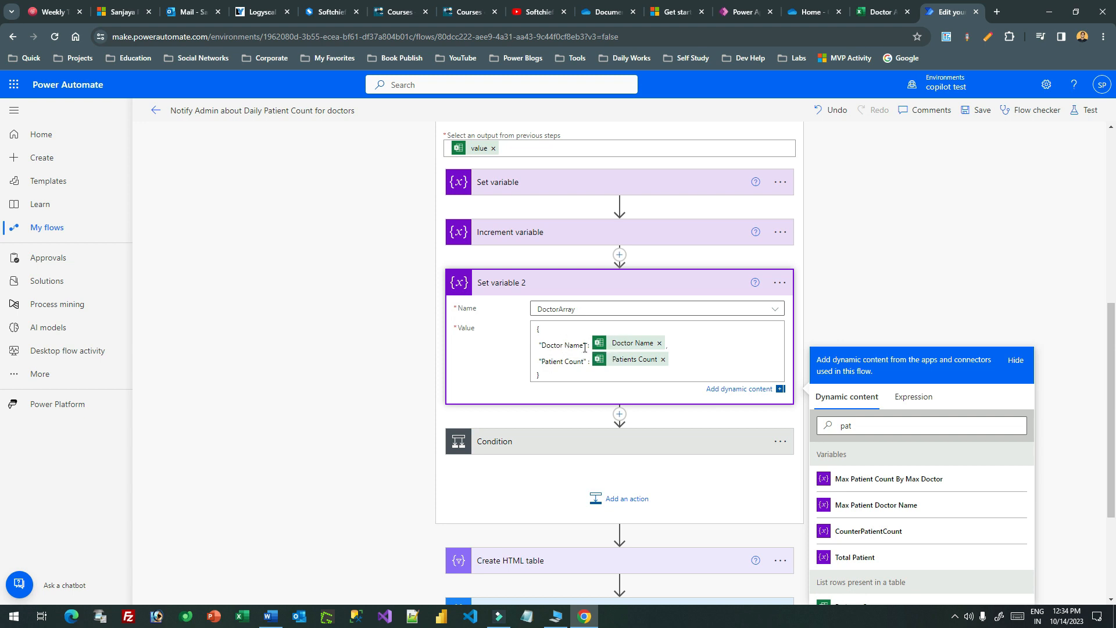
# Step: Collapse the Apply to each loop and map the DoctorArray variable to field 387073878 of the Populate a Microsoft Word template action
pyautogui.scroll(3, 584, 333)
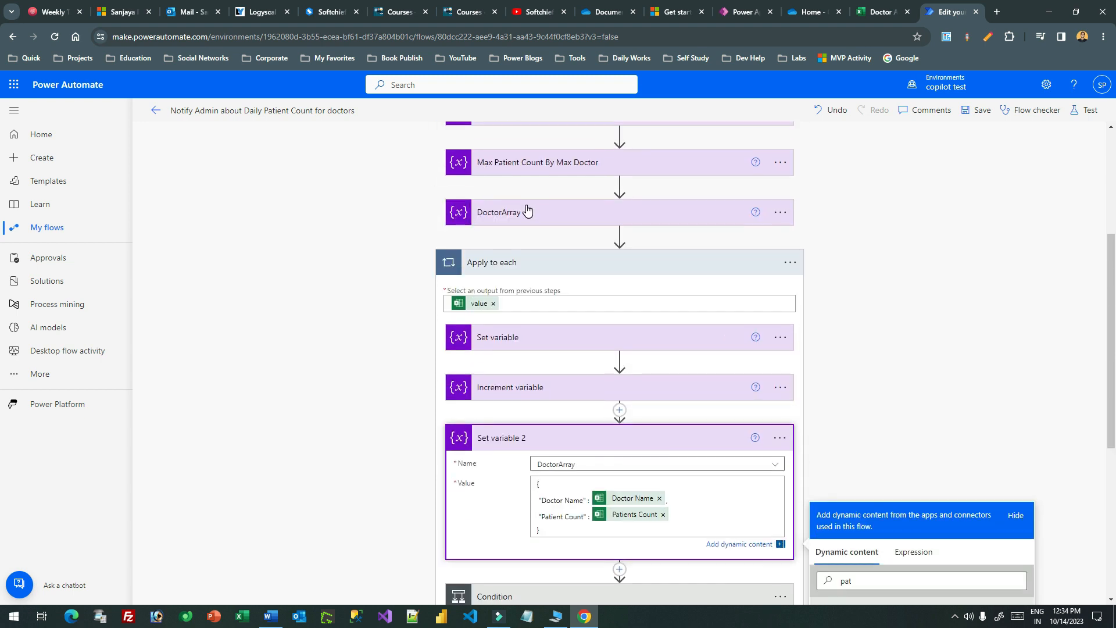
pyautogui.scroll(-3, 528, 211)
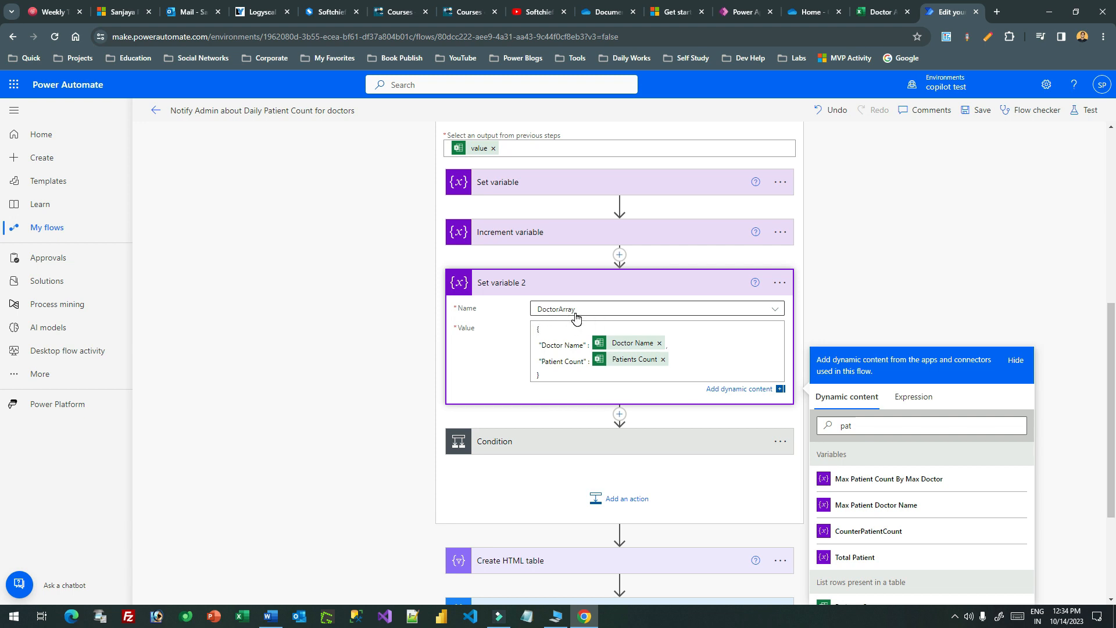
pyautogui.scroll(3, 573, 297)
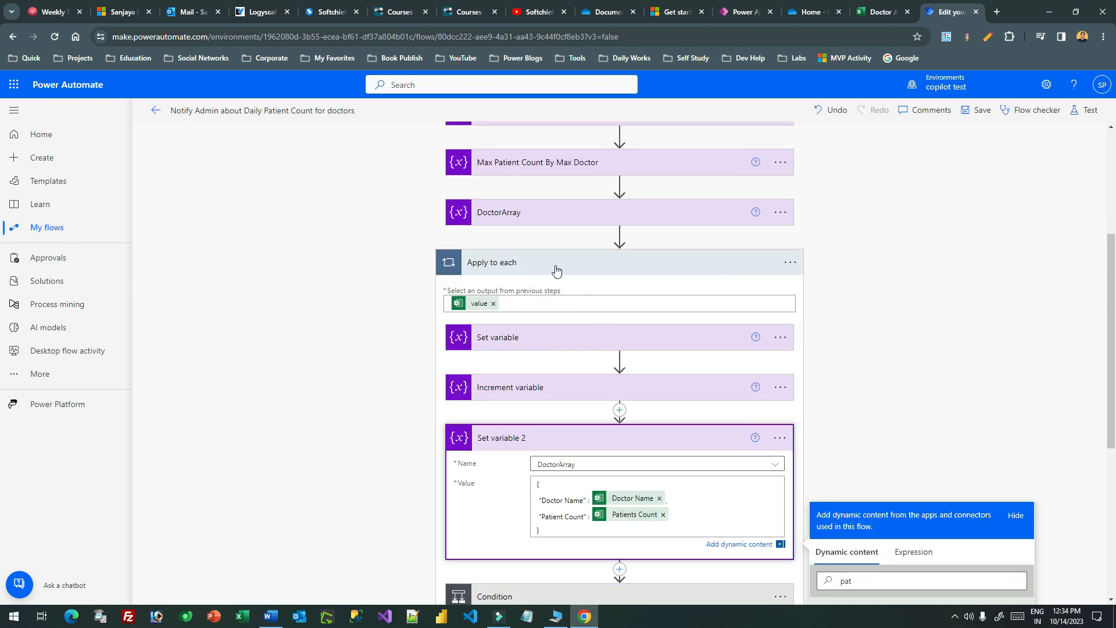
pyautogui.click(556, 265)
pyautogui.click(573, 487)
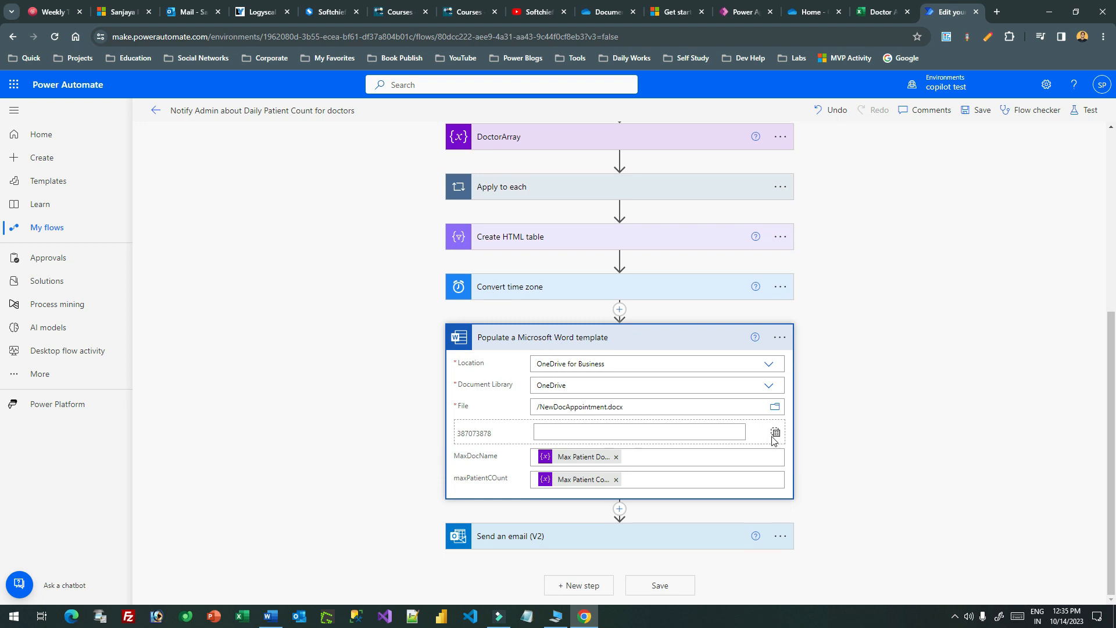
pyautogui.click(701, 433)
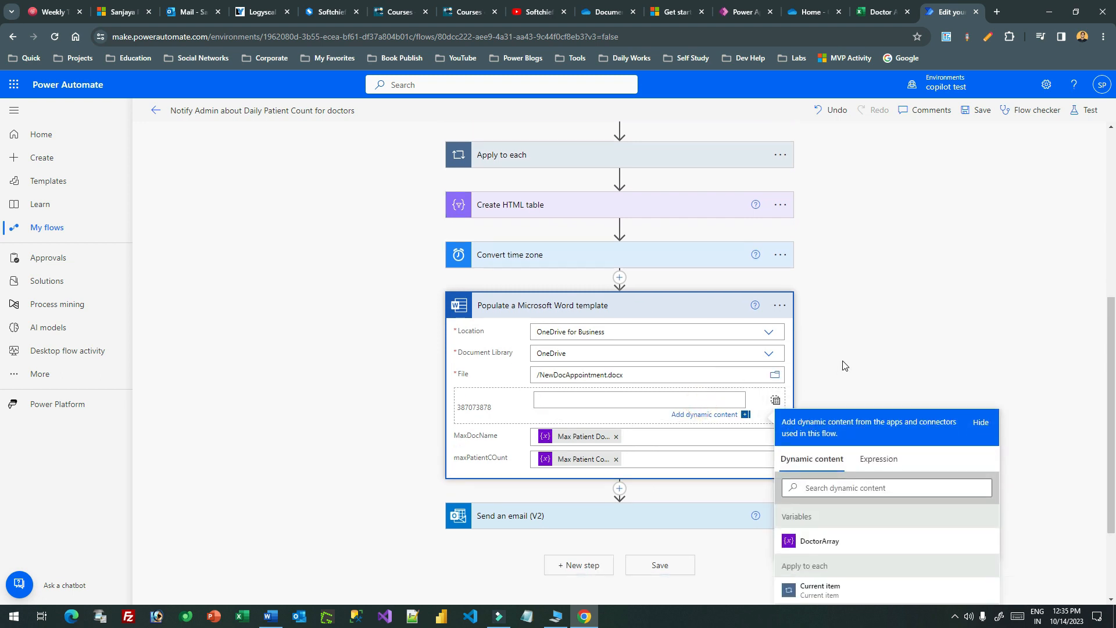
pyautogui.click(831, 420)
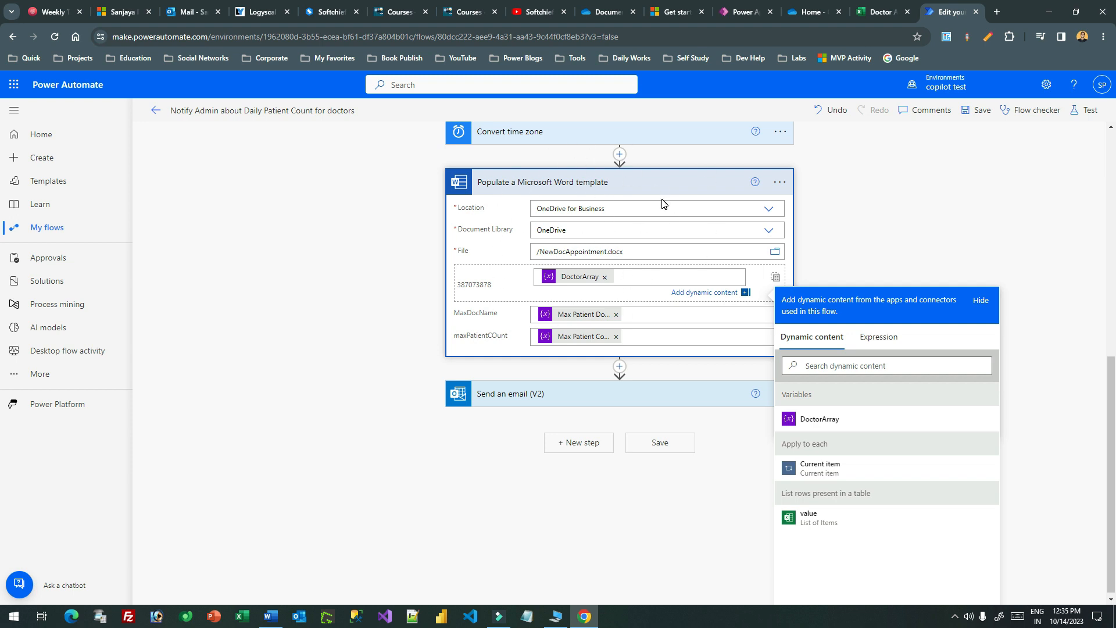
# Step: Show the advanced options of the Send an email (V2) action and name its first attachment DoctorInfo.docx
pyautogui.click(546, 394)
pyautogui.scroll(-3, 565, 370)
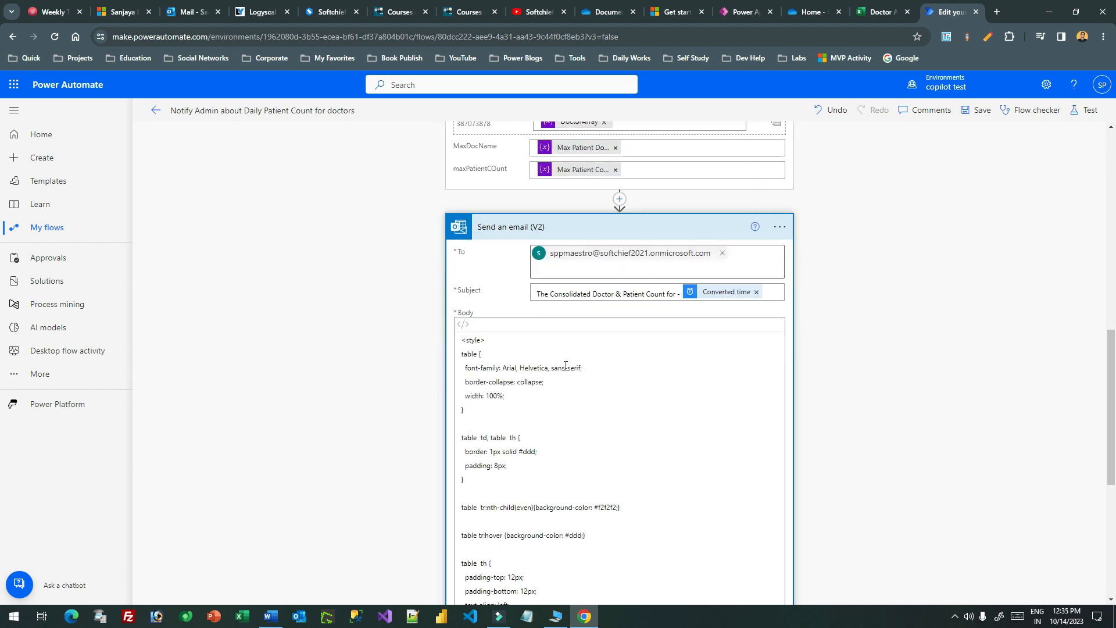
pyautogui.scroll(-6, 566, 365)
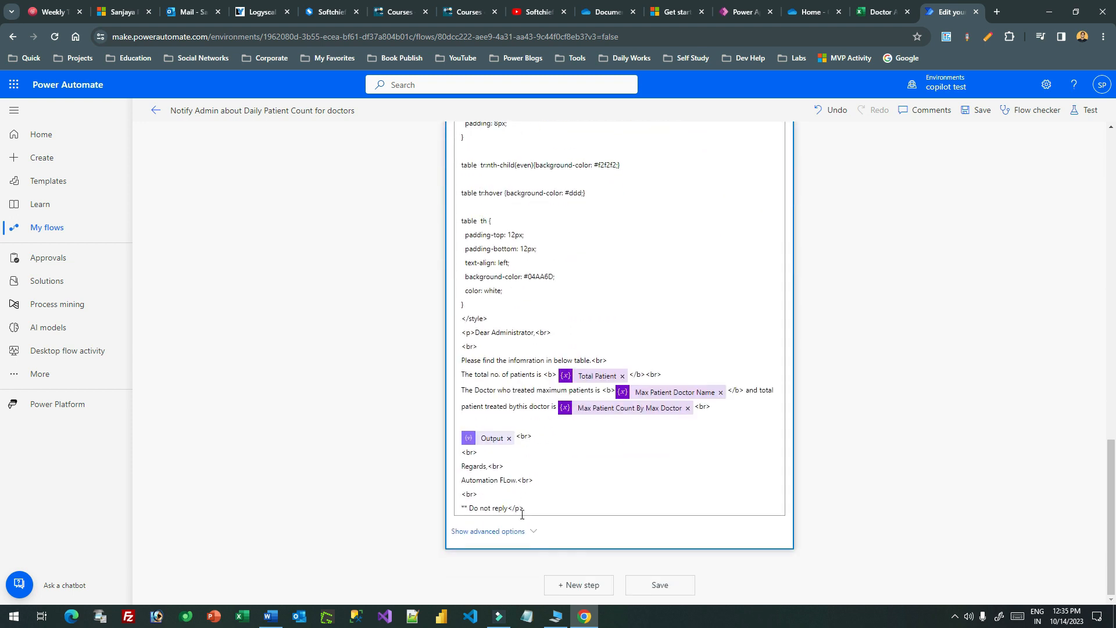
pyautogui.click(512, 531)
pyautogui.scroll(-3, 638, 298)
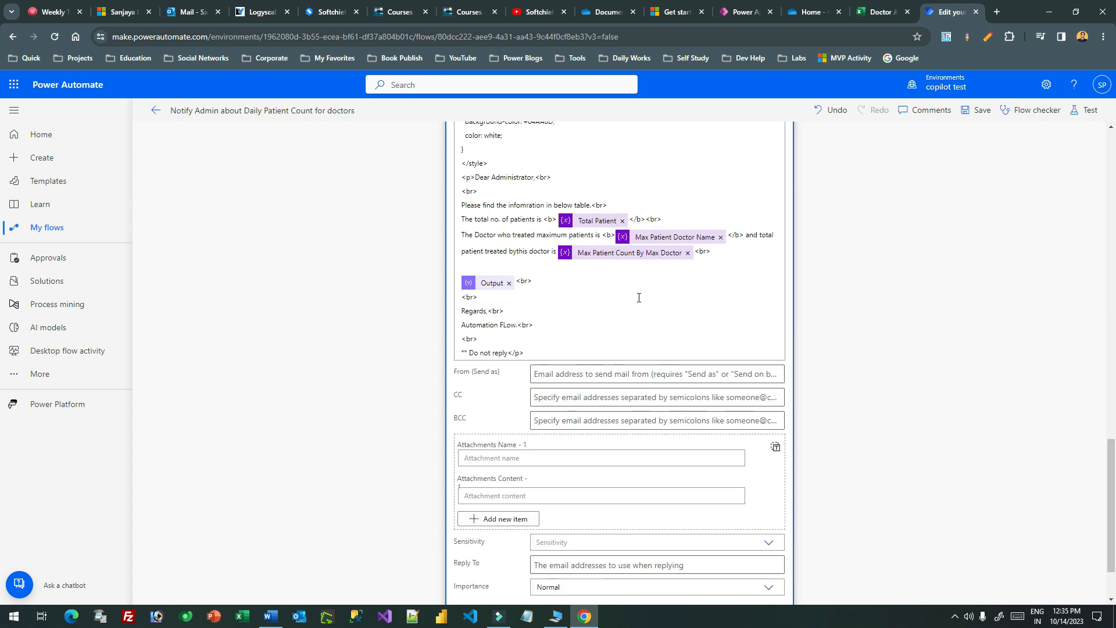
pyautogui.scroll(-2, 639, 298)
pyautogui.click(516, 379)
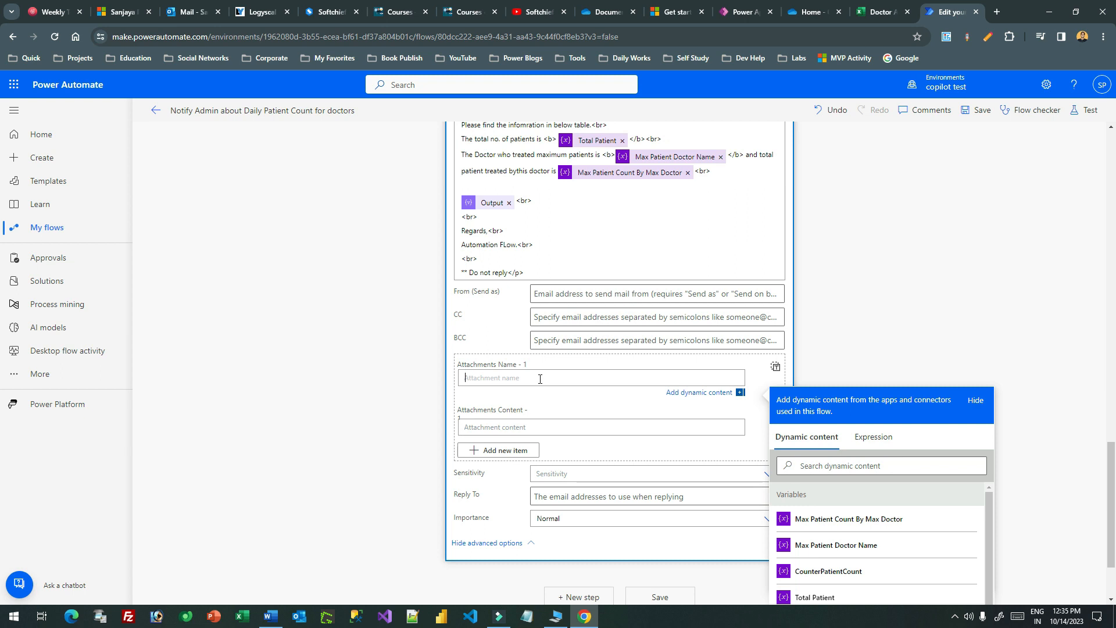
pyautogui.write('Docto')
# Step: Set the attachment's content to the Microsoft Word document output of the Populate a Microsoft Word template action
pyautogui.click(516, 427)
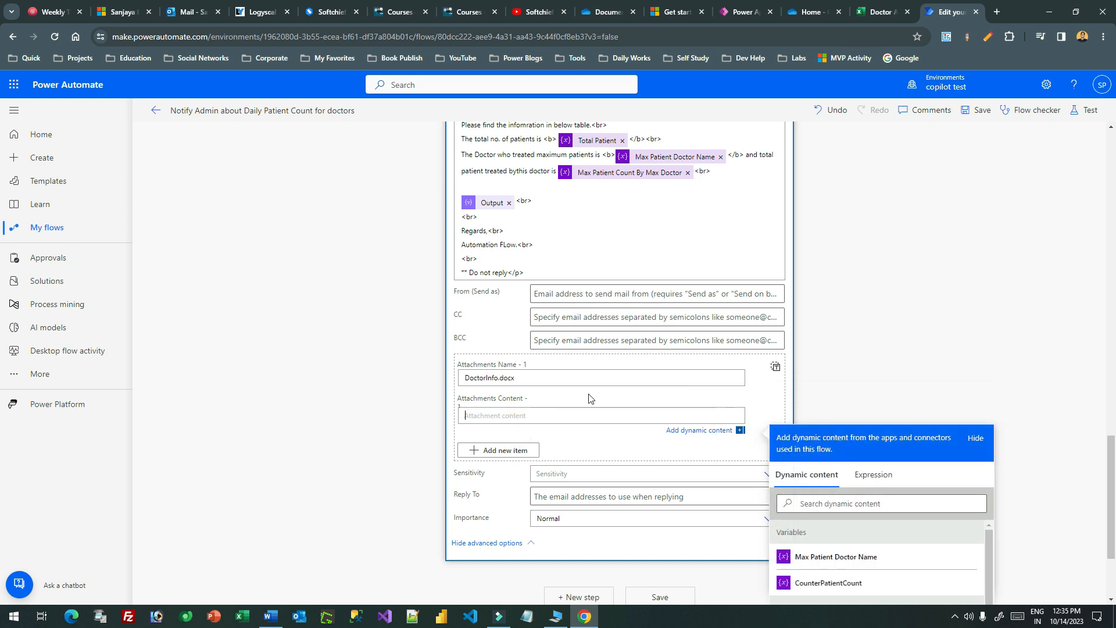
pyautogui.scroll(-3, 623, 361)
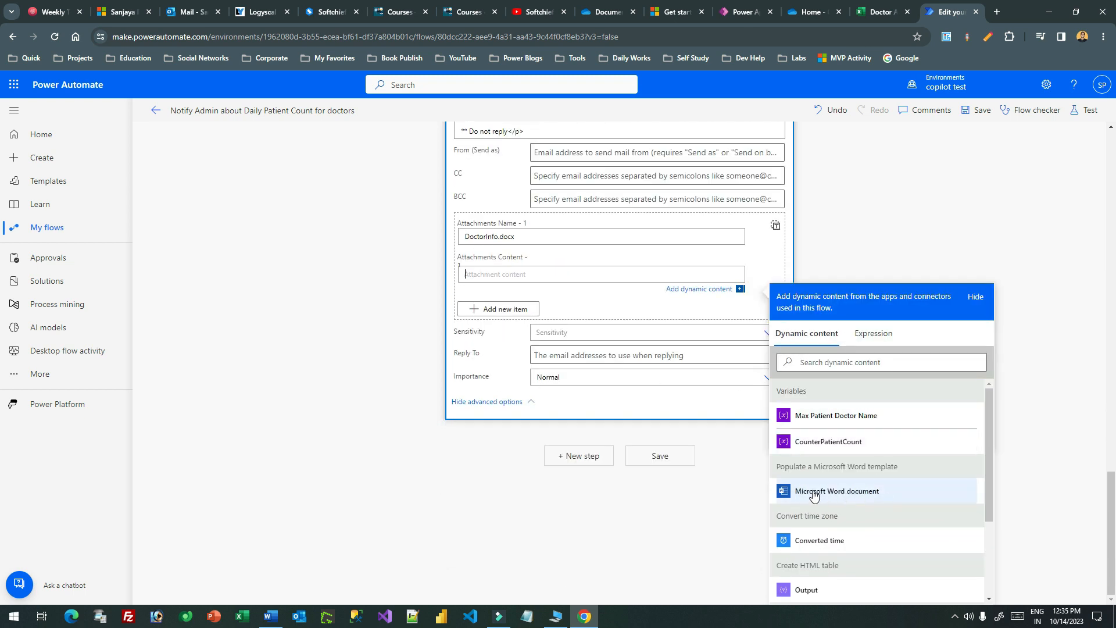
pyautogui.moveTo(795, 466); pyautogui.dragTo(899, 467)
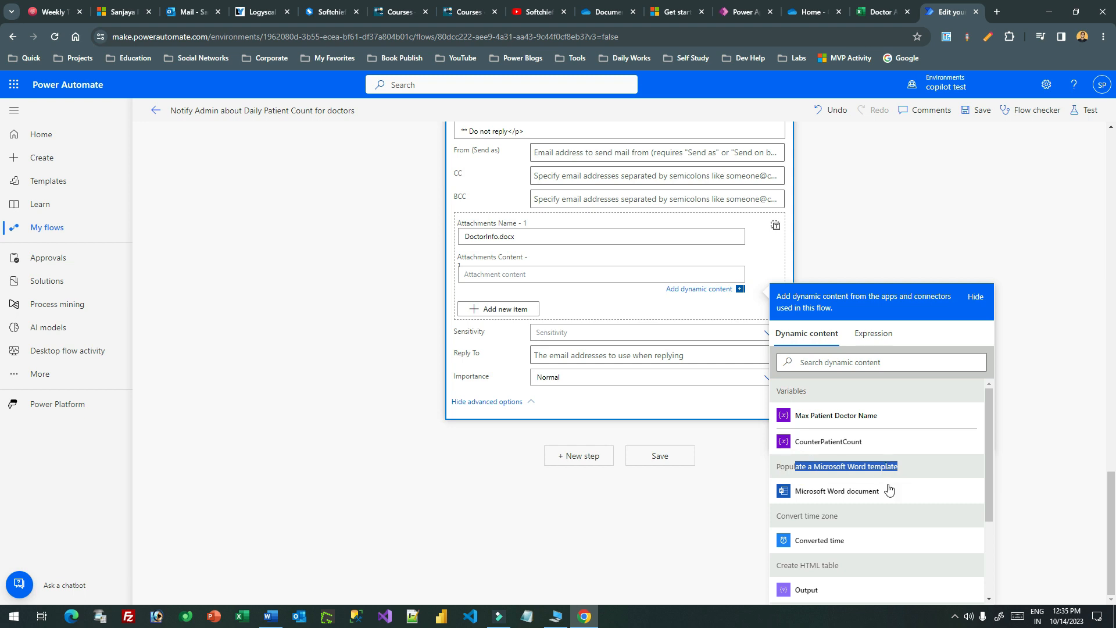
pyautogui.click(833, 493)
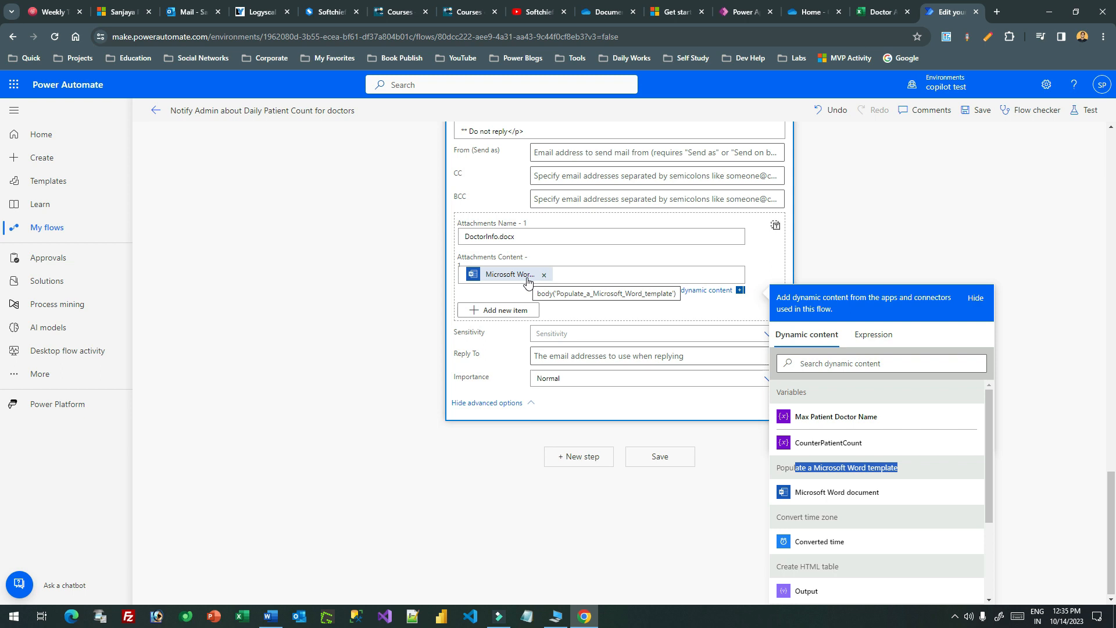
# Step: Save the flow and review the Populate a Microsoft Word template settings
pyautogui.click(979, 110)
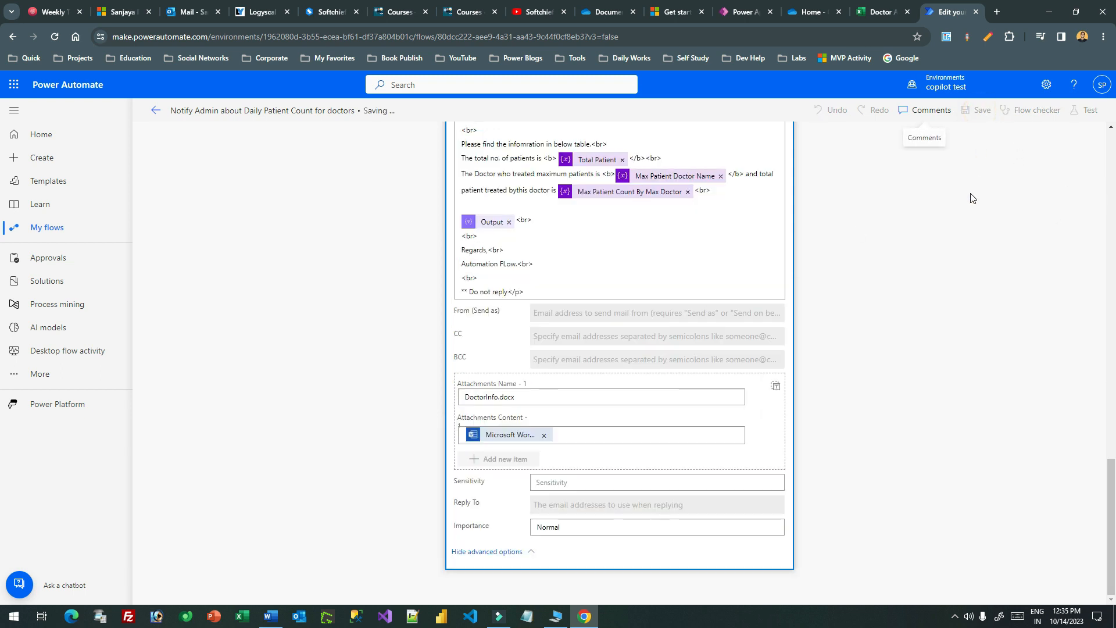
pyautogui.scroll(15, 971, 198)
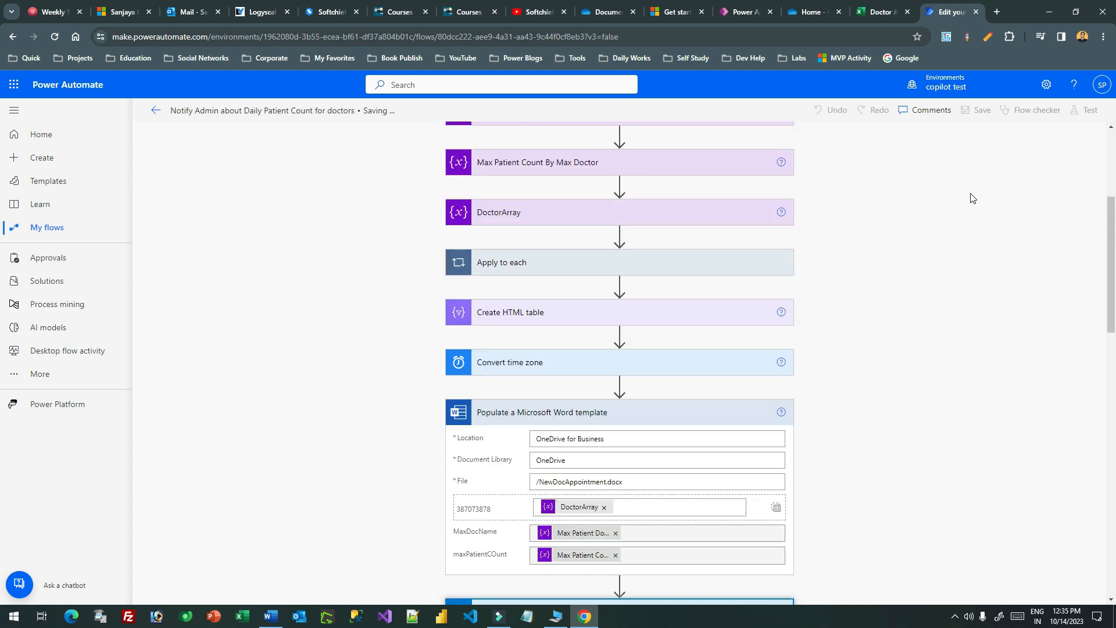
pyautogui.scroll(-3, 971, 197)
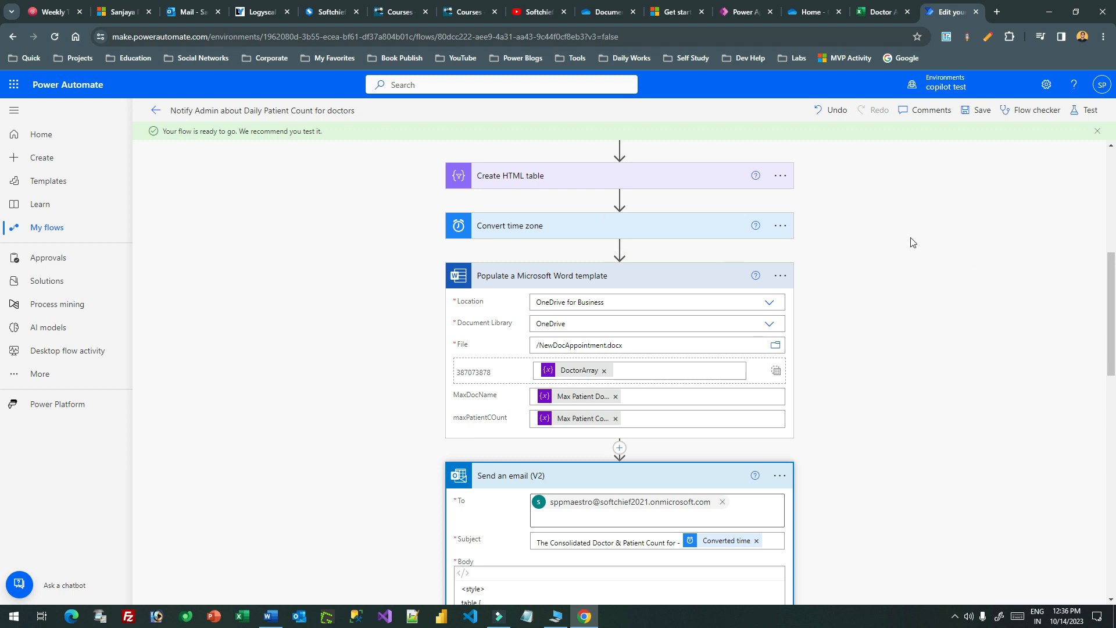
# Step: Test the flow manually by running it and close the run confirmation
pyautogui.click(1084, 110)
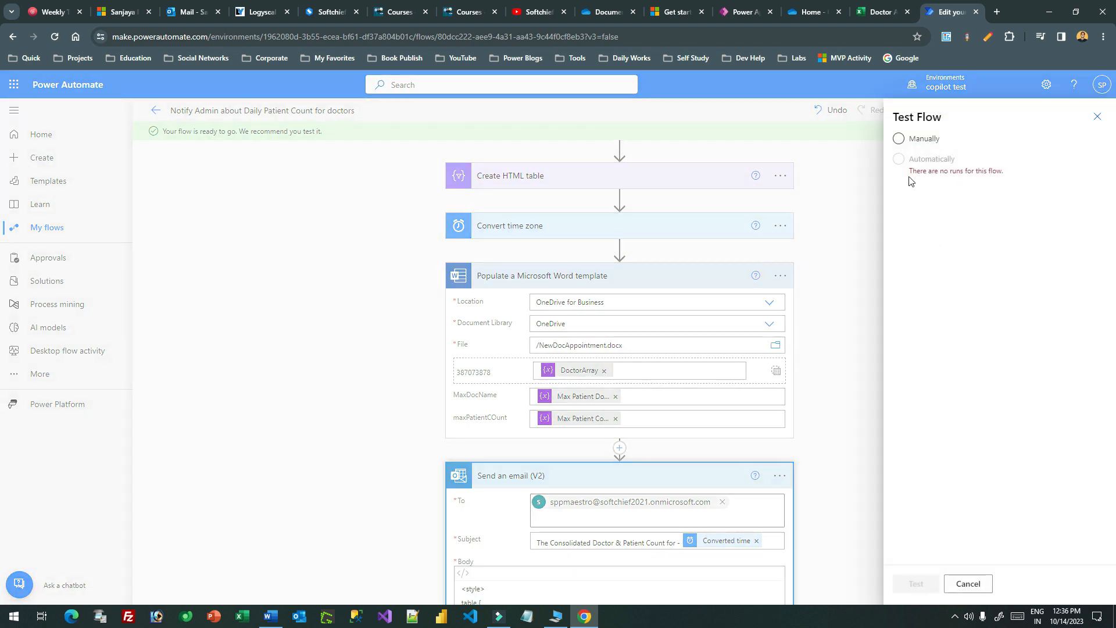
pyautogui.click(899, 139)
pyautogui.click(913, 583)
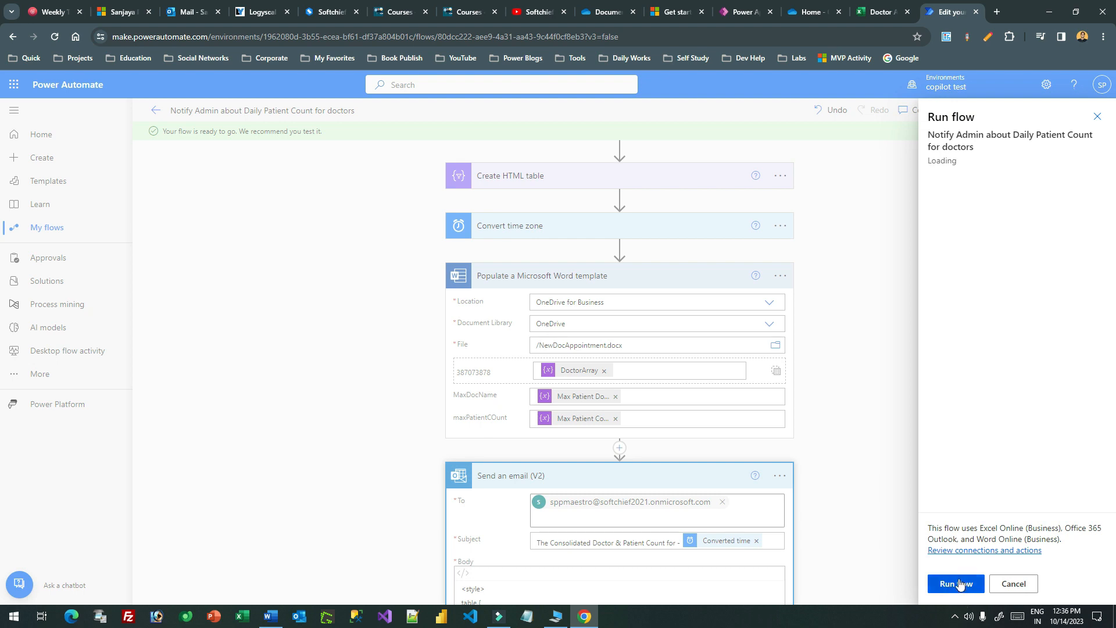
pyautogui.click(958, 579)
pyautogui.click(958, 580)
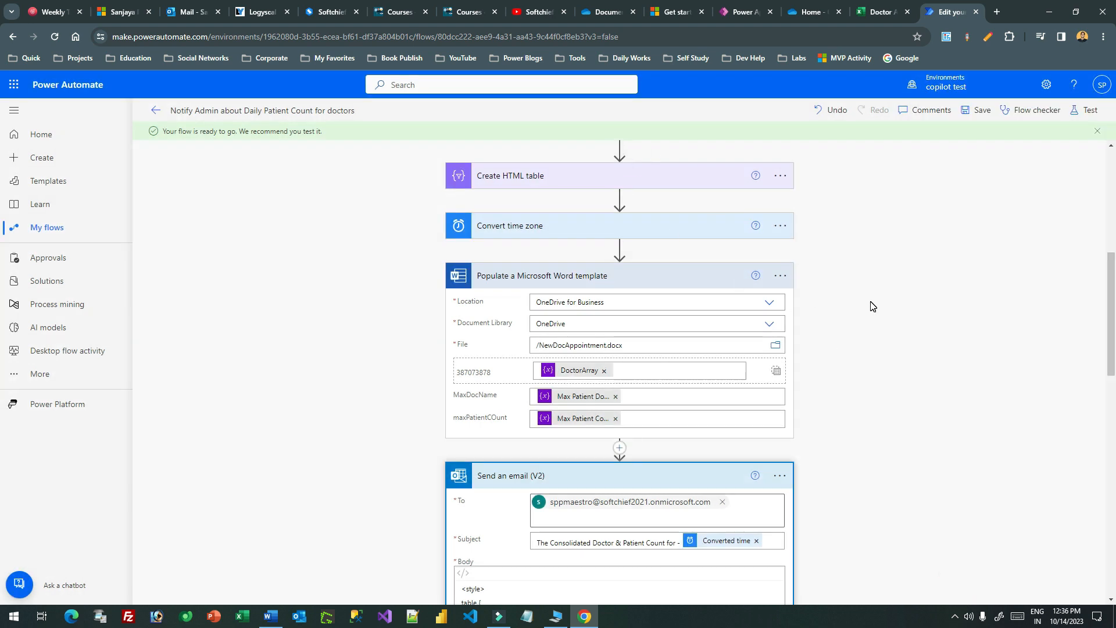
# Step: Open outlook.office.com/mail/ in a new browser tab and sign in with the account that receives the flow's email
pyautogui.click(997, 12)
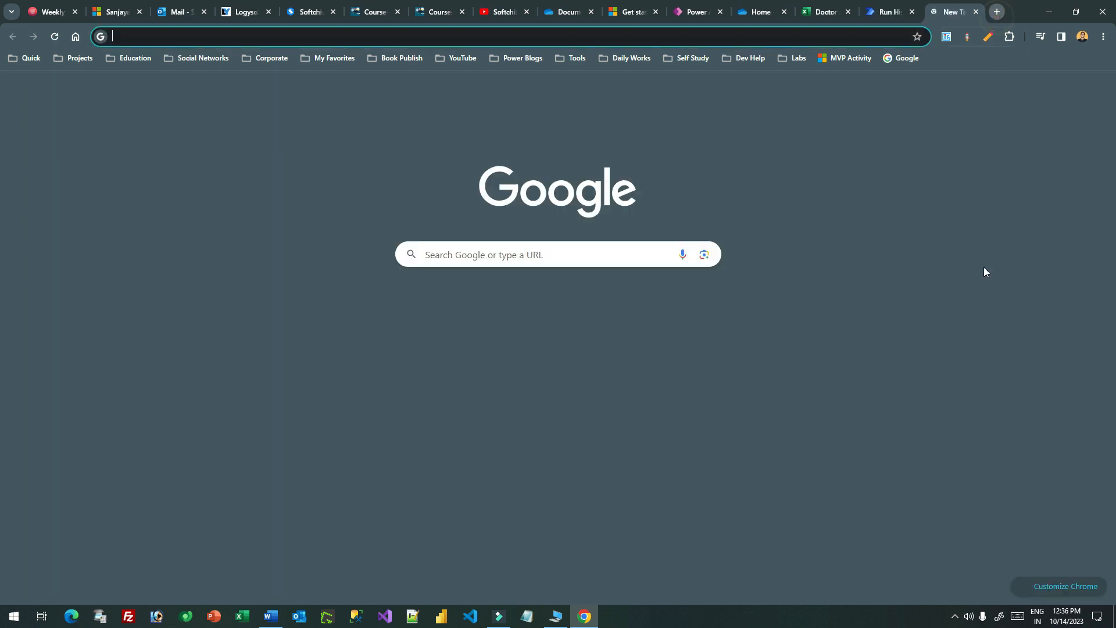
pyautogui.write('outlook.office.com/mail/')
pyautogui.press('Return')
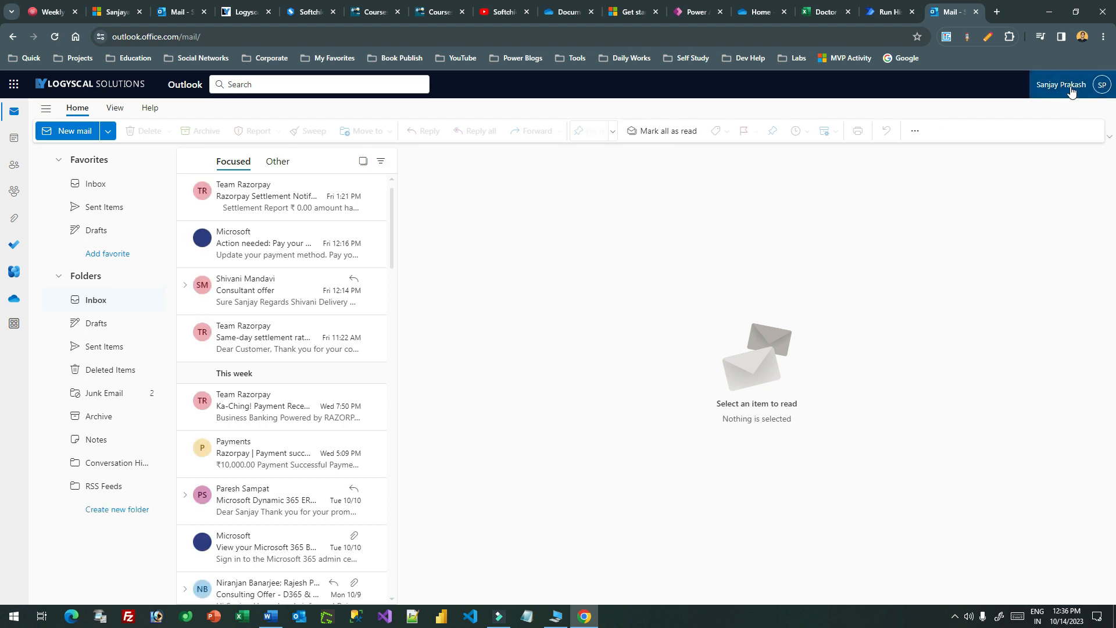
pyautogui.click(1072, 92)
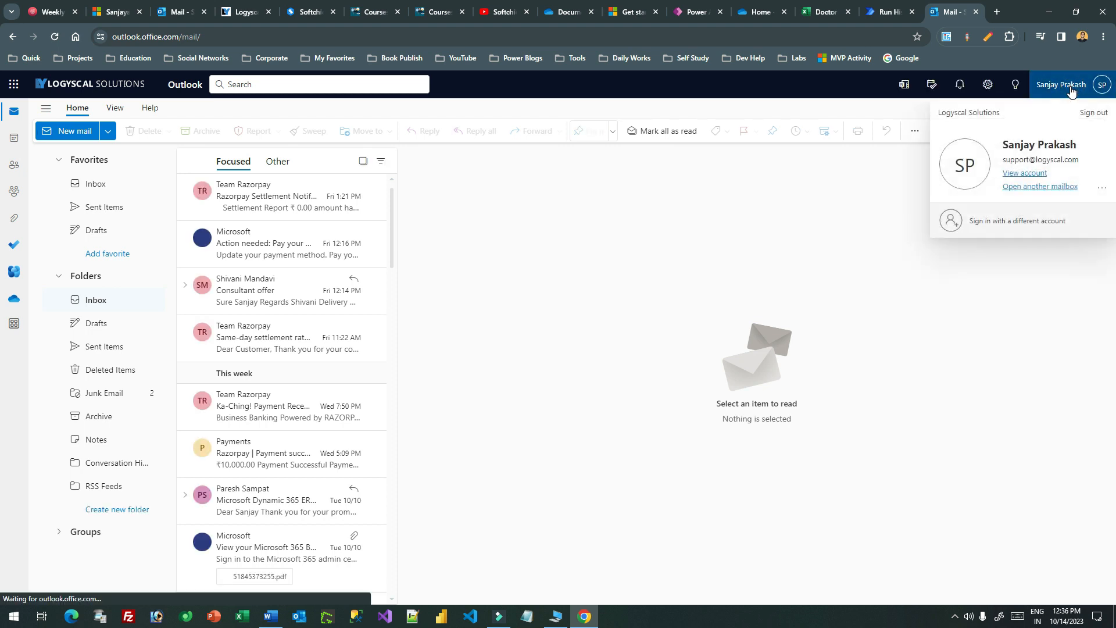
pyautogui.click(997, 220)
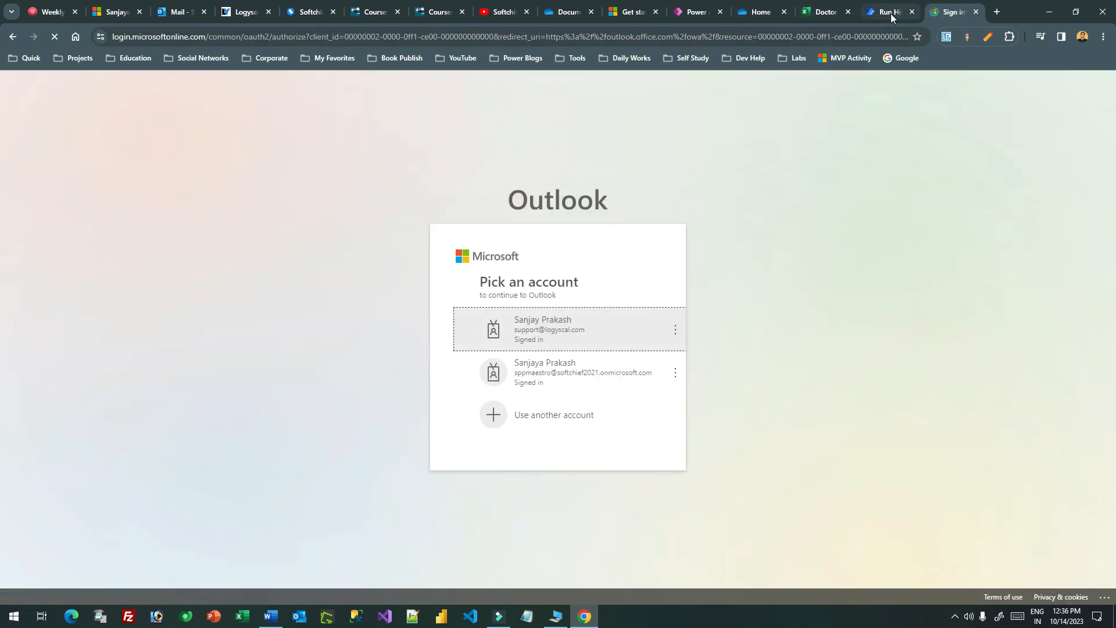
pyautogui.click(586, 370)
# Step: Go back to the Power Automate flow run, close its error details and reopen the flow for editing
pyautogui.click(890, 14)
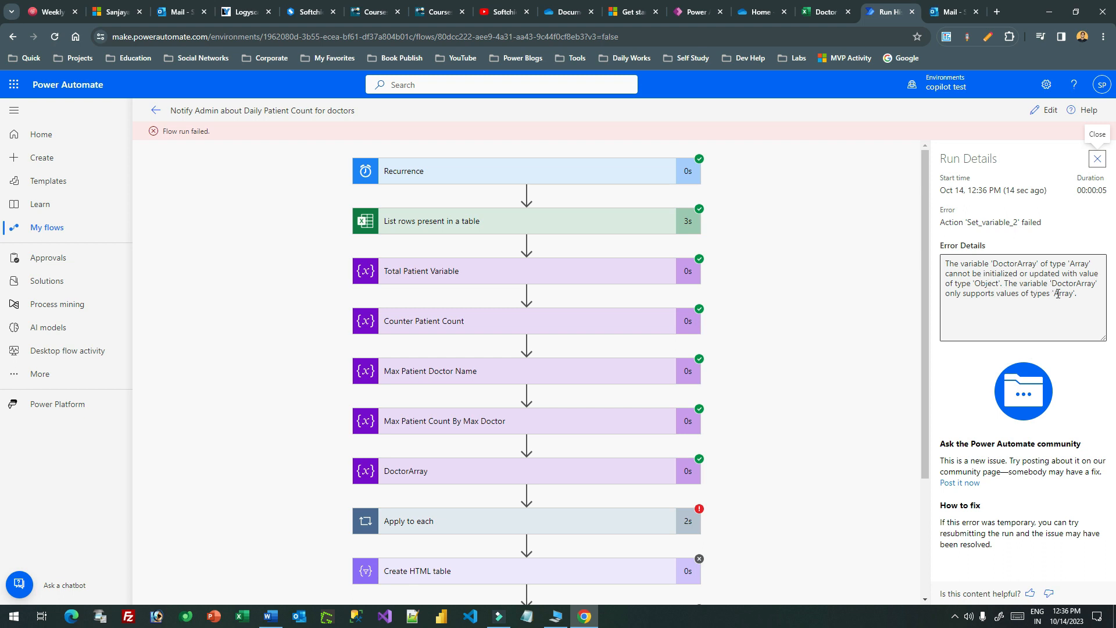
pyautogui.click(1097, 158)
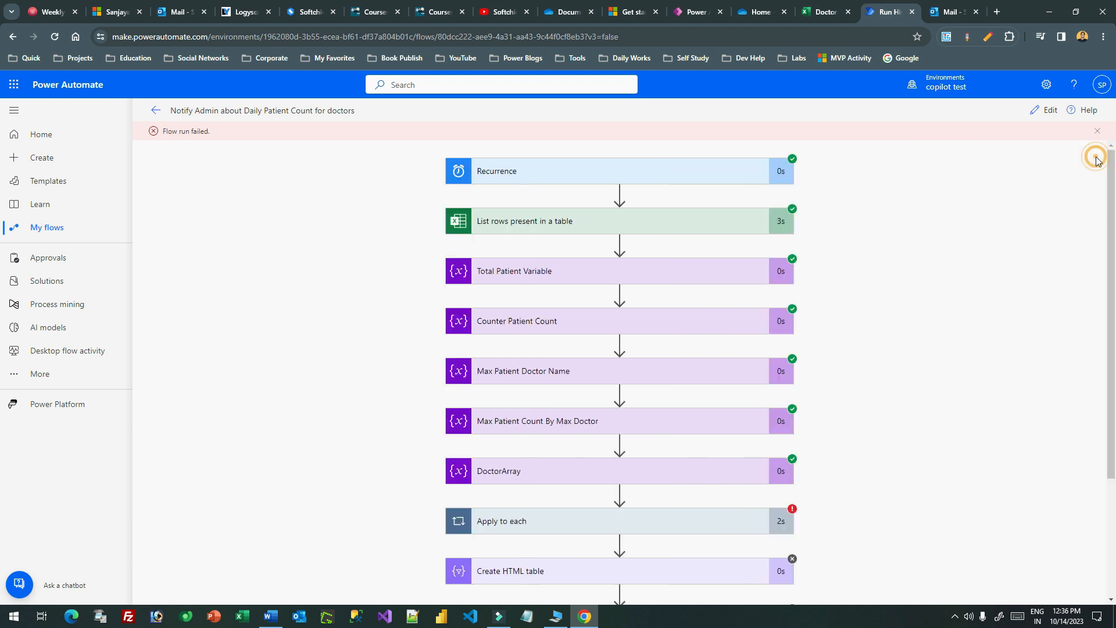
pyautogui.click(1045, 110)
# Step: Examine the DoctorArray value in the Set variable 2 action inside the Apply to each loop
pyautogui.click(890, 286)
pyautogui.scroll(-10, 890, 290)
pyautogui.scroll(3, 891, 291)
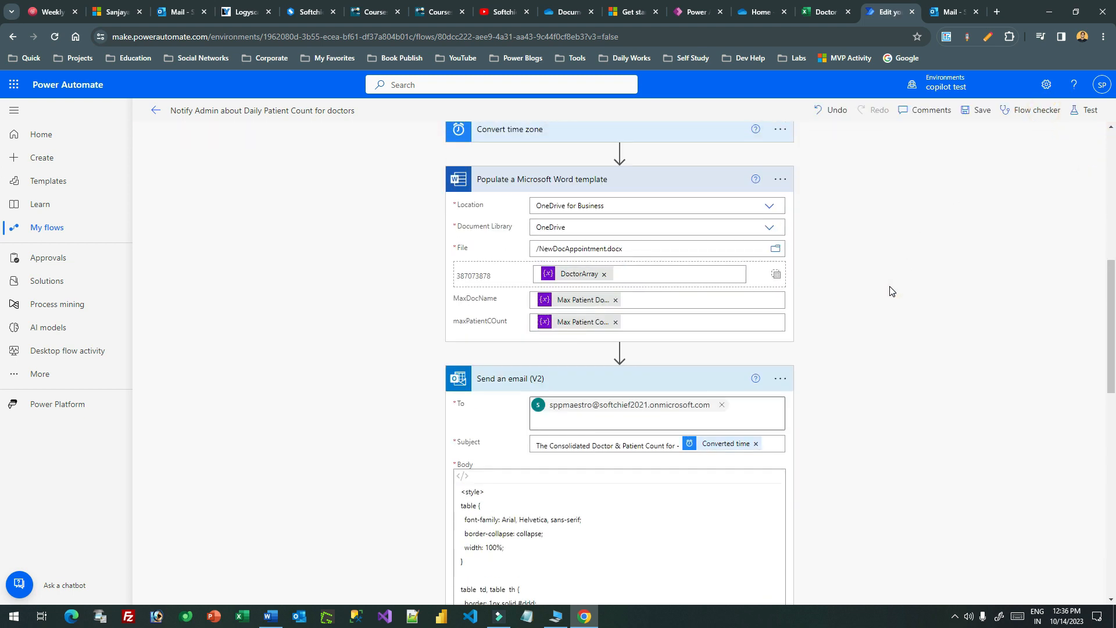
pyautogui.scroll(6, 889, 291)
pyautogui.scroll(-7, 890, 291)
pyautogui.scroll(5, 890, 291)
pyautogui.click(559, 334)
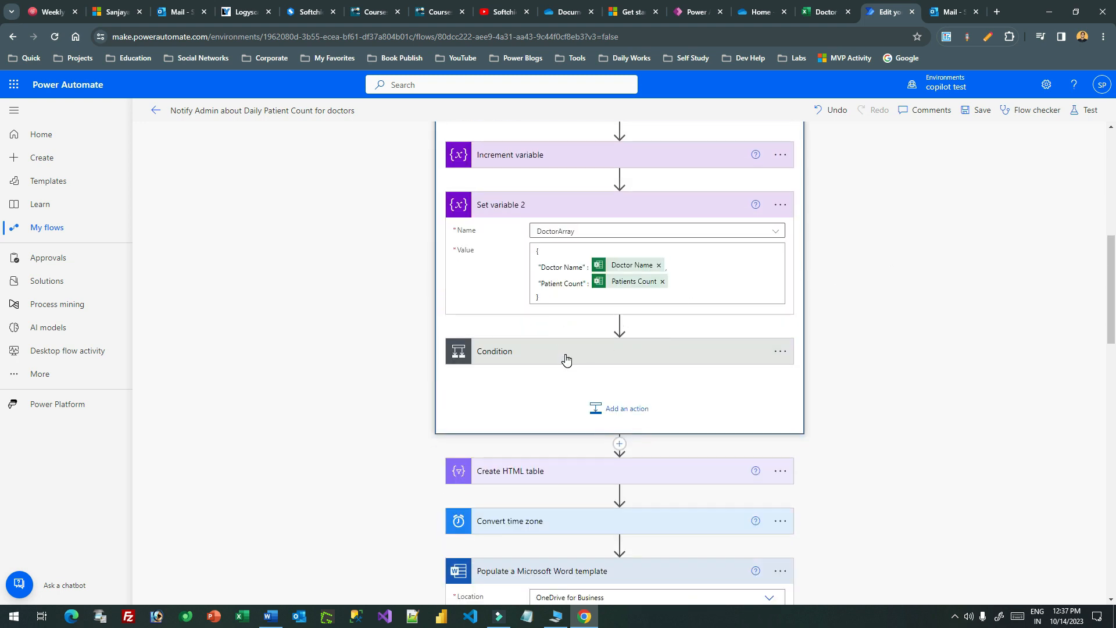
pyautogui.click(564, 354)
pyautogui.click(570, 353)
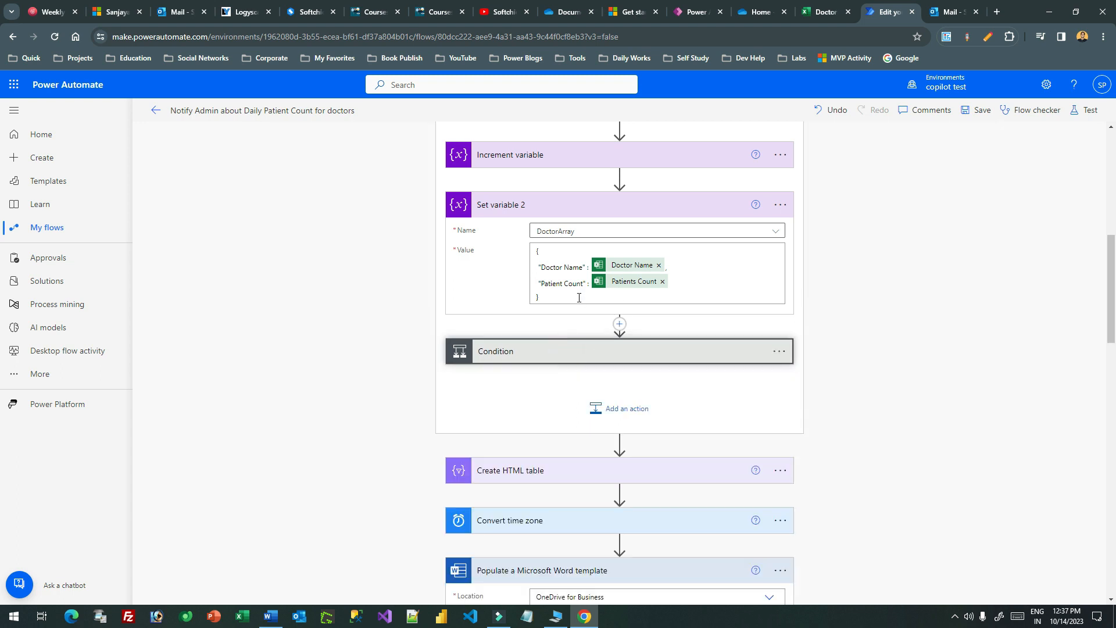
# Step: Wrap the object in the Set variable 2 value in square brackets and save the flow
pyautogui.click(537, 252)
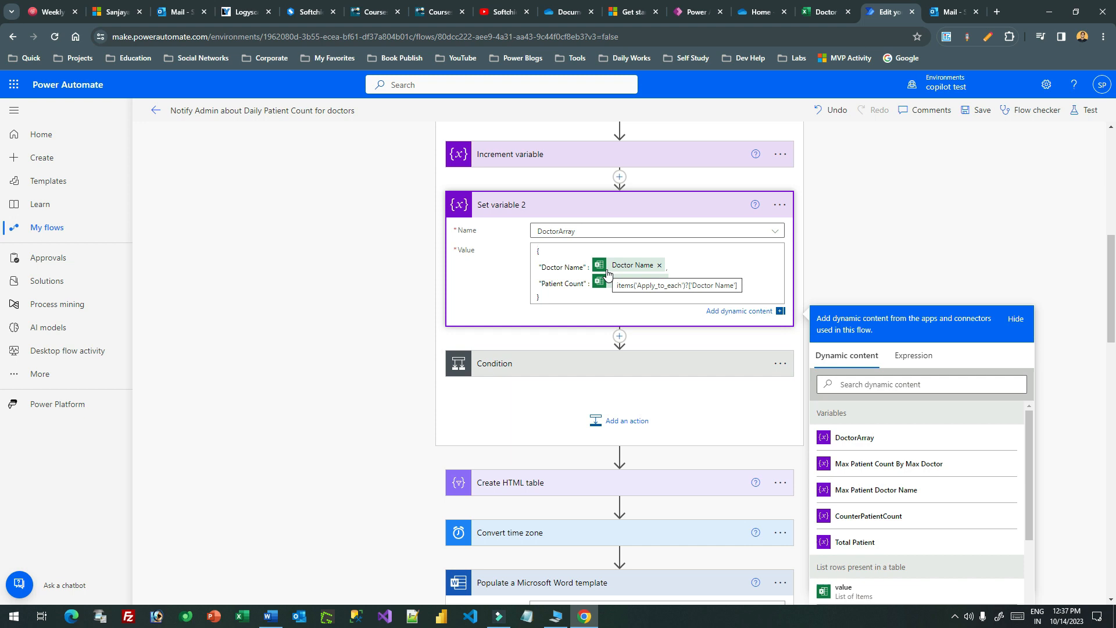
pyautogui.press('Return')
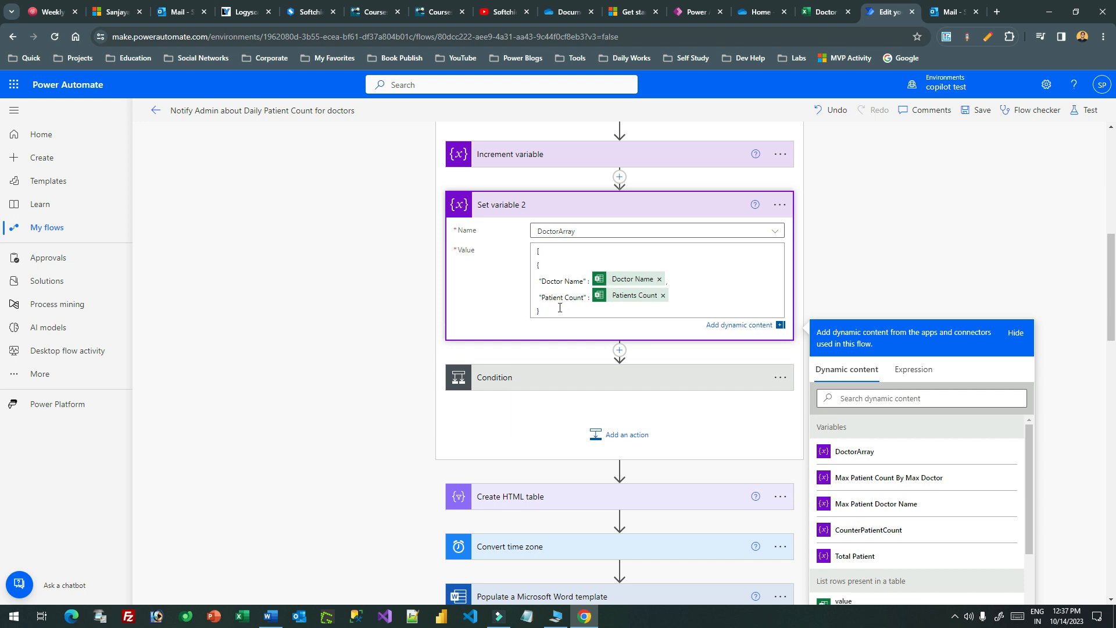
pyautogui.click(588, 312)
pyautogui.press('Return')
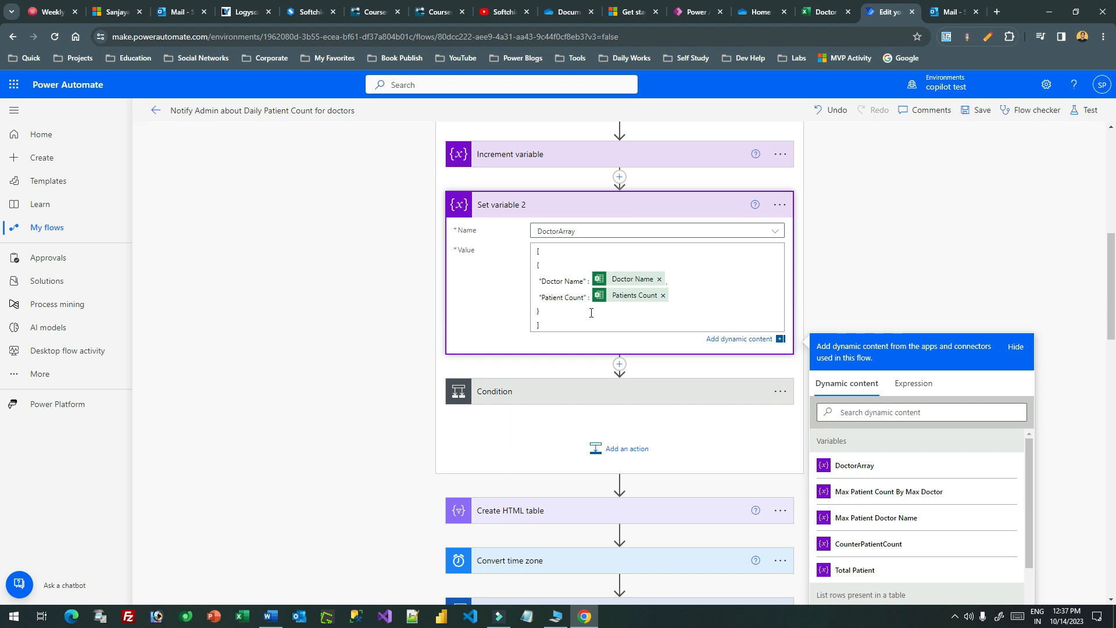
pyautogui.click(913, 219)
pyautogui.click(981, 110)
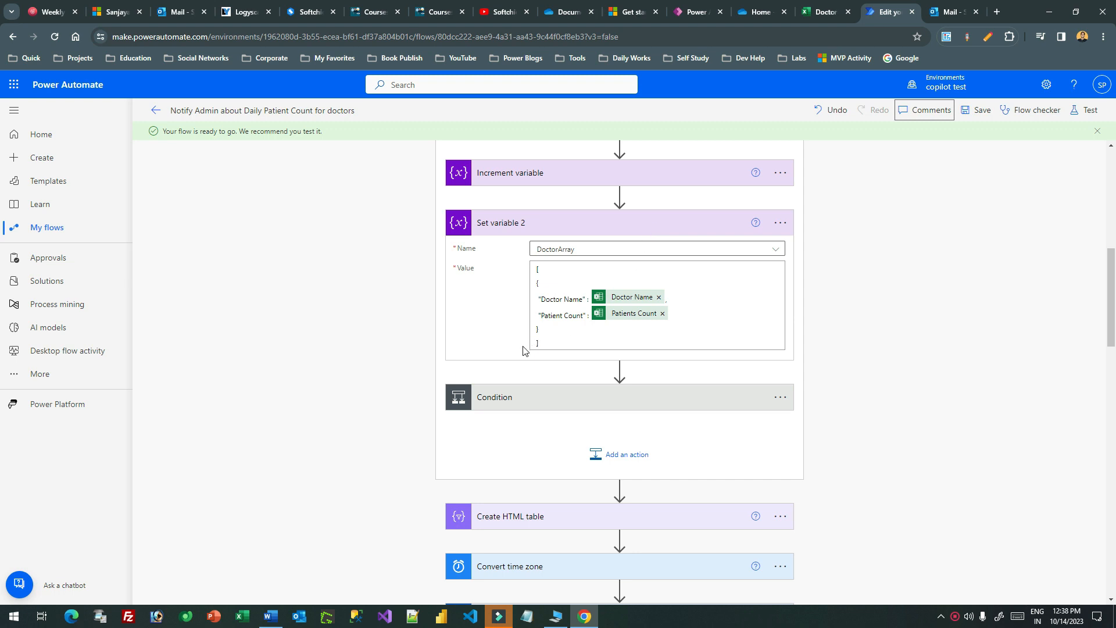
# Step: Copy the object with Doctor Name and Patient Count from the Set variable 2 value, and delete that action
pyautogui.moveTo(543, 333); pyautogui.dragTo(536, 279)
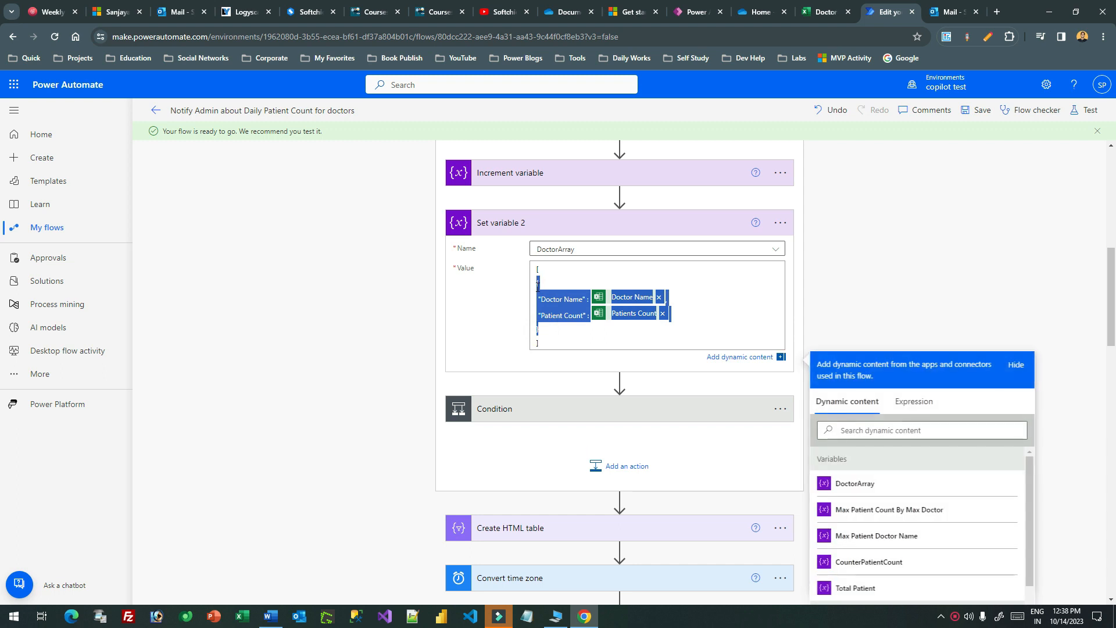
pyautogui.click(780, 223)
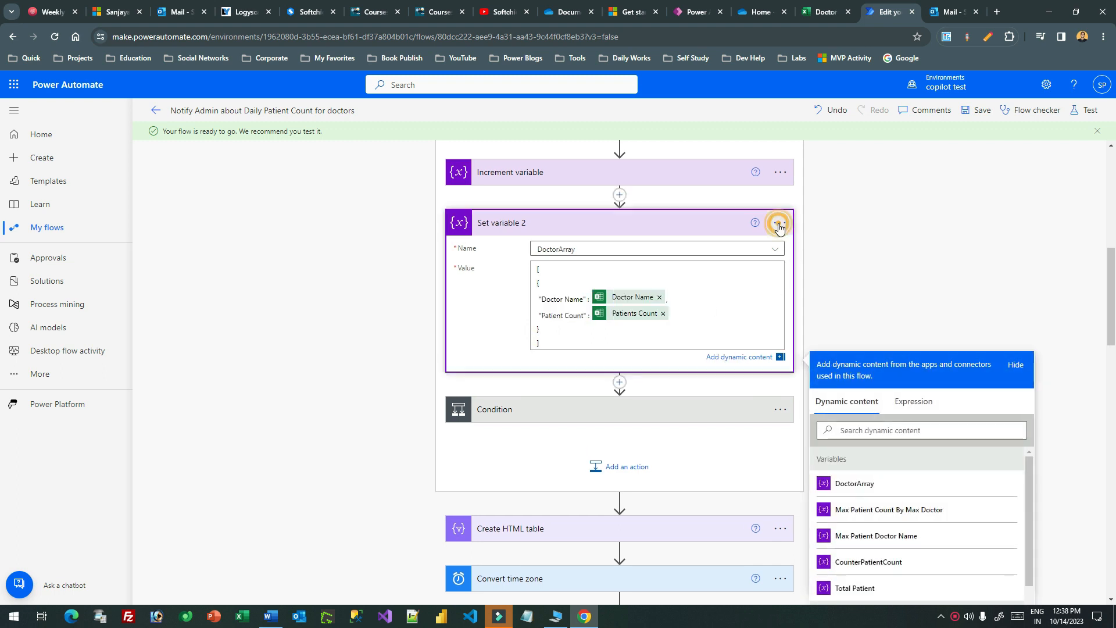
pyautogui.click(831, 388)
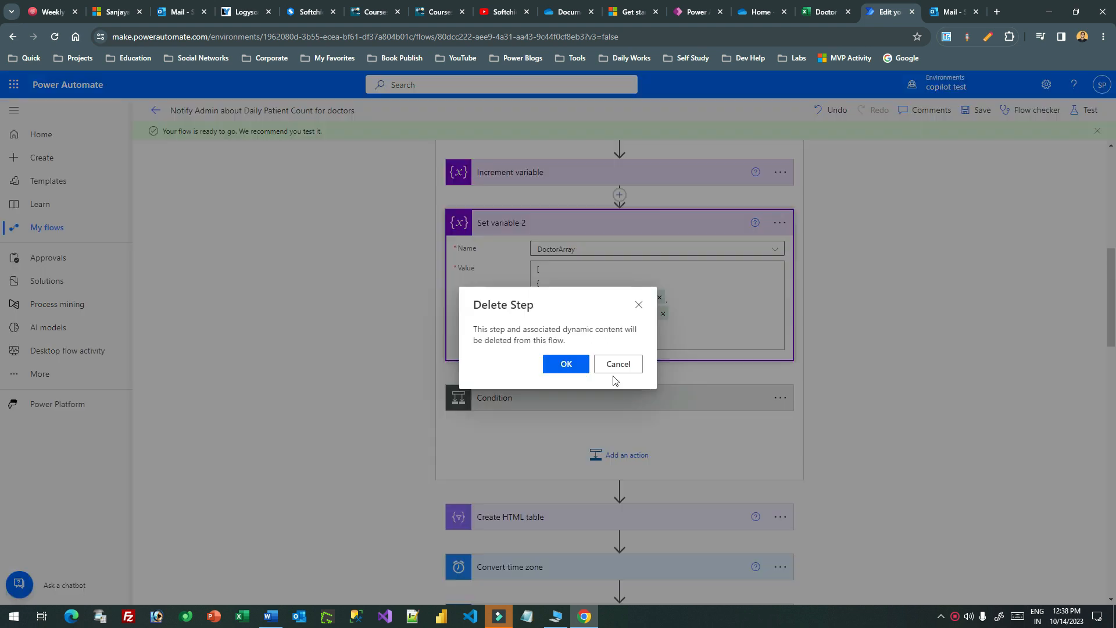
pyautogui.click(573, 364)
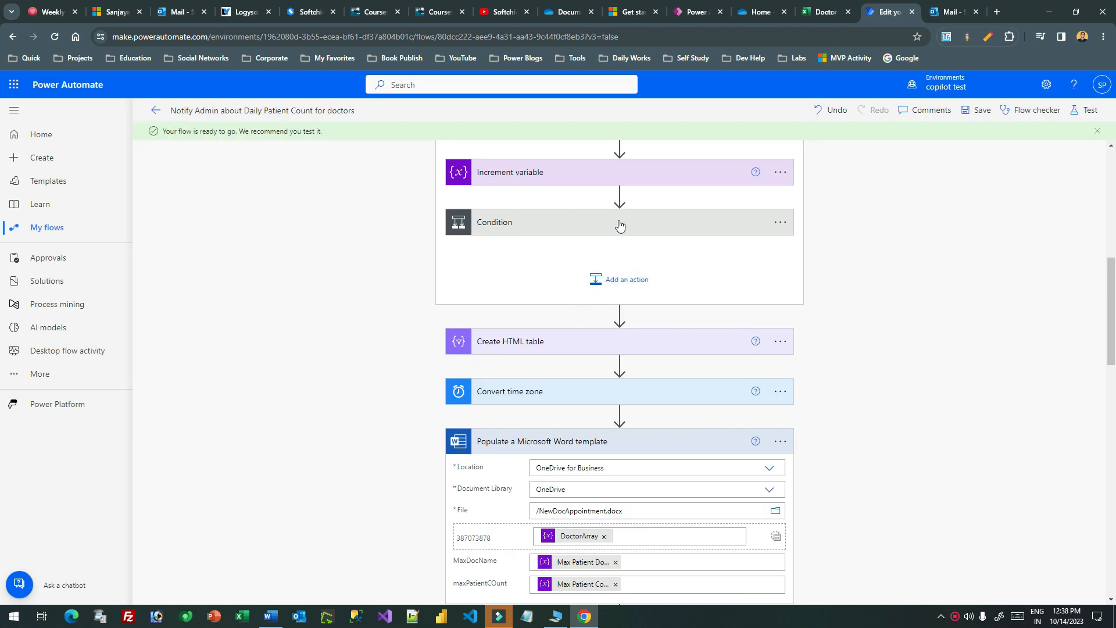
# Step: Add an Append to array variable action between Increment variable and Condition in the loop
pyautogui.click(619, 196)
pyautogui.click(619, 213)
pyautogui.click(514, 253)
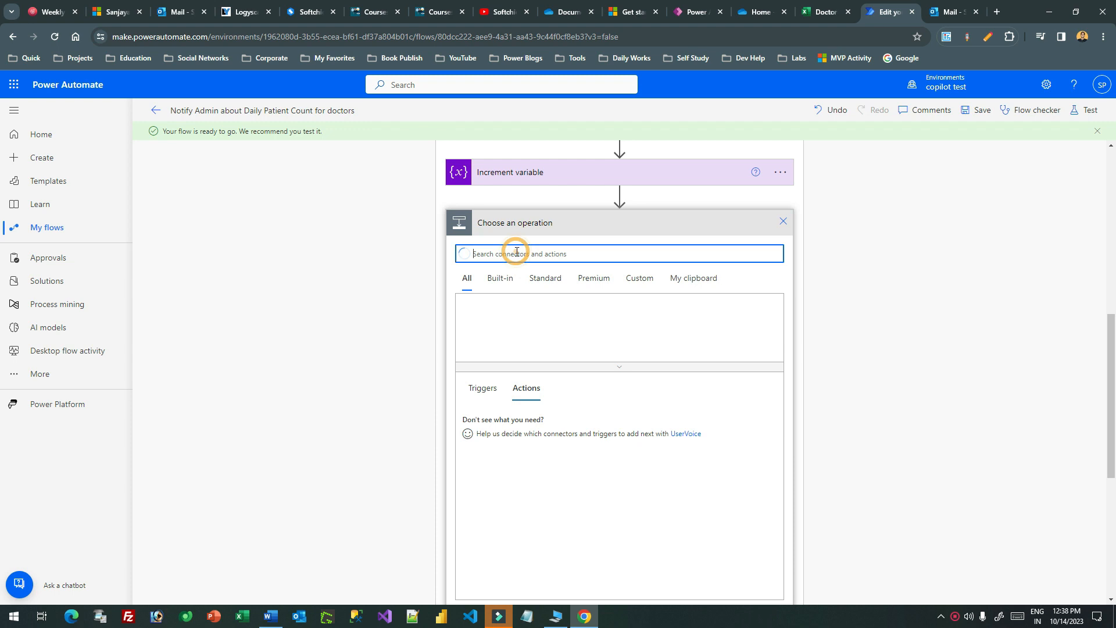
pyautogui.write('variable')
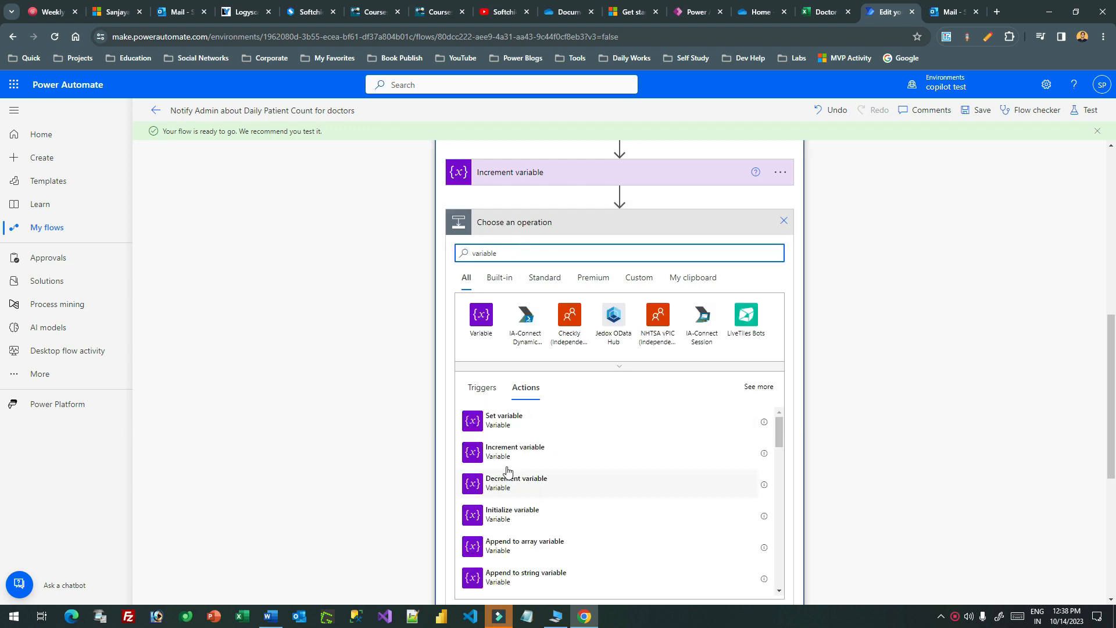
pyautogui.click(533, 544)
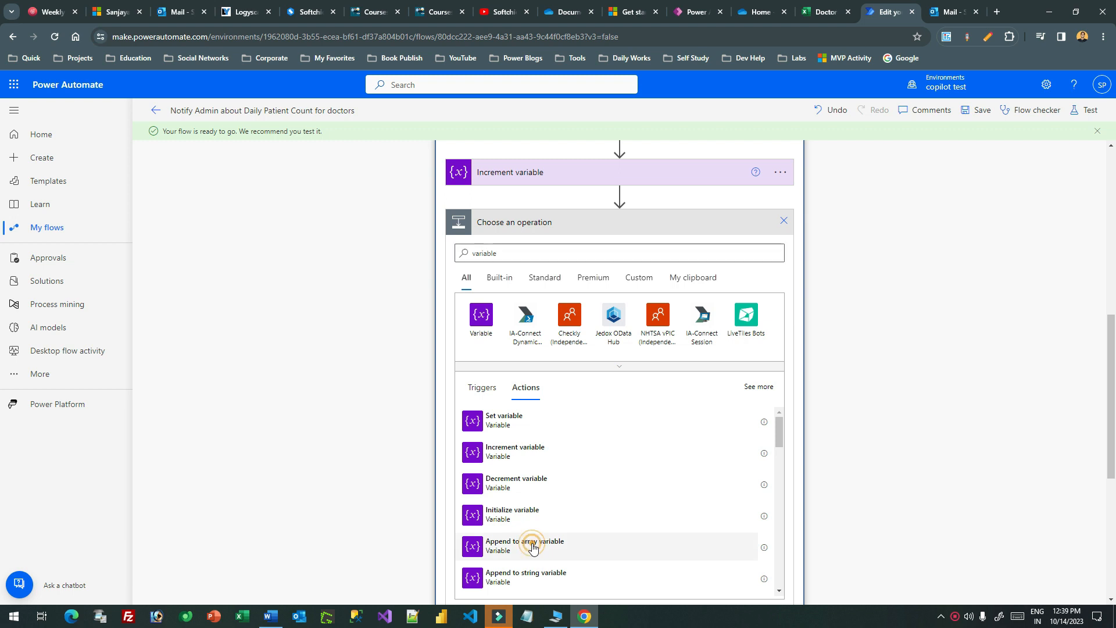
# Step: Append to DoctorArray an object pairing "Doctor Name" with Doctor Name and "Patient Count" with Patients Count, and save the flow
pyautogui.click(575, 249)
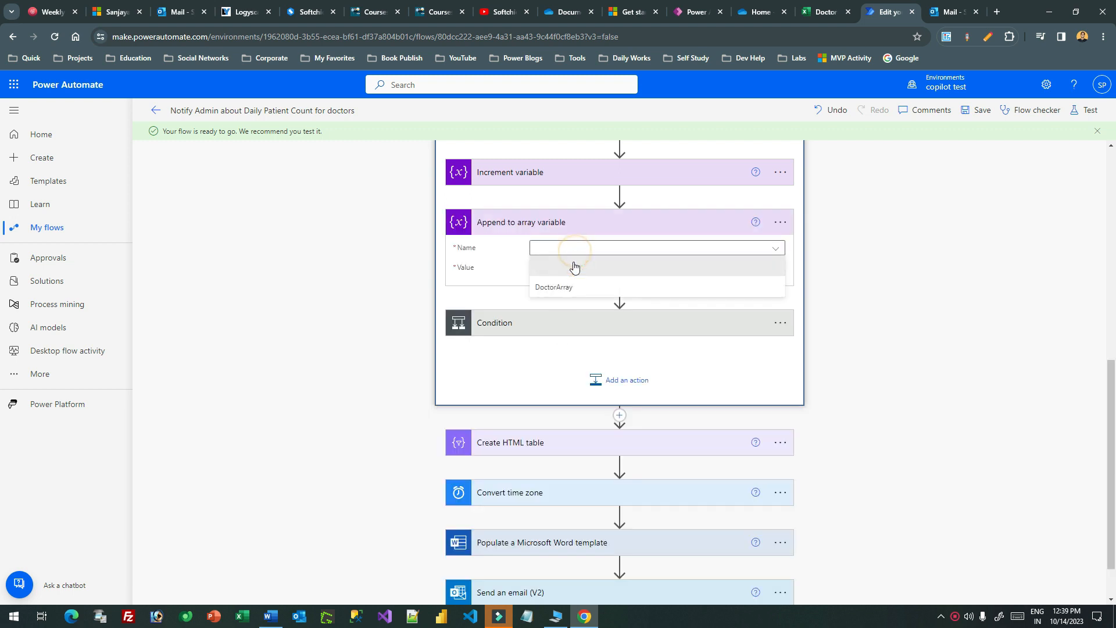
pyautogui.click(573, 281)
pyautogui.click(571, 249)
pyautogui.click(571, 282)
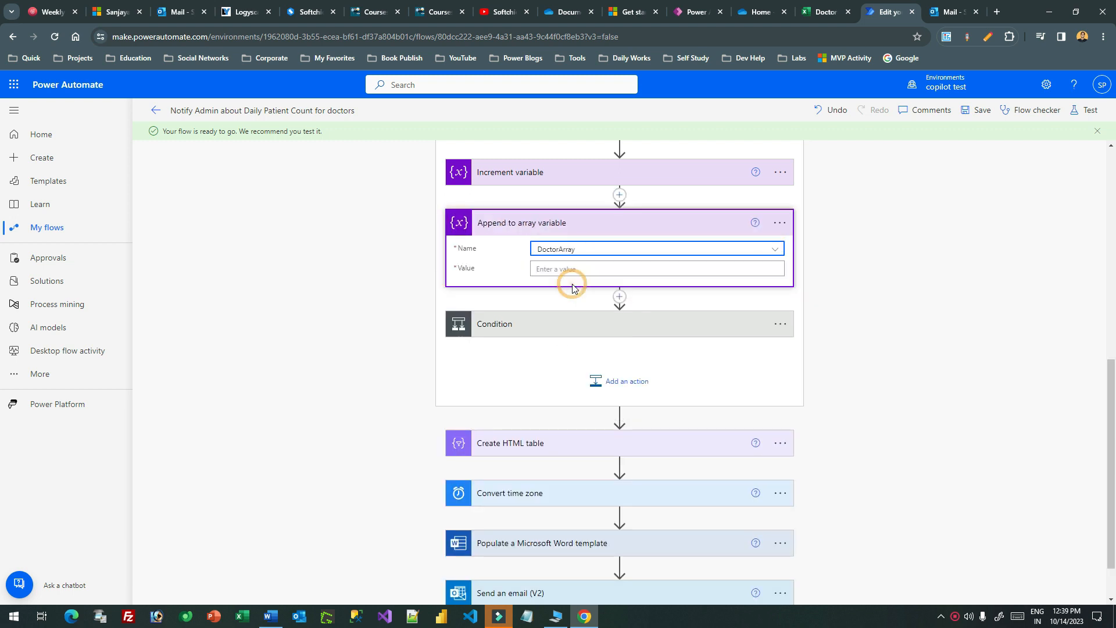
pyautogui.click(554, 271)
pyautogui.write('{ "Doctor Name" : Doctor Name, "Patient Count" : Patients Count }')
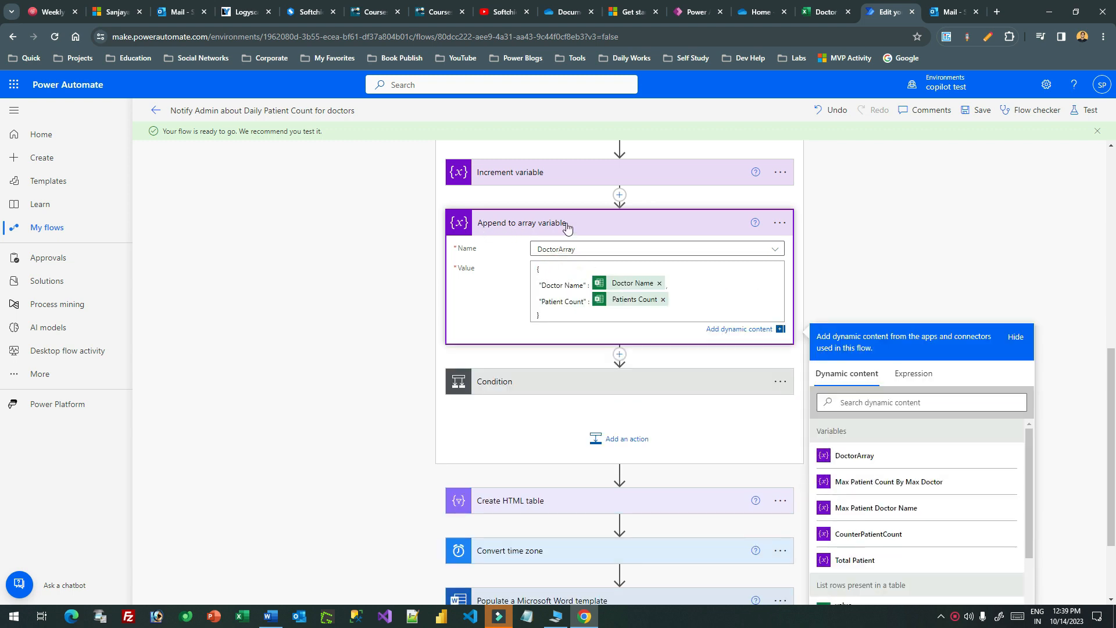
pyautogui.click(979, 110)
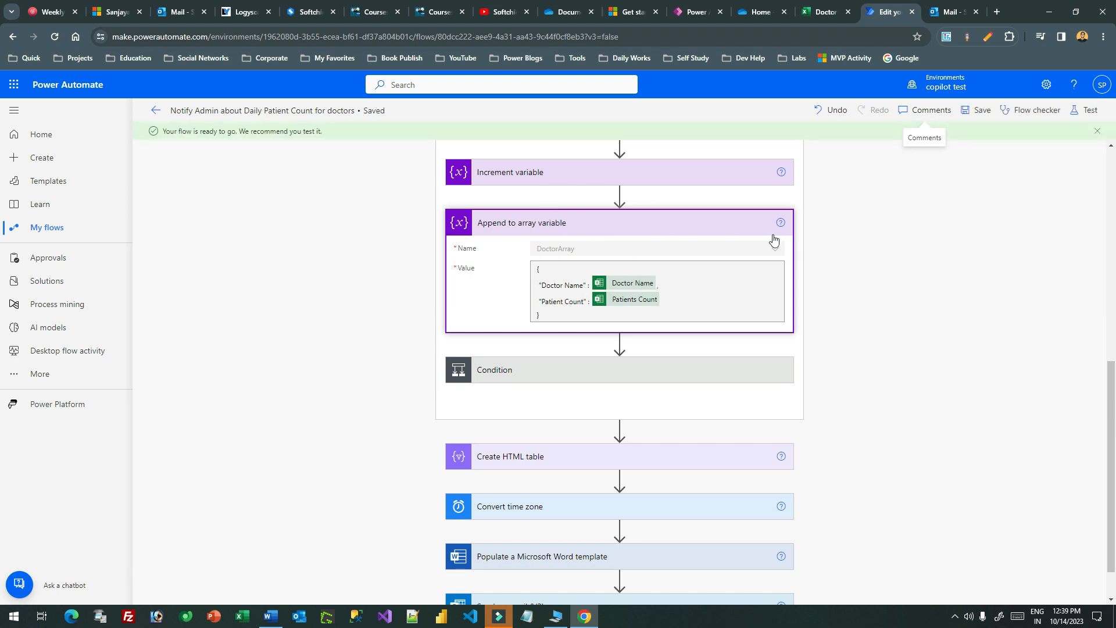
# Step: Test the flow with the Automatically option and follow the run through to the Send an email (V2) action
pyautogui.click(1085, 110)
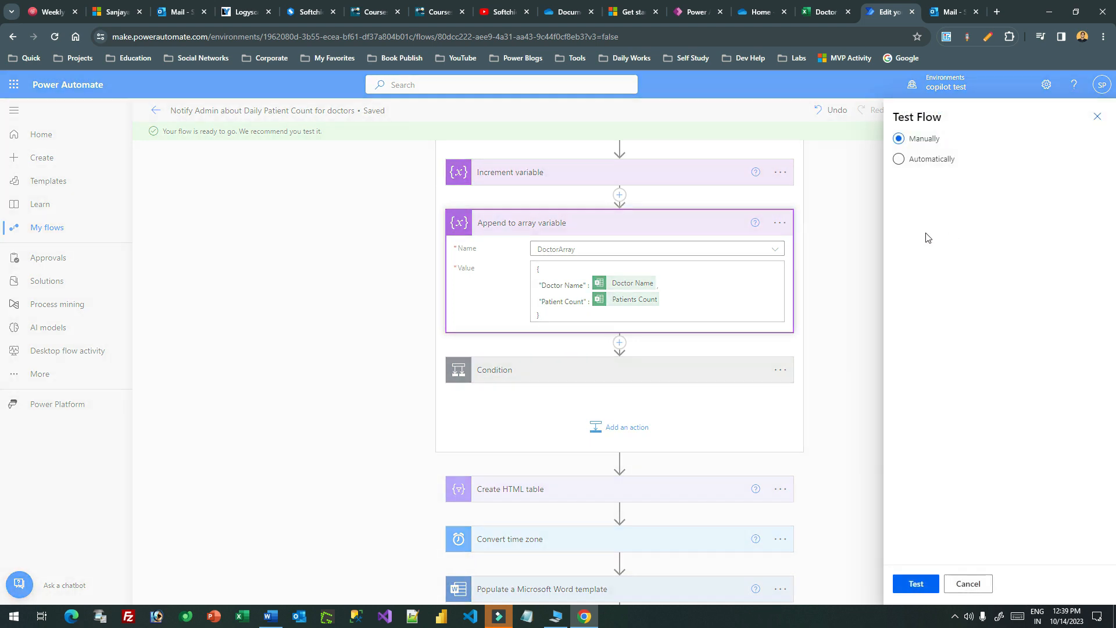
pyautogui.click(899, 159)
pyautogui.click(918, 180)
pyautogui.click(903, 201)
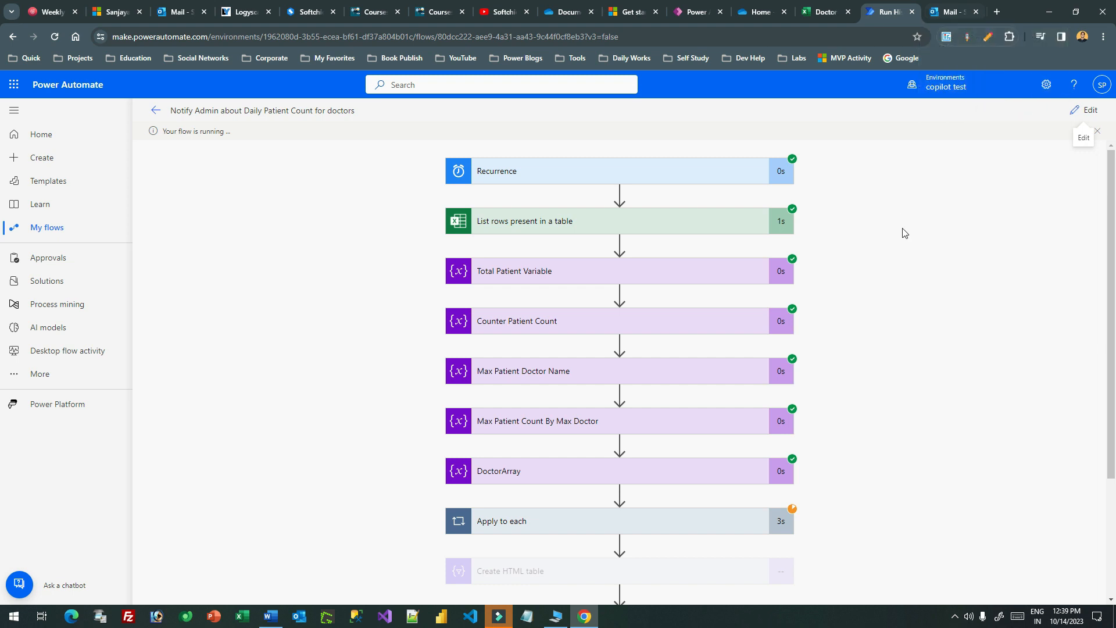
pyautogui.scroll(-3, 893, 256)
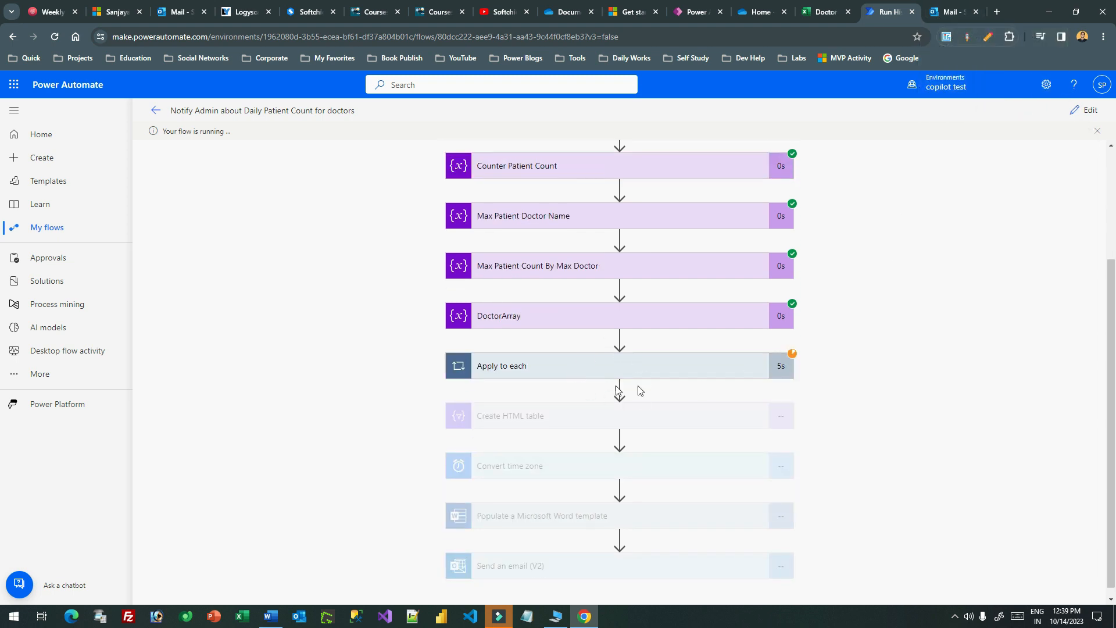
pyautogui.scroll(-1, 878, 295)
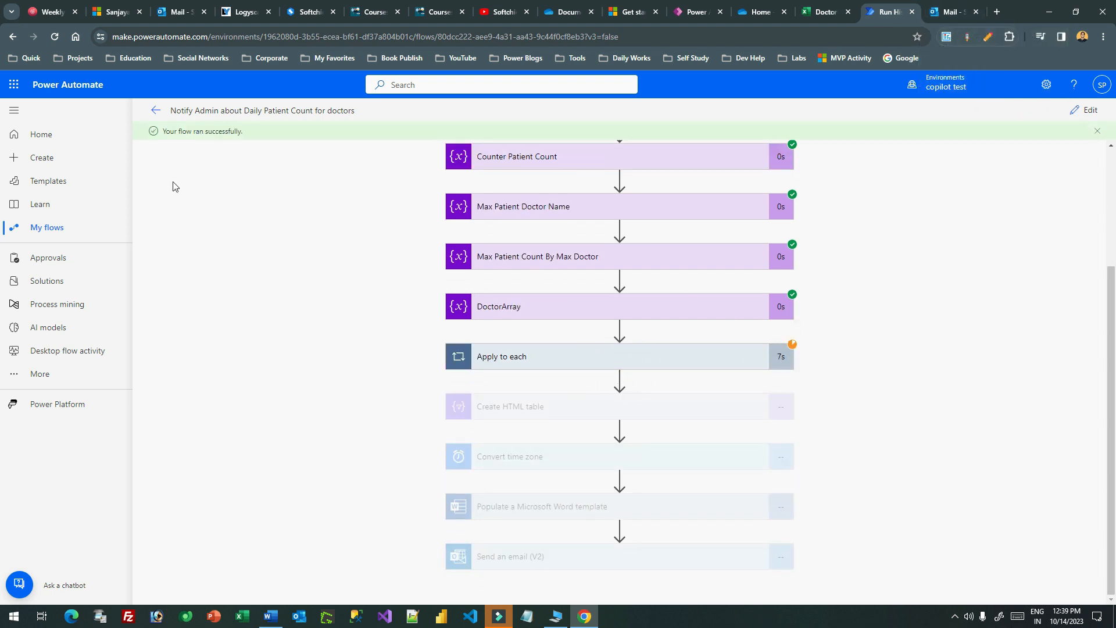
pyautogui.moveTo(164, 131); pyautogui.dragTo(244, 134)
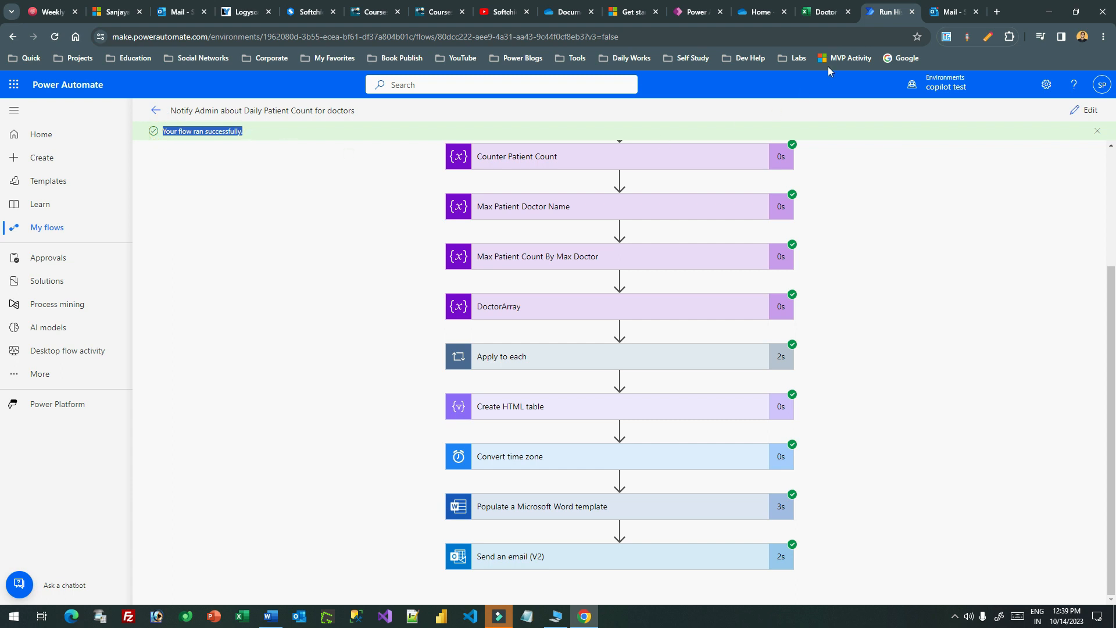
# Step: Switch to Outlook and open the newest Consolidated Doctor & Patient Count email, sent at 12:39 PM
pyautogui.click(953, 12)
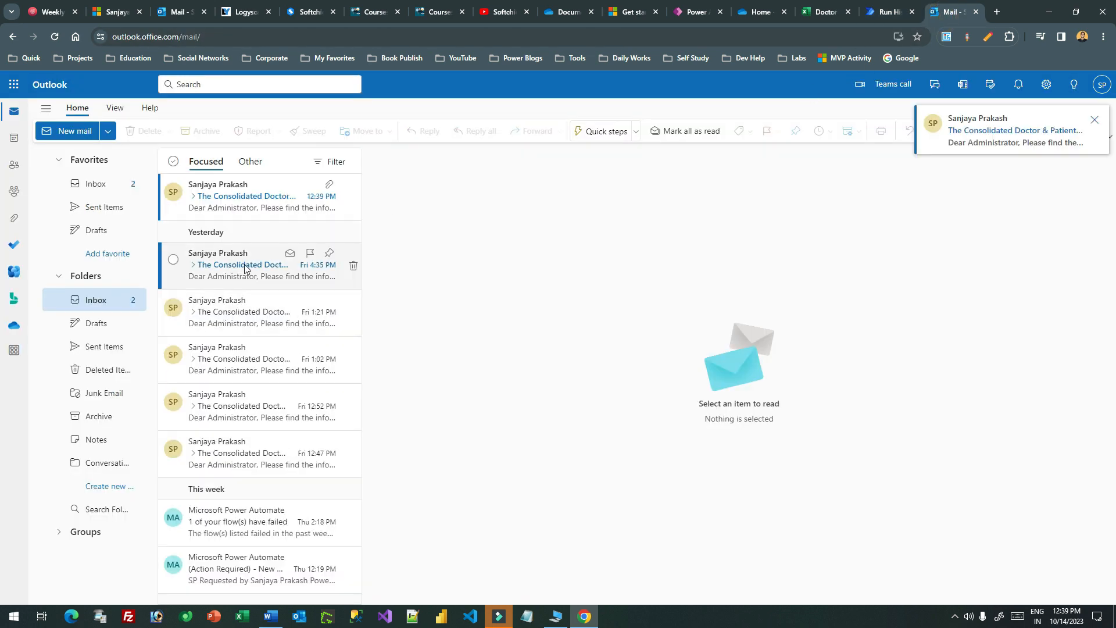
pyautogui.click(239, 299)
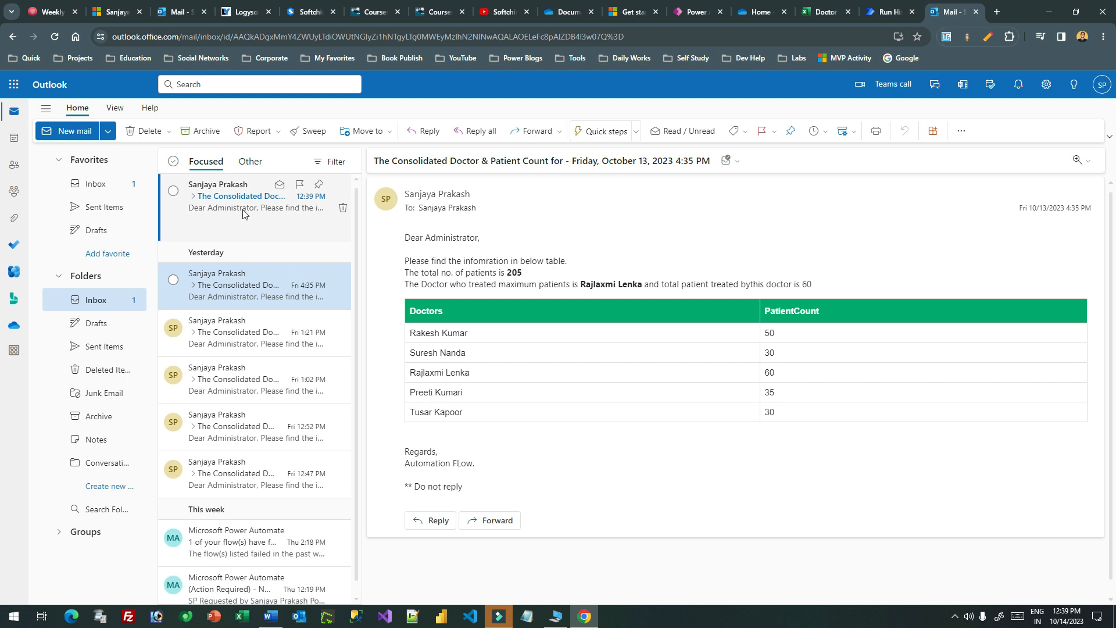
pyautogui.click(241, 203)
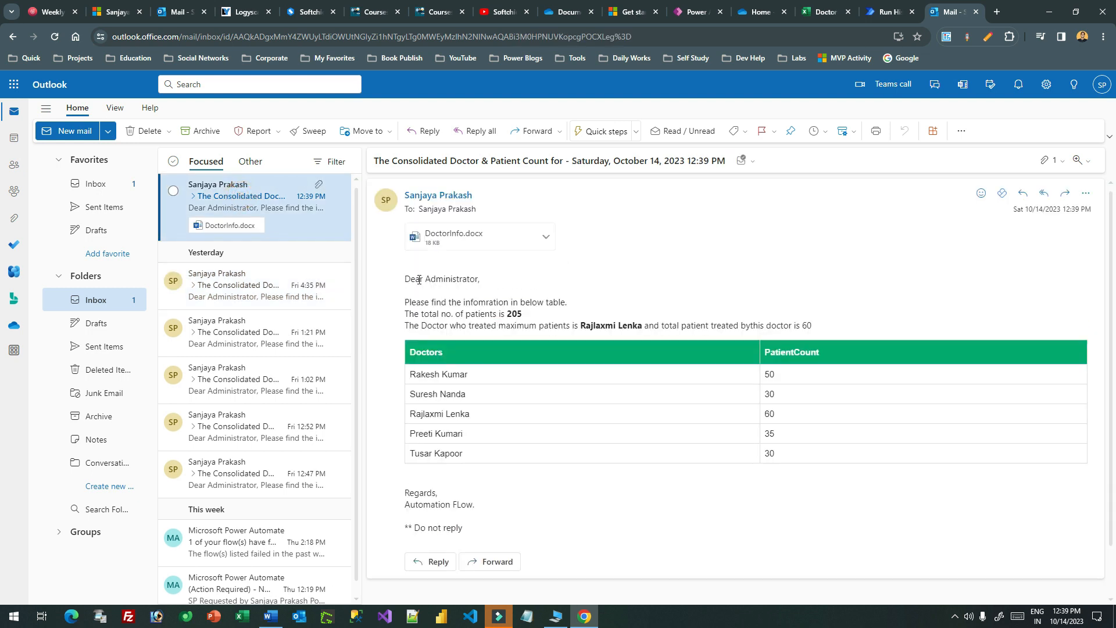
# Step: Check the email's total patient number, its top doctor and that doctor's count against the table rows
pyautogui.moveTo(413, 279); pyautogui.dragTo(503, 277)
pyautogui.moveTo(434, 302); pyautogui.dragTo(744, 397)
pyautogui.click(777, 433)
pyautogui.moveTo(579, 327); pyautogui.dragTo(642, 328)
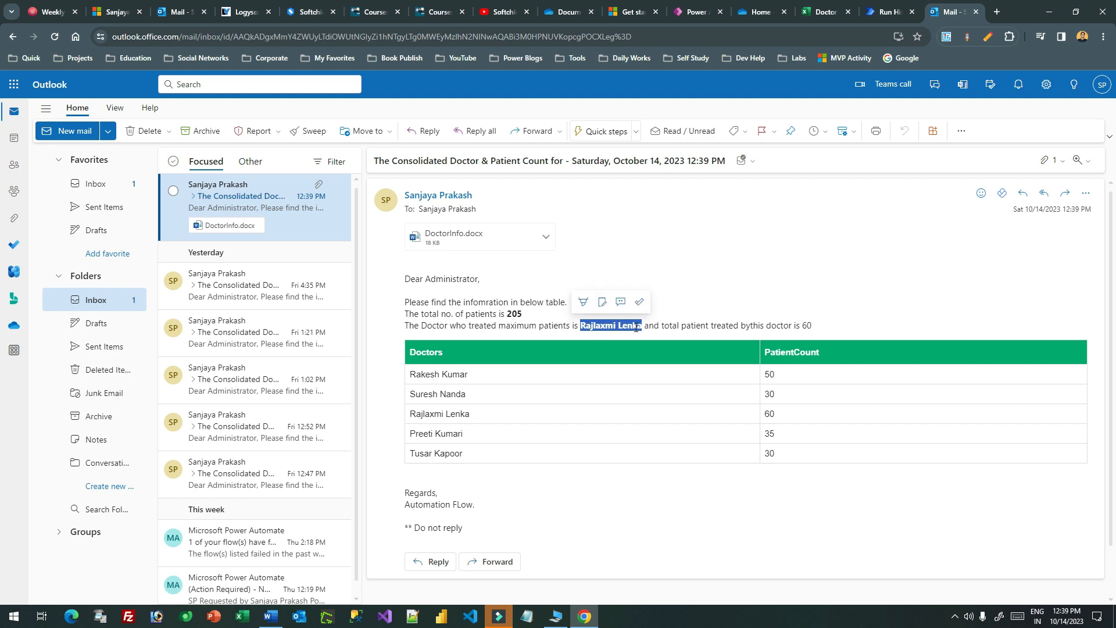
pyautogui.moveTo(810, 326); pyautogui.dragTo(679, 326)
pyautogui.moveTo(786, 412); pyautogui.dragTo(425, 413)
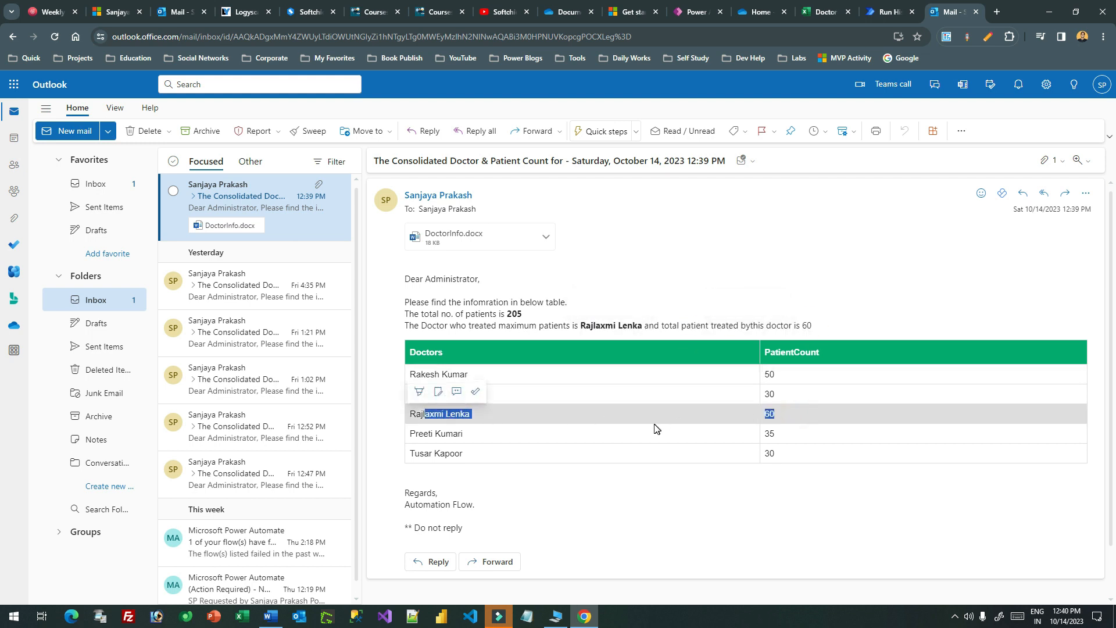
pyautogui.moveTo(507, 314); pyautogui.dragTo(801, 326)
pyautogui.moveTo(523, 314); pyautogui.dragTo(503, 309)
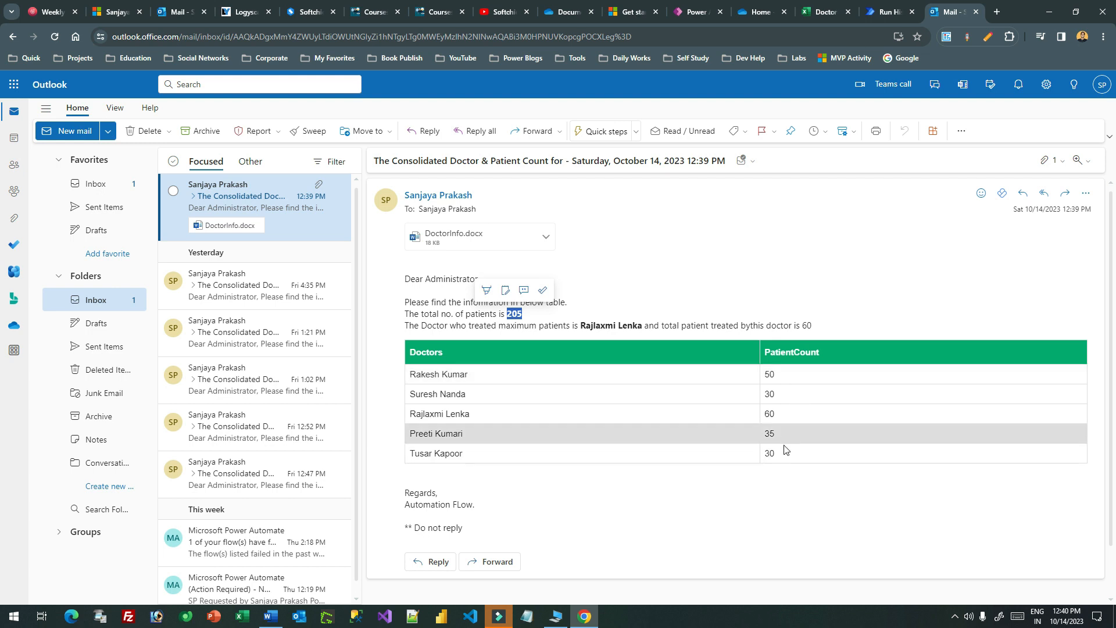
# Step: Preview the DoctorInfo.docx attachment and check its top doctor, maximum patient count and doctor table, then close the preview
pyautogui.click(685, 306)
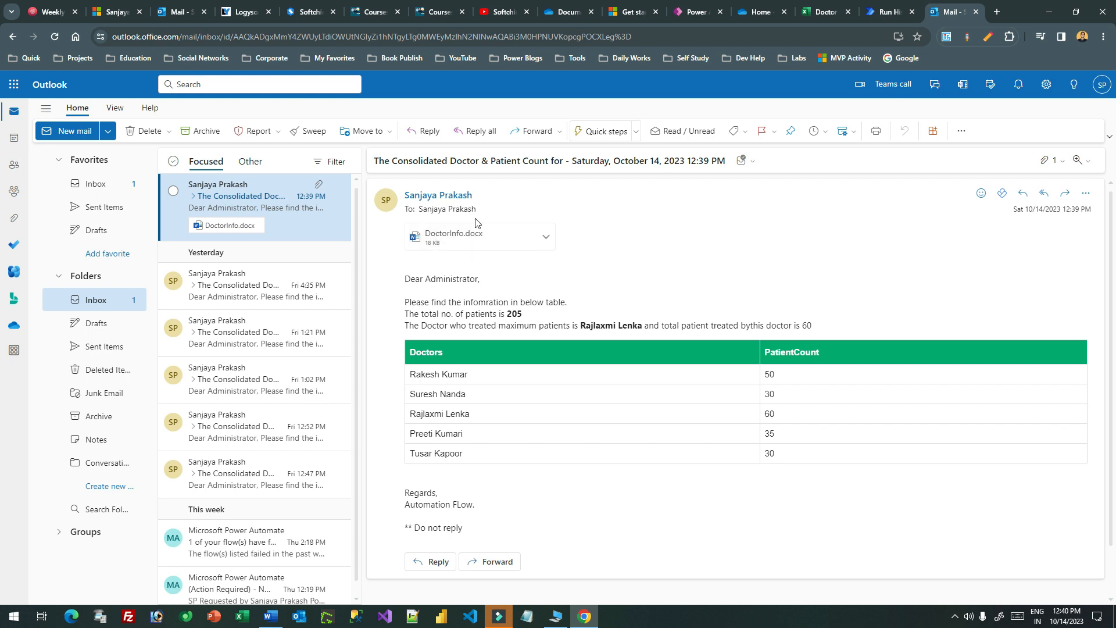
pyautogui.click(451, 237)
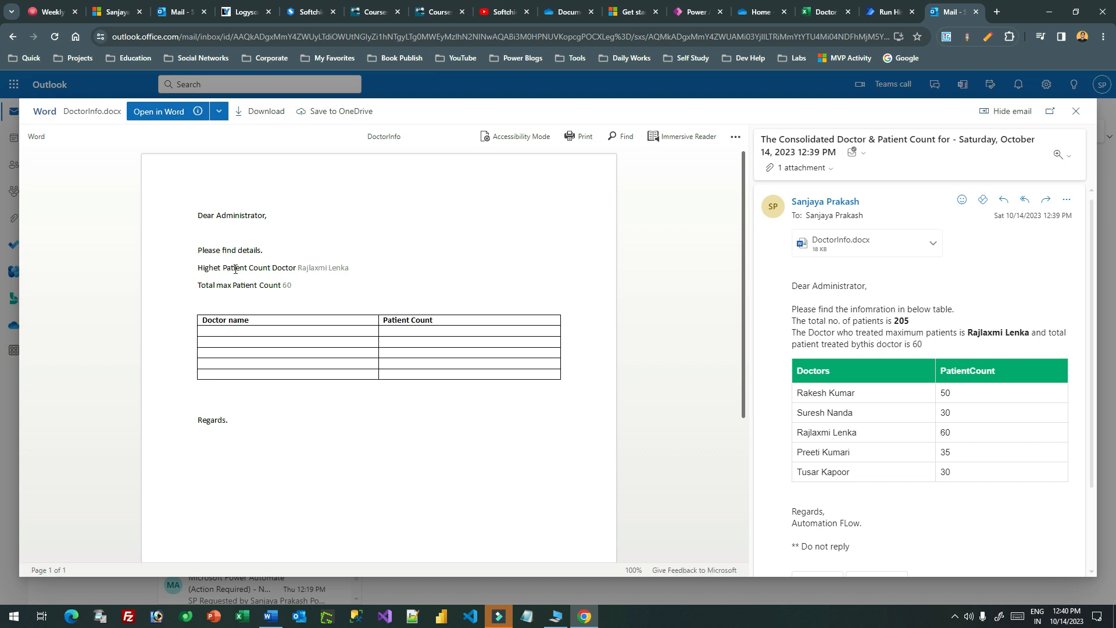
pyautogui.moveTo(297, 267); pyautogui.dragTo(344, 267)
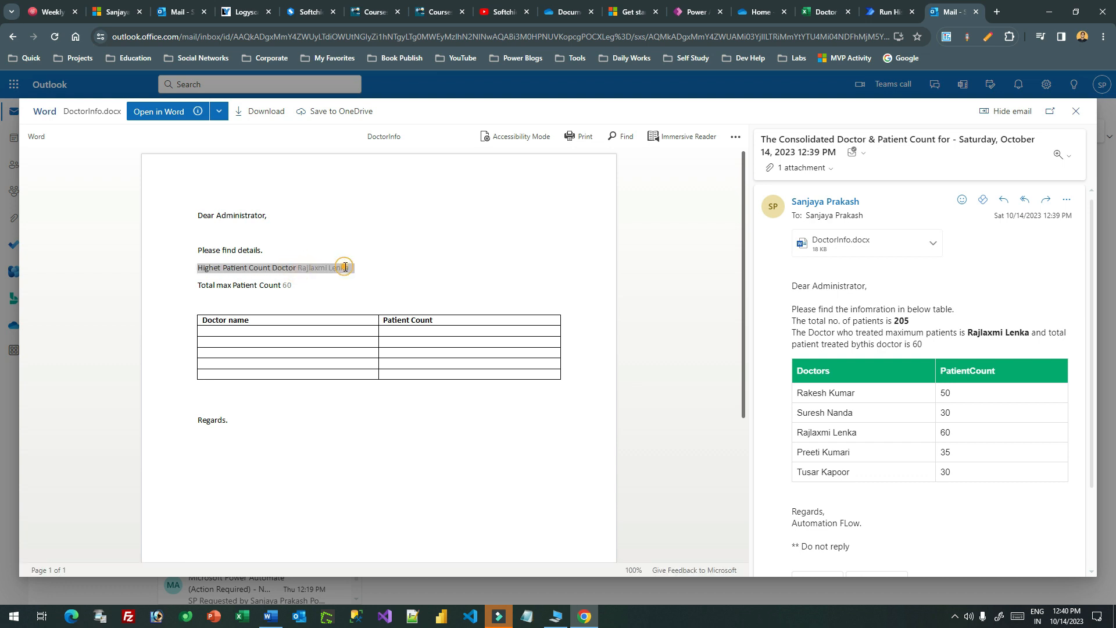
pyautogui.click(344, 266)
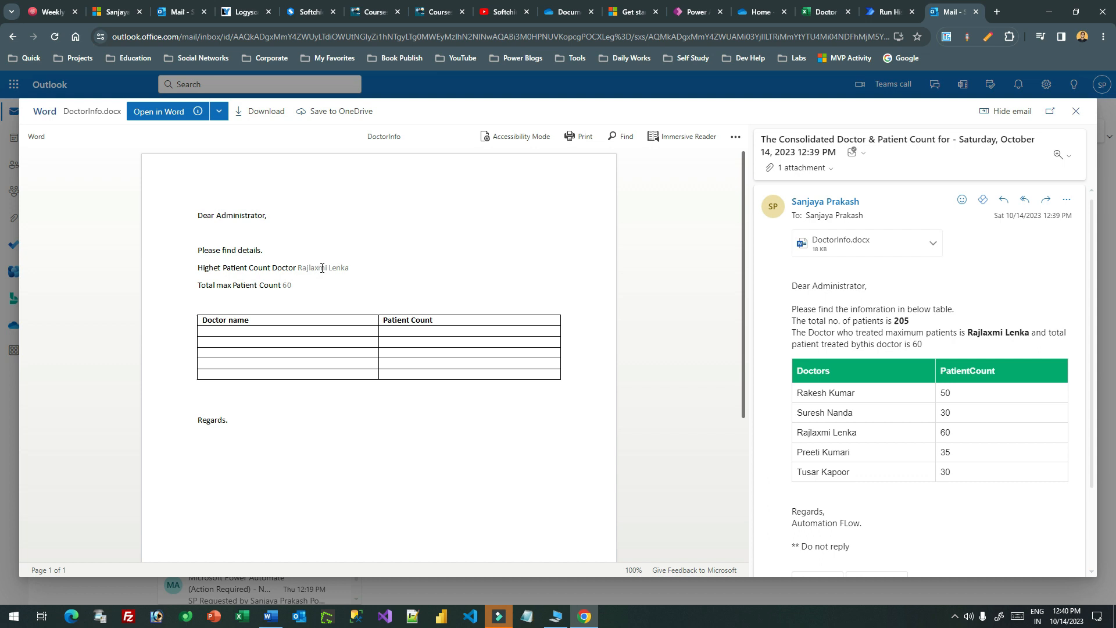
pyautogui.tripleClick(286, 284)
pyautogui.click(300, 284)
pyautogui.click(1076, 111)
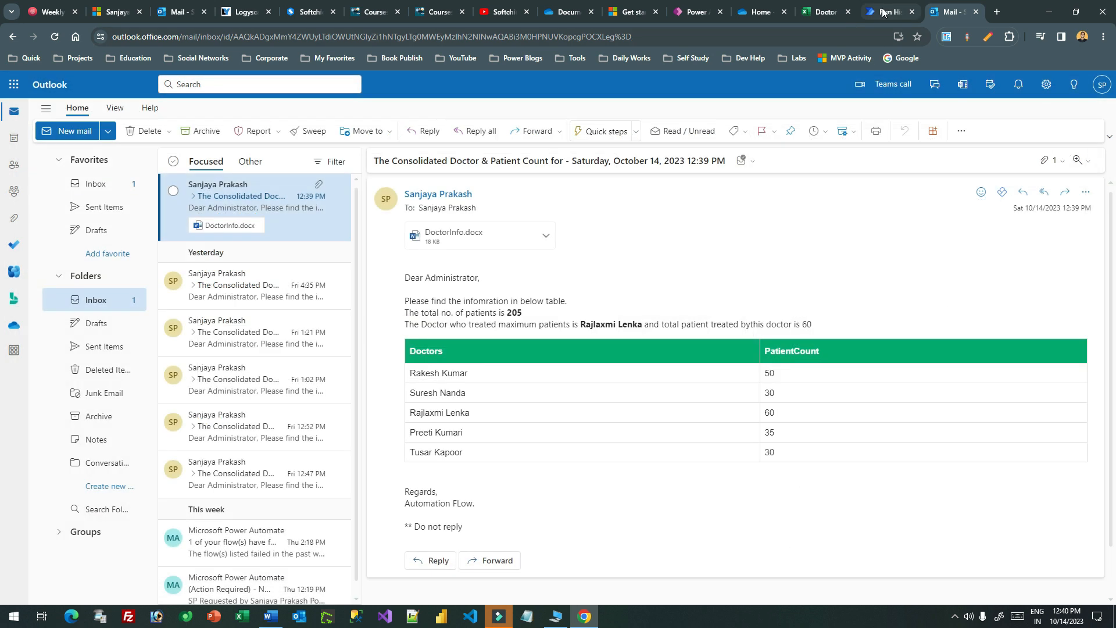
# Step: Return to the flow in Power Automate, start editing it, and expand the Populate a Microsoft Word template action
pyautogui.click(881, 13)
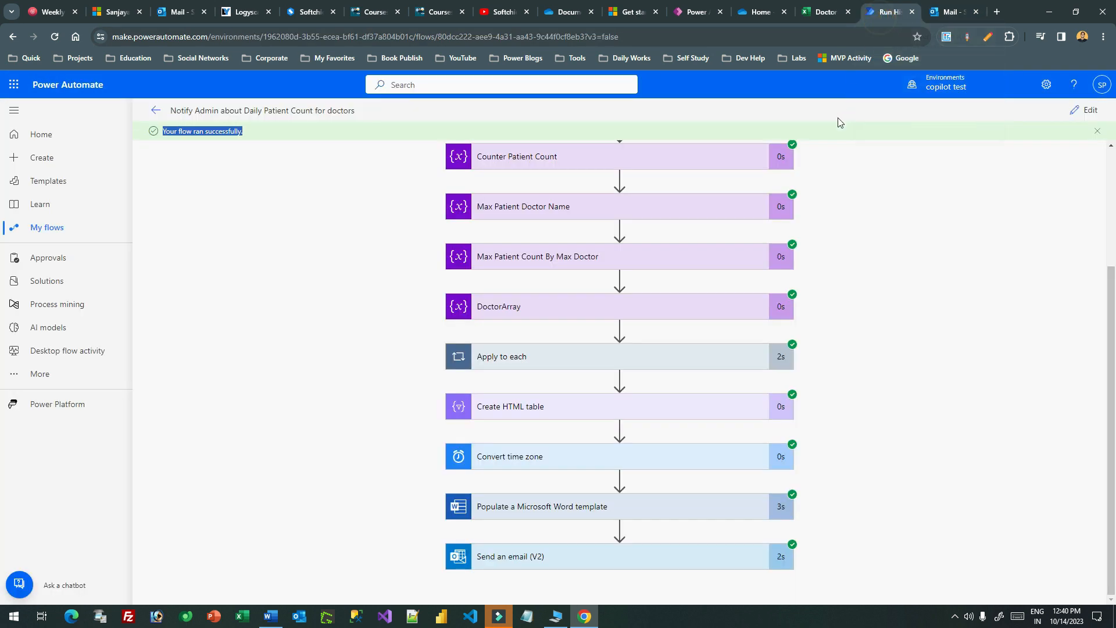
pyautogui.click(1076, 110)
pyautogui.scroll(-10, 875, 330)
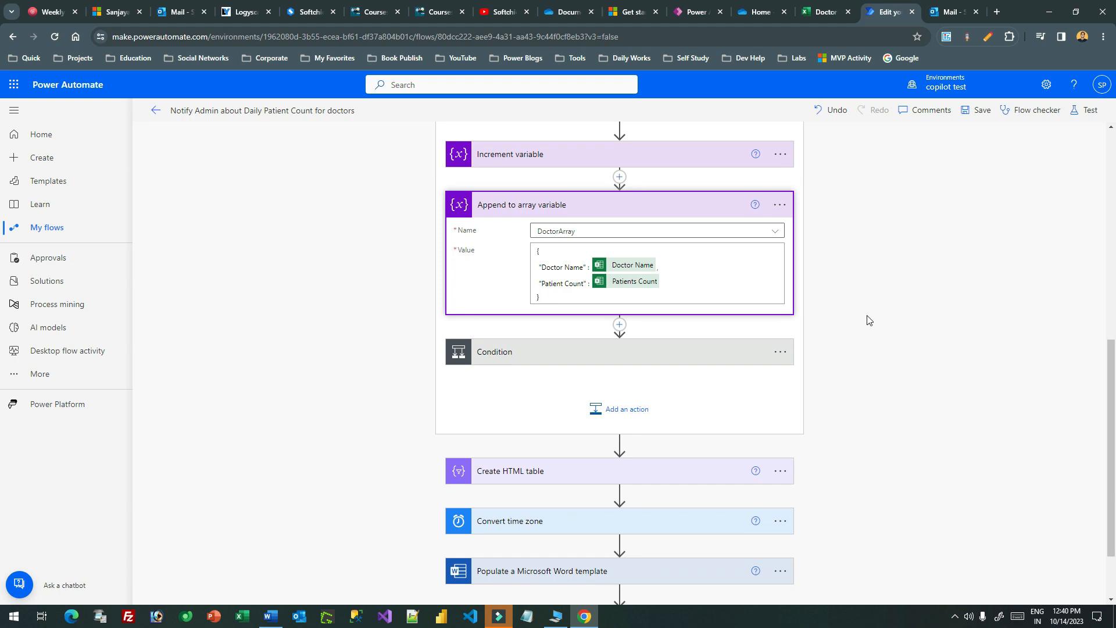
pyautogui.scroll(-2, 869, 320)
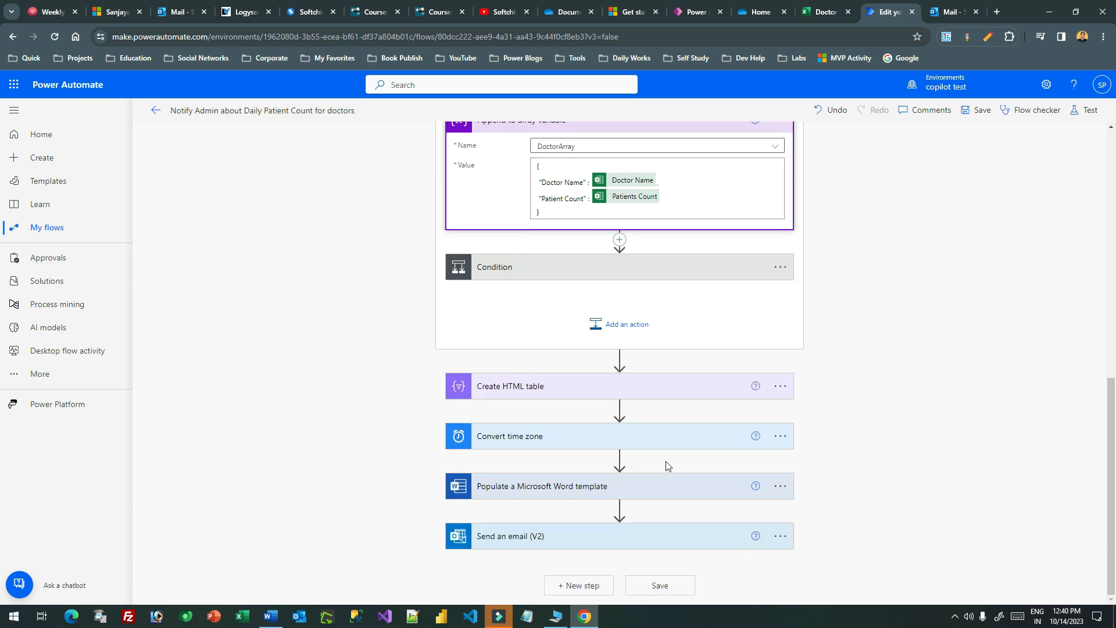
pyautogui.click(616, 484)
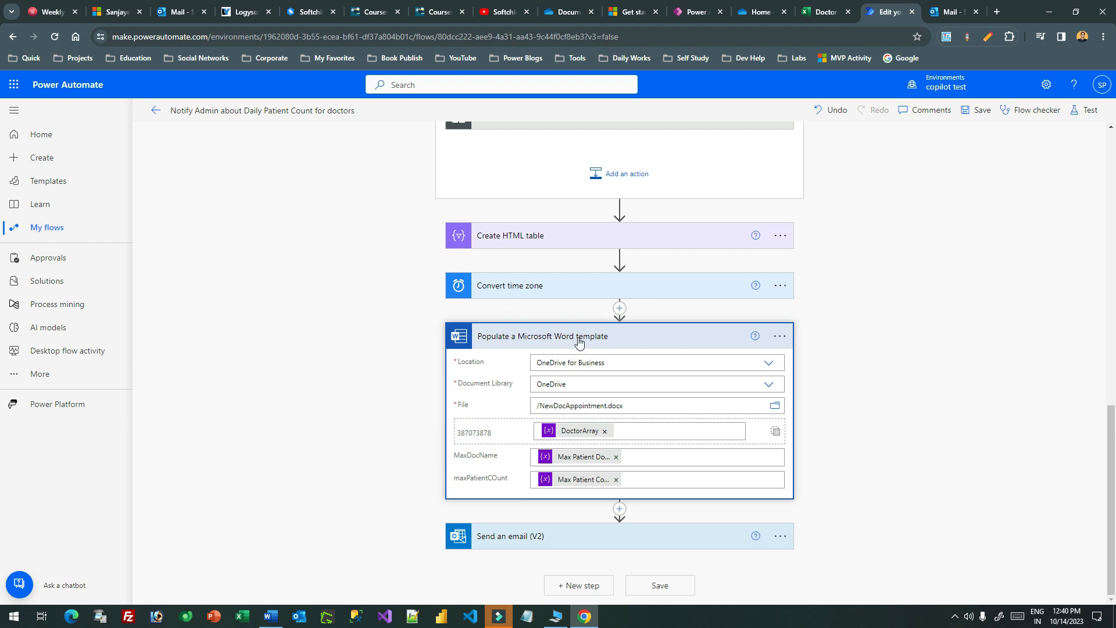
# Step: Remove DoctorArray from the template's repeating table input and switch that input to individual item fields
pyautogui.click(776, 431)
pyautogui.click(775, 432)
pyautogui.click(668, 436)
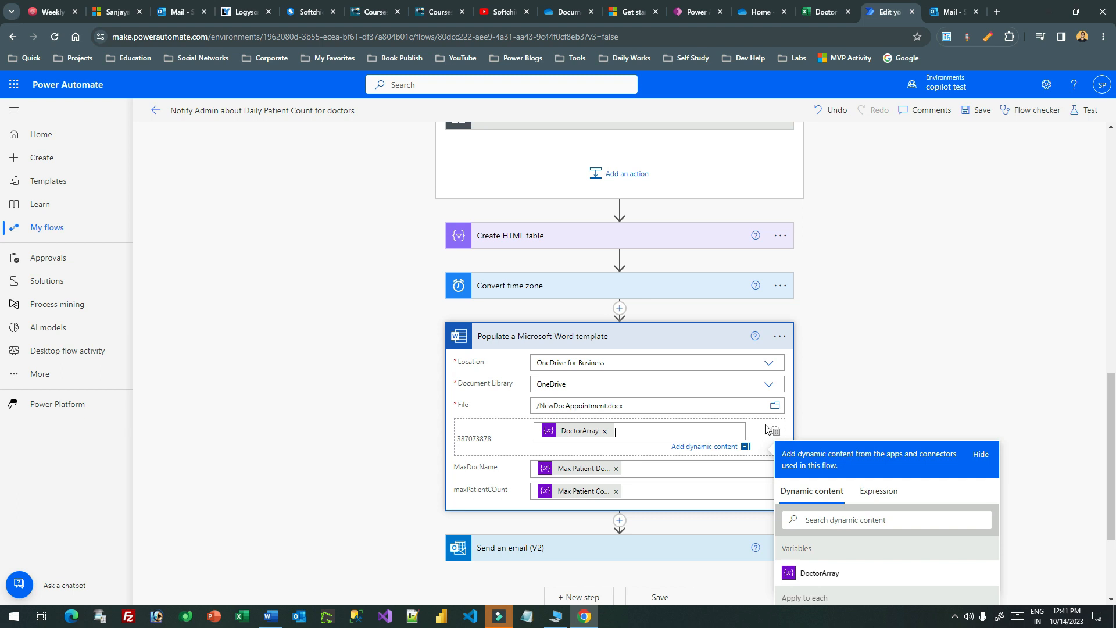
pyautogui.click(605, 433)
pyautogui.scroll(-3, 680, 349)
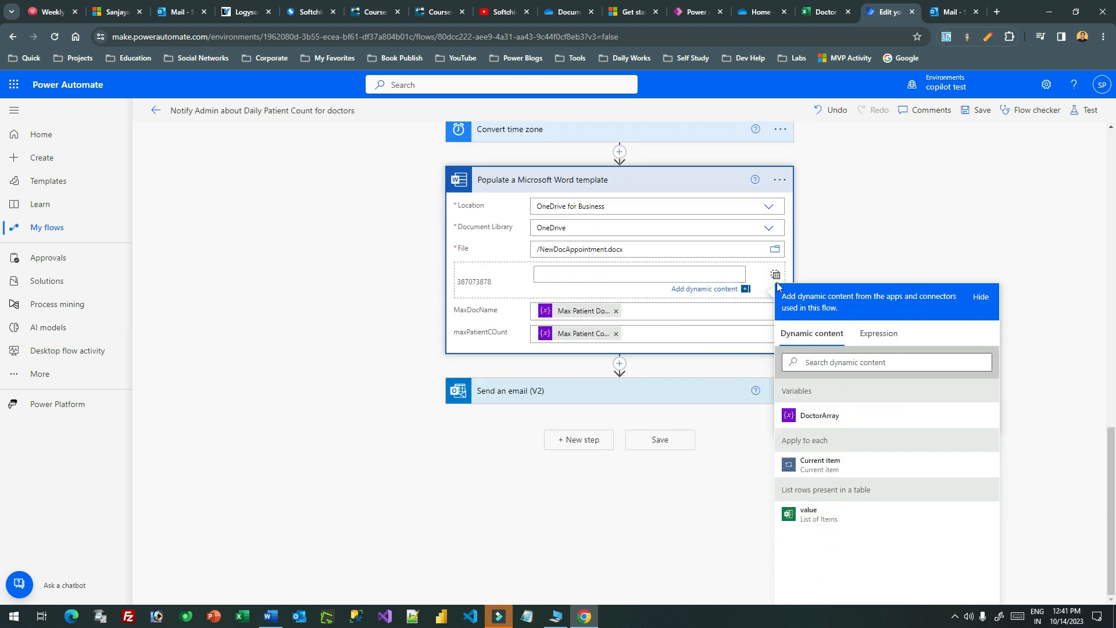
pyautogui.click(775, 281)
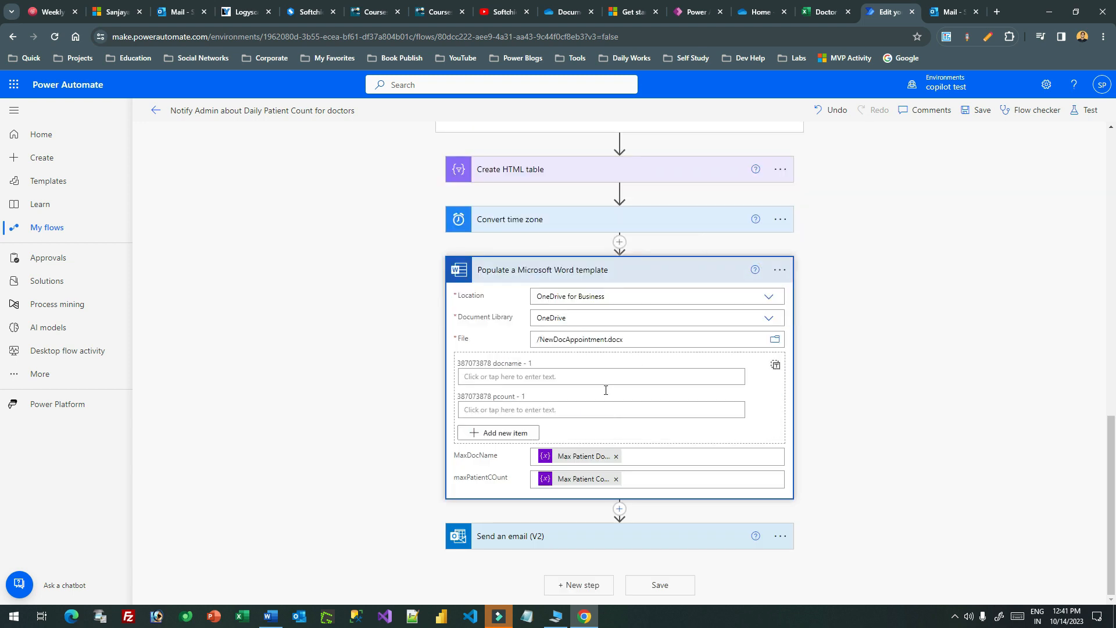
# Step: Compare the template's docname and pcount field names with the key names in the Append to array variable value
pyautogui.click(488, 376)
pyautogui.click(487, 288)
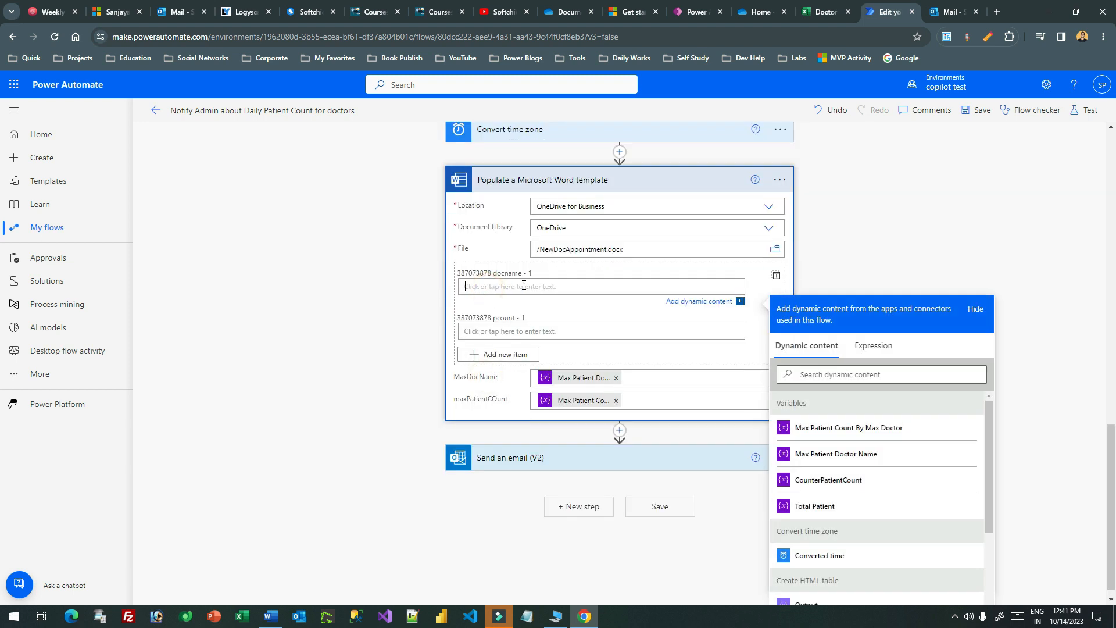
pyautogui.scroll(-4, 839, 407)
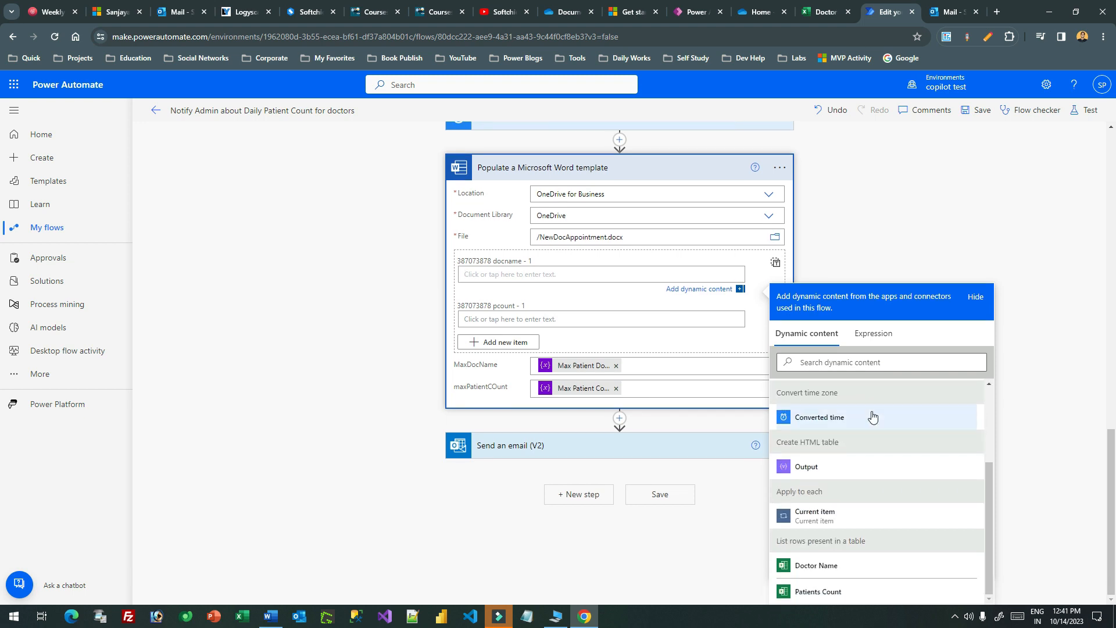
pyautogui.click(522, 276)
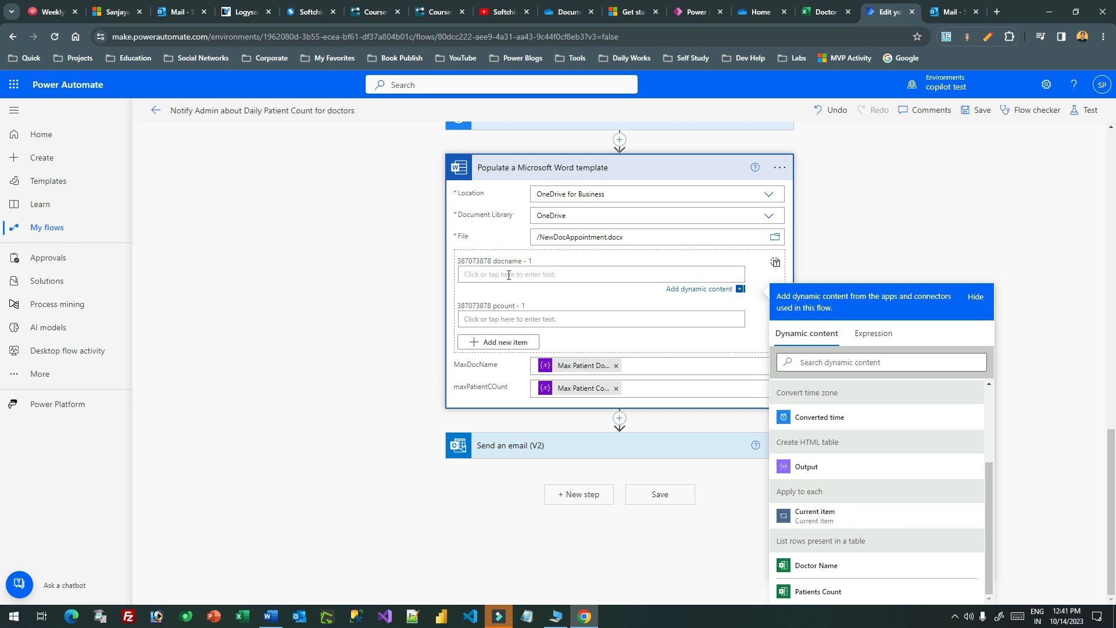
pyautogui.moveTo(494, 262); pyautogui.dragTo(517, 260)
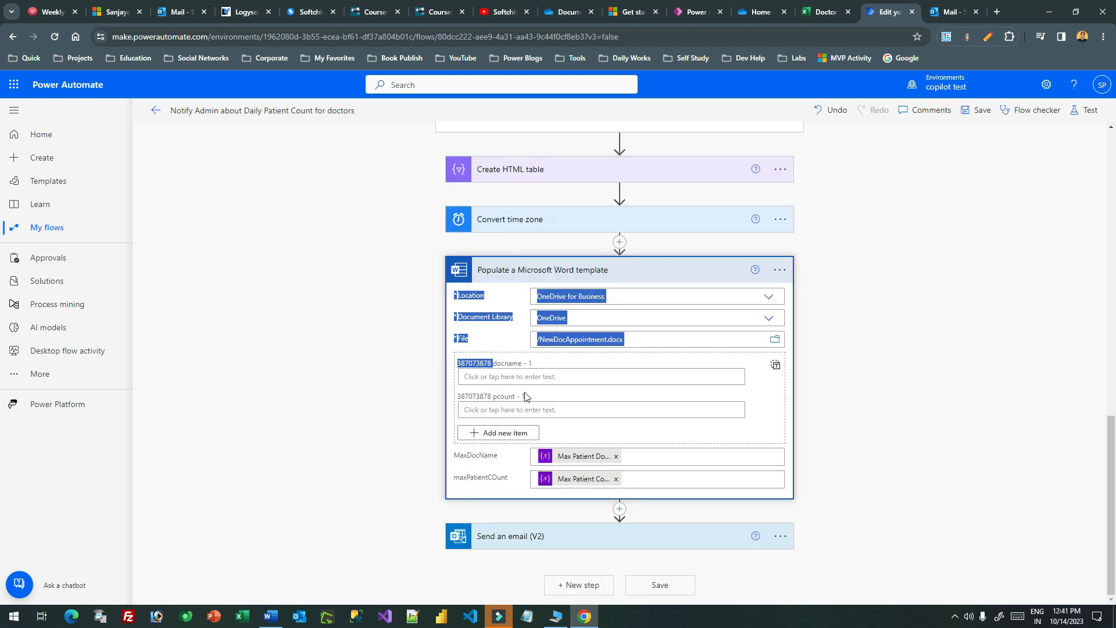
pyautogui.click(514, 376)
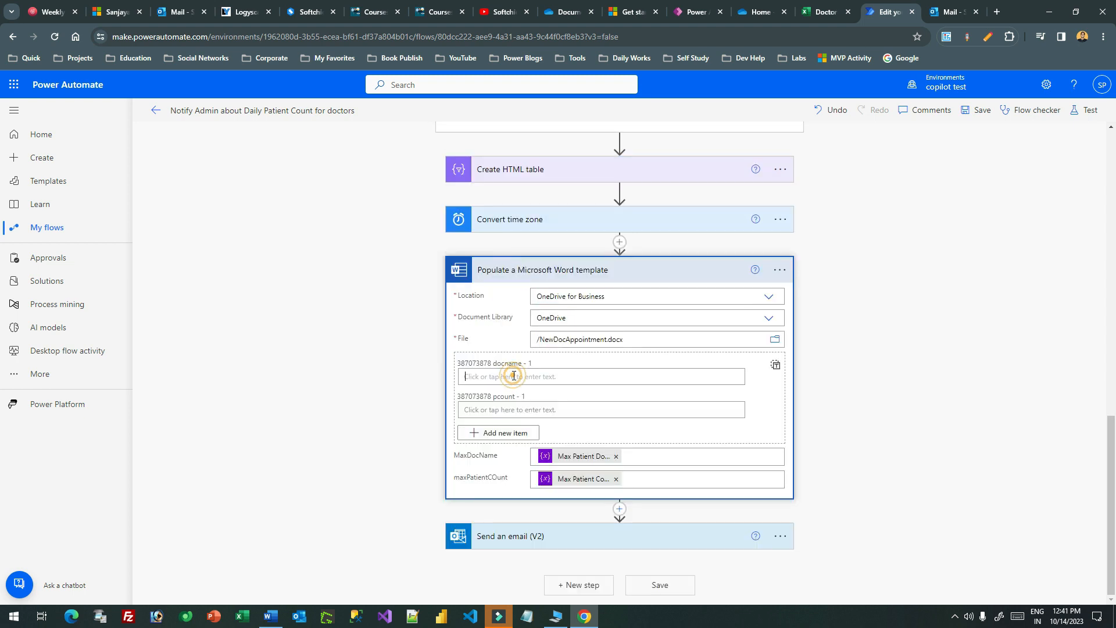
pyautogui.click(514, 421)
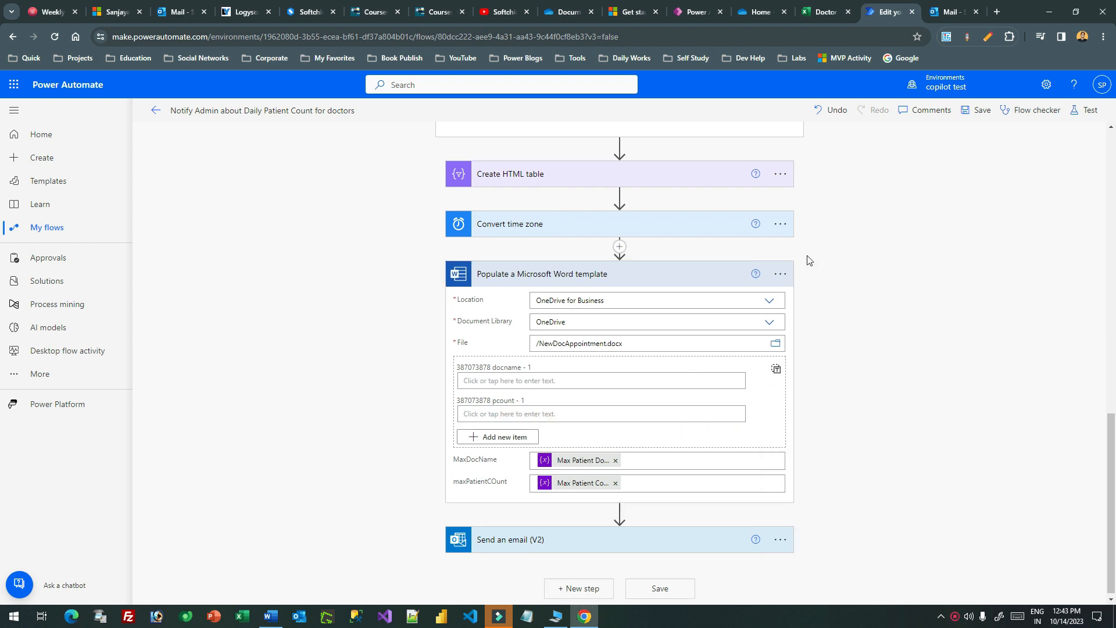
pyautogui.scroll(5, 810, 261)
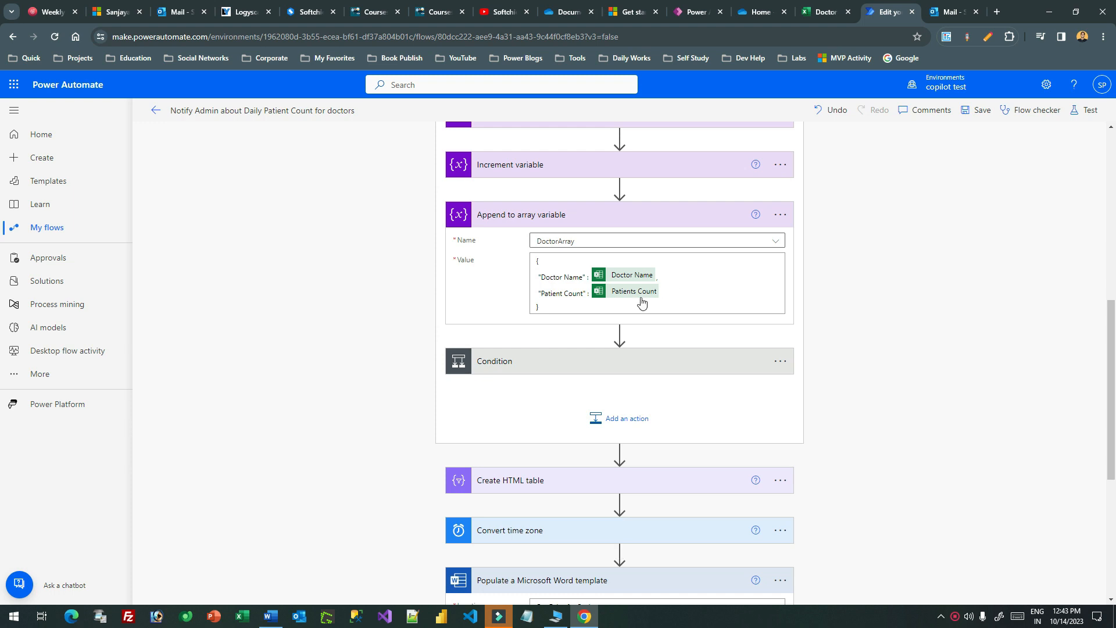
pyautogui.moveTo(541, 278); pyautogui.dragTo(580, 293)
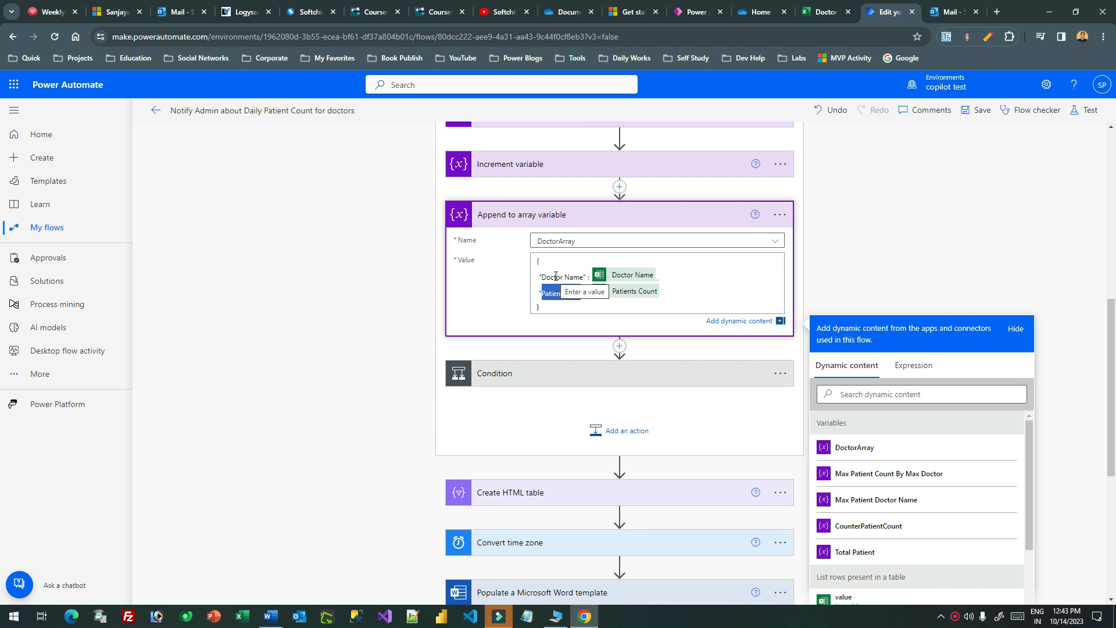
# Step: In Word, set the title and tag of the content control under Doctor name to "Doctor Name", copied from the flow's array key
pyautogui.click(271, 618)
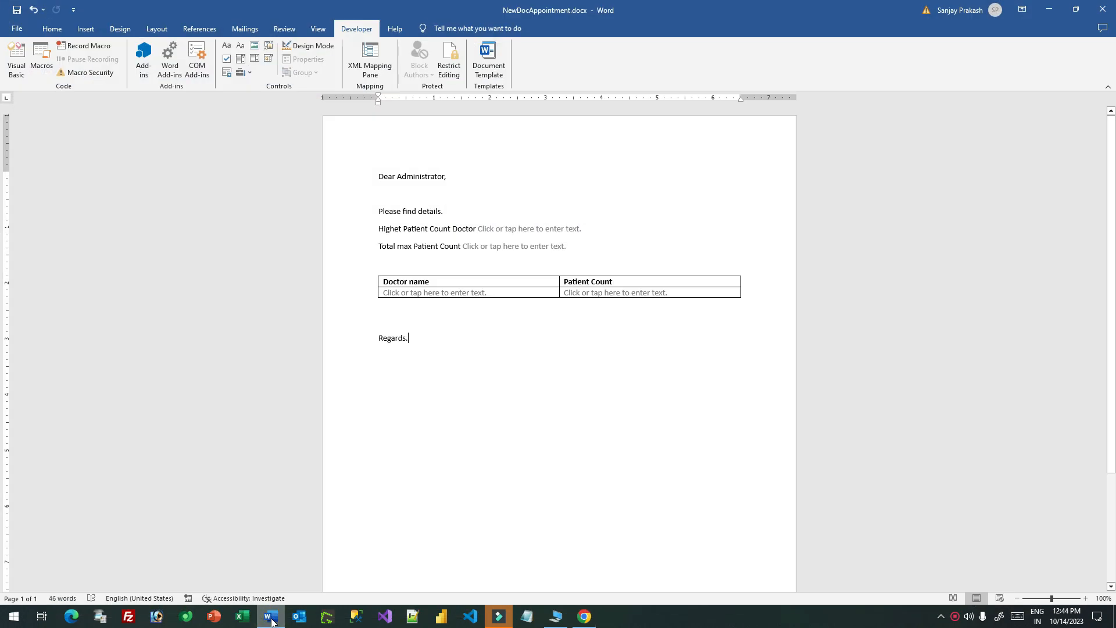
pyautogui.click(456, 294)
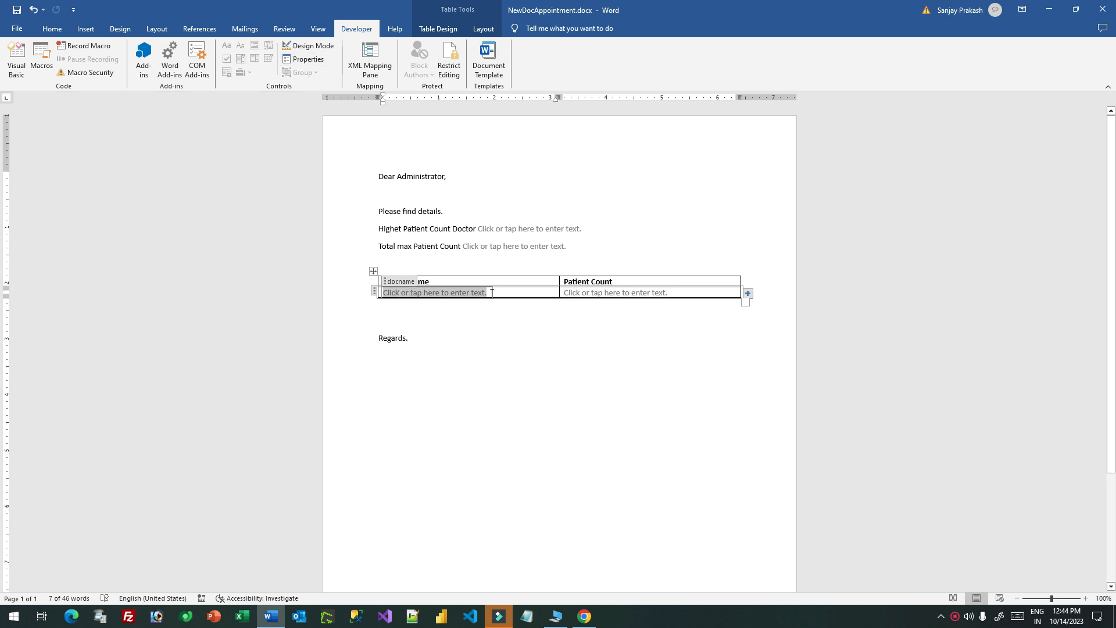
pyautogui.click(307, 59)
pyautogui.doubleClick(542, 229)
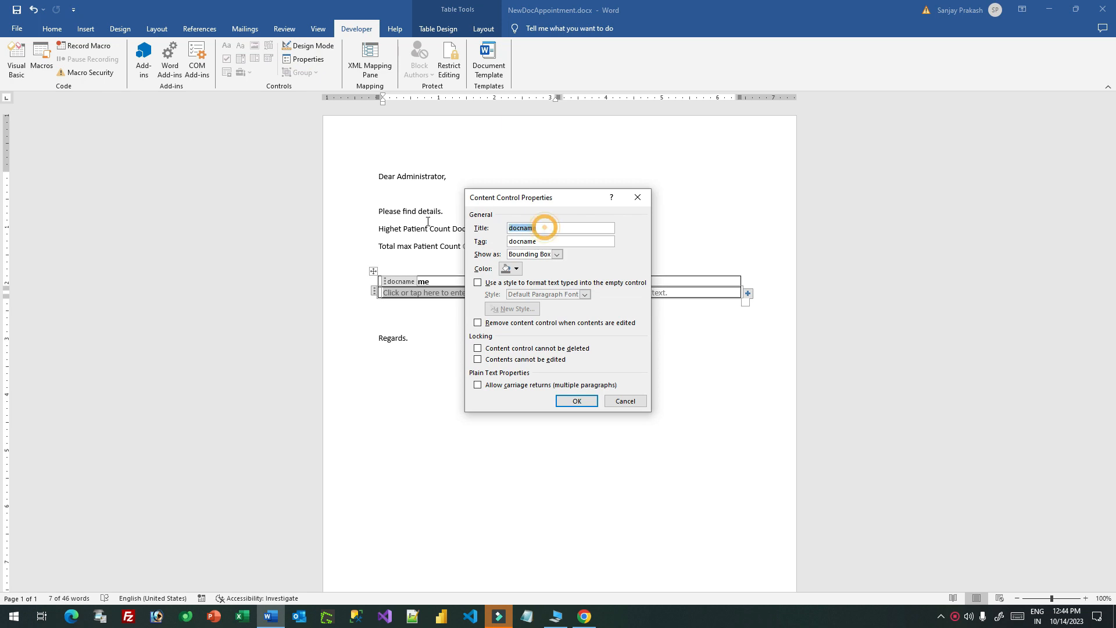
pyautogui.click(584, 617)
pyautogui.moveTo(584, 277); pyautogui.dragTo(544, 277)
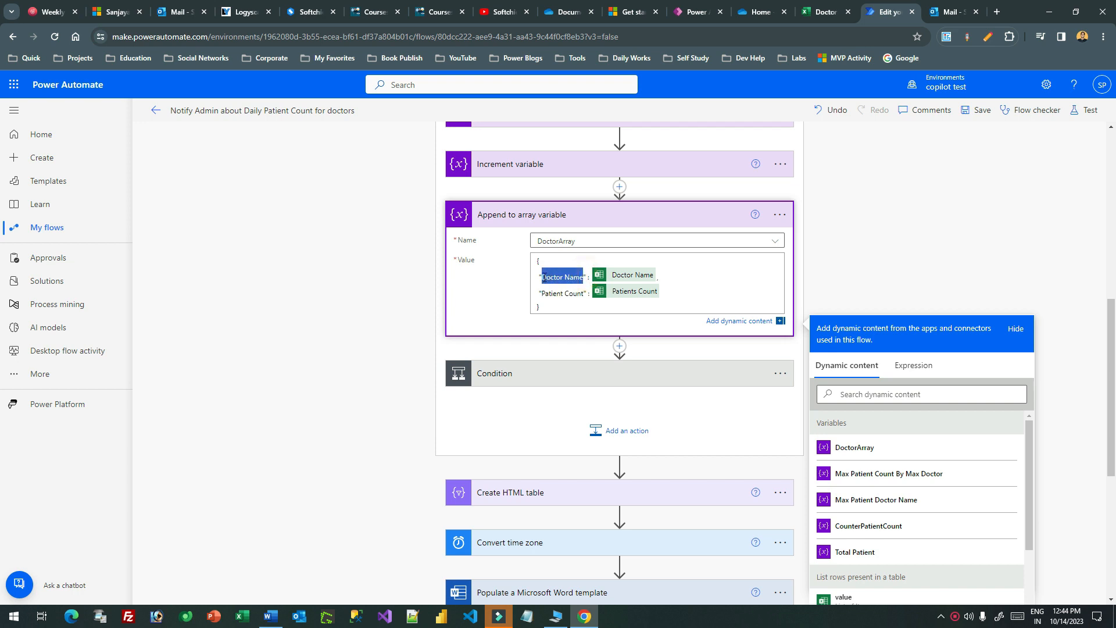
pyautogui.hotkey('ctrl', 'c')
pyautogui.hotkey('alt', 'Tab')
pyautogui.hotkey('ctrl', 'v')
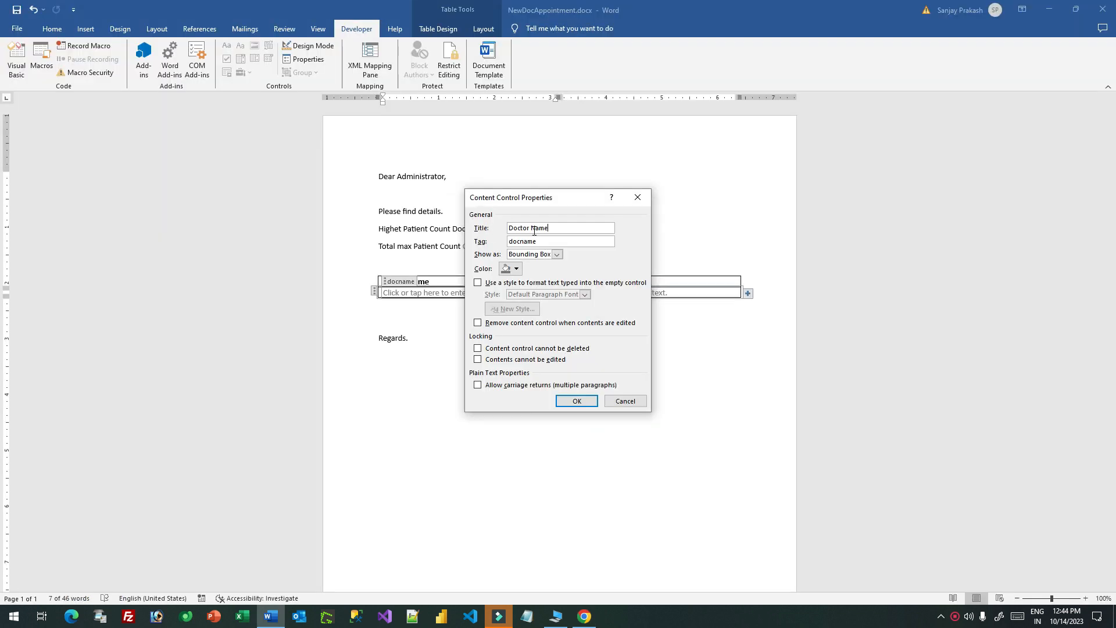
pyautogui.doubleClick(550, 241)
pyautogui.hotkey('ctrl', 'v')
pyautogui.click(588, 402)
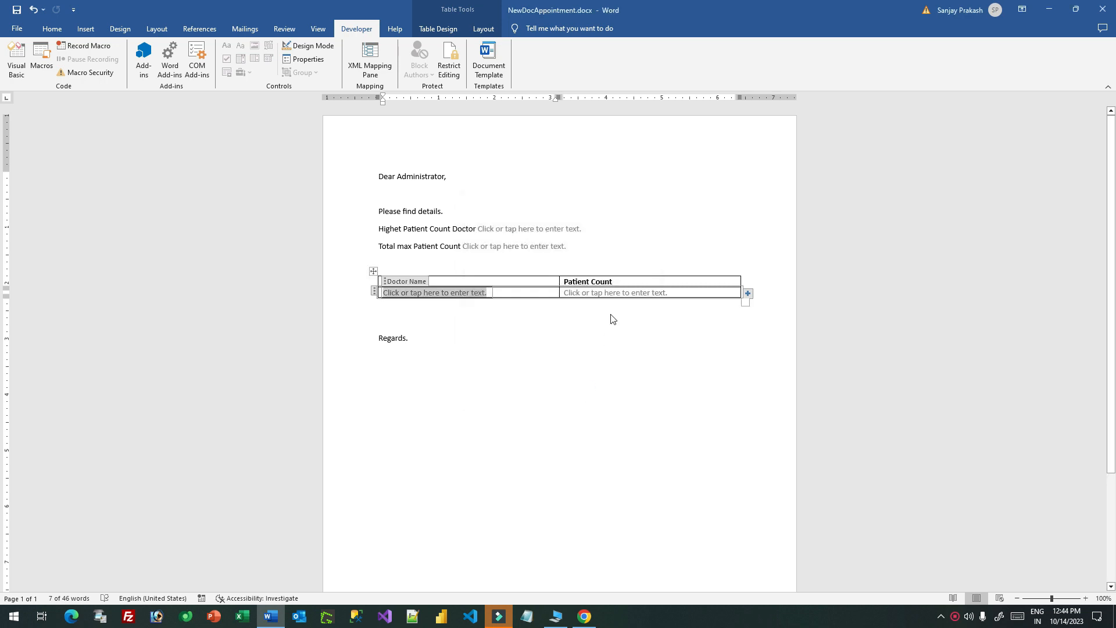
# Step: Set the title and tag of the content control under Patient Count to "Patient Count", copied from the flow's array key
pyautogui.hotkey('alt', 'Tab')
pyautogui.moveTo(584, 293); pyautogui.dragTo(543, 294)
pyautogui.hotkey('alt', 'Tab')
pyautogui.click(595, 293)
pyautogui.click(308, 59)
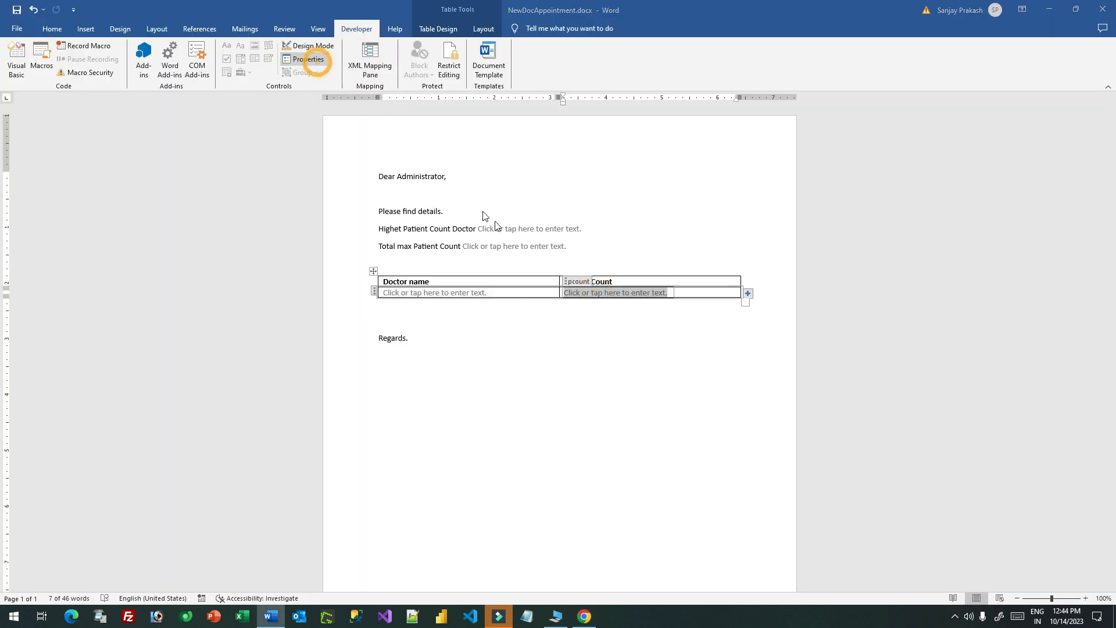
pyautogui.doubleClick(540, 227)
pyautogui.hotkey('ctrl', 'v')
pyautogui.doubleClick(544, 241)
pyautogui.click(578, 401)
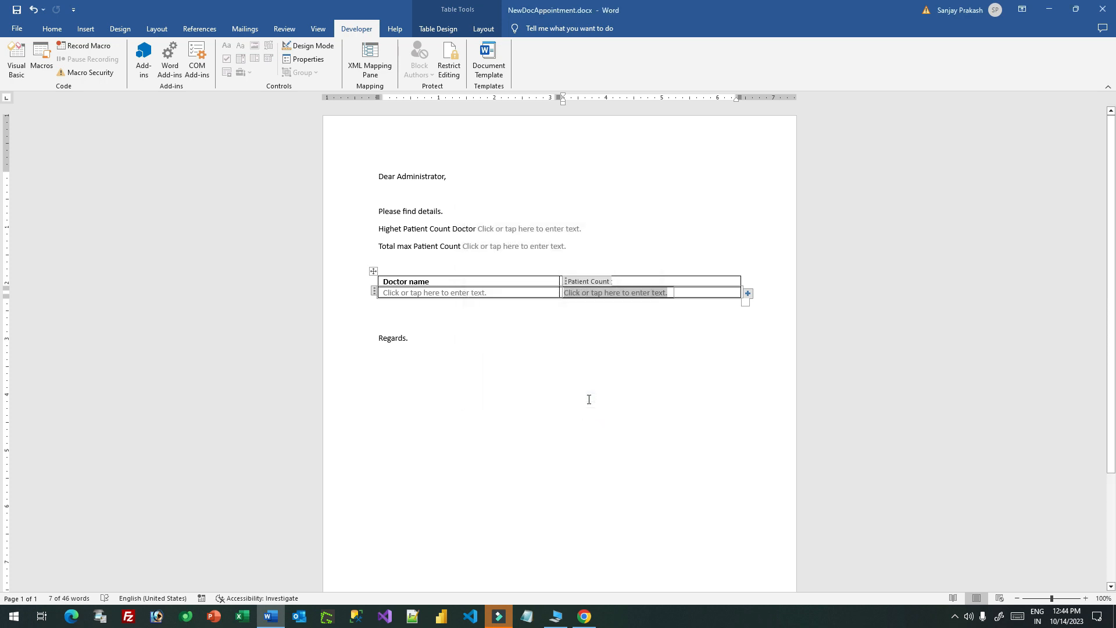
# Step: Switch to OneDrive in the browser
pyautogui.click(584, 616)
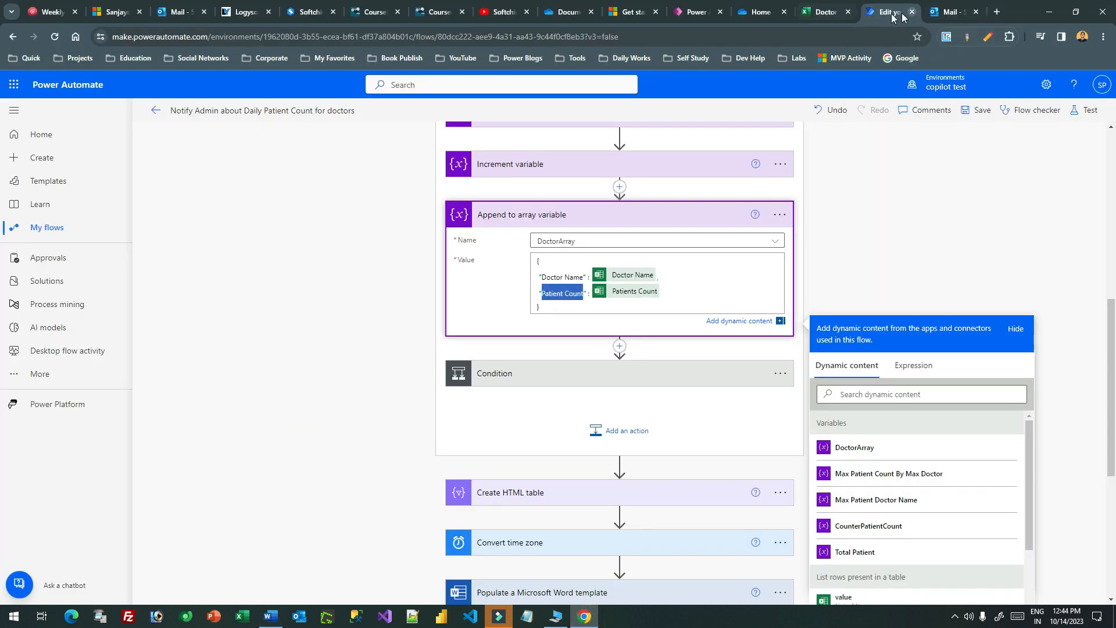
pyautogui.click(758, 13)
# Step: Try to upload Doctor Appointment. docx.docx and NewDocAppointment.docx to OneDrive, and dismiss the upload notices
pyautogui.click(49, 122)
pyautogui.click(69, 176)
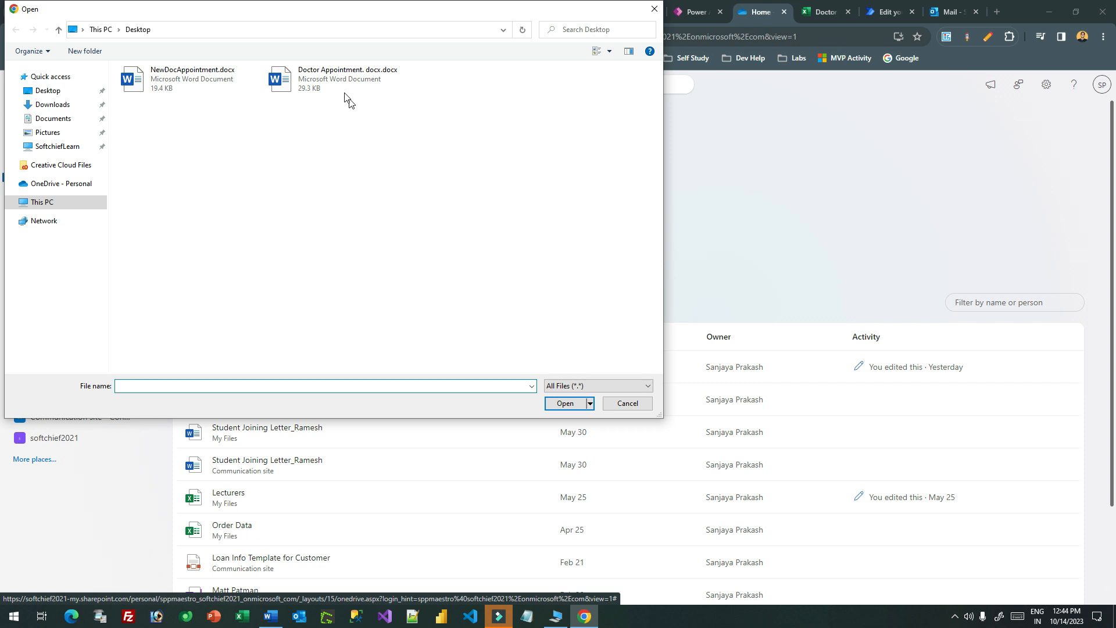
pyautogui.doubleClick(326, 82)
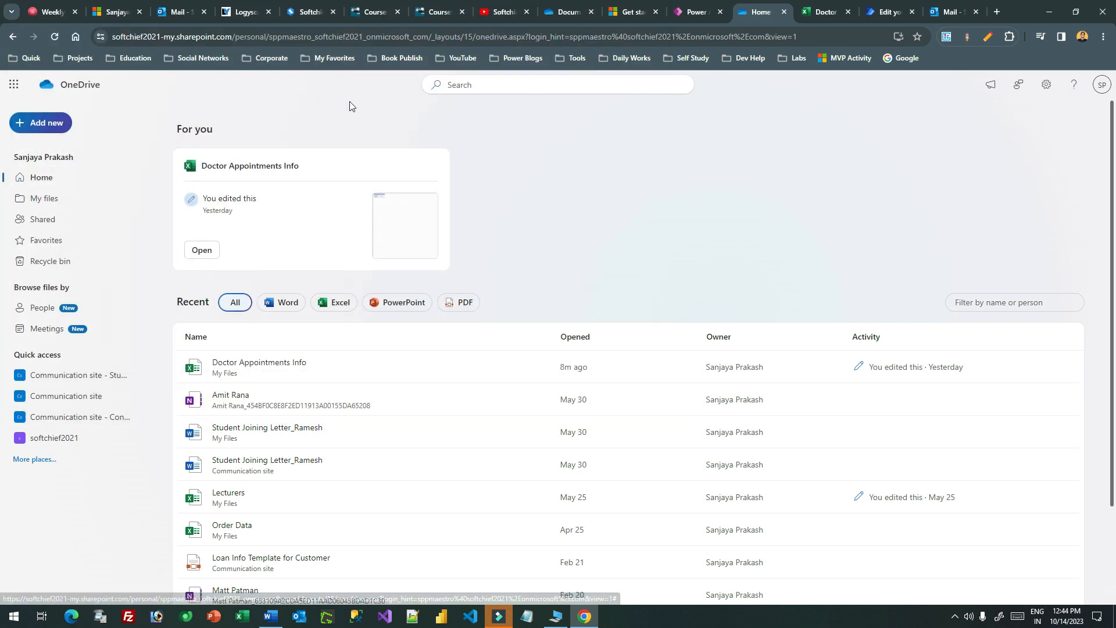
pyautogui.click(55, 126)
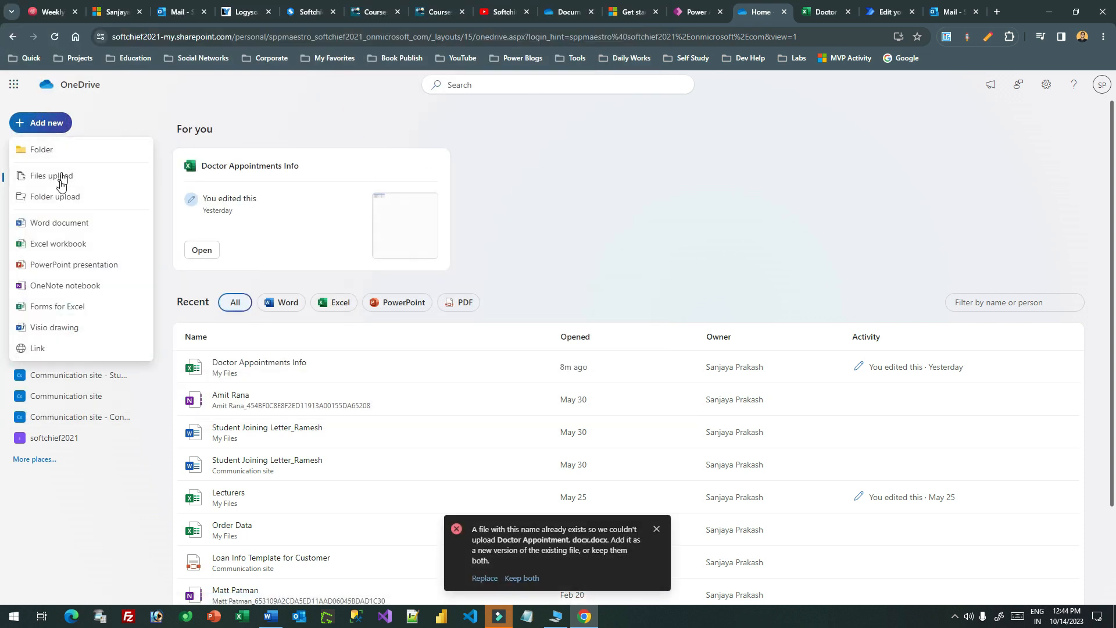
pyautogui.click(100, 180)
pyautogui.doubleClick(175, 79)
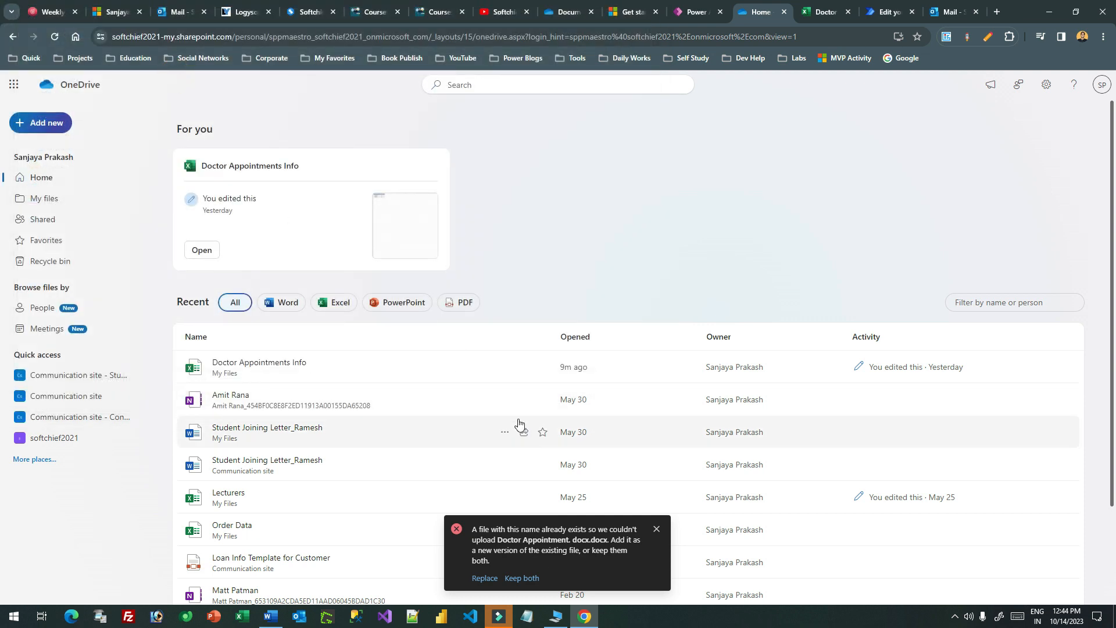
pyautogui.click(657, 459)
pyautogui.click(656, 539)
# Step: Upload NewDocAppointment.docx from the Desktop to OneDrive, replacing the existing file of the same name
pyautogui.click(42, 123)
pyautogui.click(74, 174)
pyautogui.doubleClick(190, 80)
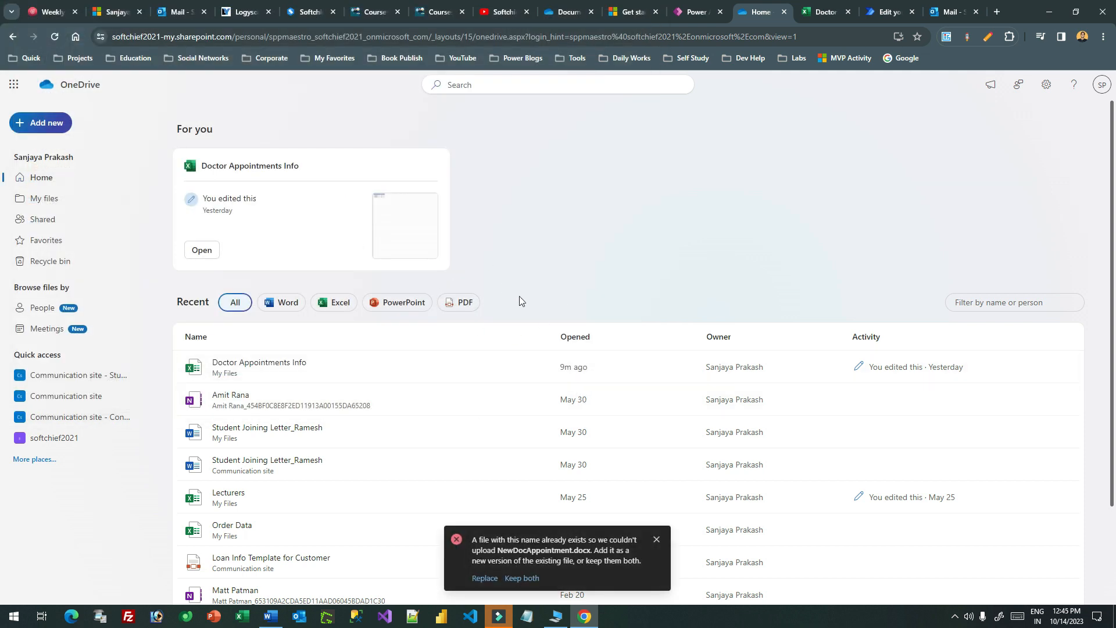
pyautogui.click(486, 584)
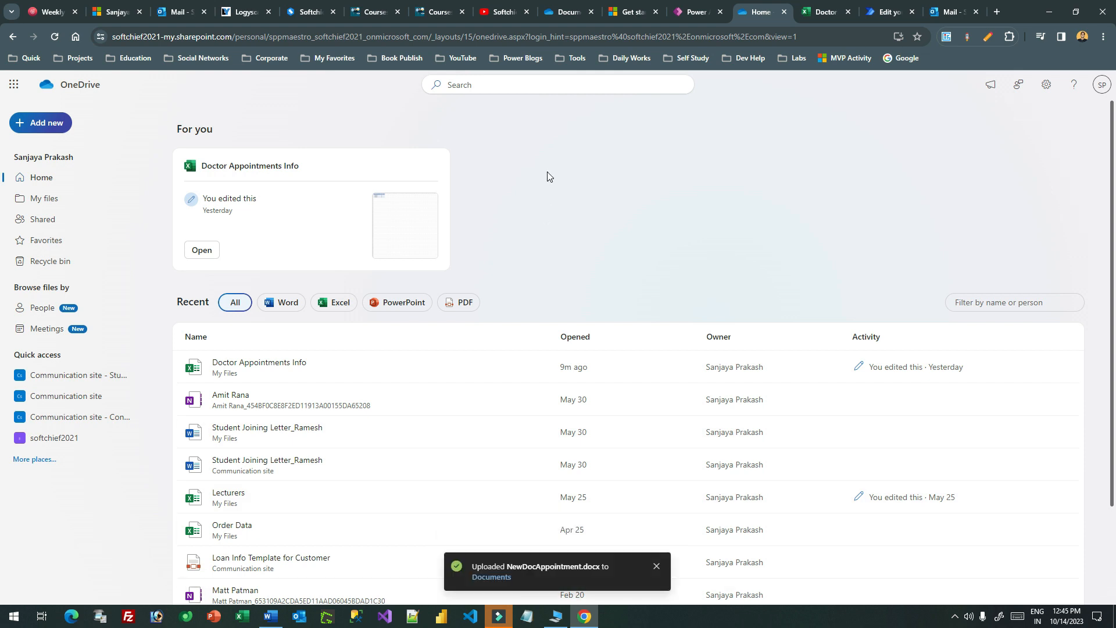
# Step: Switch to Power Automate, then save and test the flow automatically using the most recent successful run's trigger
pyautogui.click(899, 20)
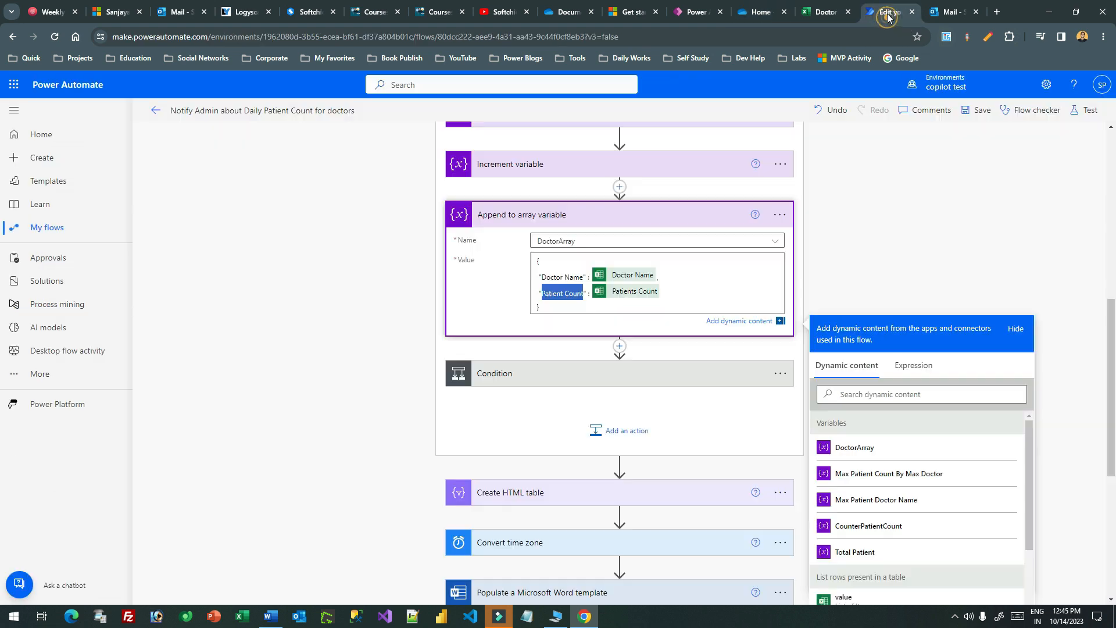
pyautogui.click(926, 153)
pyautogui.click(1075, 111)
pyautogui.click(903, 201)
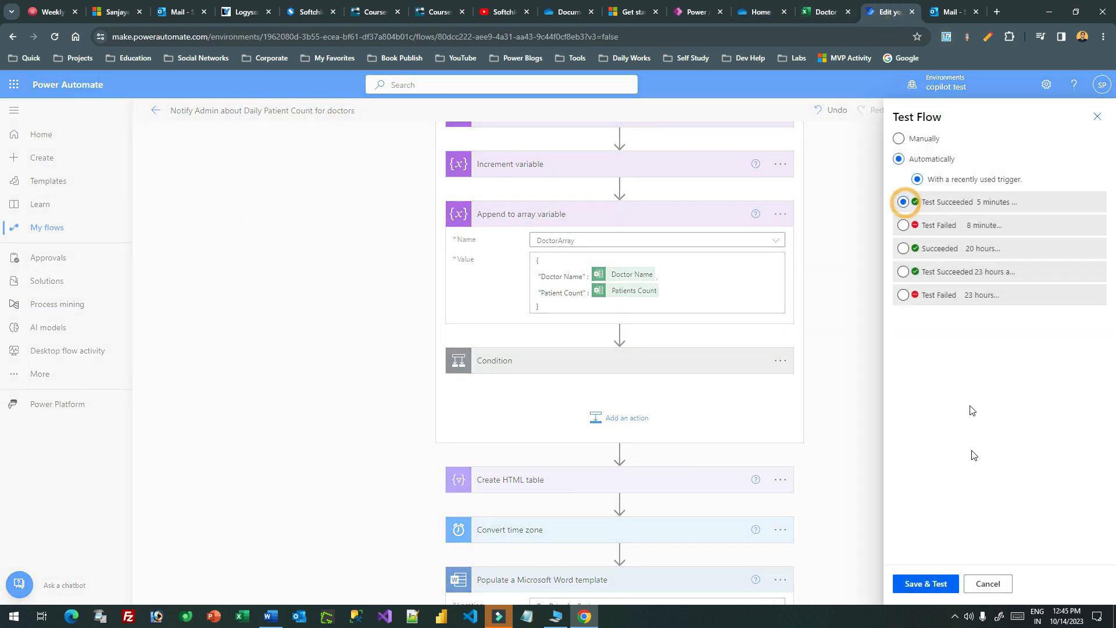
pyautogui.click(926, 583)
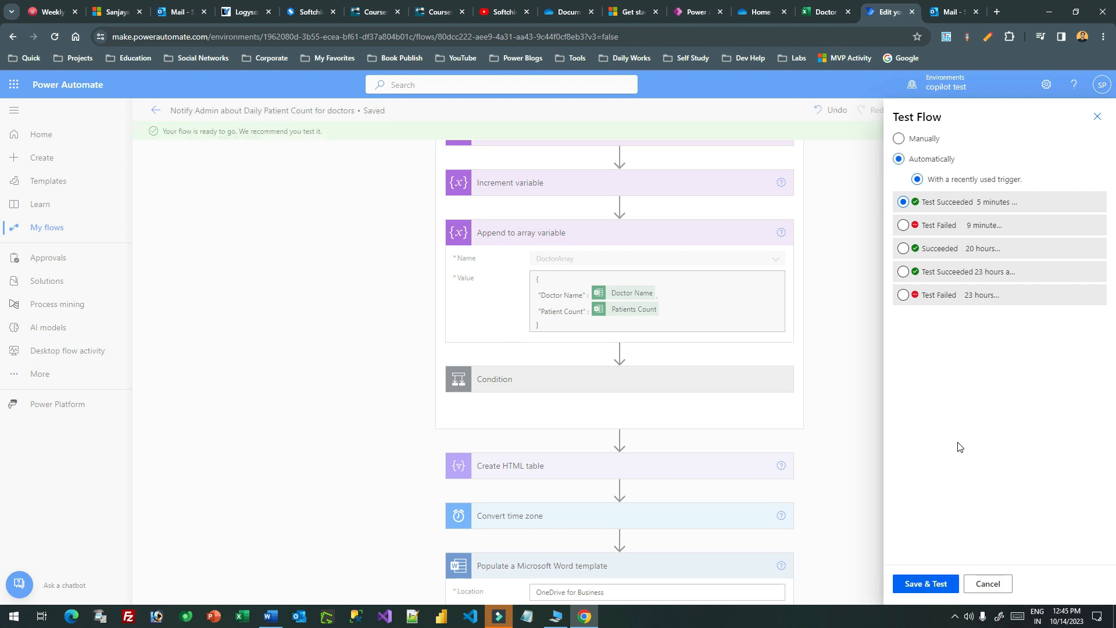
pyautogui.click(925, 584)
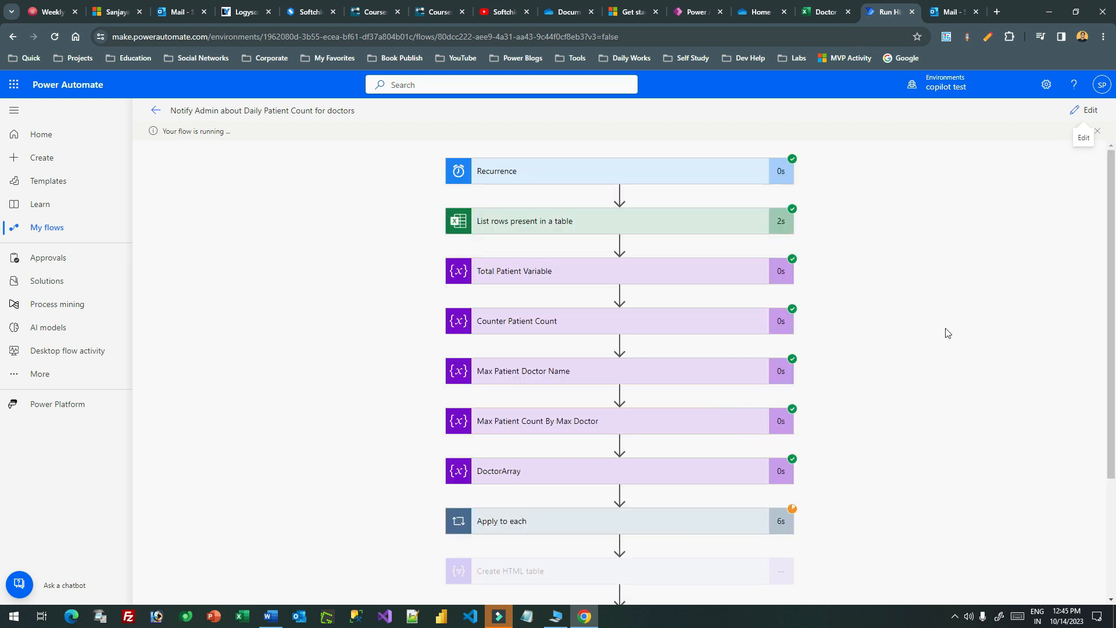
pyautogui.scroll(-3, 948, 317)
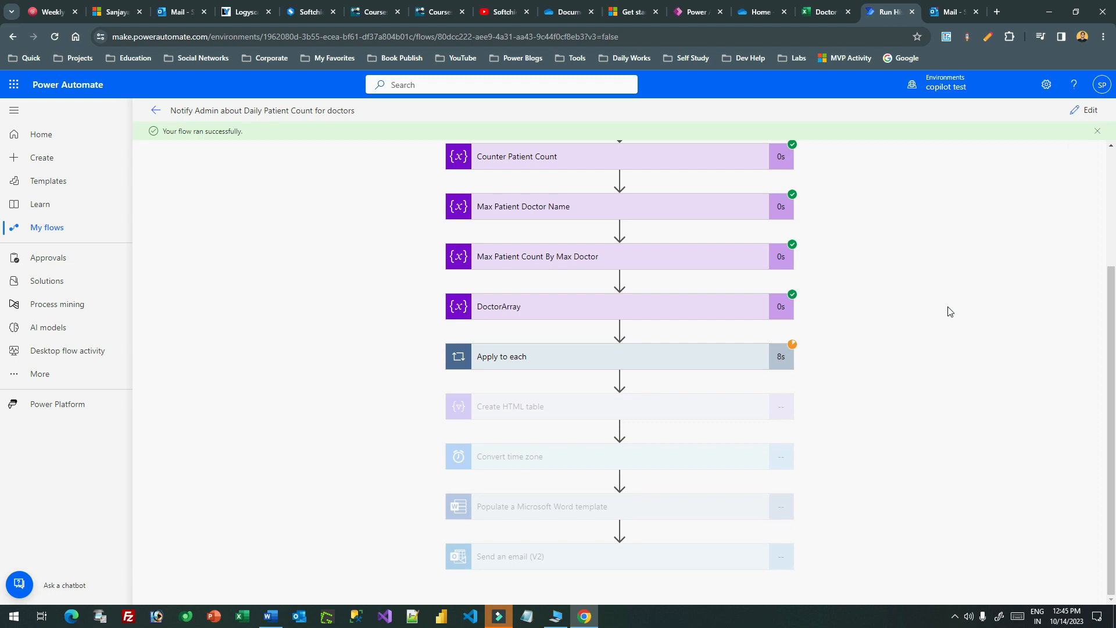
# Step: Switch to Outlook, check the newest consolidated doctor and patient count email, and open its DoctorInfo.docx attachment
pyautogui.click(946, 16)
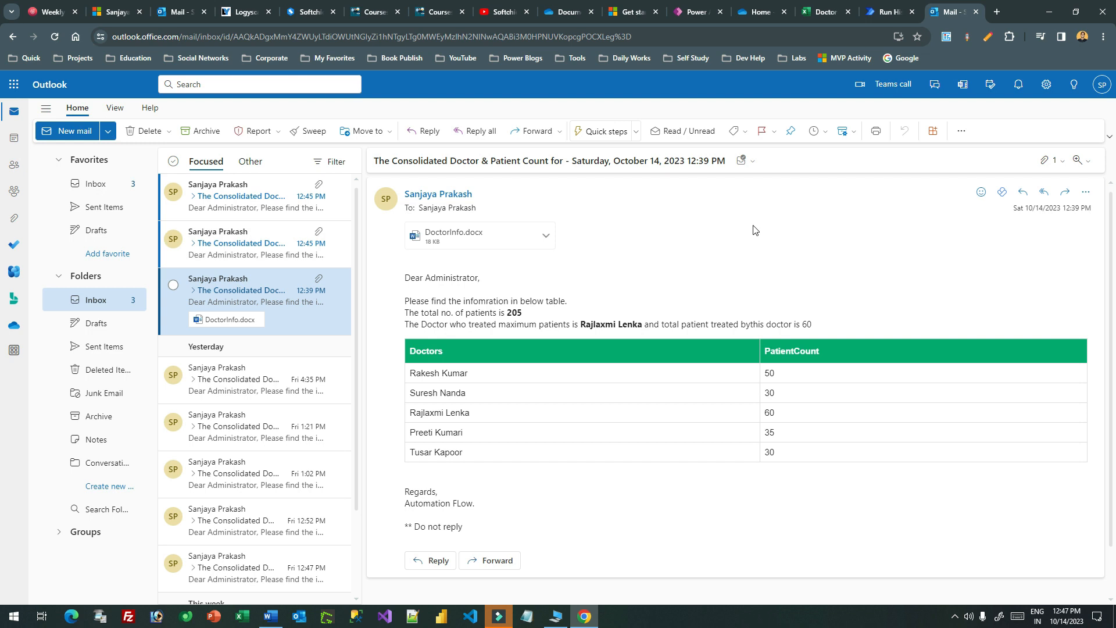
pyautogui.click(240, 236)
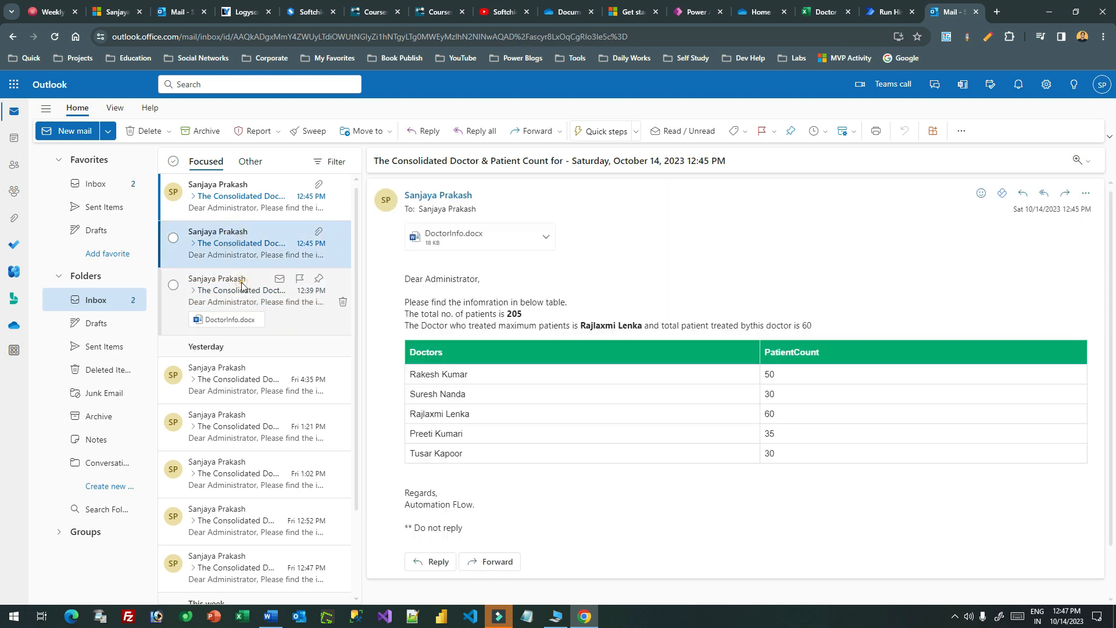
pyautogui.click(234, 215)
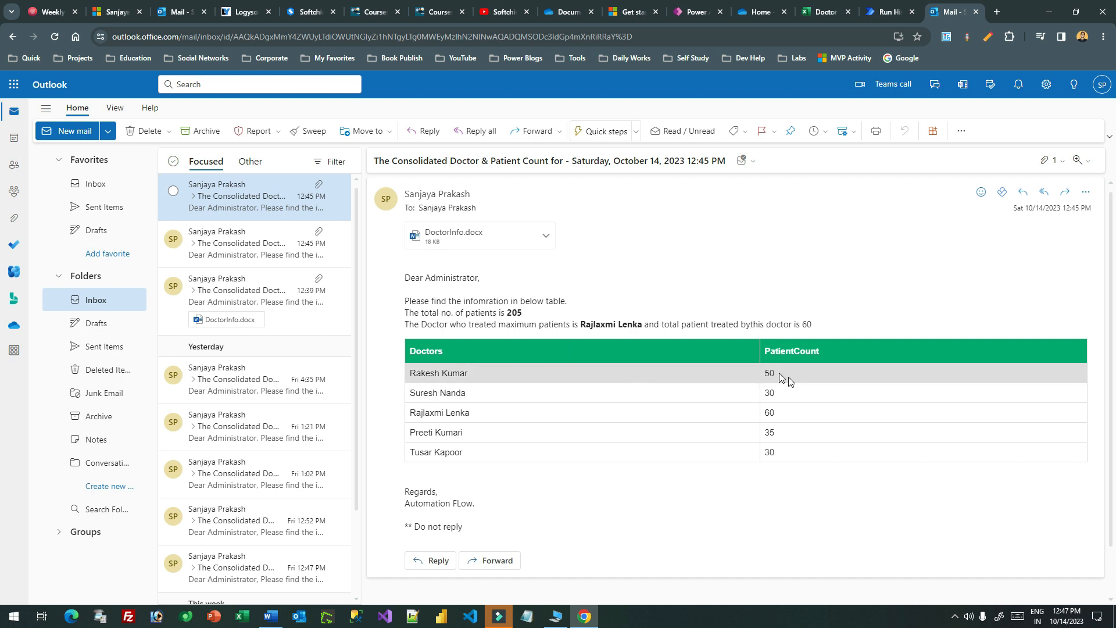
pyautogui.moveTo(493, 301); pyautogui.dragTo(847, 451)
pyautogui.click(847, 450)
pyautogui.click(459, 240)
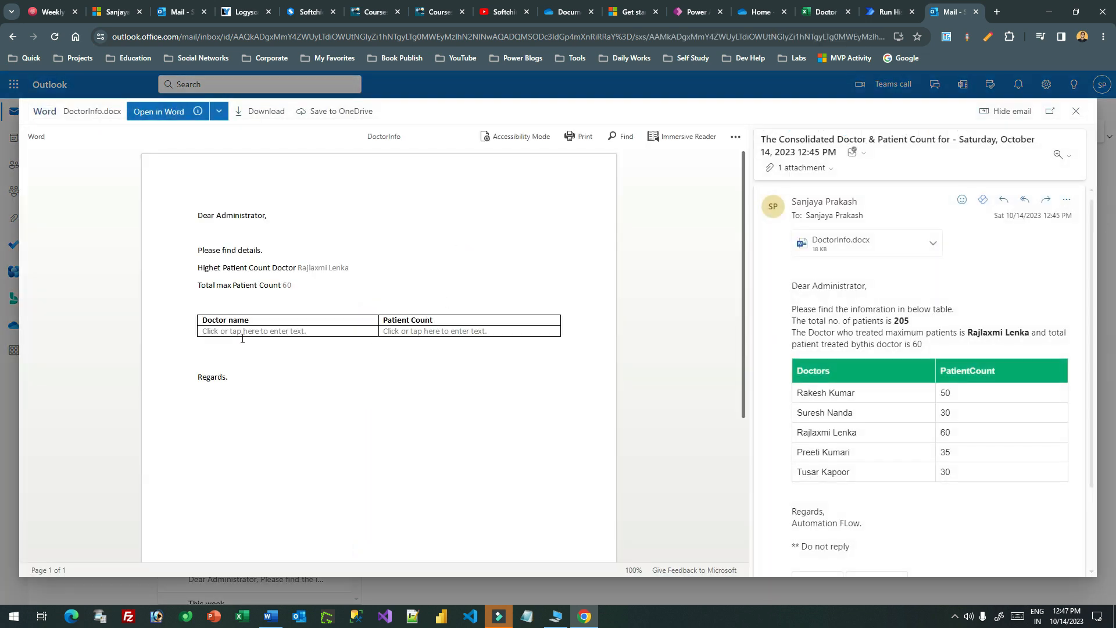
# Step: Inspect the doctor table in the DoctorInfo.docx preview and its printable PDF, then close both
pyautogui.click(211, 330)
pyautogui.click(334, 332)
pyautogui.moveTo(237, 331); pyautogui.dragTo(458, 331)
pyautogui.click(458, 330)
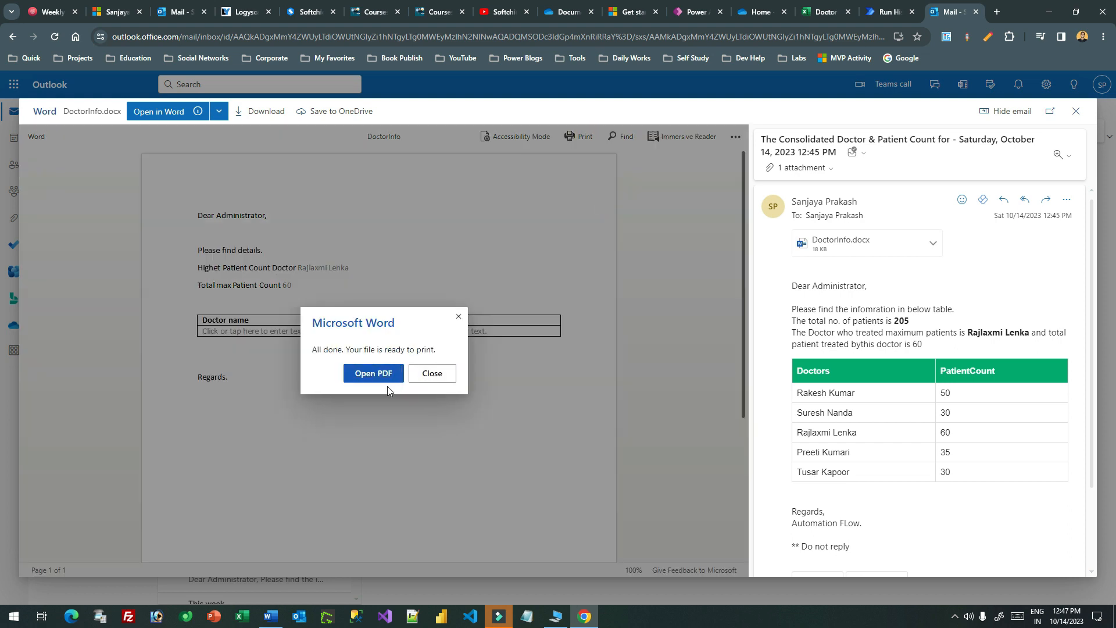
pyautogui.click(379, 376)
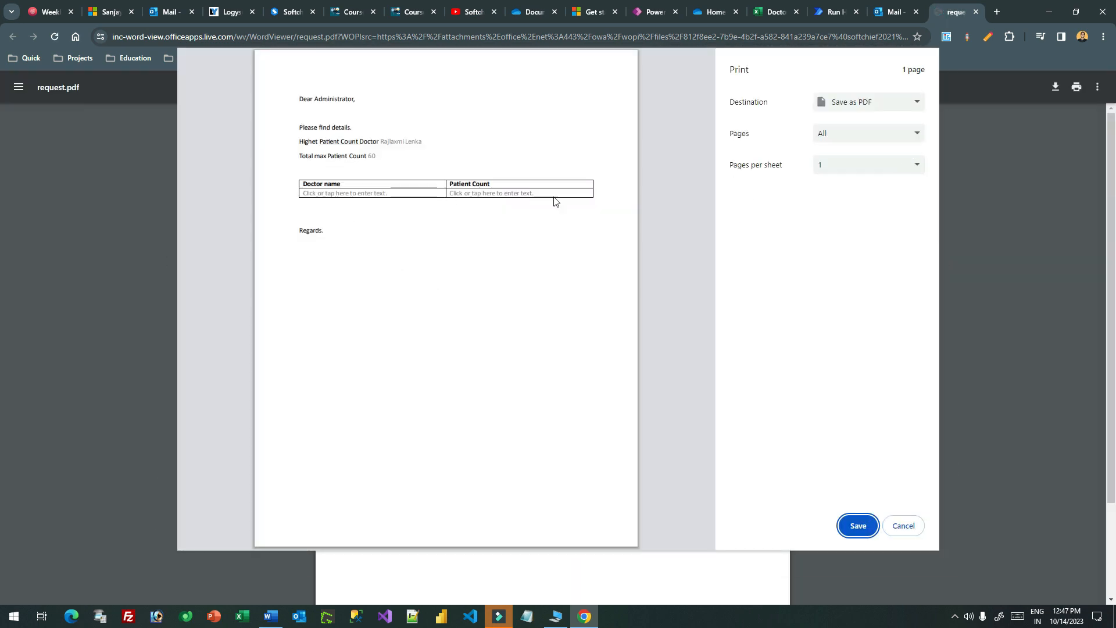
pyautogui.click(976, 13)
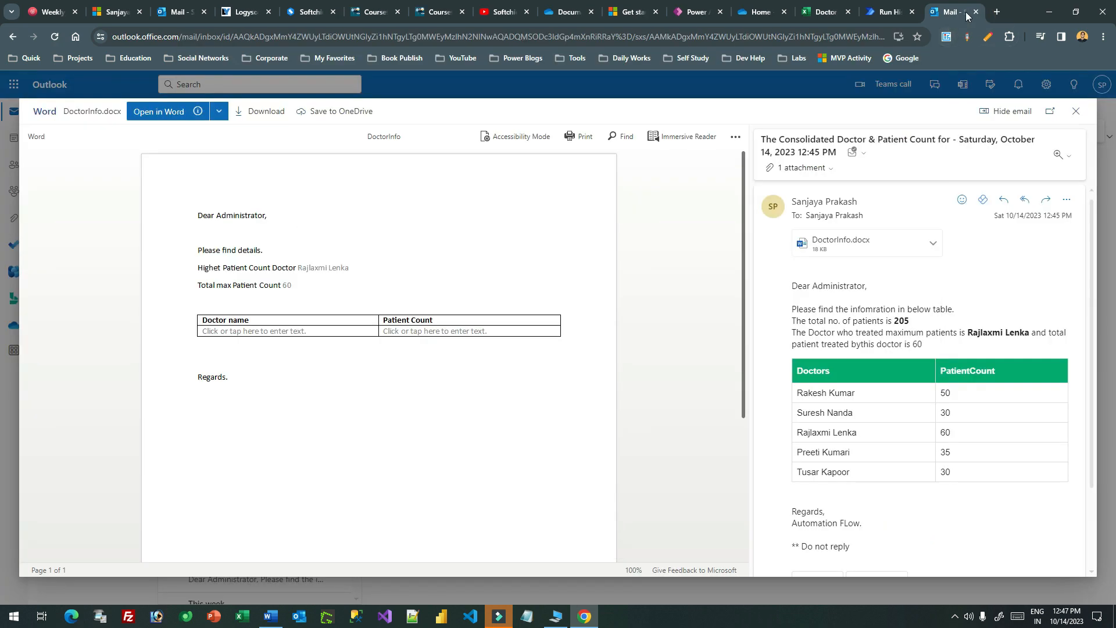
pyautogui.click(1076, 111)
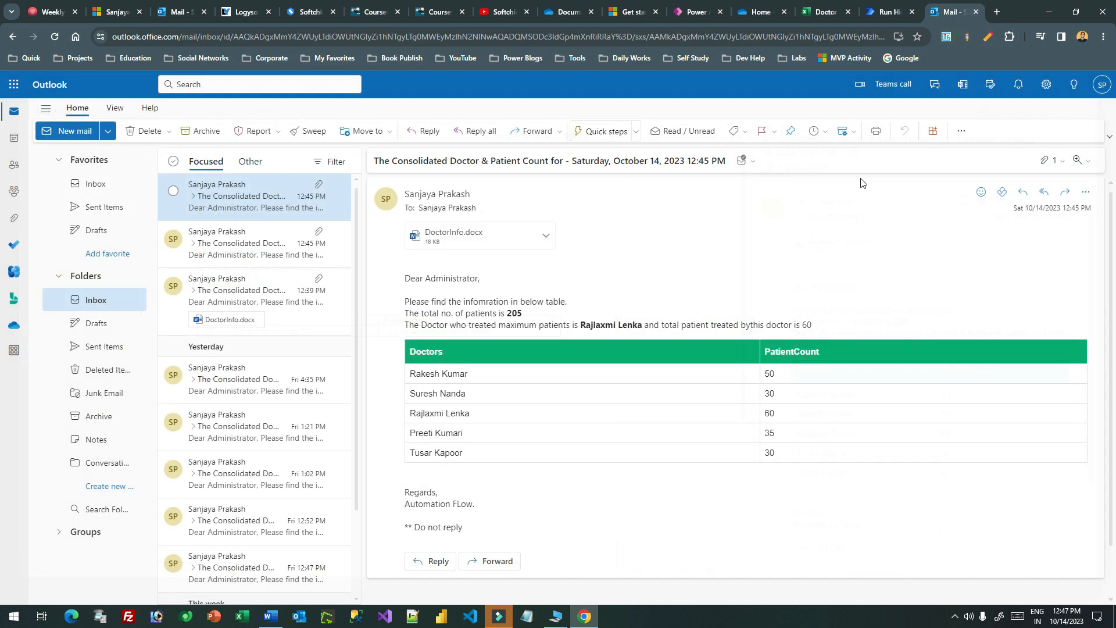
# Step: Switch to Word and check the names of the two content controls in the table of NewDocAppointment.docx
pyautogui.click(270, 616)
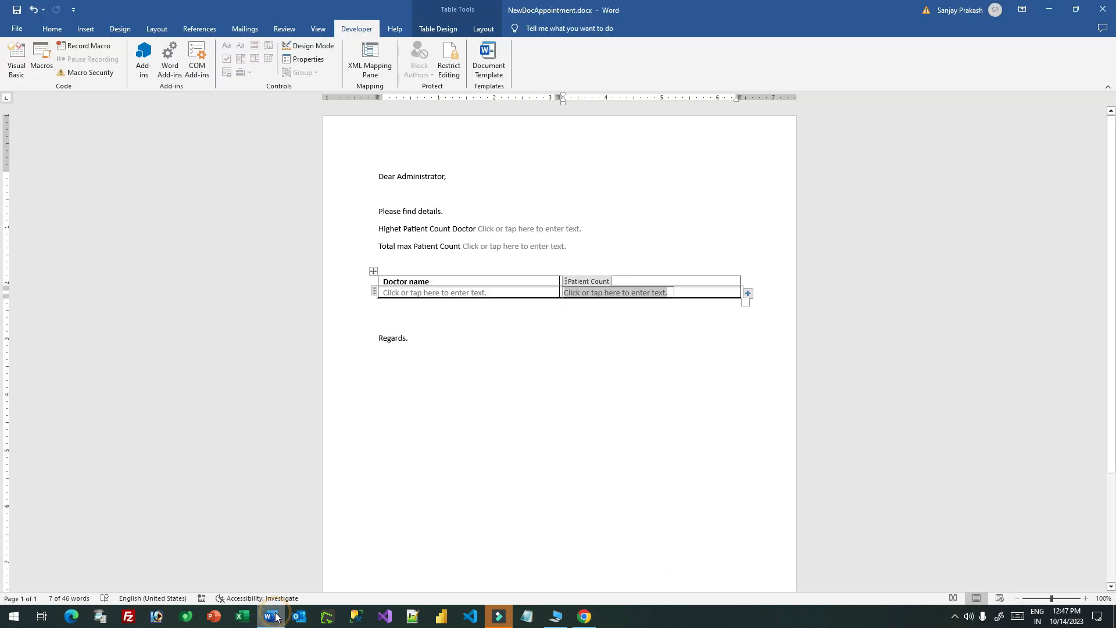
pyautogui.click(465, 295)
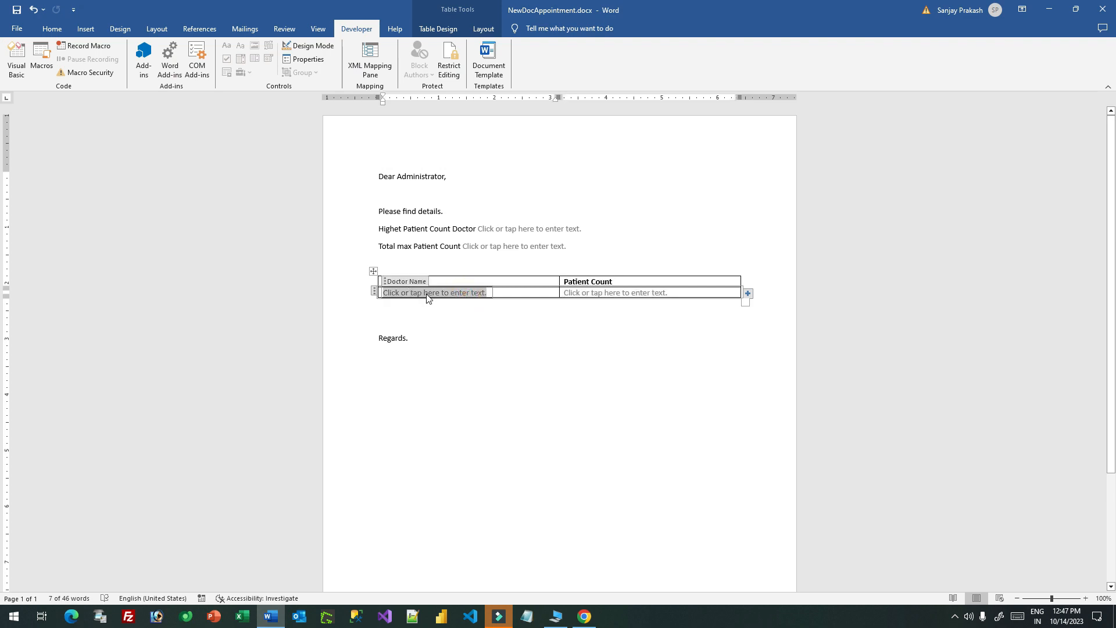
pyautogui.click(601, 294)
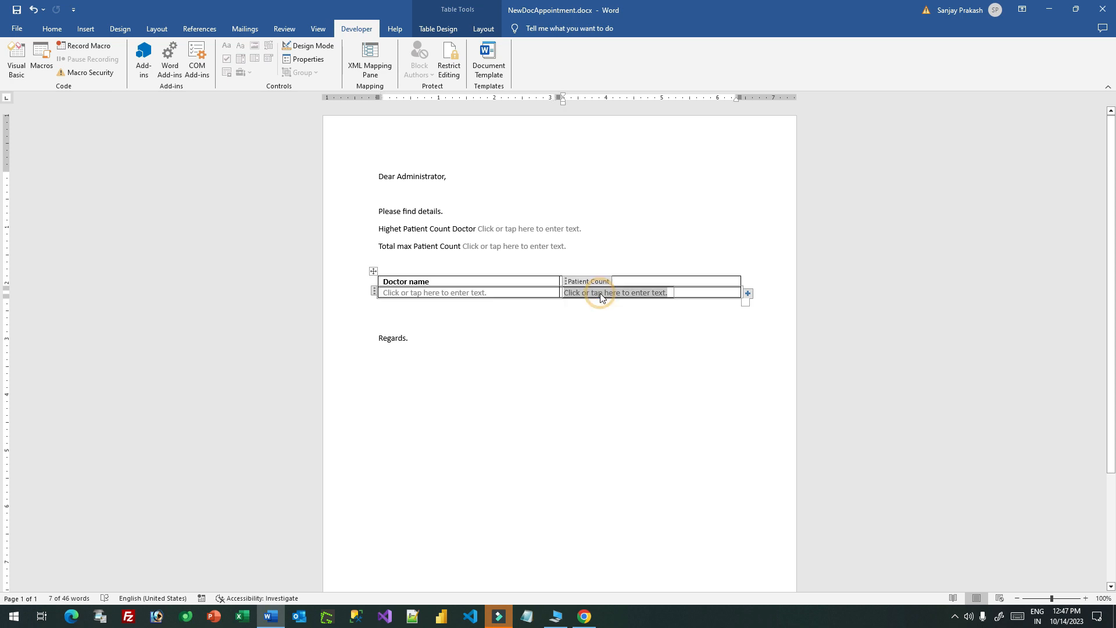
# Step: Return to the flow run in Power Automate and examine the inputs and outputs of the Populate a Microsoft Word template action
pyautogui.click(584, 616)
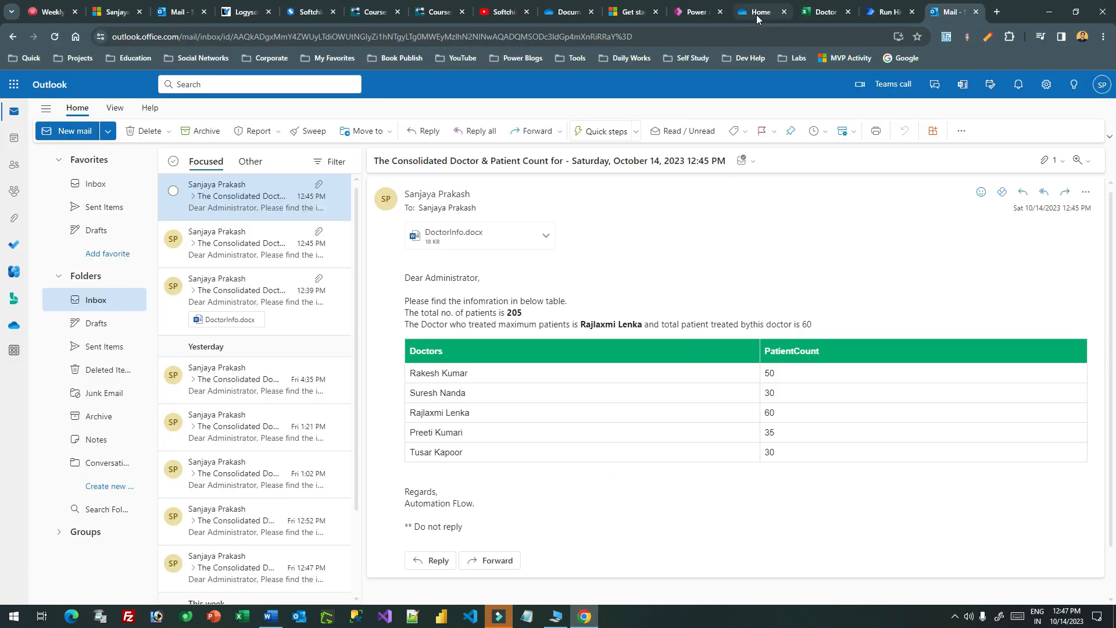
pyautogui.click(886, 12)
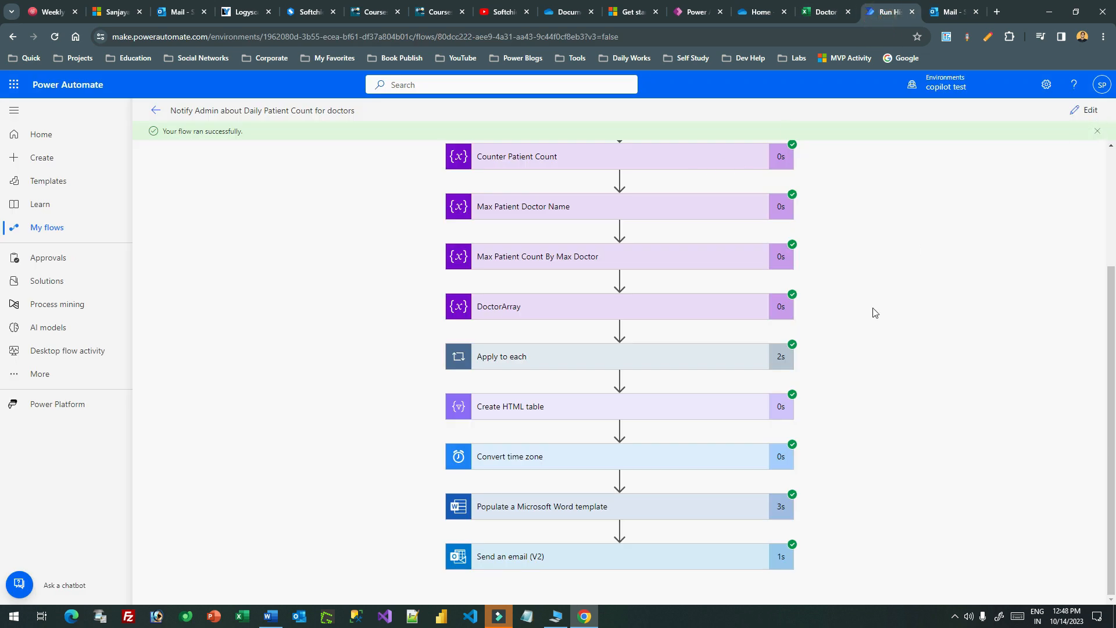
pyautogui.click(576, 510)
pyautogui.scroll(-7, 791, 278)
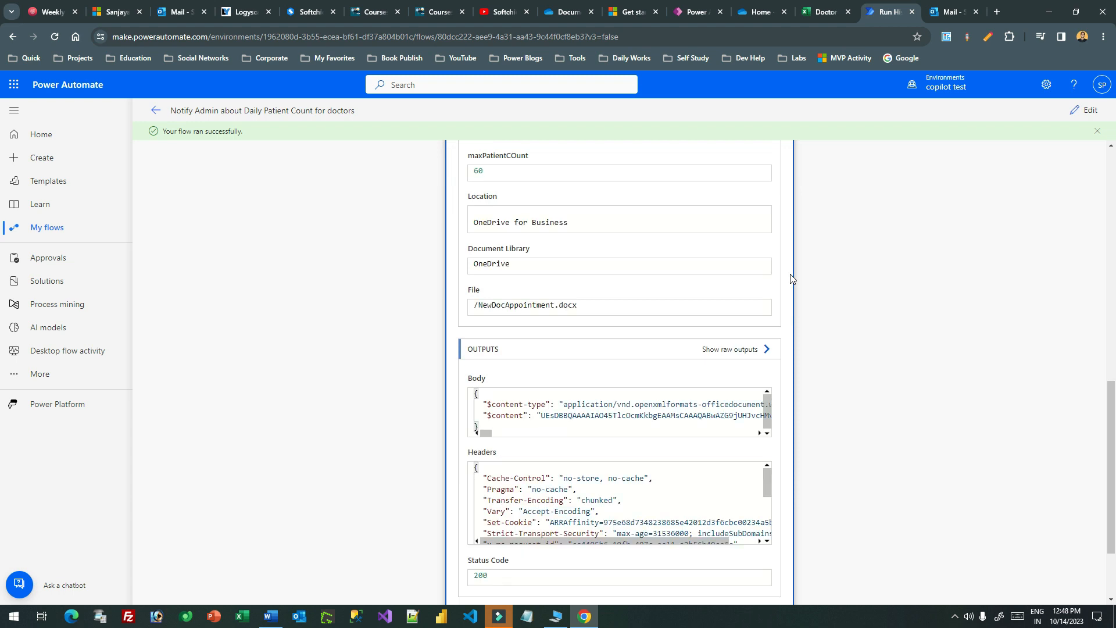
pyautogui.scroll(-1, 627, 286)
pyautogui.scroll(-1, 627, 286)
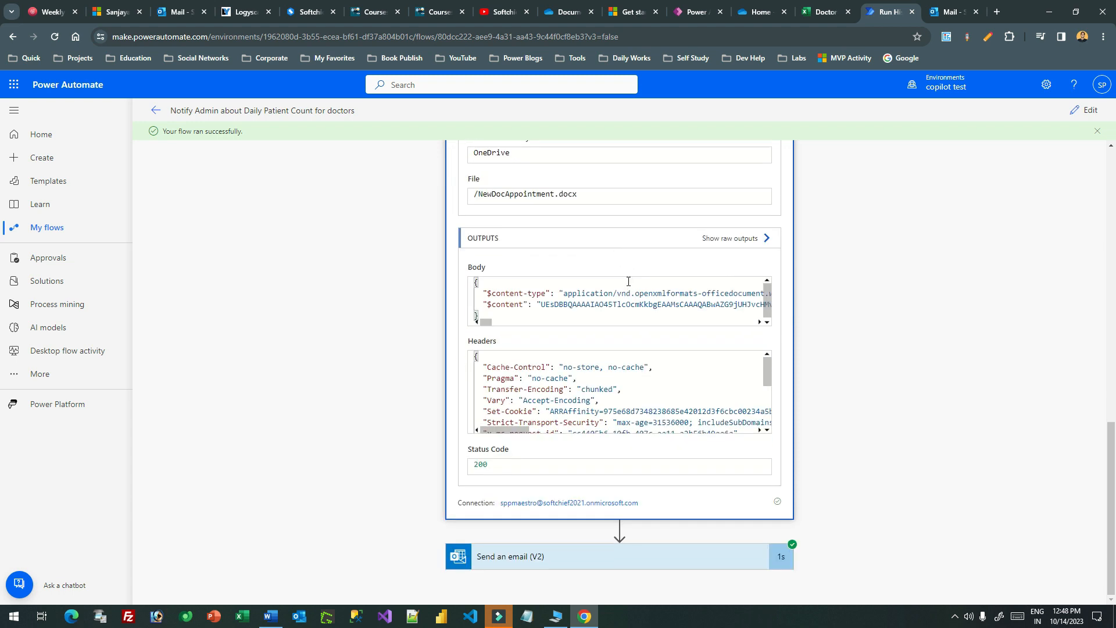
pyautogui.moveTo(768, 378); pyautogui.dragTo(768, 406)
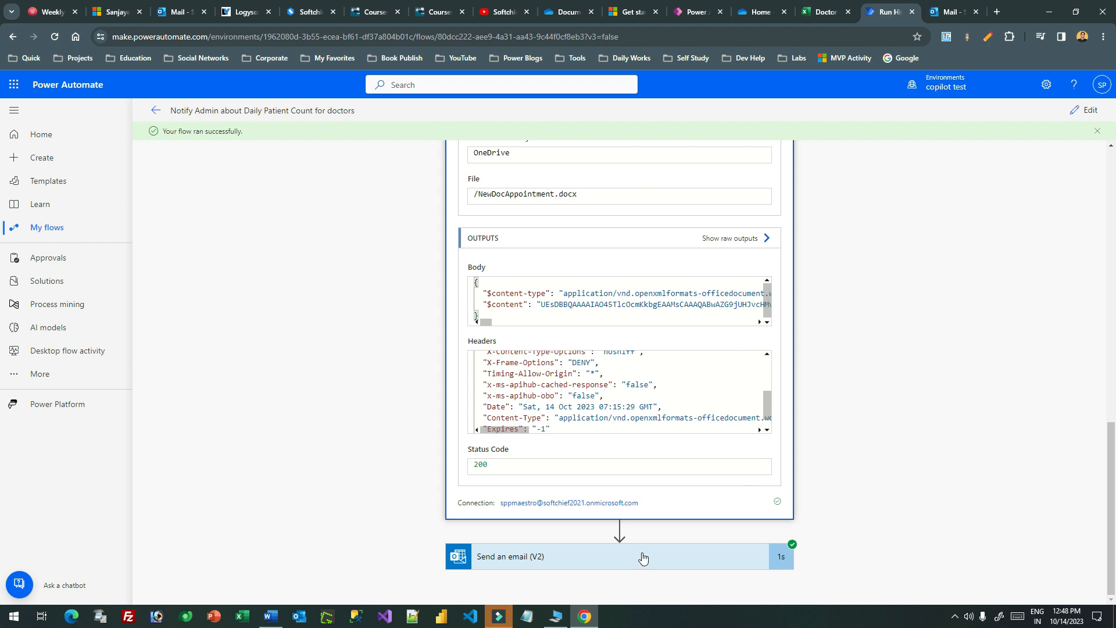
pyautogui.scroll(5, 657, 239)
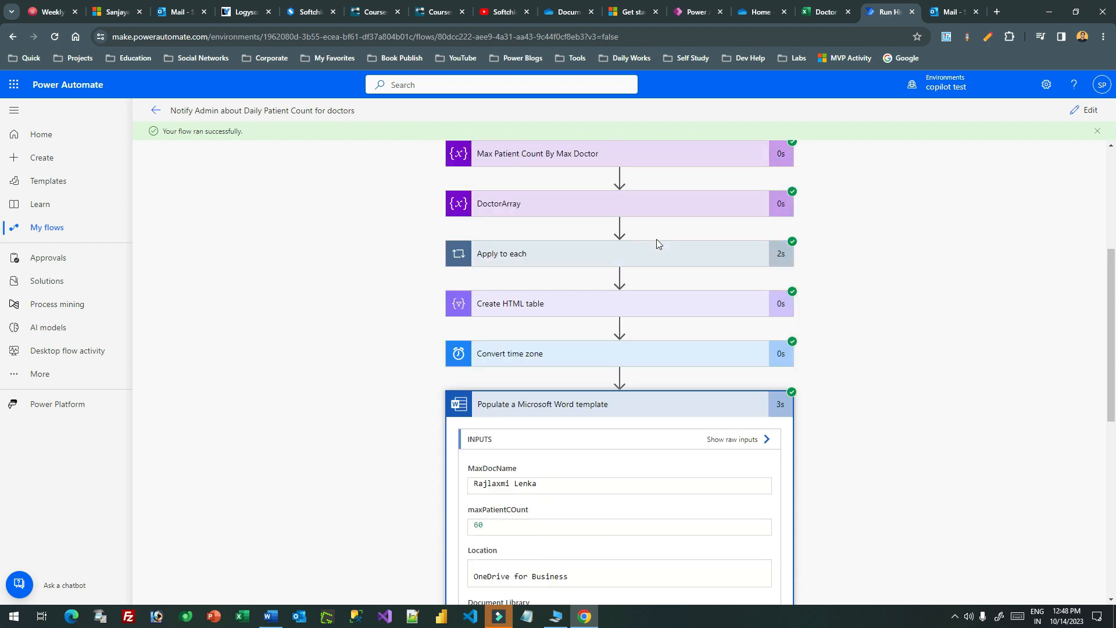
pyautogui.scroll(-5, 567, 383)
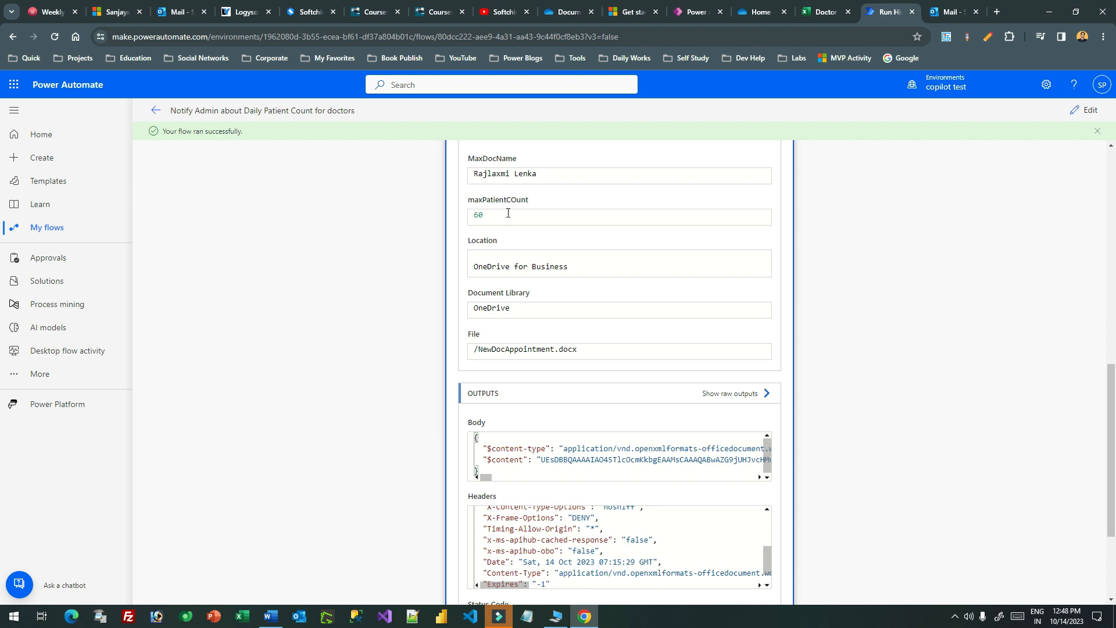
pyautogui.doubleClick(498, 176)
pyautogui.doubleClick(532, 177)
pyautogui.moveTo(488, 267); pyautogui.dragTo(584, 301)
pyautogui.moveTo(487, 349); pyautogui.dragTo(579, 349)
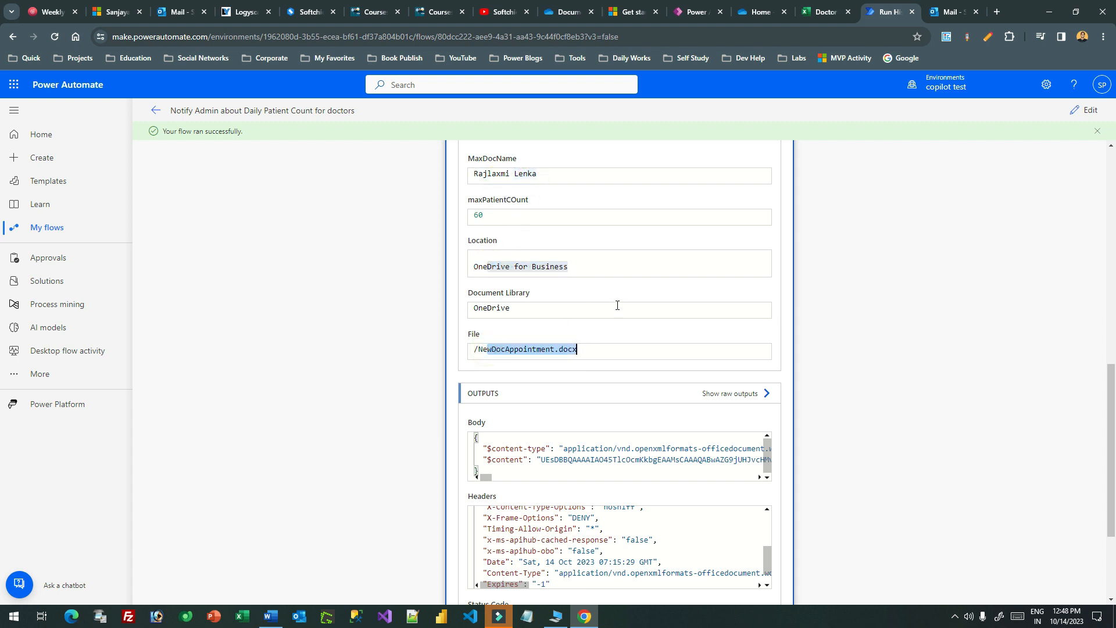
pyautogui.moveTo(486, 477); pyautogui.dragTo(384, 477)
pyautogui.scroll(-3, 705, 401)
pyautogui.moveTo(771, 399); pyautogui.dragTo(682, 433)
pyautogui.scroll(3, 685, 417)
pyautogui.scroll(9, 782, 280)
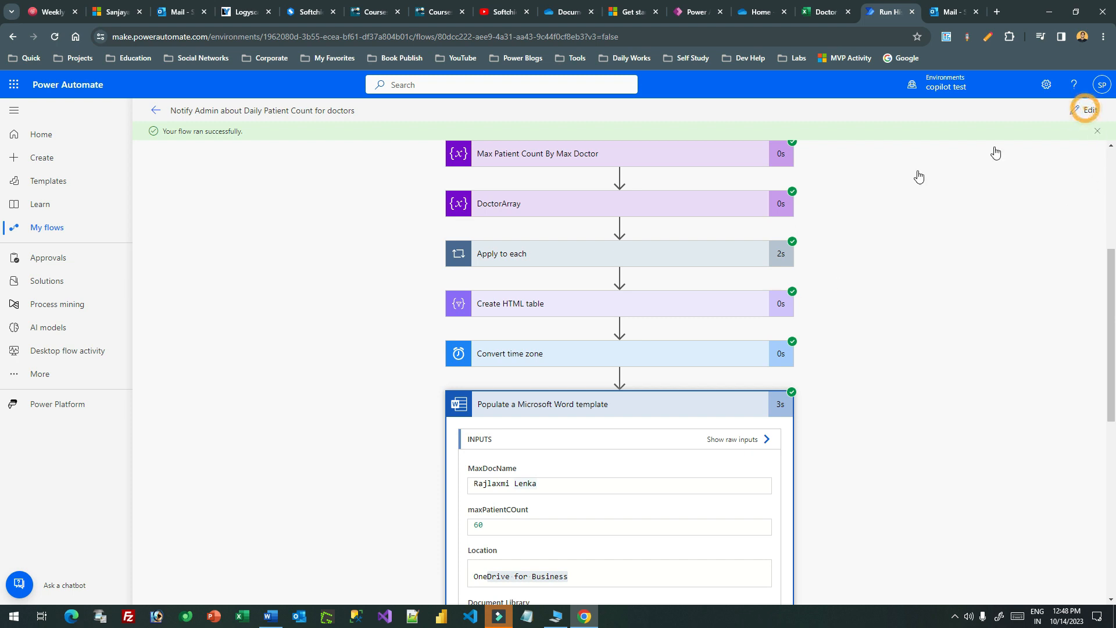
# Step: Edit the flow so the Word template action's repeating section takes the entire DoctorArray variable as input, and save the flow
pyautogui.click(1083, 110)
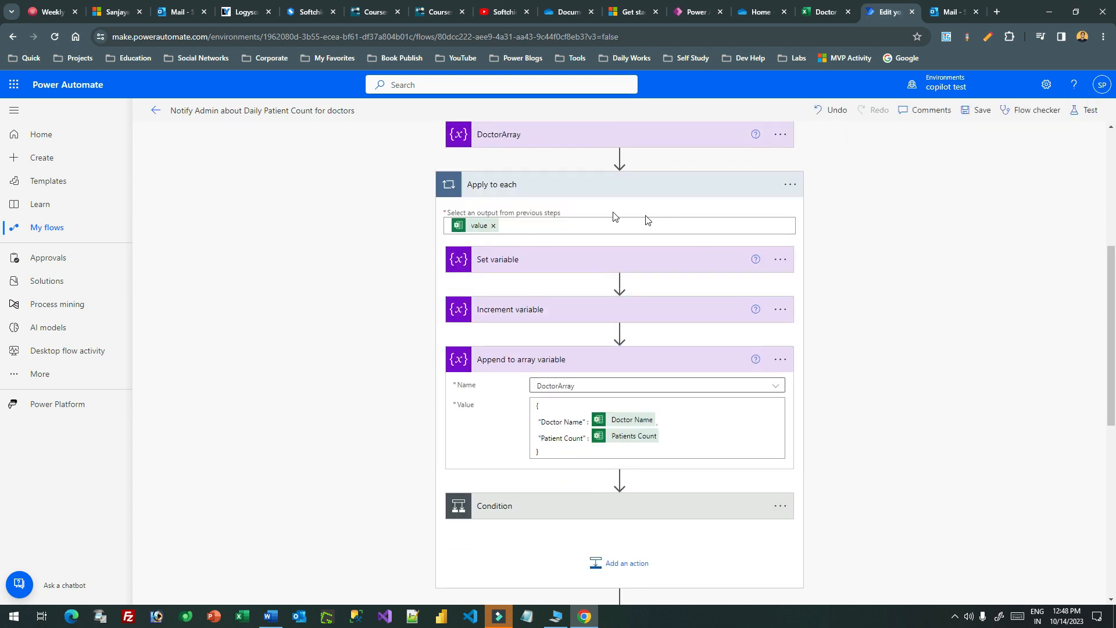
pyautogui.click(618, 186)
pyautogui.scroll(-1, 632, 226)
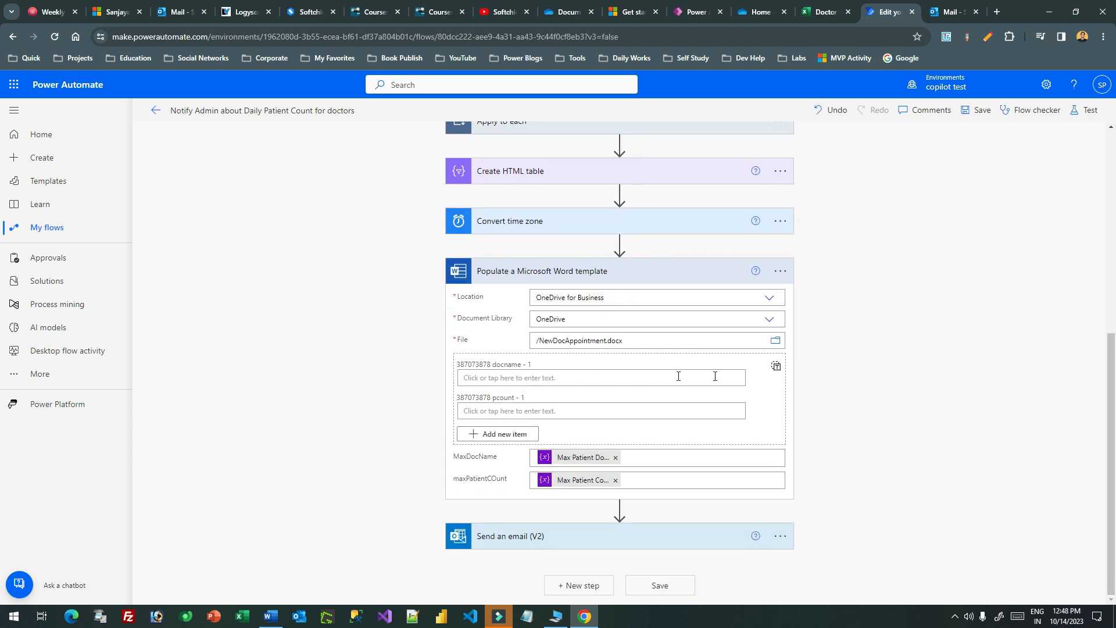
pyautogui.click(777, 366)
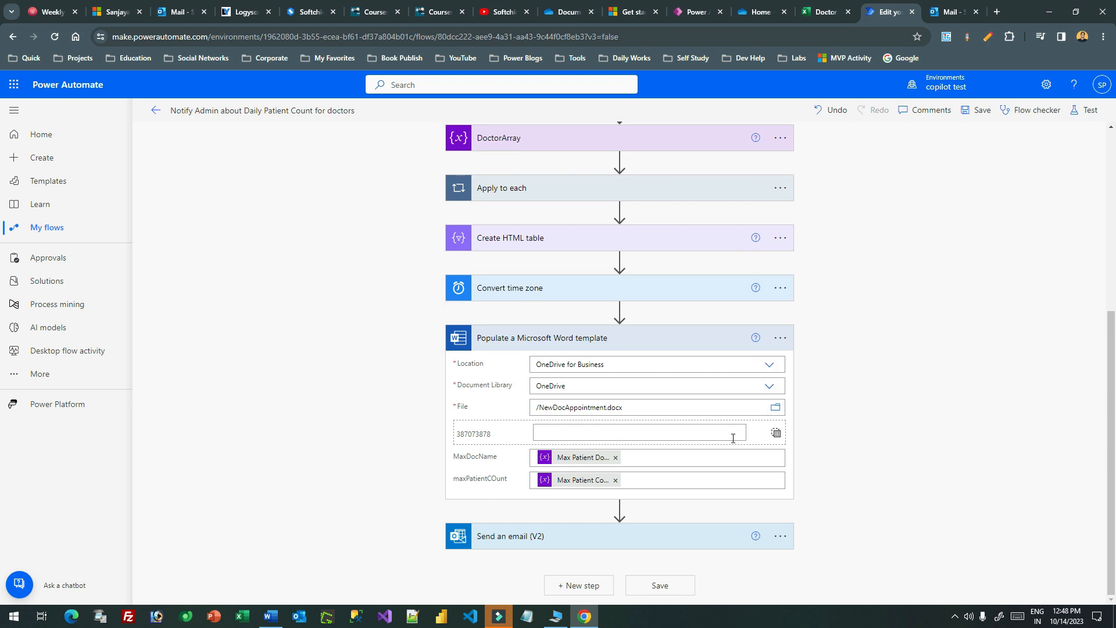
pyautogui.click(638, 433)
pyautogui.click(825, 505)
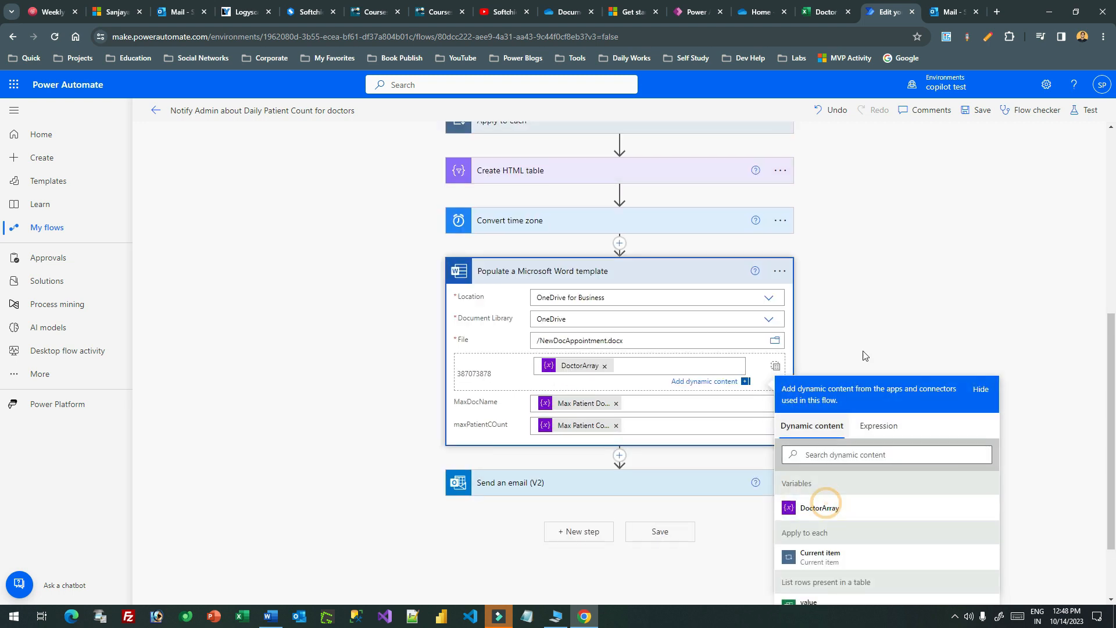
pyautogui.click(984, 115)
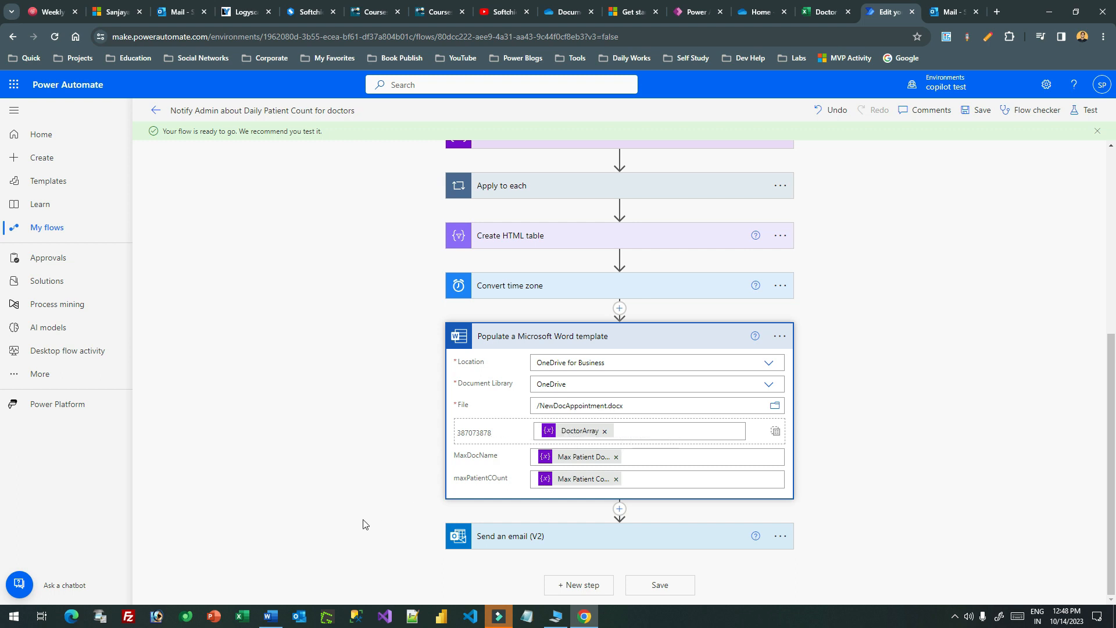
# Step: Check the properties of the table's repeating section content control in the Word template, then return to the flow editor
pyautogui.click(278, 616)
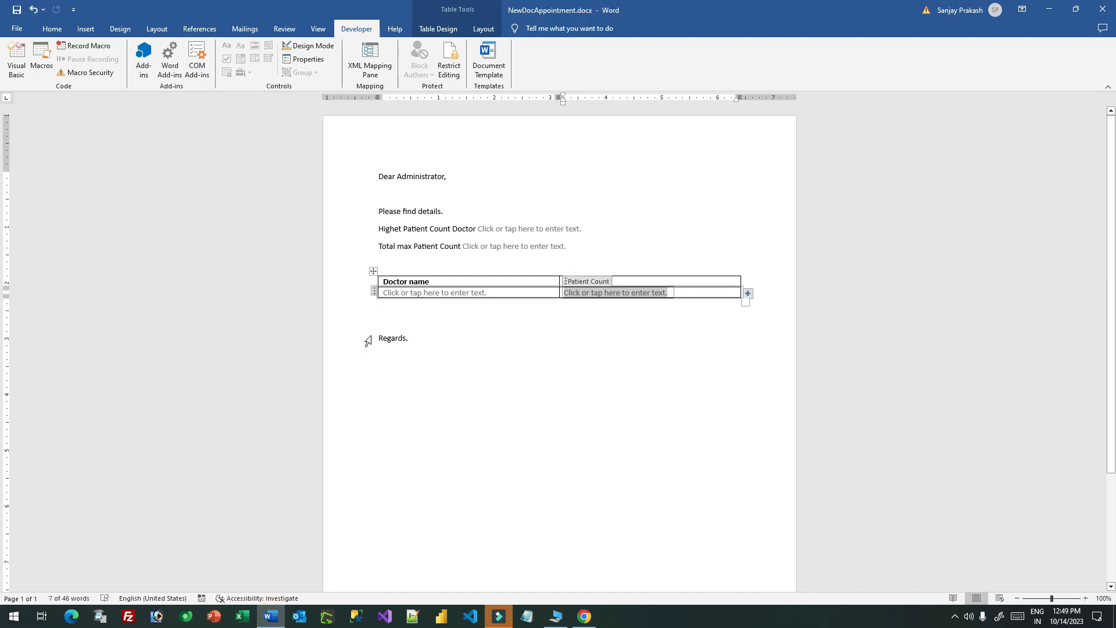
pyautogui.click(373, 271)
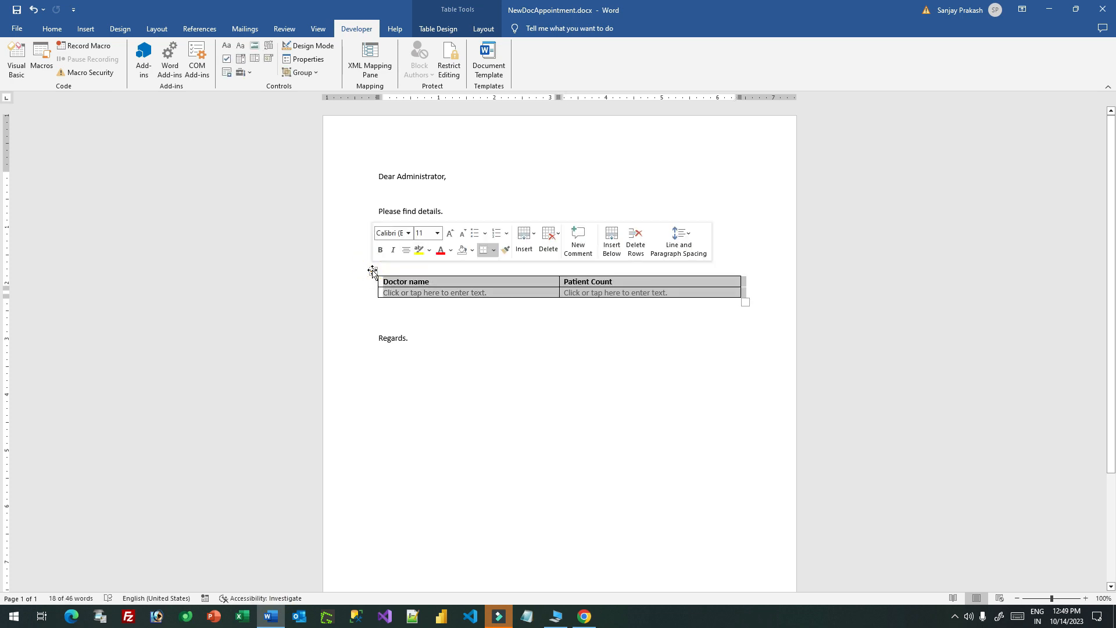
pyautogui.click(304, 58)
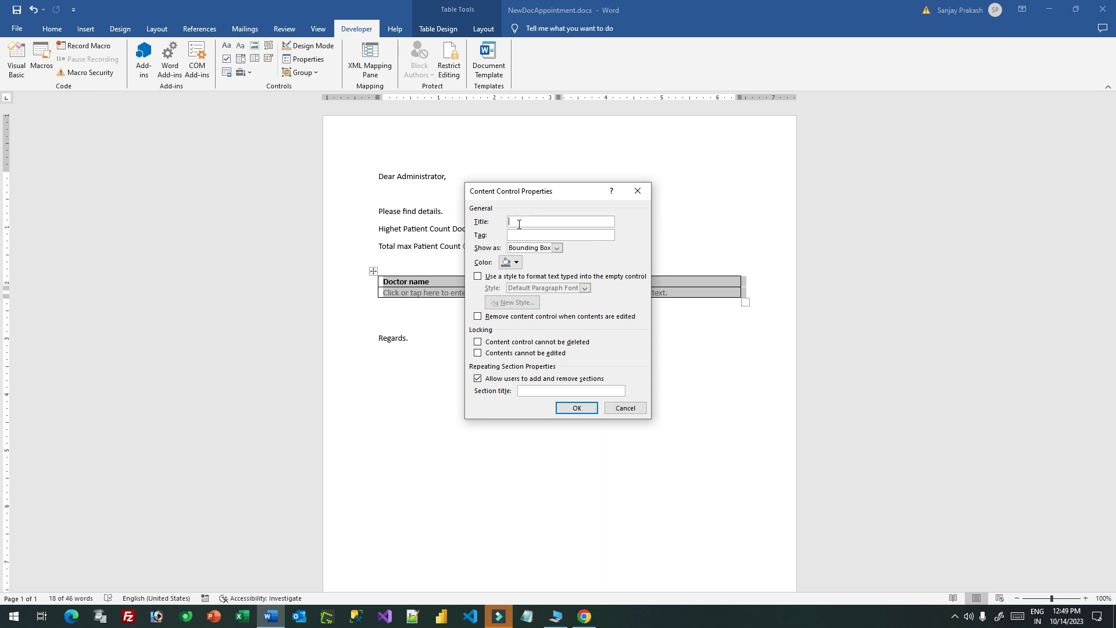
pyautogui.click(638, 190)
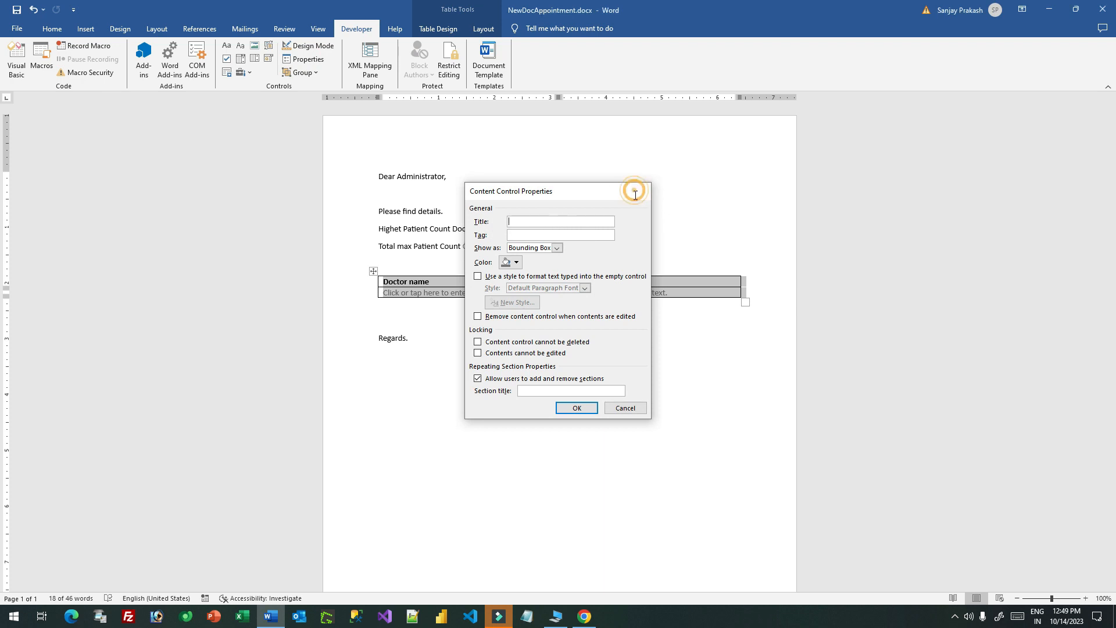
pyautogui.click(1050, 9)
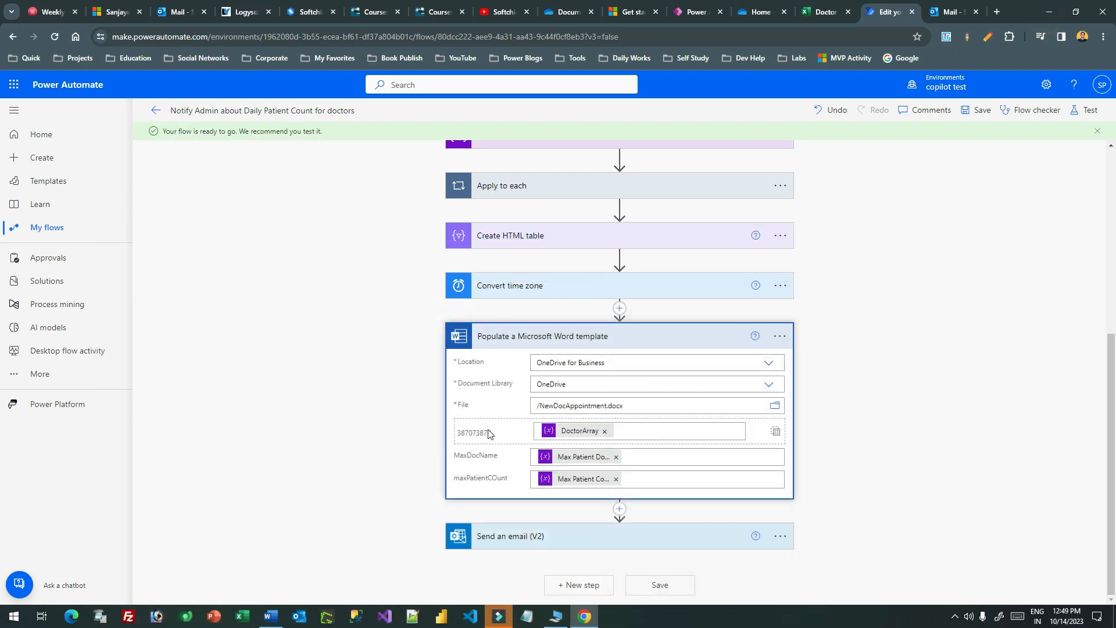
# Step: Test the flow with the most recently used trigger and open the DoctorInfo.docx attachment of the new email in Outlook
pyautogui.click(1084, 110)
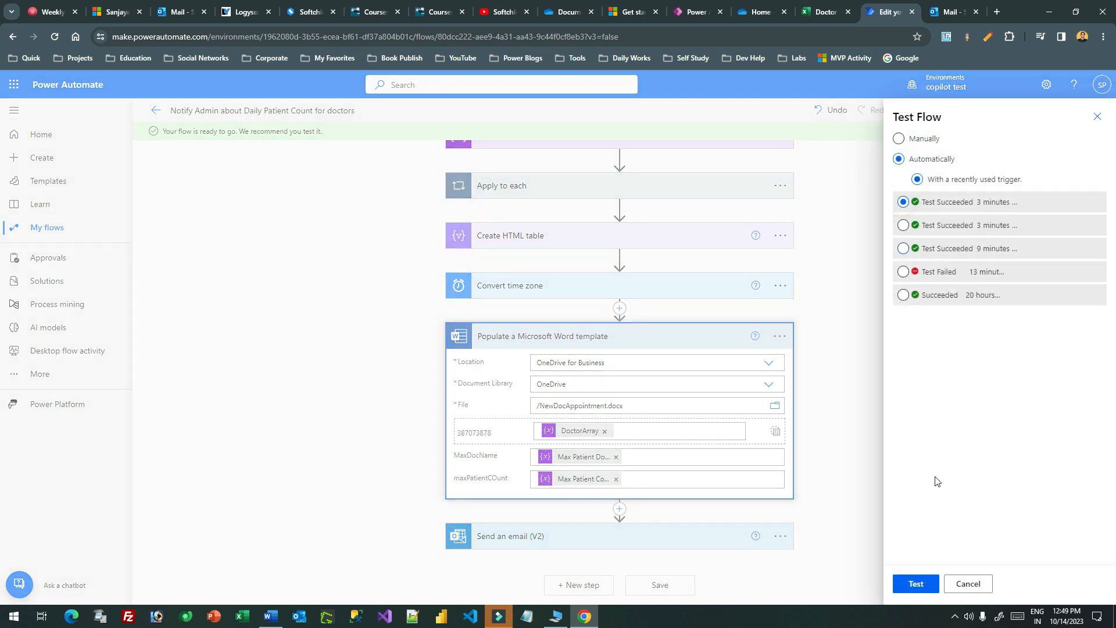
pyautogui.click(916, 584)
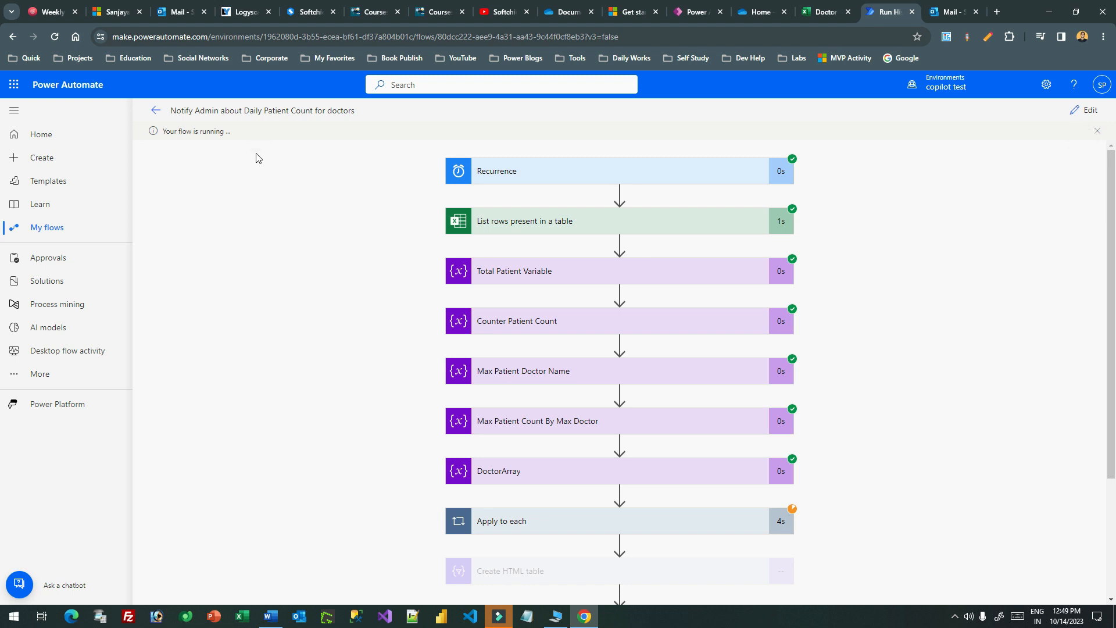
pyautogui.click(949, 12)
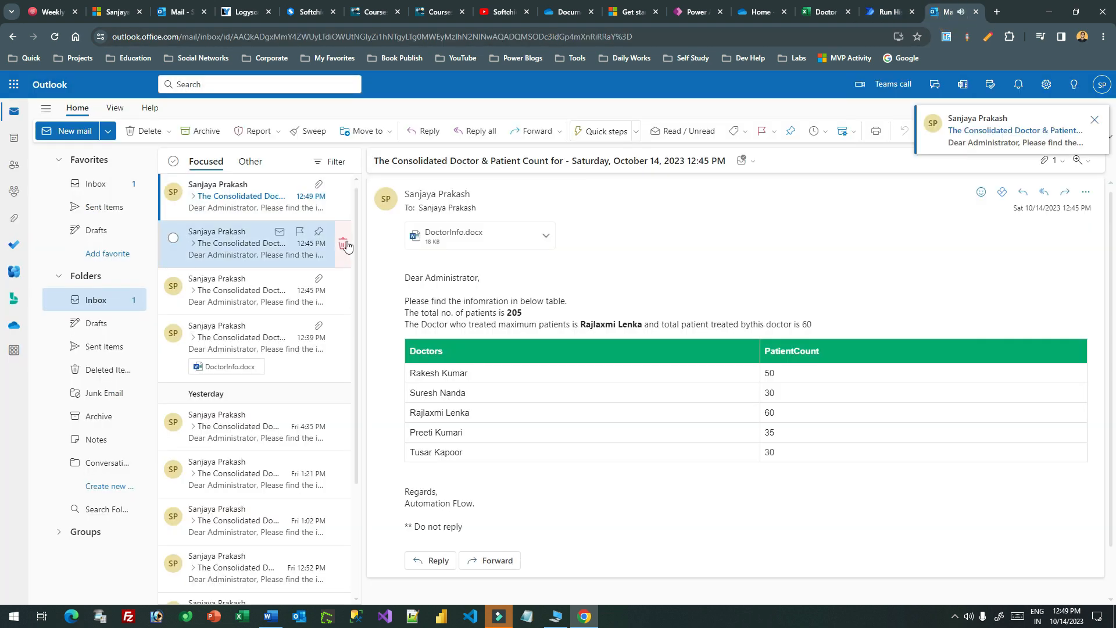
pyautogui.click(225, 191)
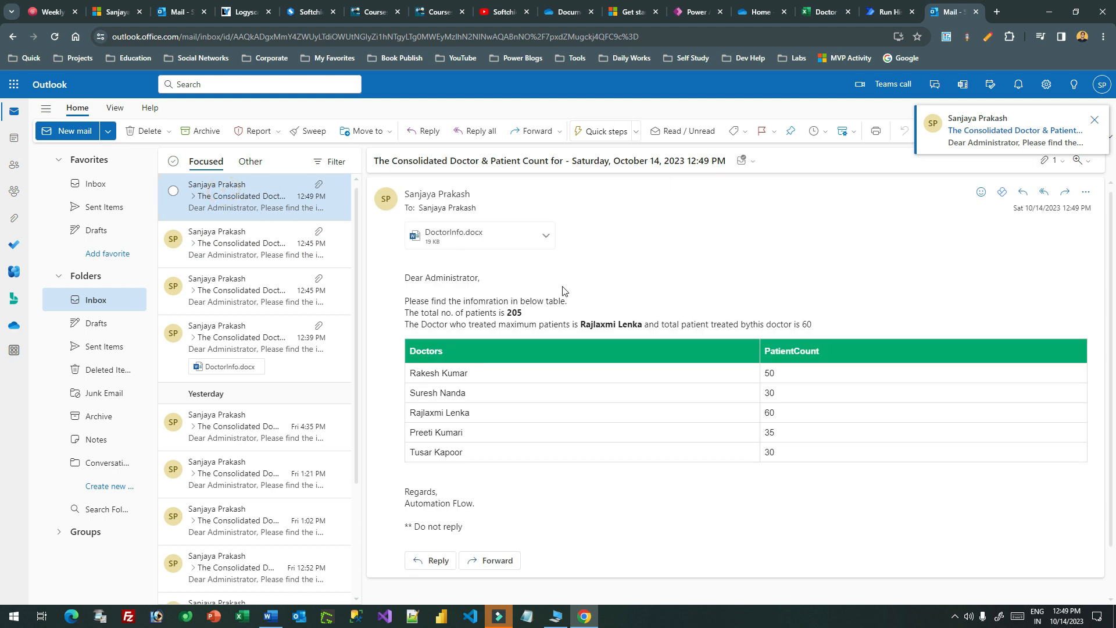
pyautogui.click(471, 242)
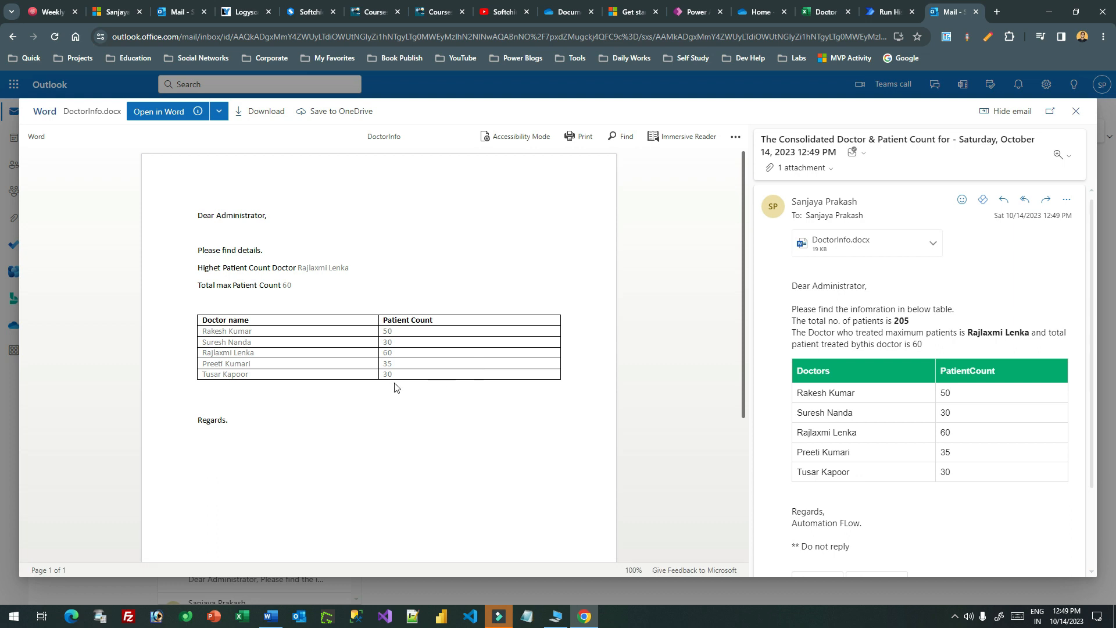
# Step: Check the doctor names and patient counts row by row in the table of the generated DoctorInfo.docx
pyautogui.moveTo(201, 331); pyautogui.dragTo(419, 335)
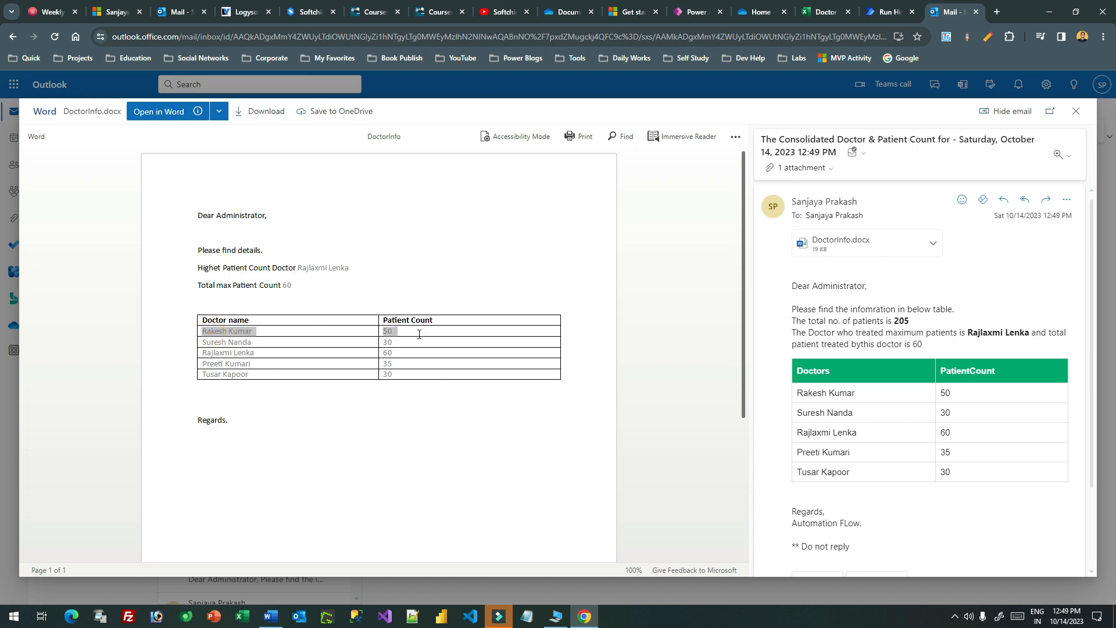
pyautogui.moveTo(252, 342); pyautogui.dragTo(395, 344)
pyautogui.moveTo(213, 356); pyautogui.dragTo(391, 357)
pyautogui.click(395, 372)
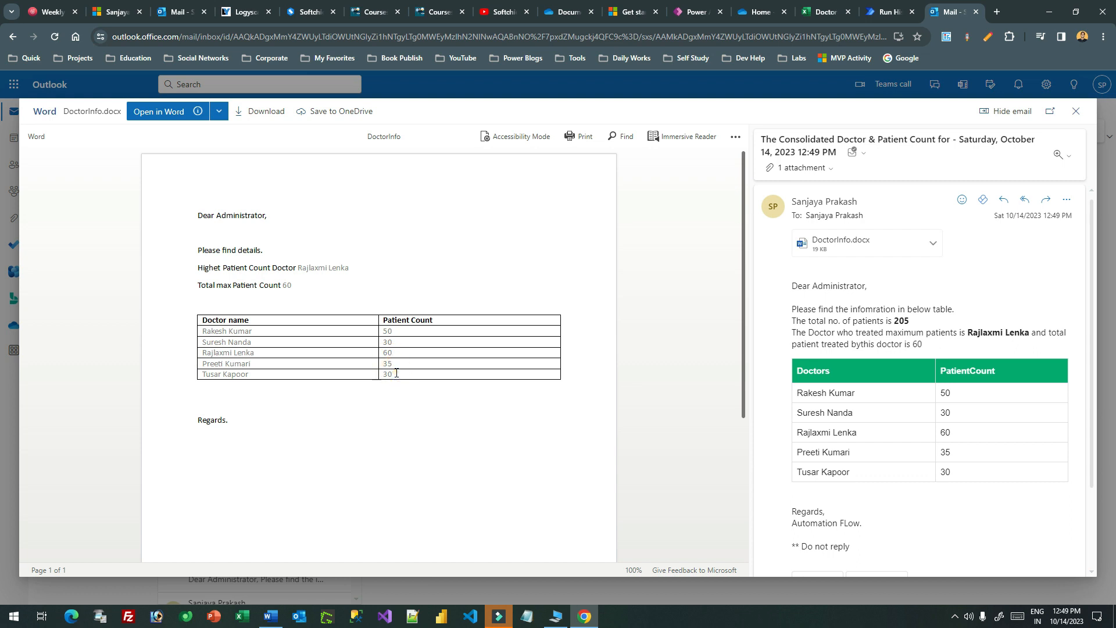
pyautogui.scroll(-3, 396, 230)
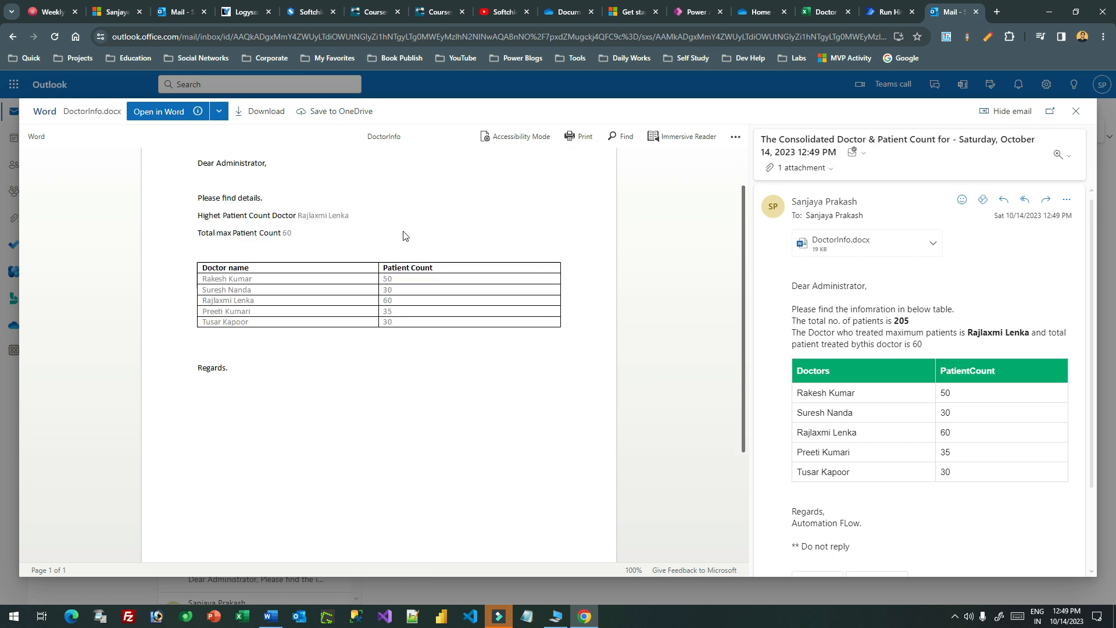
pyautogui.scroll(3, 402, 236)
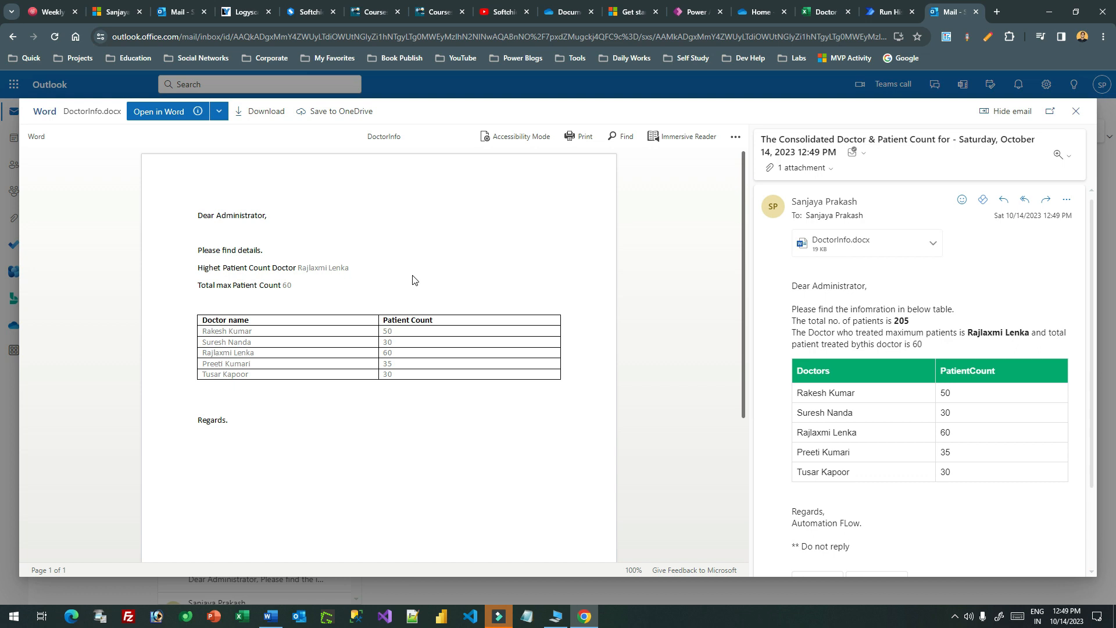
# Step: Switch to NewDocAppointment.docx in Word, open its page header for editing, and return to the document body
pyautogui.click(271, 615)
pyautogui.click(401, 135)
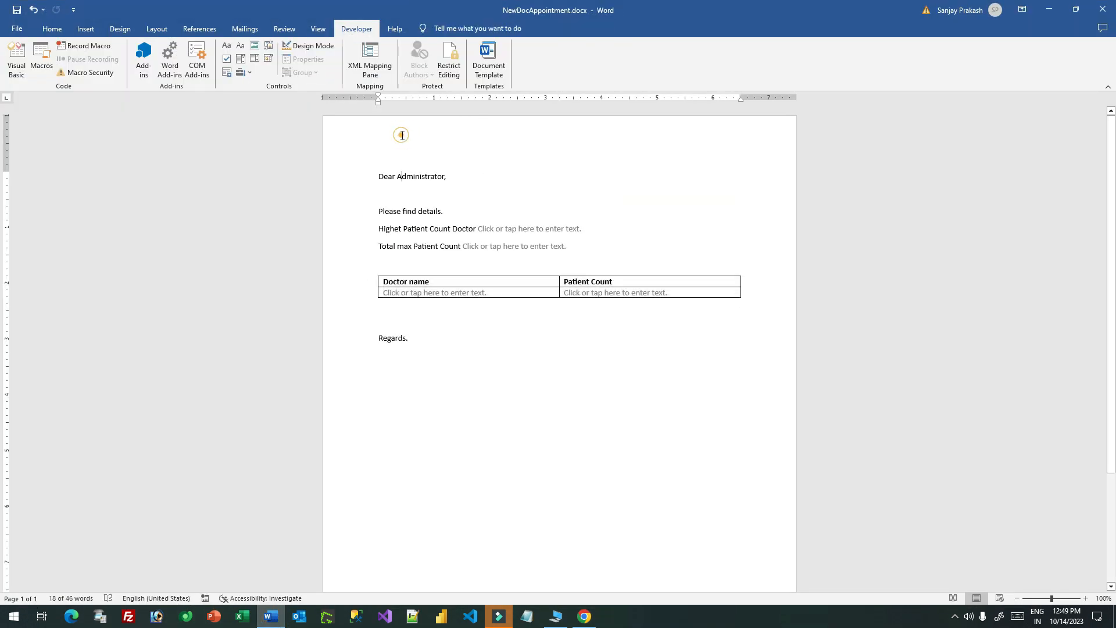
pyautogui.doubleClick(433, 145)
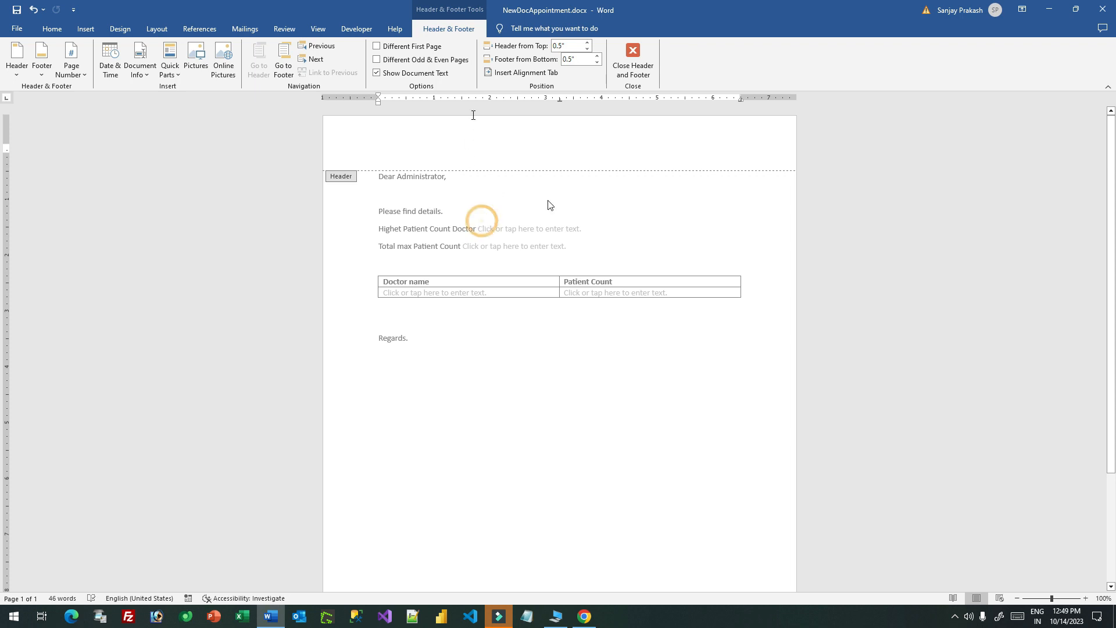
pyautogui.doubleClick(518, 185)
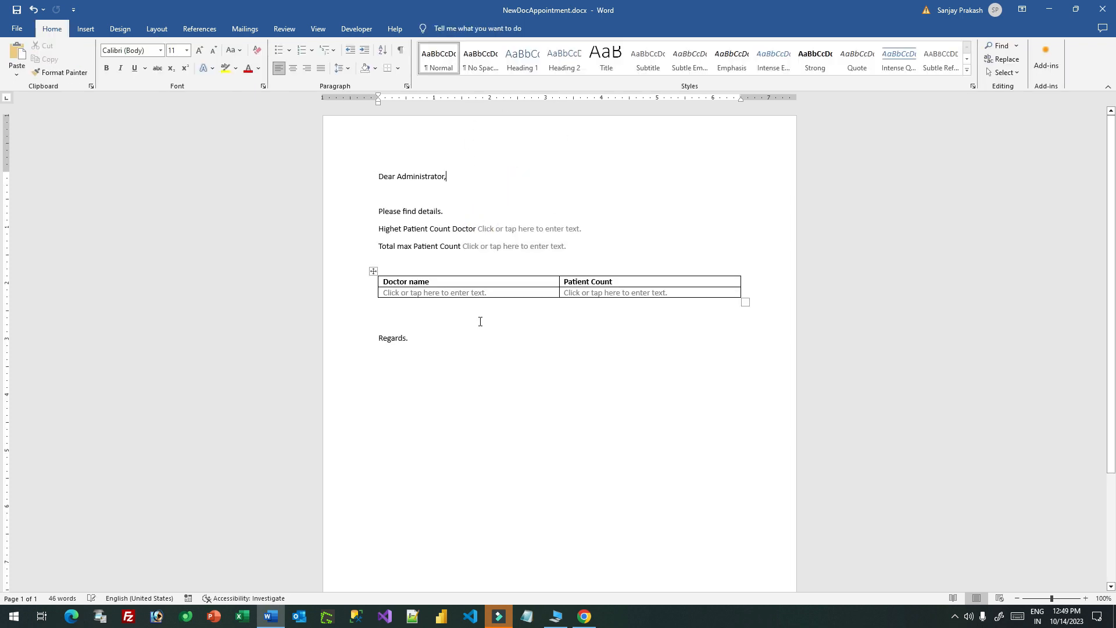
# Step: Insert a picture content control on the empty line below the table and set its title to imgsign
pyautogui.click(387, 317)
pyautogui.click(86, 29)
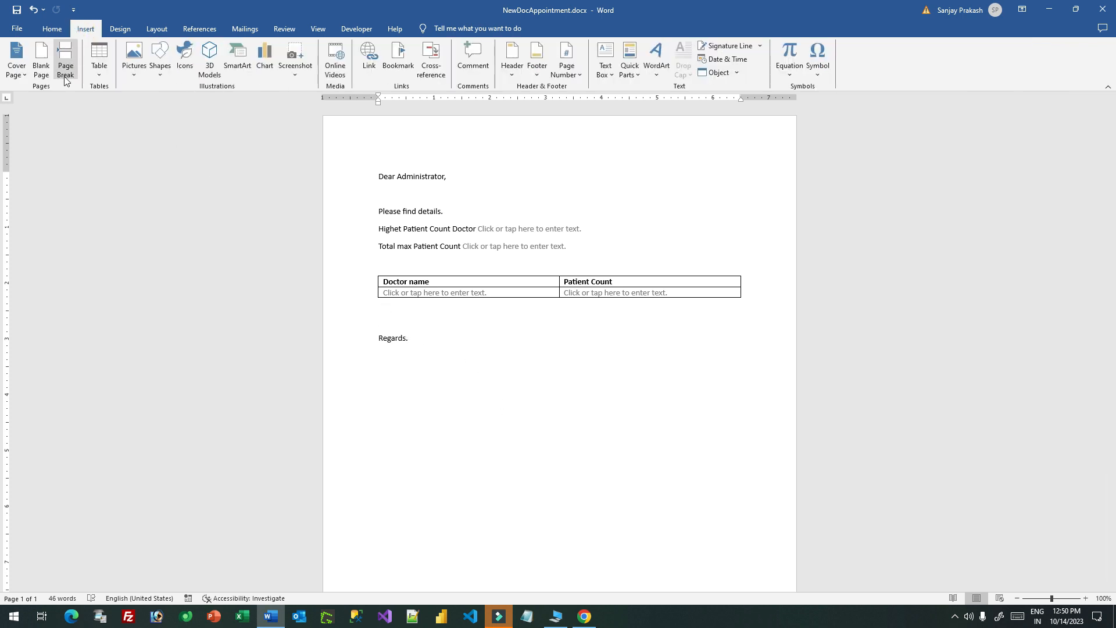
pyautogui.click(366, 32)
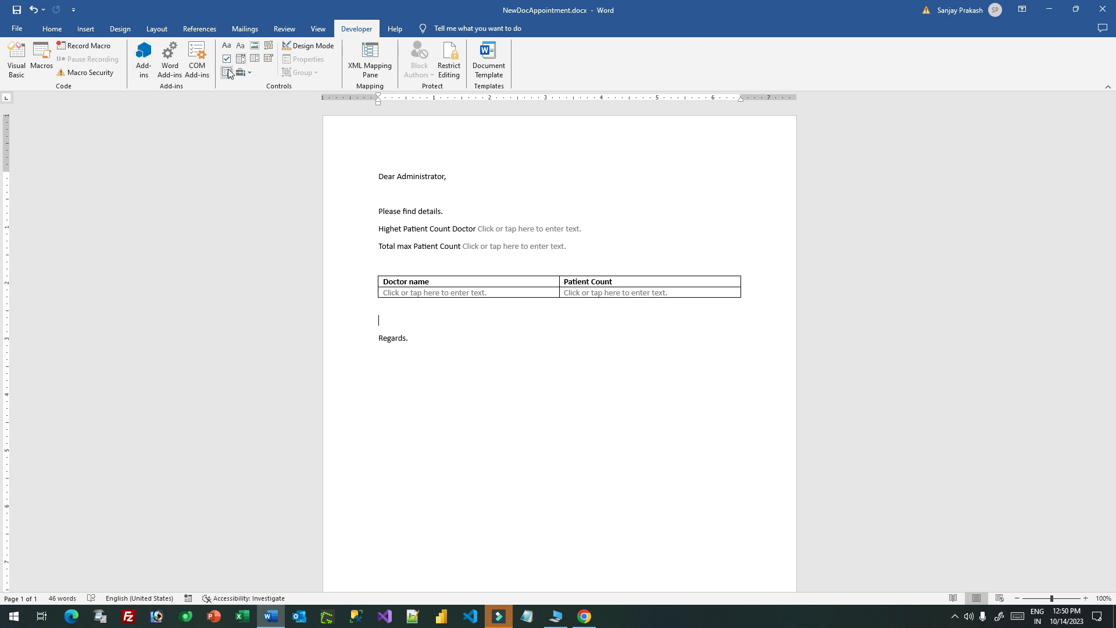
pyautogui.click(255, 49)
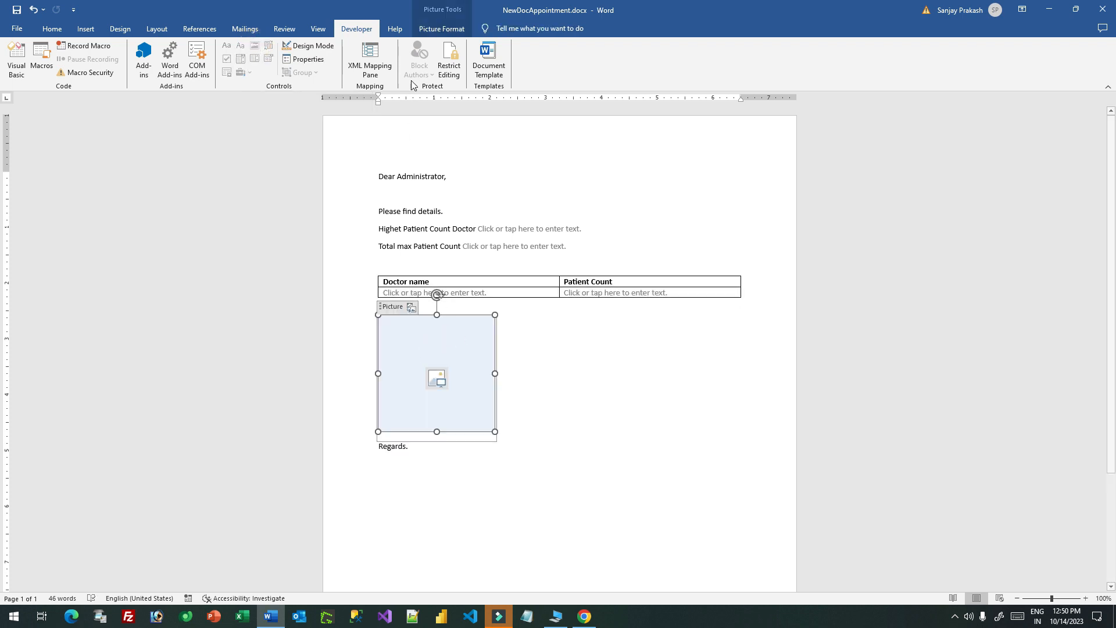
pyautogui.click(317, 62)
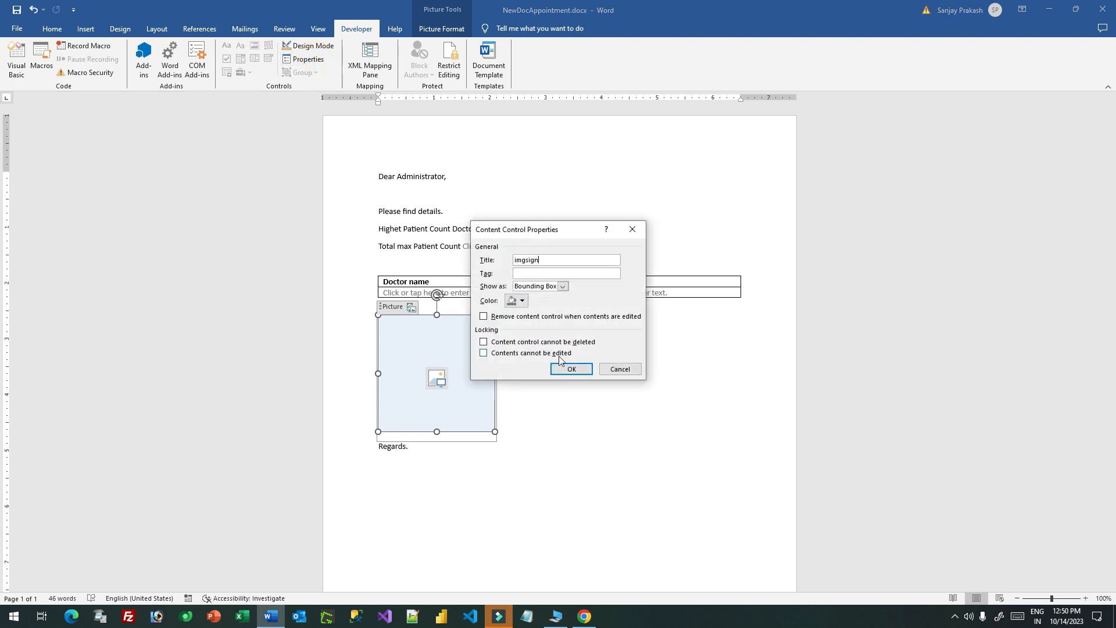
pyautogui.click(569, 370)
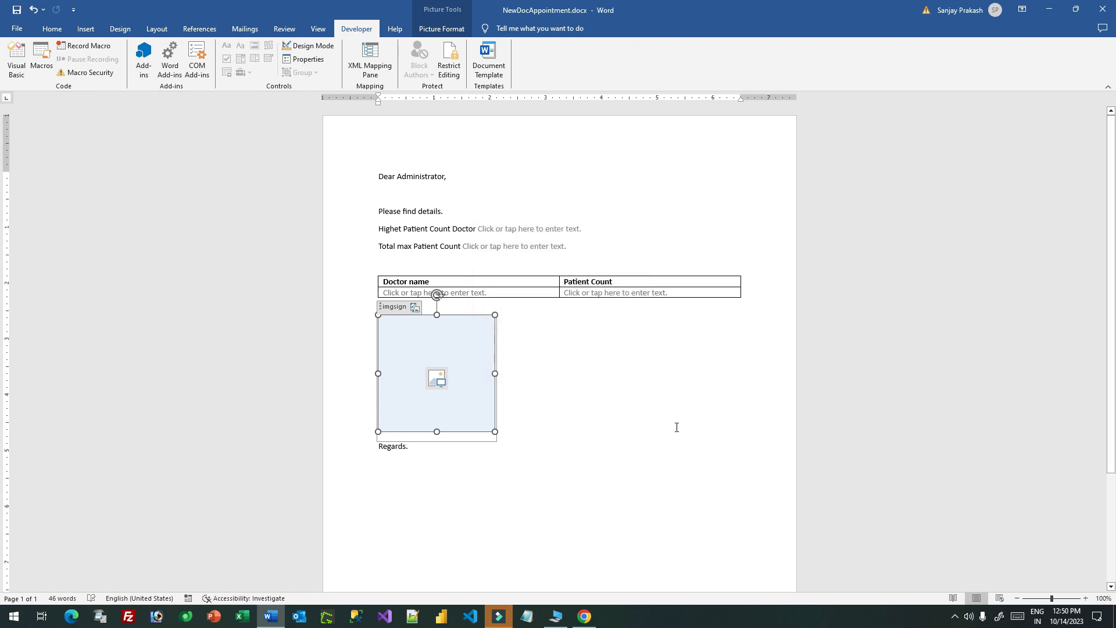
pyautogui.click(483, 485)
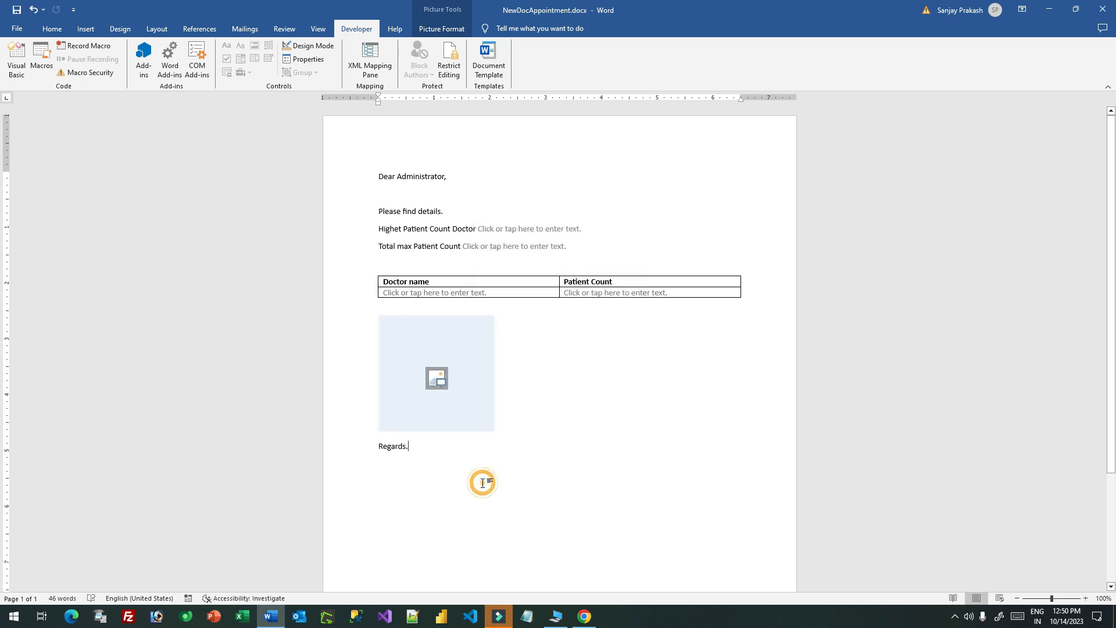
# Step: Switch to OneDrive in the browser and upload NewDocAppointment.docx from the Desktop
pyautogui.click(557, 612)
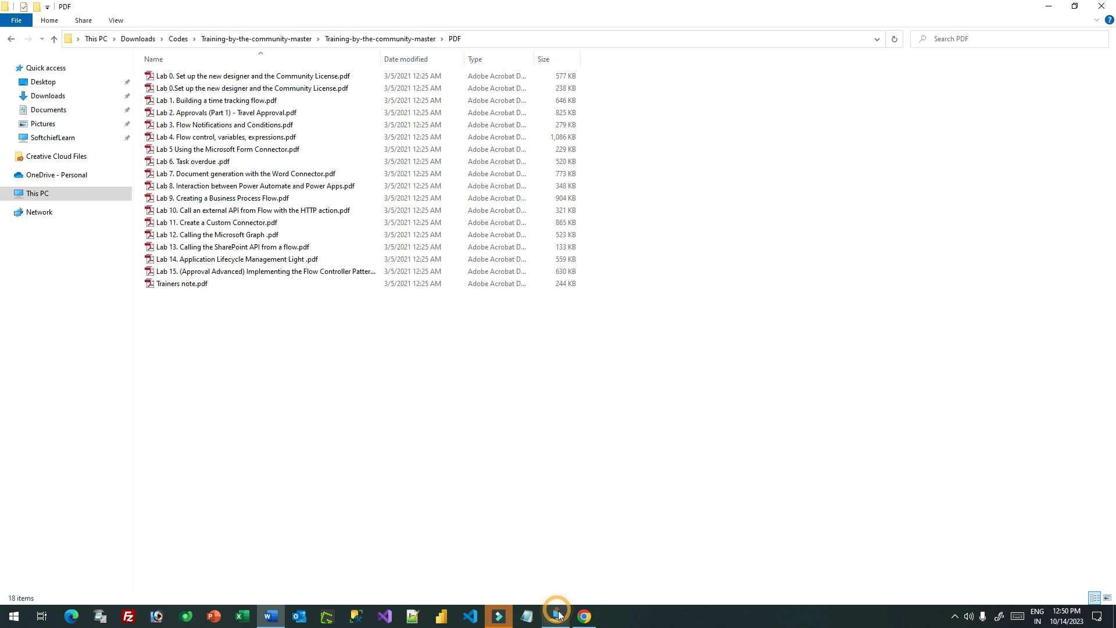
pyautogui.click(584, 616)
pyautogui.moveTo(878, 13)
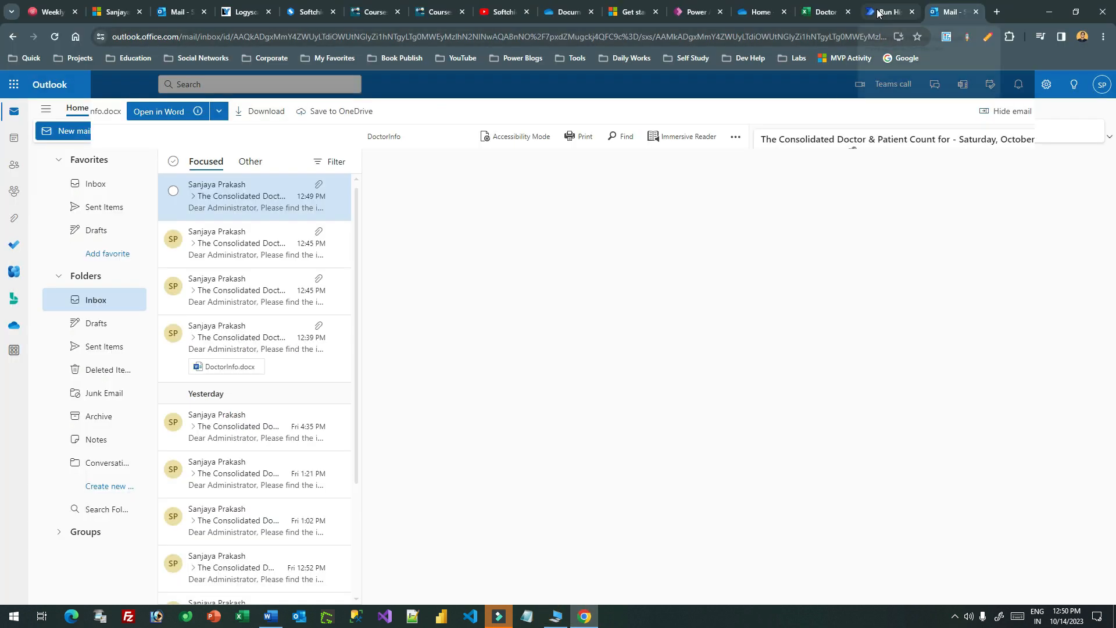
pyautogui.click(759, 11)
pyautogui.click(50, 123)
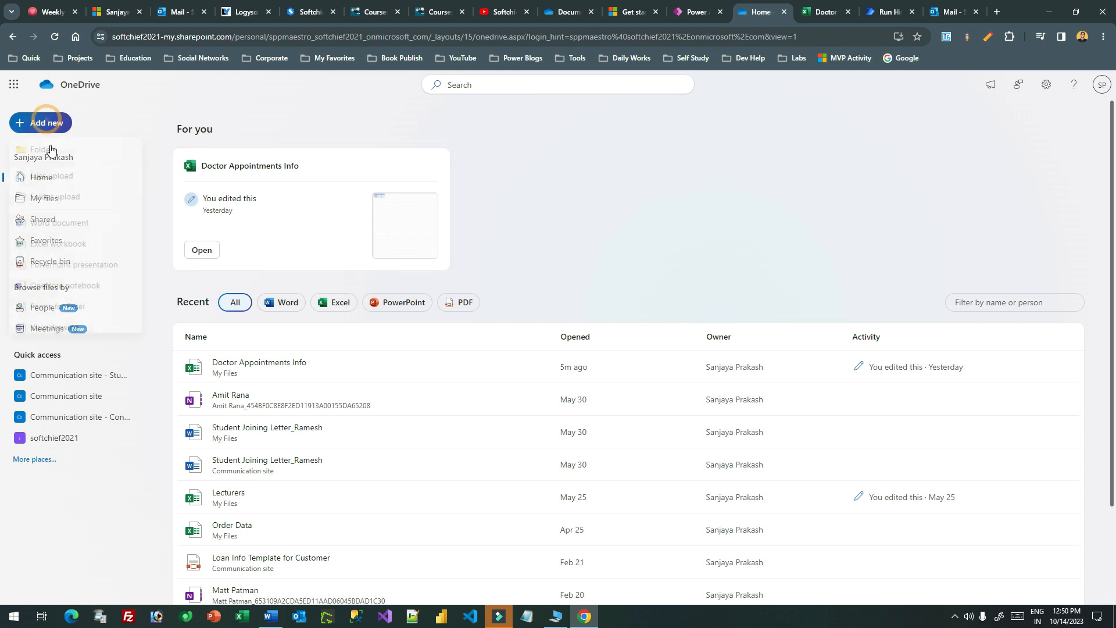
pyautogui.click(75, 174)
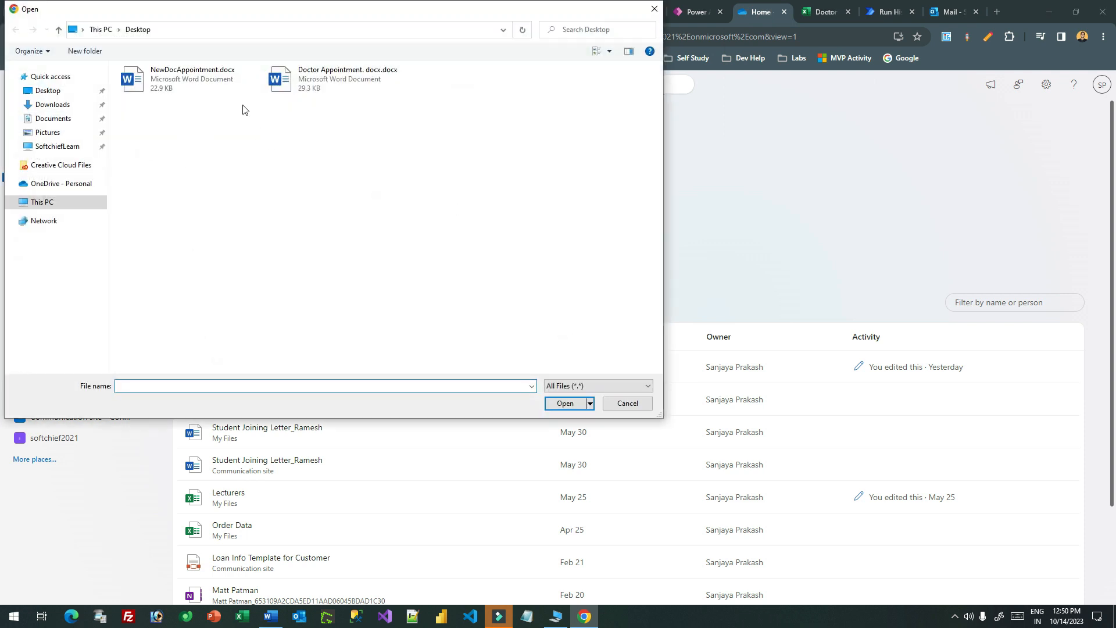
pyautogui.doubleClick(216, 79)
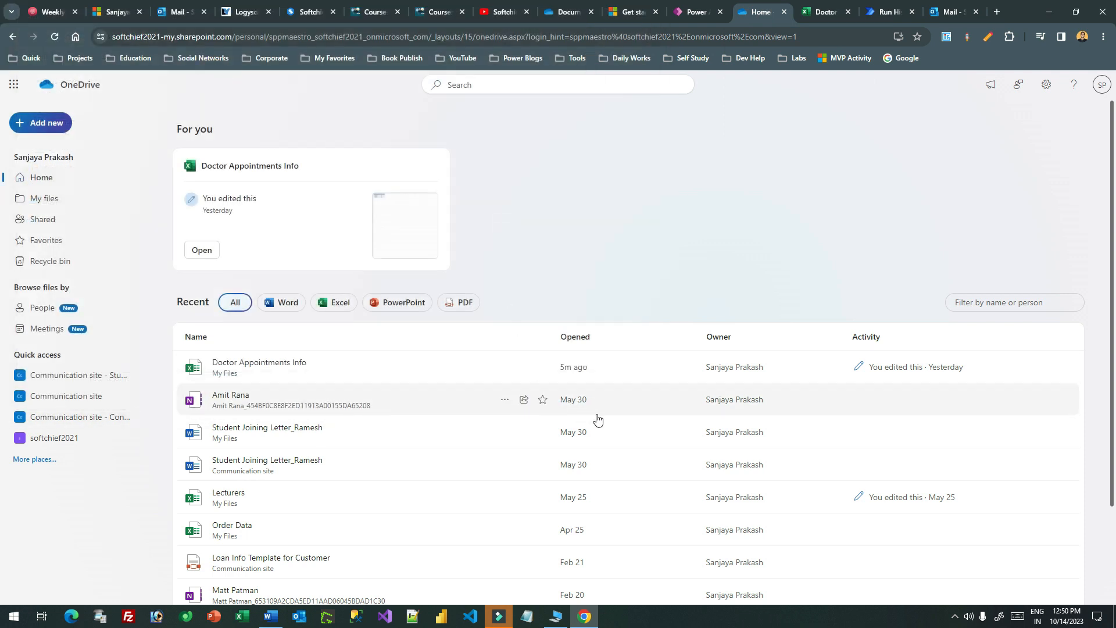
pyautogui.click(483, 578)
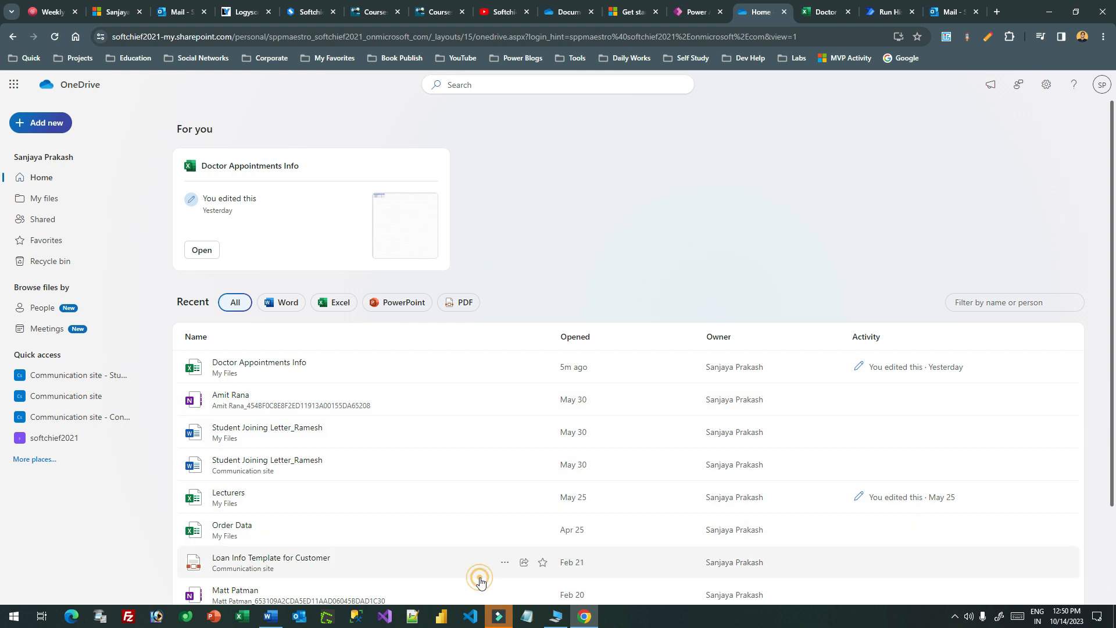
# Step: Edit the Power Automate flow and add a second Word Online (Business) Populate a Microsoft Word template action before the email action
pyautogui.click(898, 15)
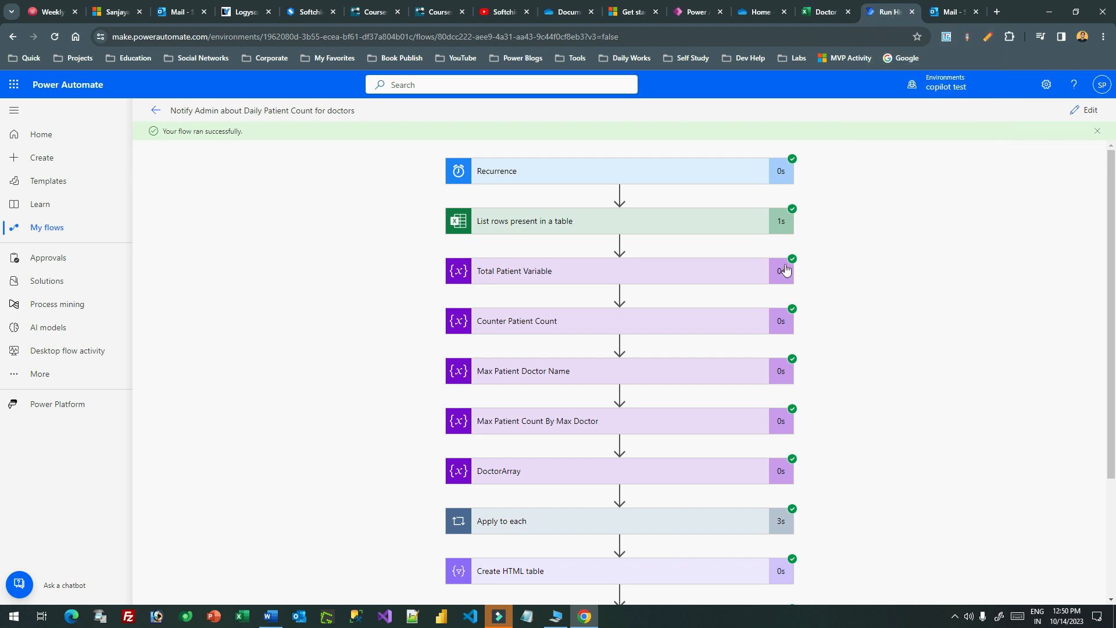
pyautogui.click(1085, 110)
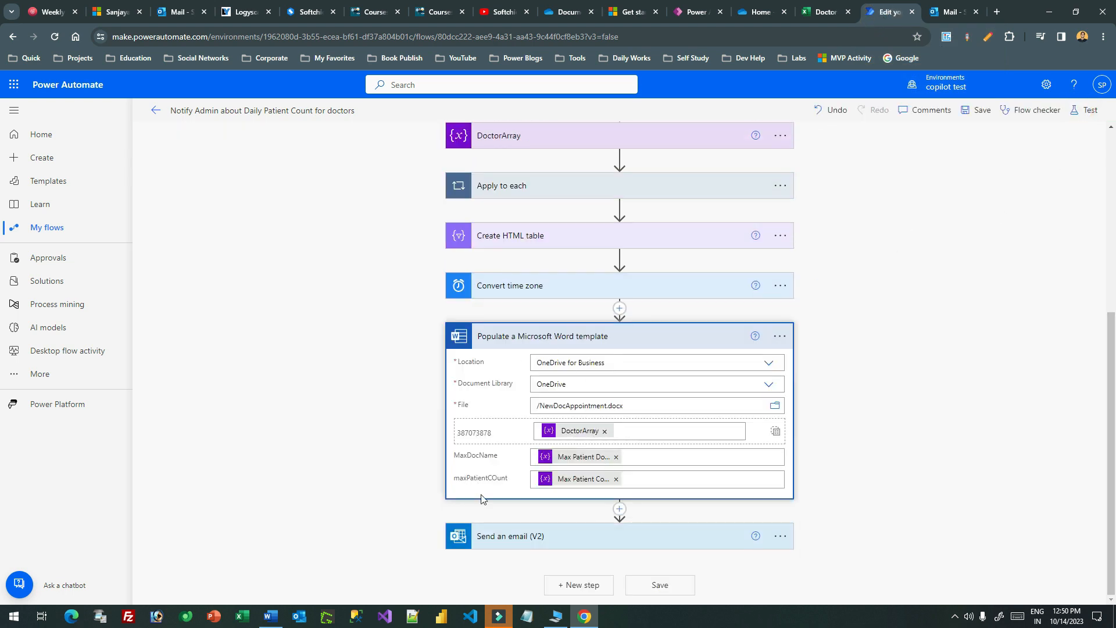
pyautogui.click(616, 510)
pyautogui.click(600, 525)
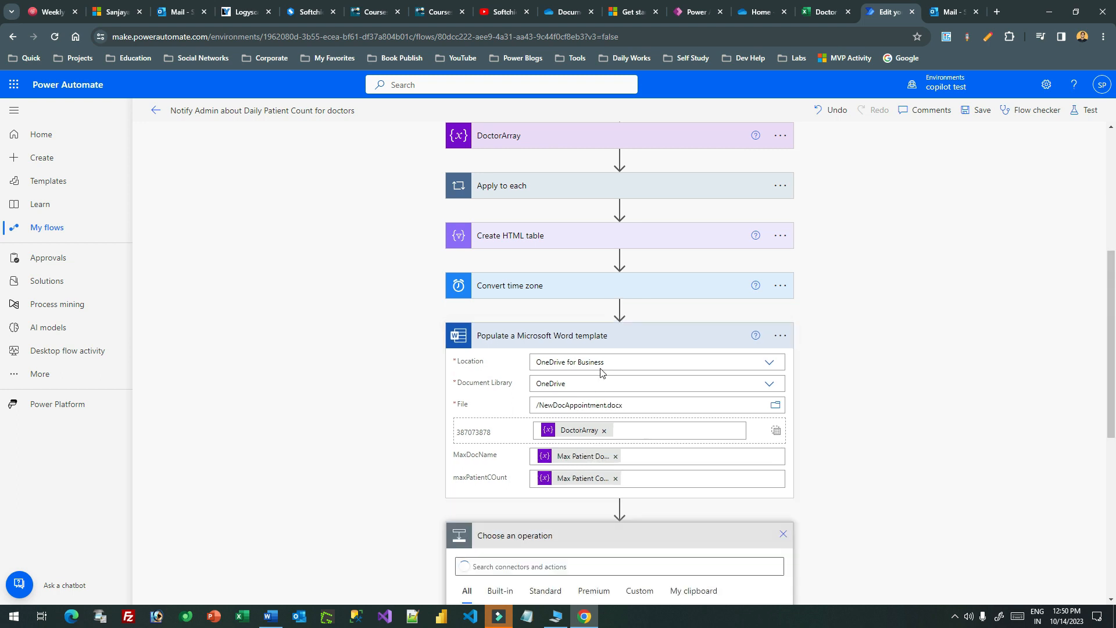
pyautogui.click(534, 261)
pyautogui.write('word')
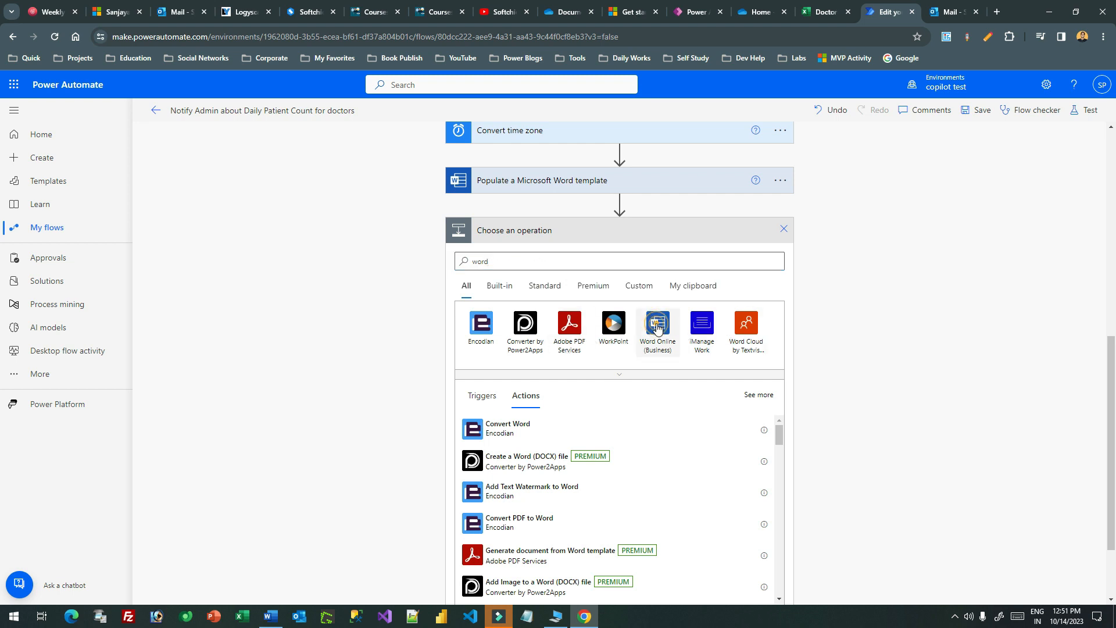
pyautogui.click(657, 325)
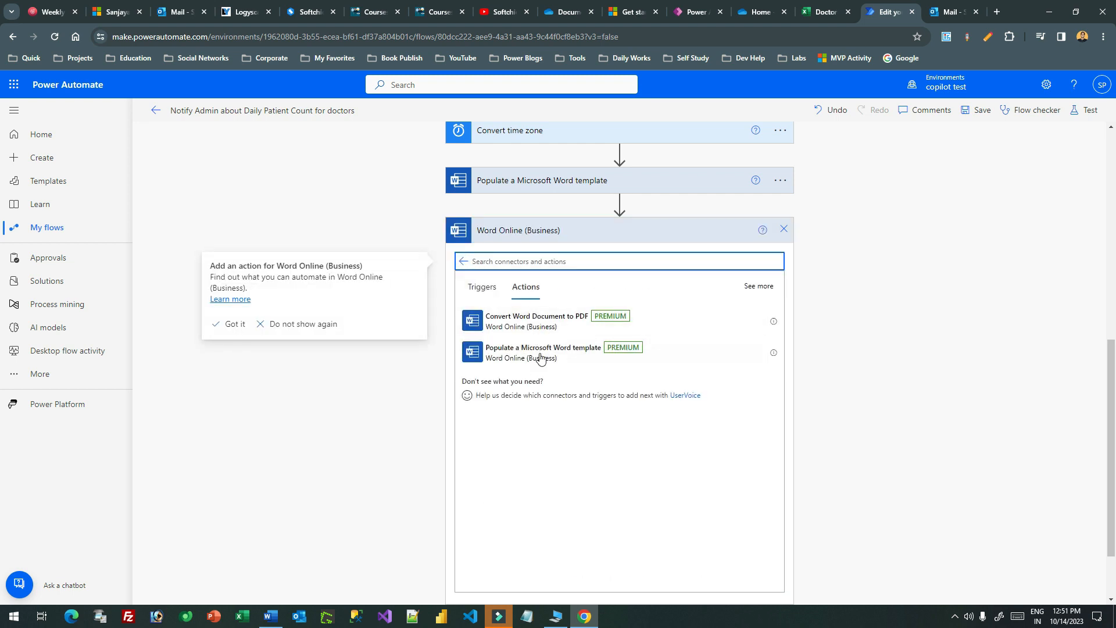
pyautogui.click(563, 352)
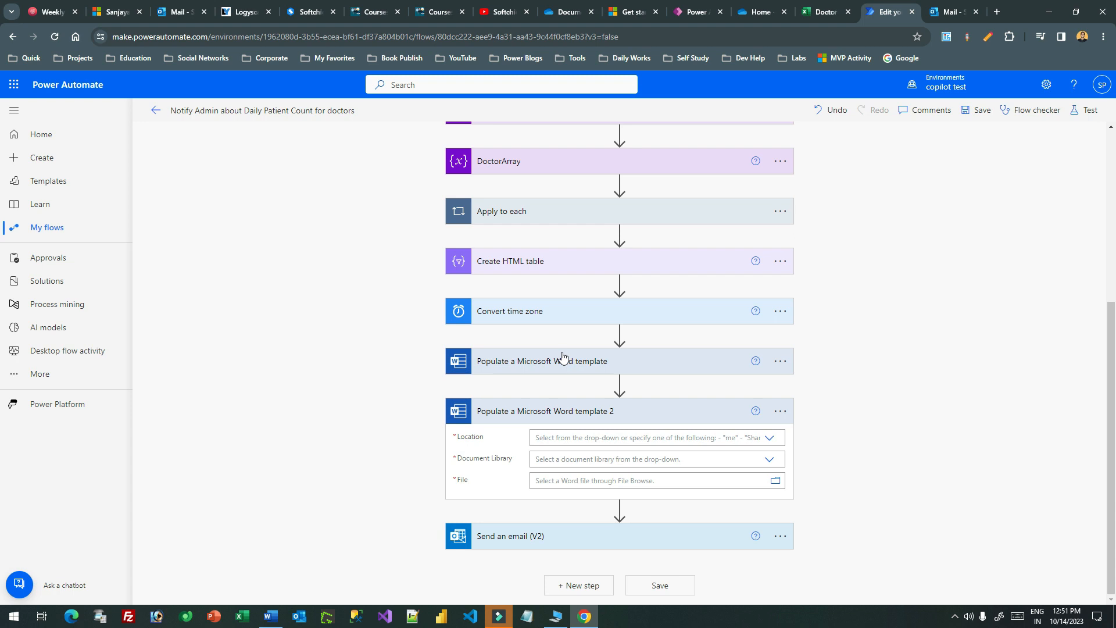
# Step: Point the second Populate a Microsoft Word template action to OneDrive for Business, the OneDrive library and the file NewDocAppointment.docx
pyautogui.click(770, 437)
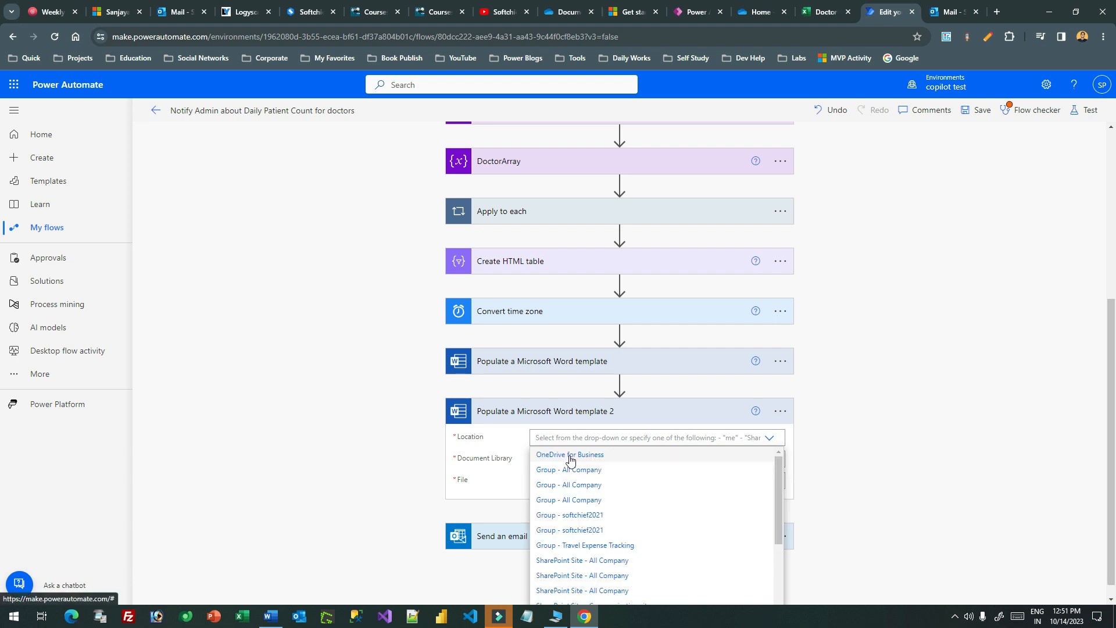
pyautogui.click(570, 456)
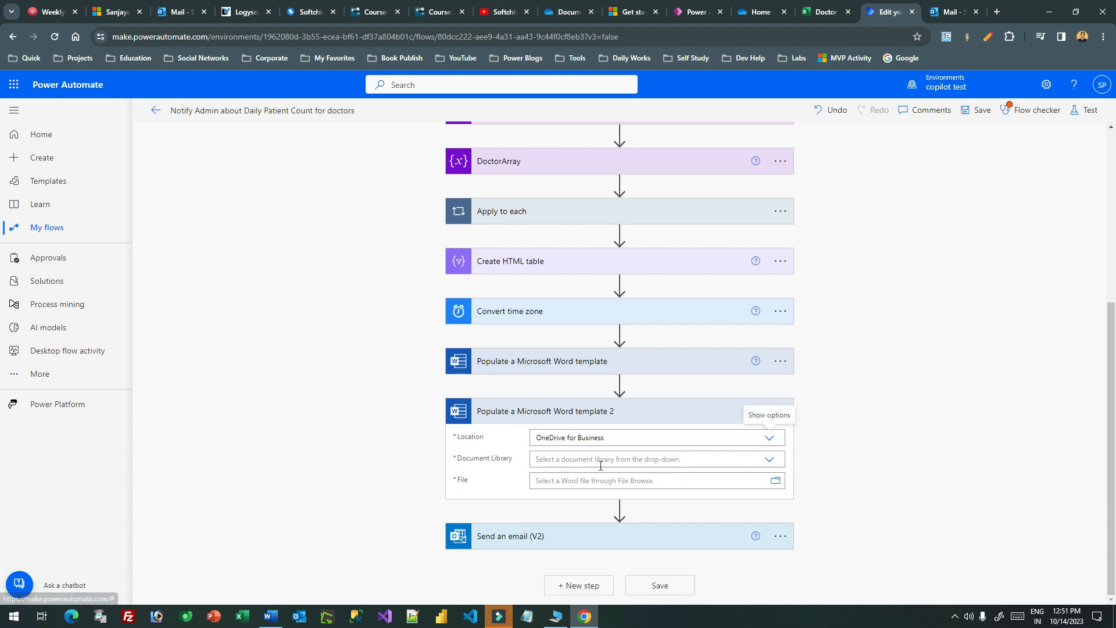
pyautogui.click(763, 462)
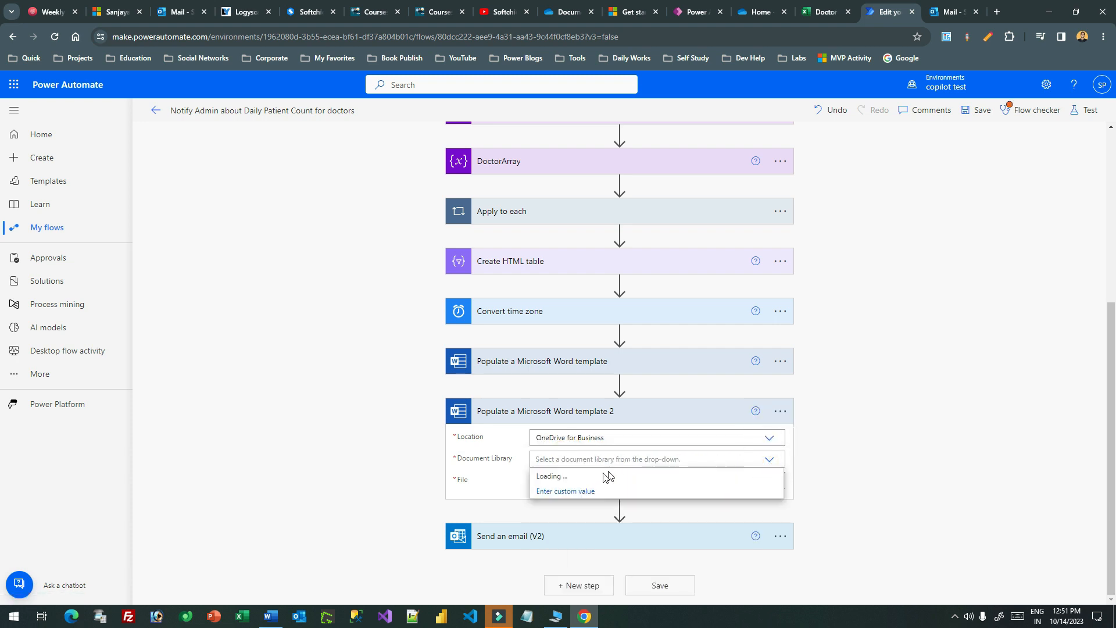
pyautogui.click(562, 477)
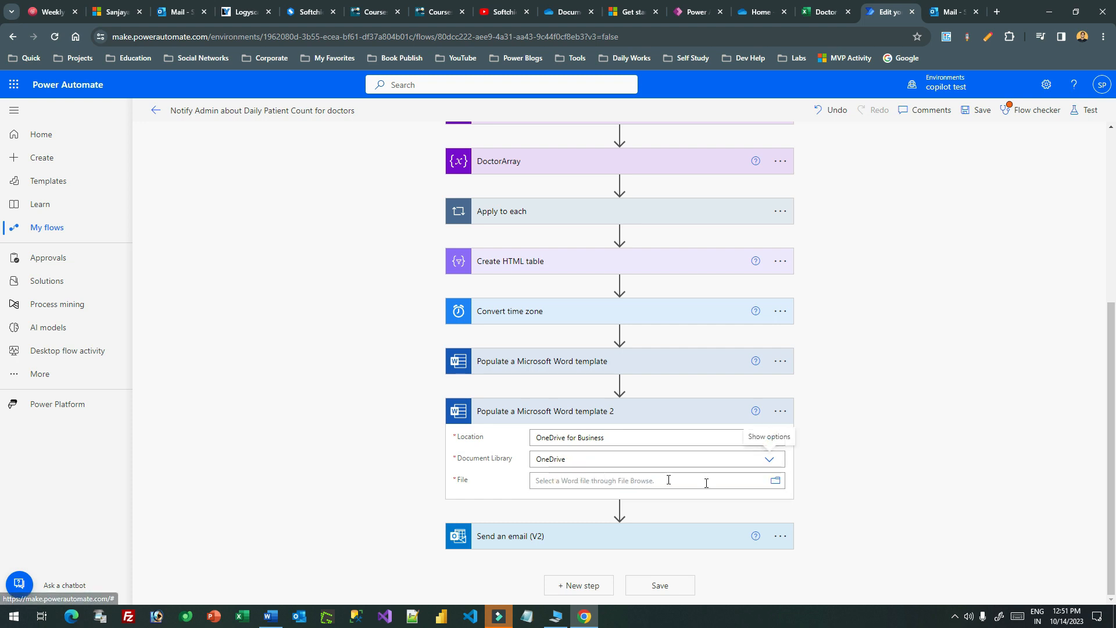
pyautogui.click(773, 484)
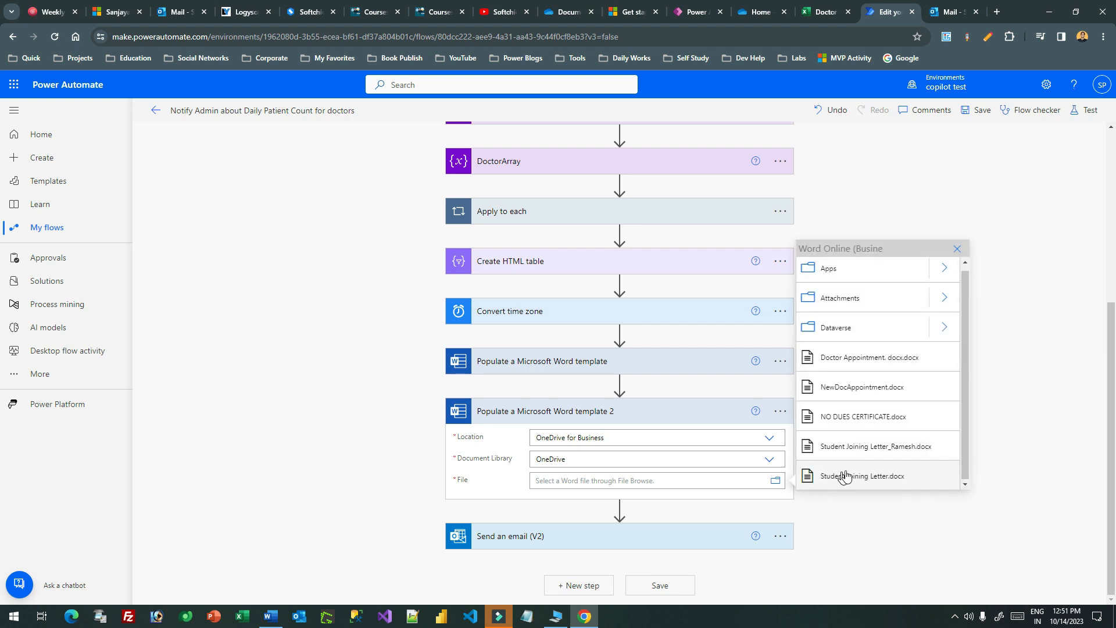
pyautogui.click(855, 387)
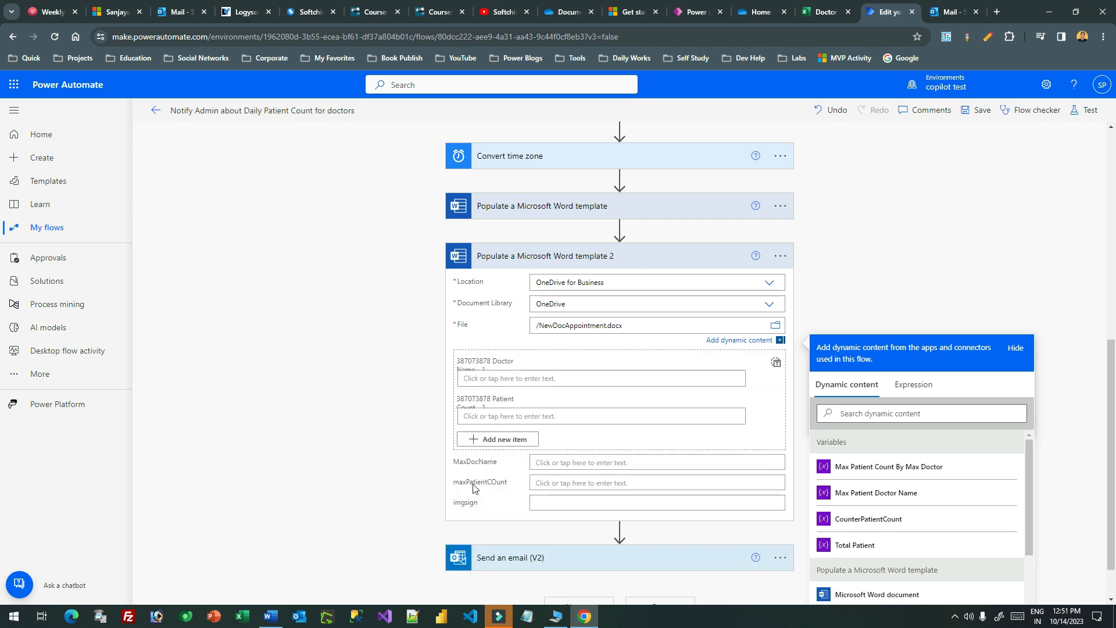
# Step: Fill MaxDocName with the Max Patient Doctor Name variable and maxPatientCOunt with the Max Patient Count By Max Doctor variable
pyautogui.doubleClick(460, 503)
pyautogui.click(554, 455)
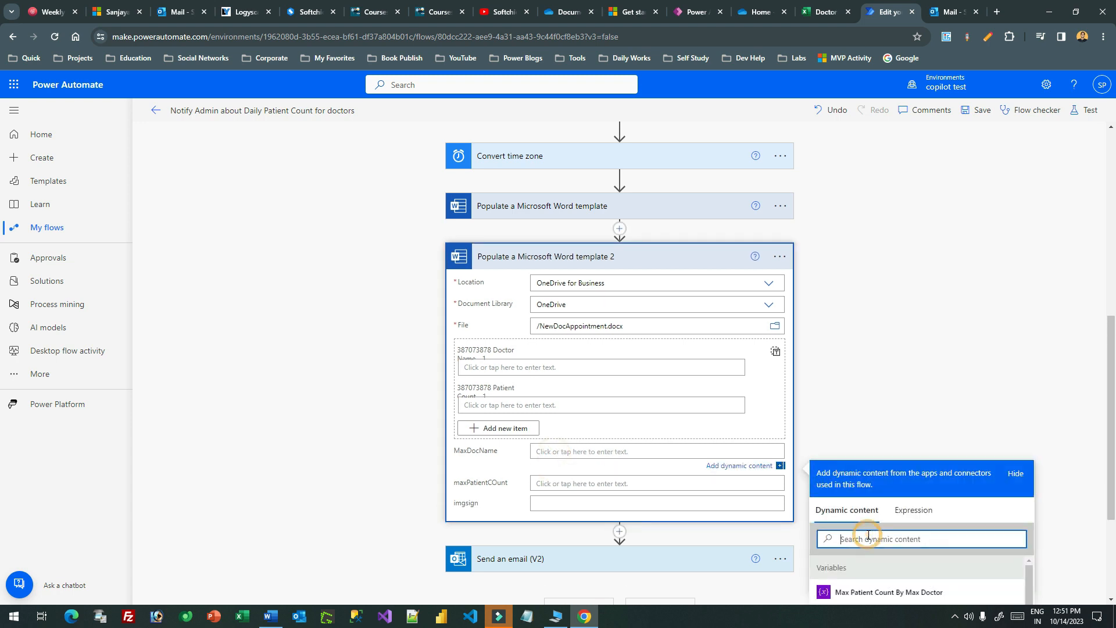
pyautogui.scroll(-3, 861, 405)
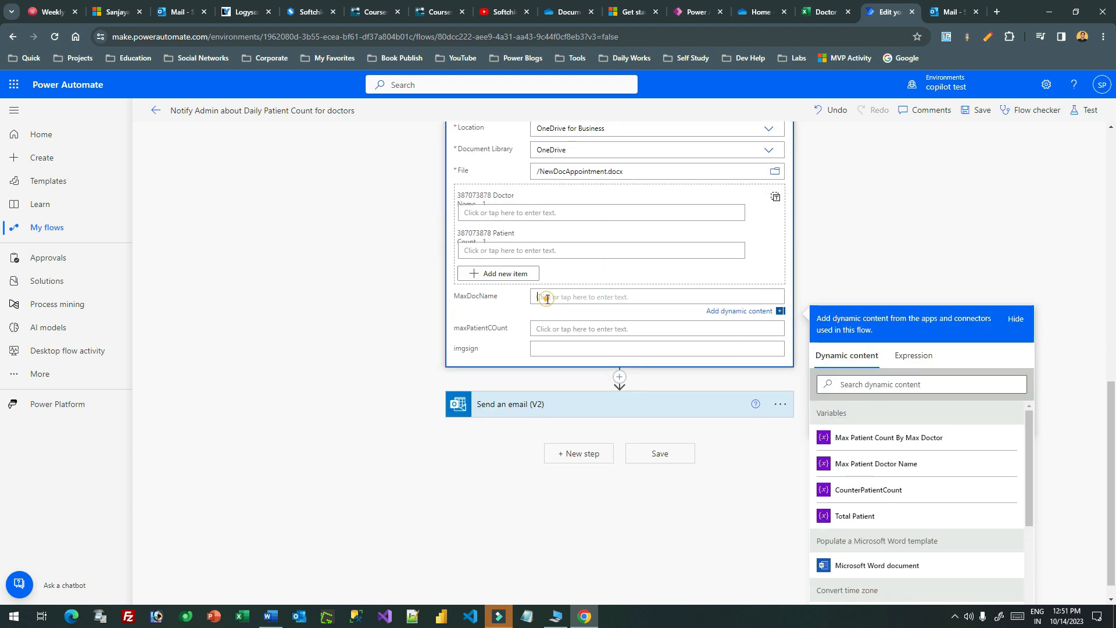
pyautogui.click(882, 465)
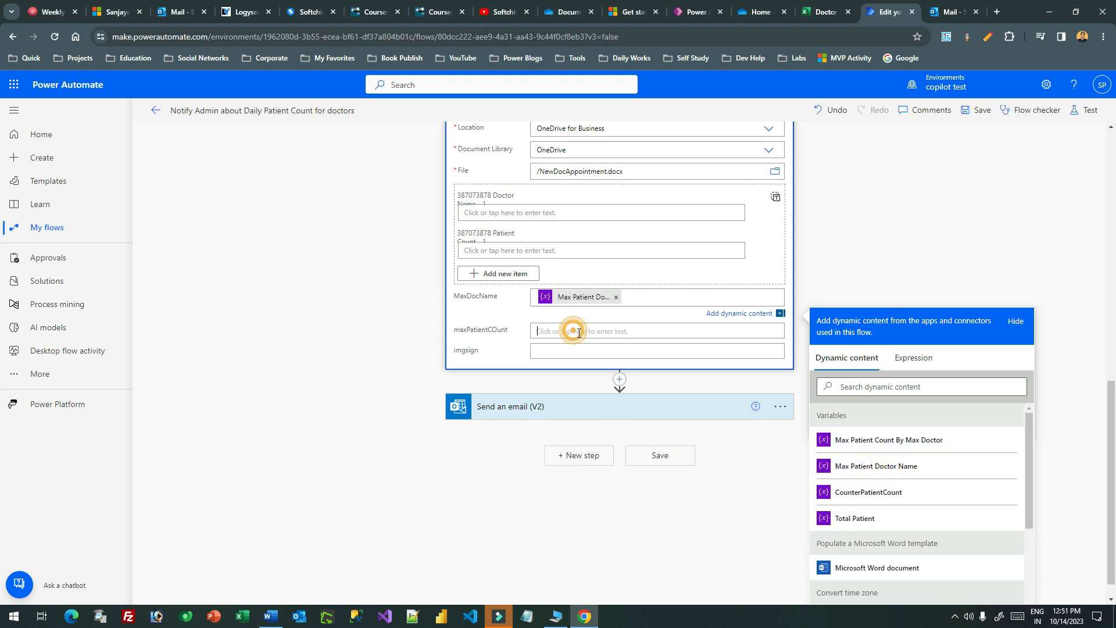
pyautogui.click(572, 330)
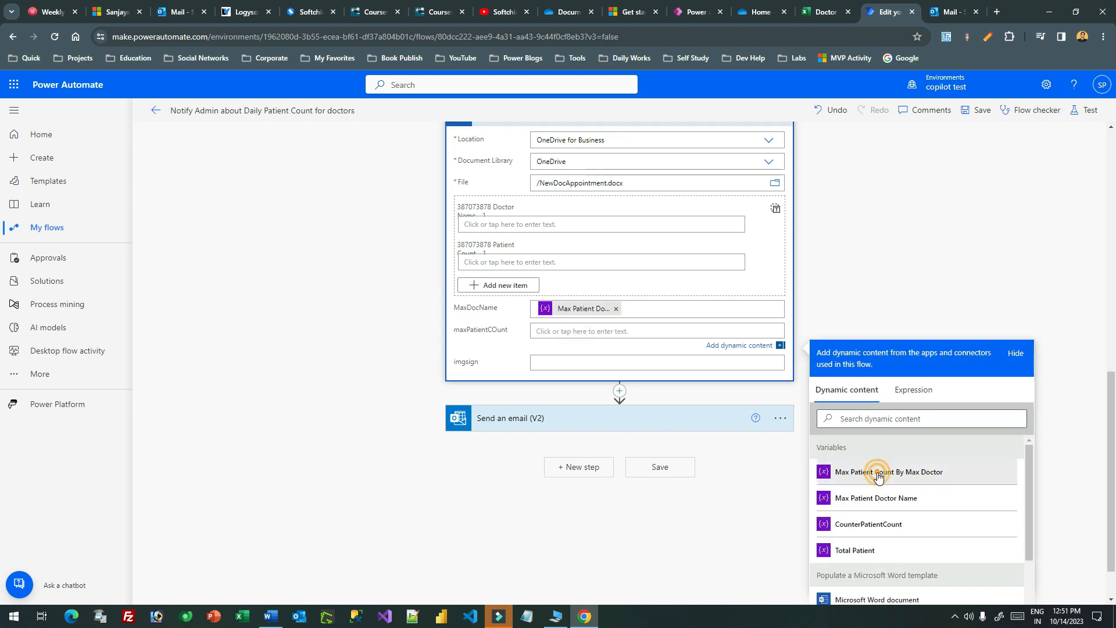
pyautogui.click(878, 474)
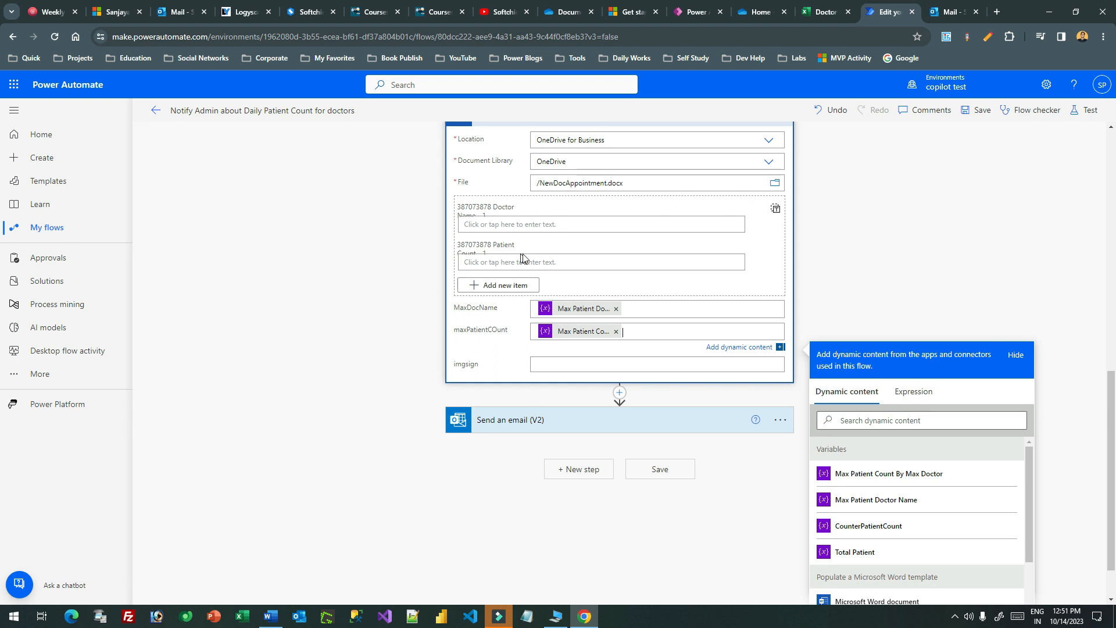
# Step: Switch the template's repeating table section to whole-array input and supply the DoctorArray variable
pyautogui.scroll(3, 584, 259)
pyautogui.click(776, 368)
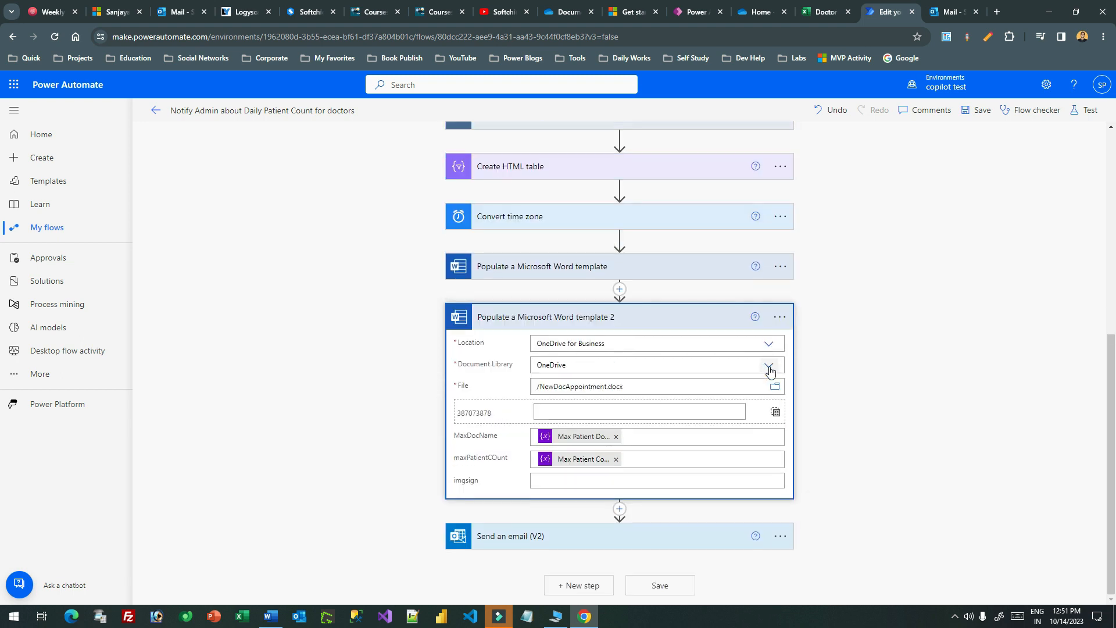
pyautogui.click(735, 411)
pyautogui.click(826, 504)
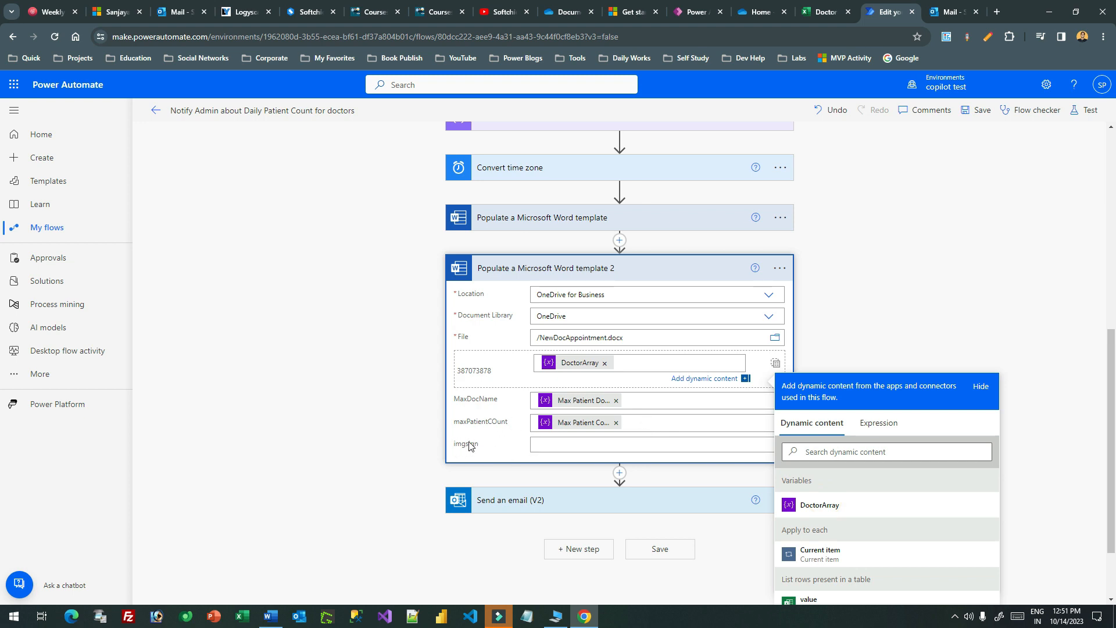
pyautogui.click(549, 446)
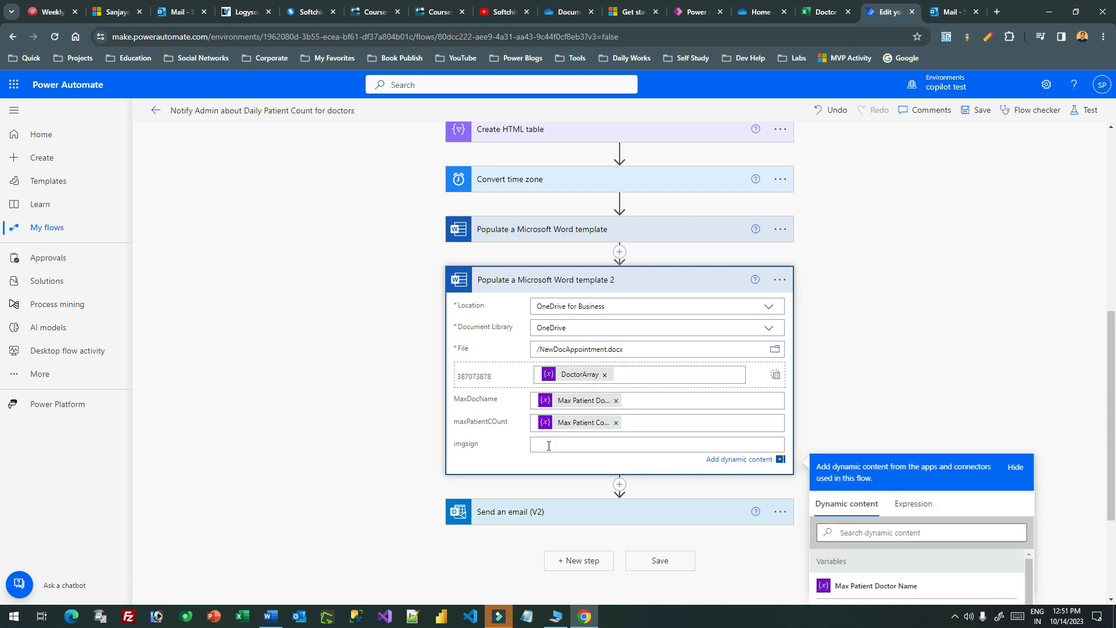
# Step: Delete the original Populate a Microsoft Word template action that follows Convert time zone
pyautogui.click(773, 237)
pyautogui.click(780, 265)
pyautogui.click(835, 432)
pyautogui.click(560, 362)
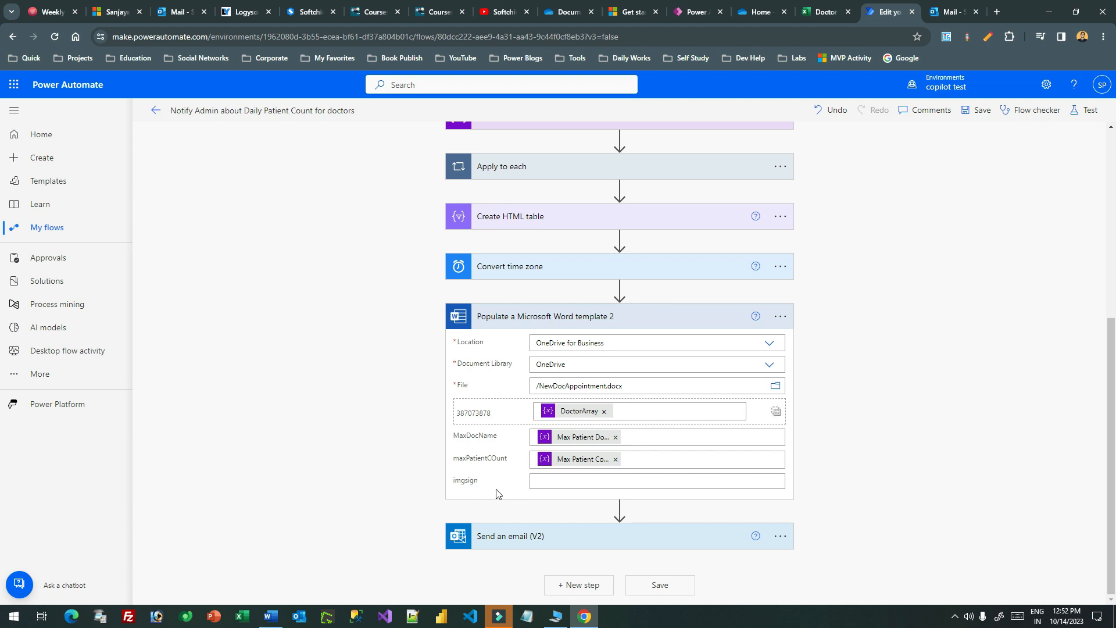
# Step: Insert a new action between Convert time zone and the Word template action, and choose the OneDrive for Business connector for it
pyautogui.click(620, 290)
pyautogui.click(630, 303)
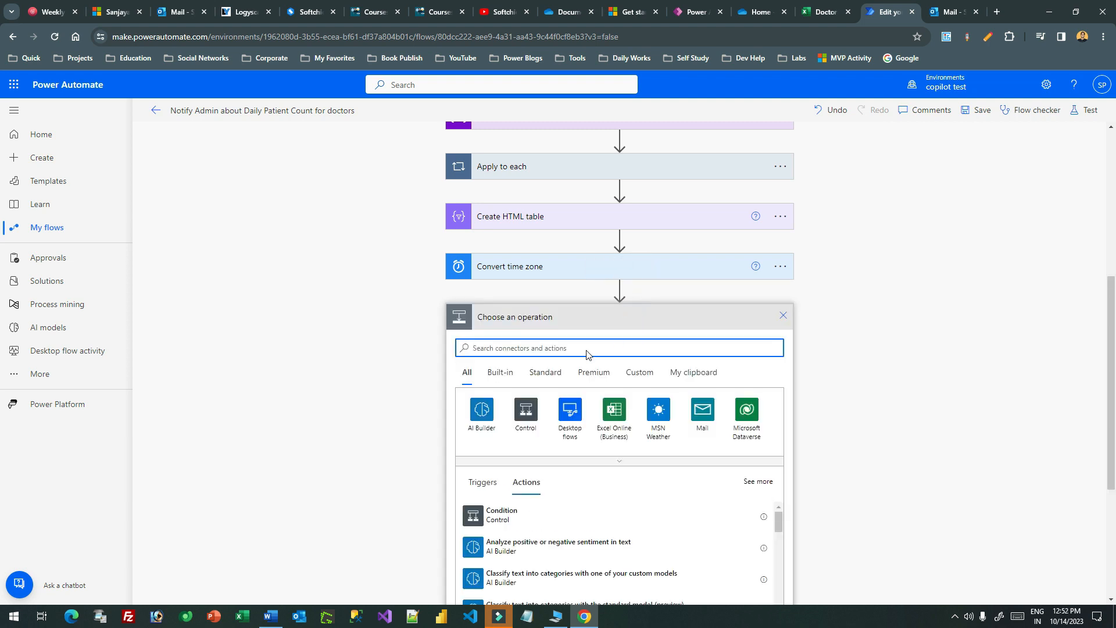
pyautogui.write('ovedrive')
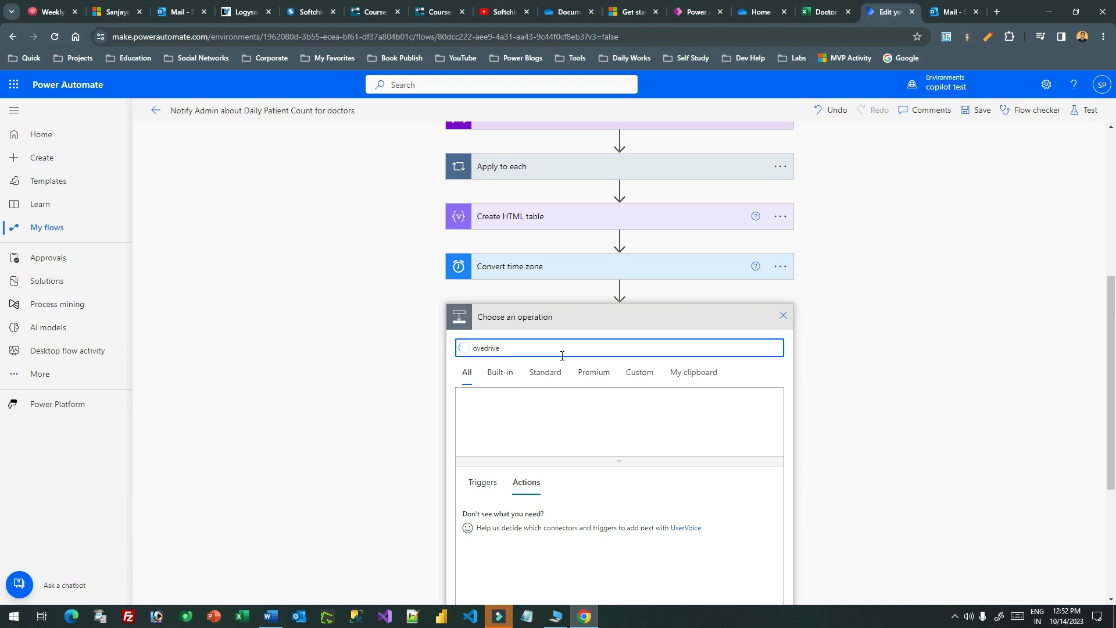
pyautogui.click(482, 416)
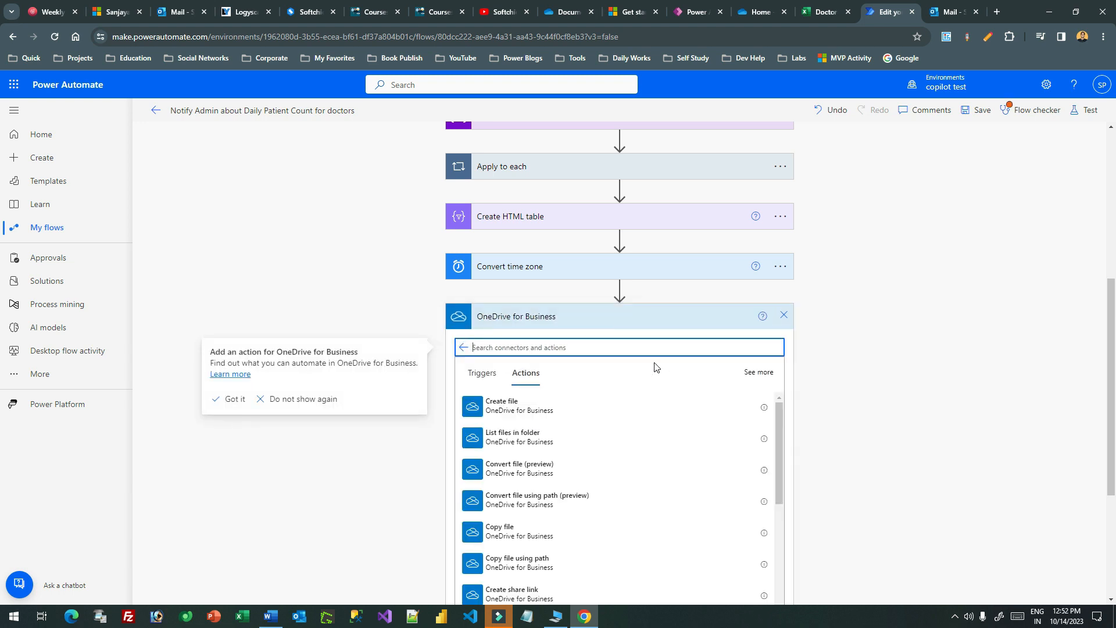
# Step: Switch to OneDrive and upload gff.jpg from the profil images folder inside Downloads > Wallpapers
pyautogui.click(756, 12)
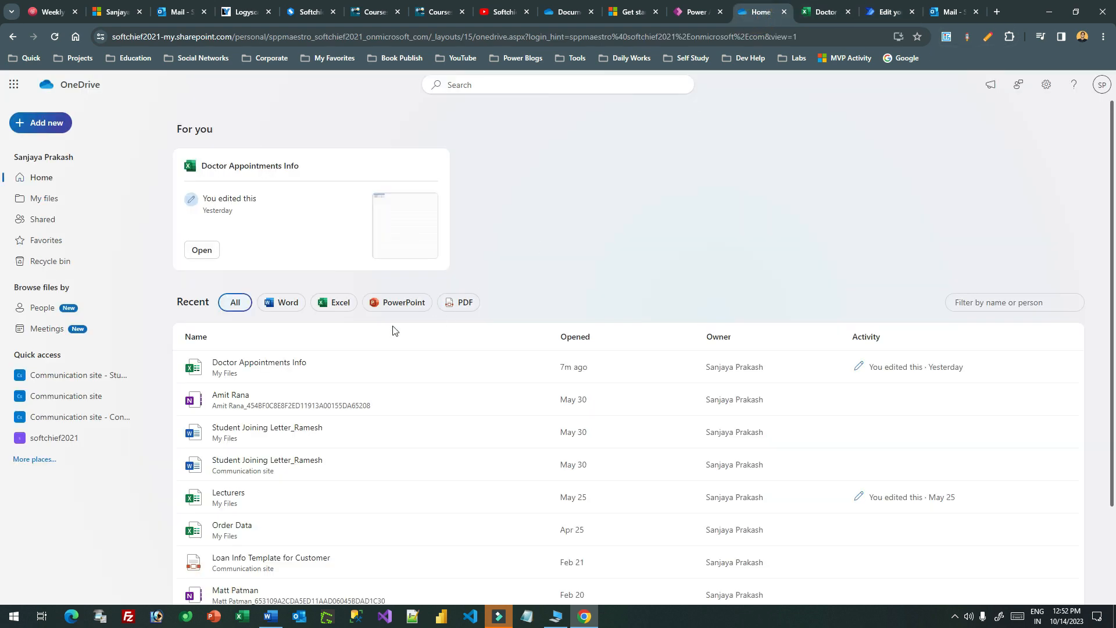
pyautogui.scroll(-2, 305, 366)
pyautogui.scroll(2, 304, 366)
pyautogui.click(56, 131)
pyautogui.click(46, 176)
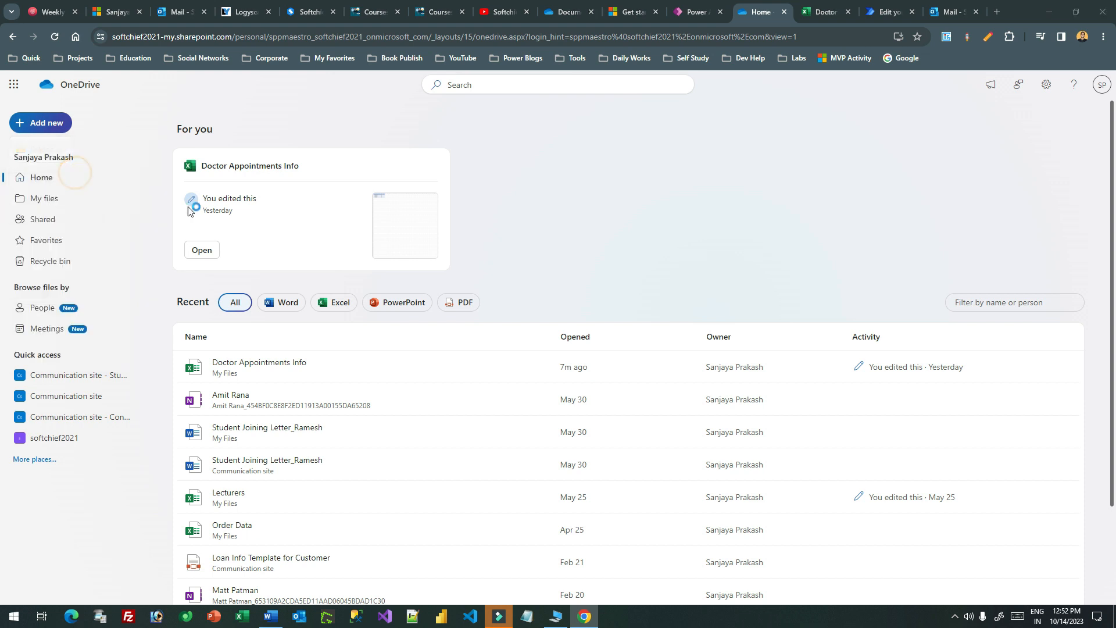
pyautogui.click(55, 106)
pyautogui.click(146, 98)
pyautogui.doubleClick(146, 99)
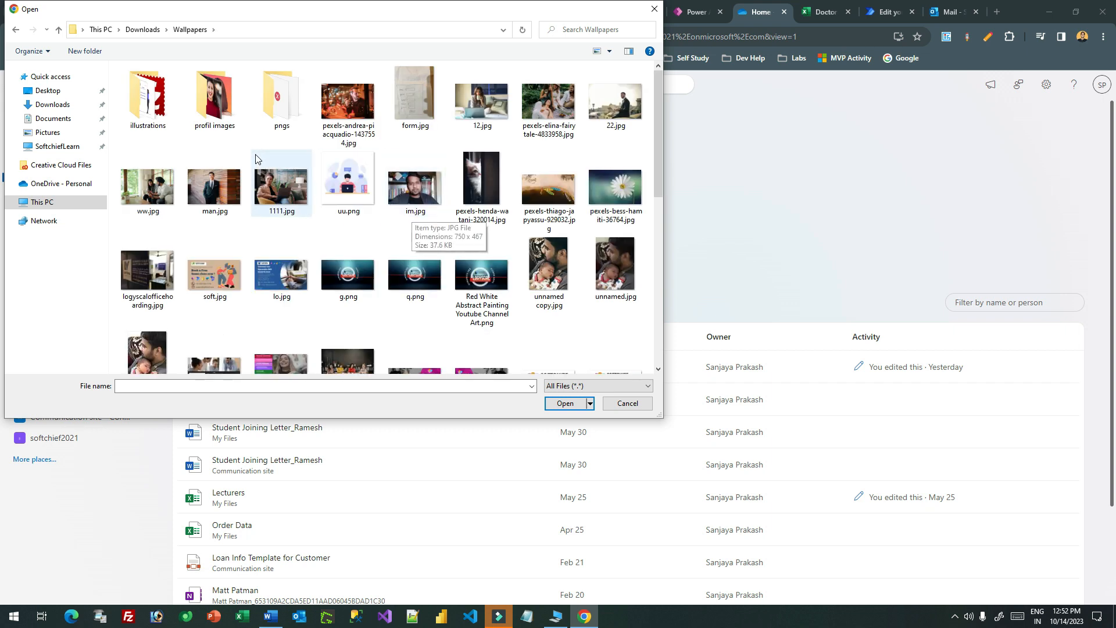
pyautogui.doubleClick(216, 99)
pyautogui.click(148, 103)
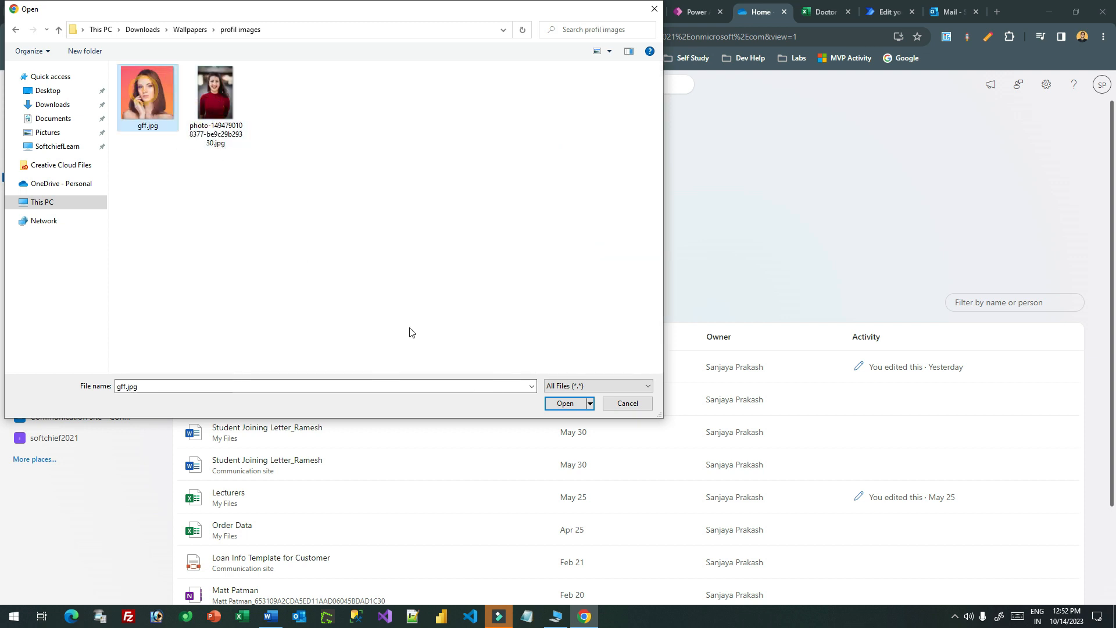
pyautogui.click(565, 403)
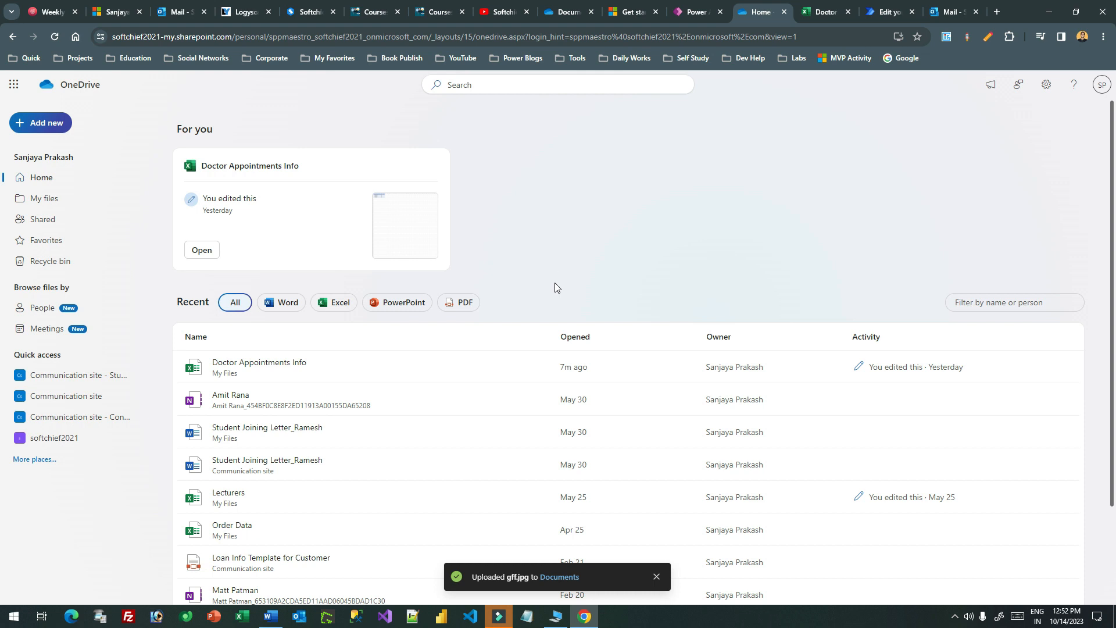
pyautogui.scroll(-2, 545, 295)
pyautogui.scroll(2, 545, 300)
# Step: Return to the flow, choose the Get file content using path action, and set its file path to /gff.jpg from the root folder
pyautogui.click(881, 13)
pyautogui.moveTo(779, 418); pyautogui.dragTo(773, 550)
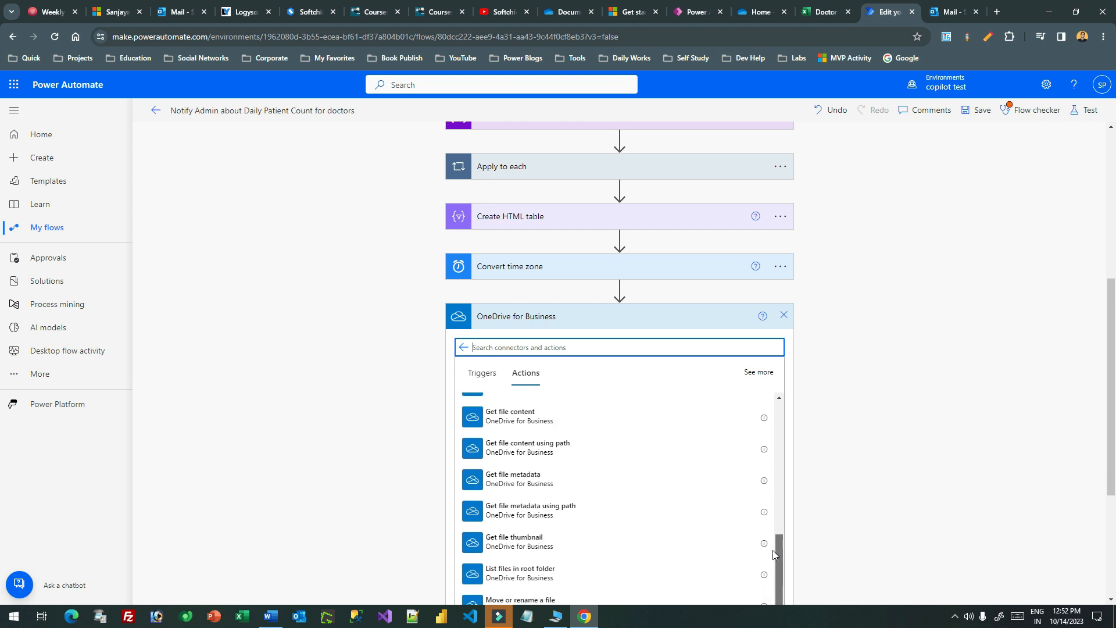
pyautogui.click(564, 453)
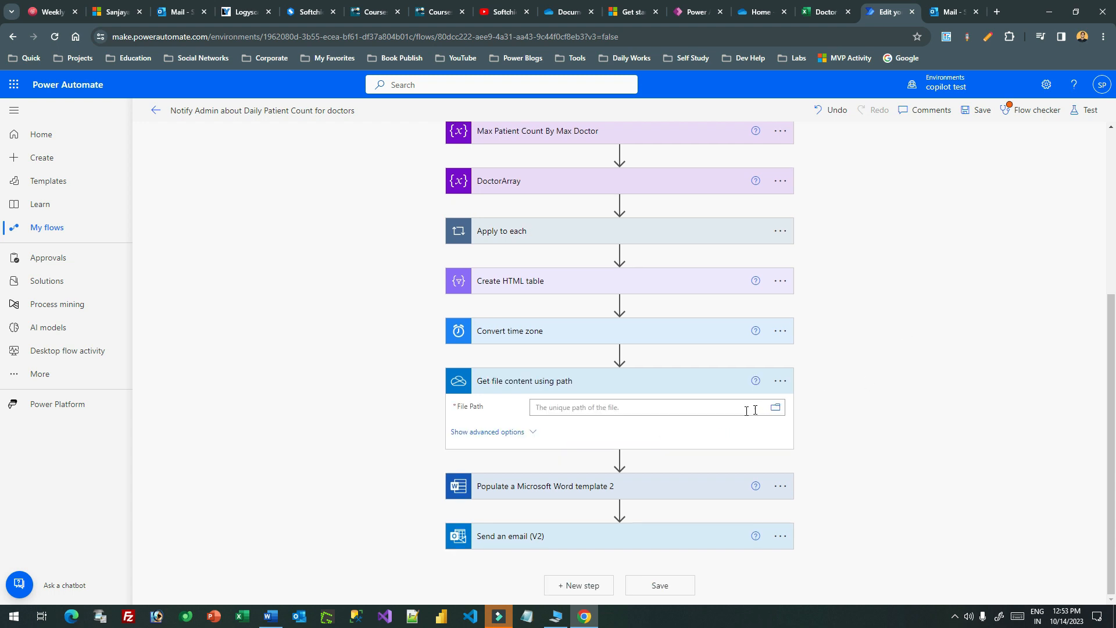
pyautogui.click(776, 407)
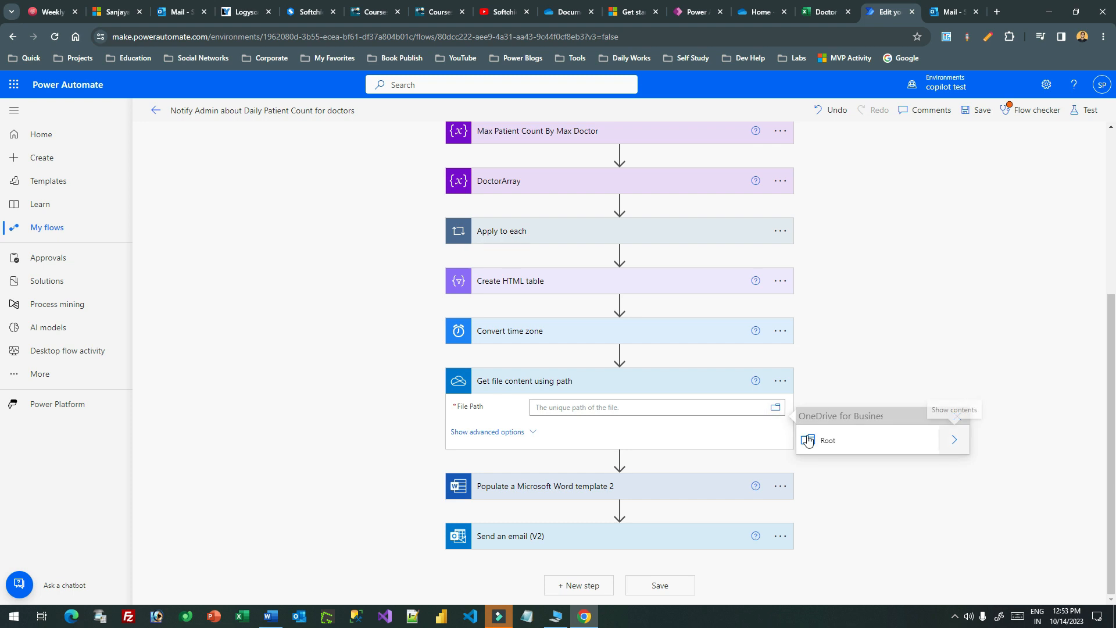
pyautogui.click(954, 440)
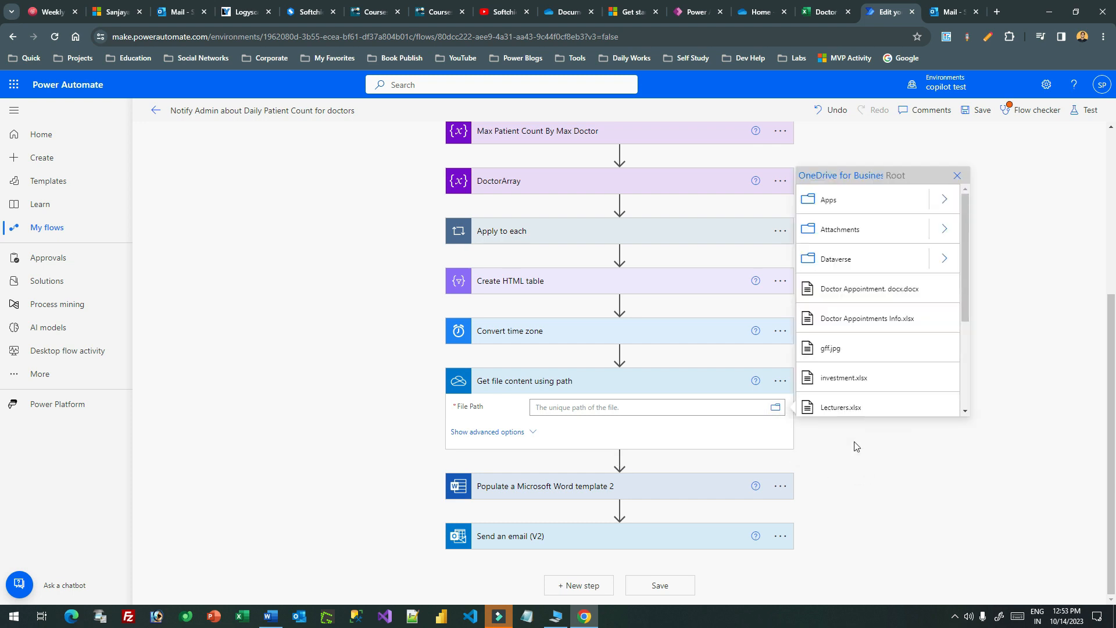
pyautogui.click(843, 349)
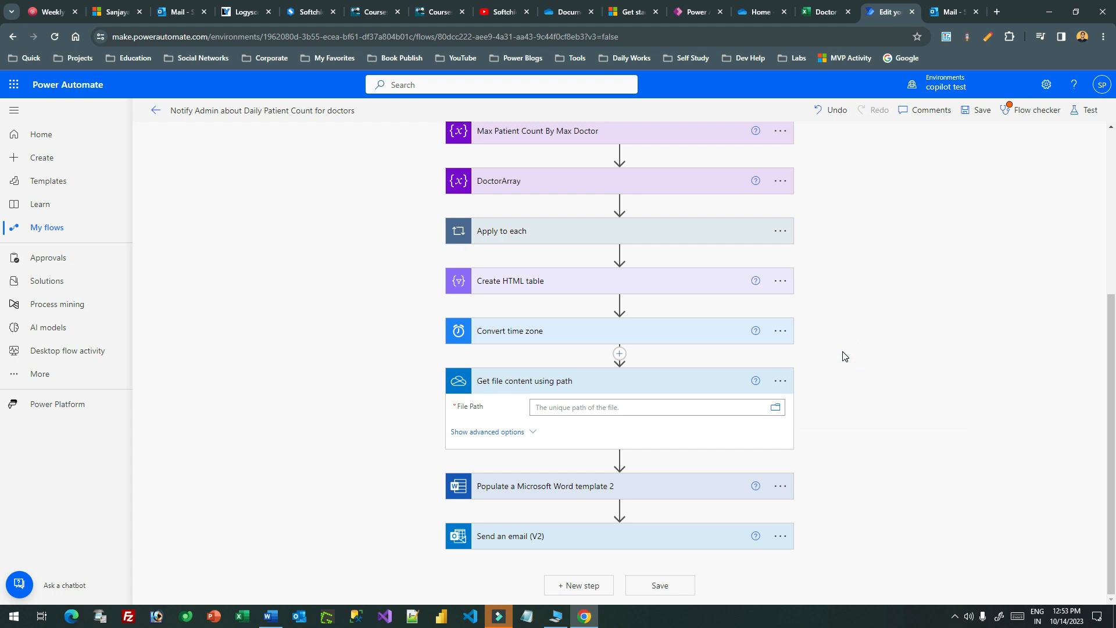
pyautogui.click(651, 409)
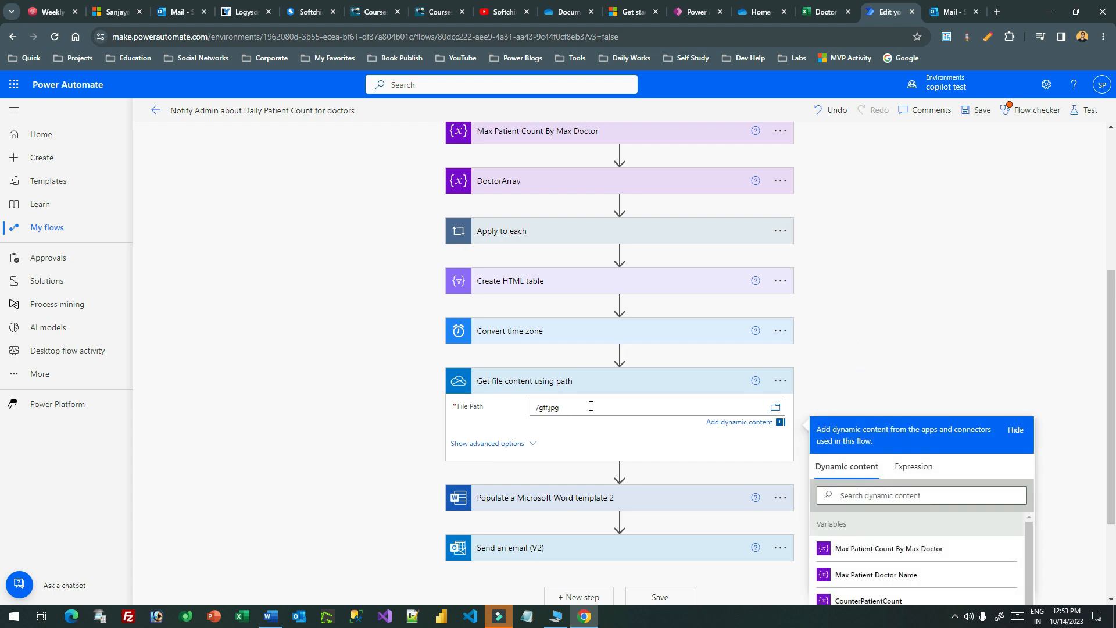
# Step: Fill the Word template action's imgsign field with the File content of Get file content using path, and try to save the flow
pyautogui.scroll(-2, 570, 361)
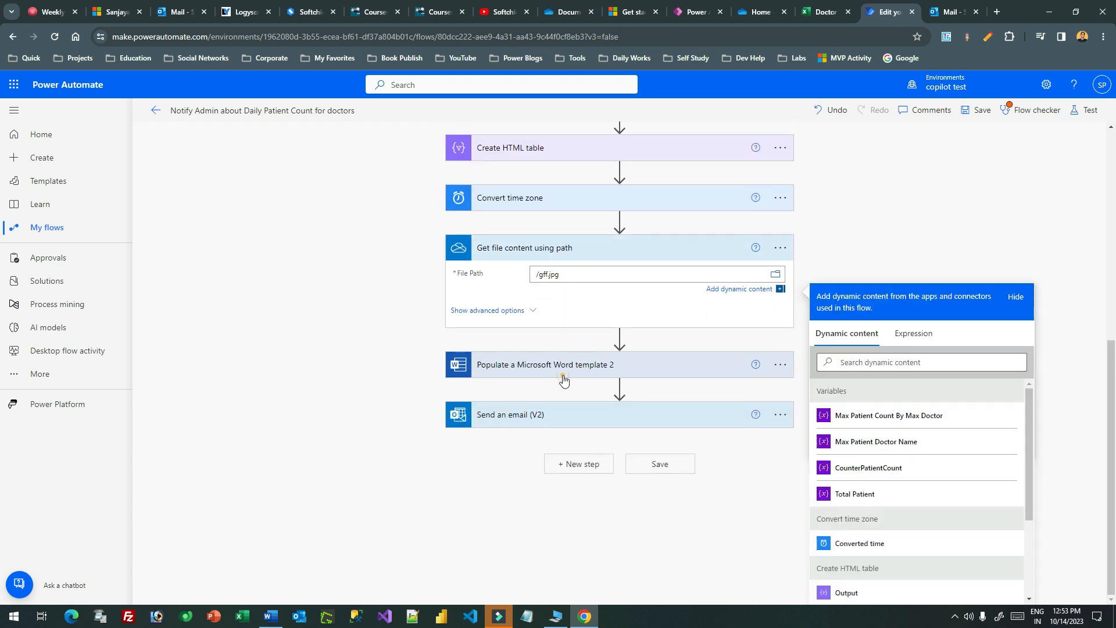
pyautogui.click(567, 365)
pyautogui.scroll(-1, 566, 368)
pyautogui.click(570, 476)
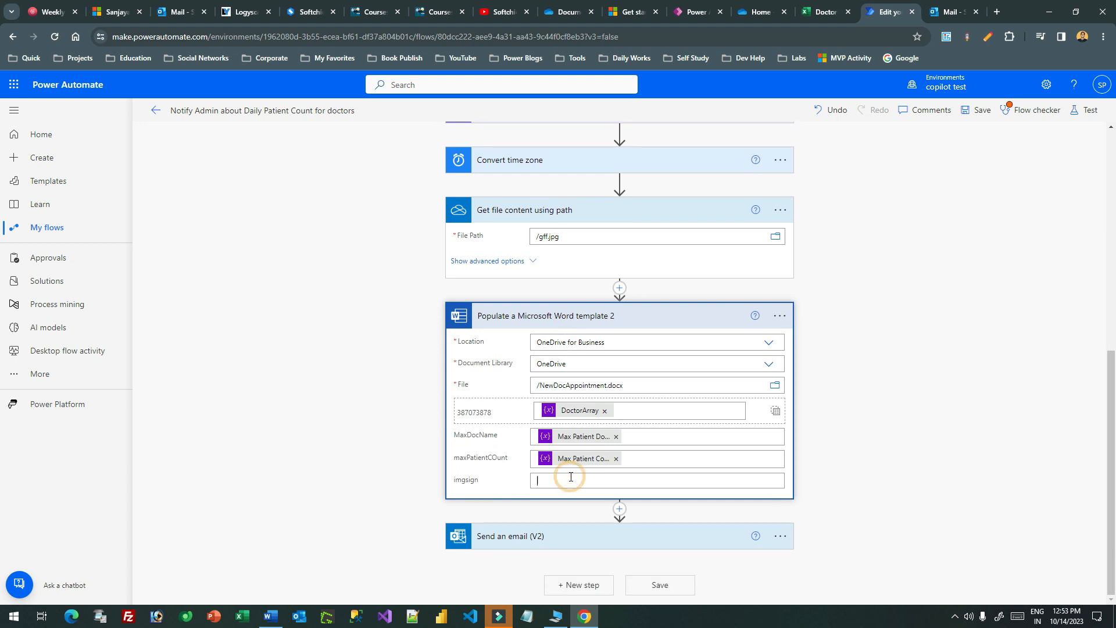
pyautogui.scroll(-1, 788, 366)
pyautogui.scroll(-2, 787, 366)
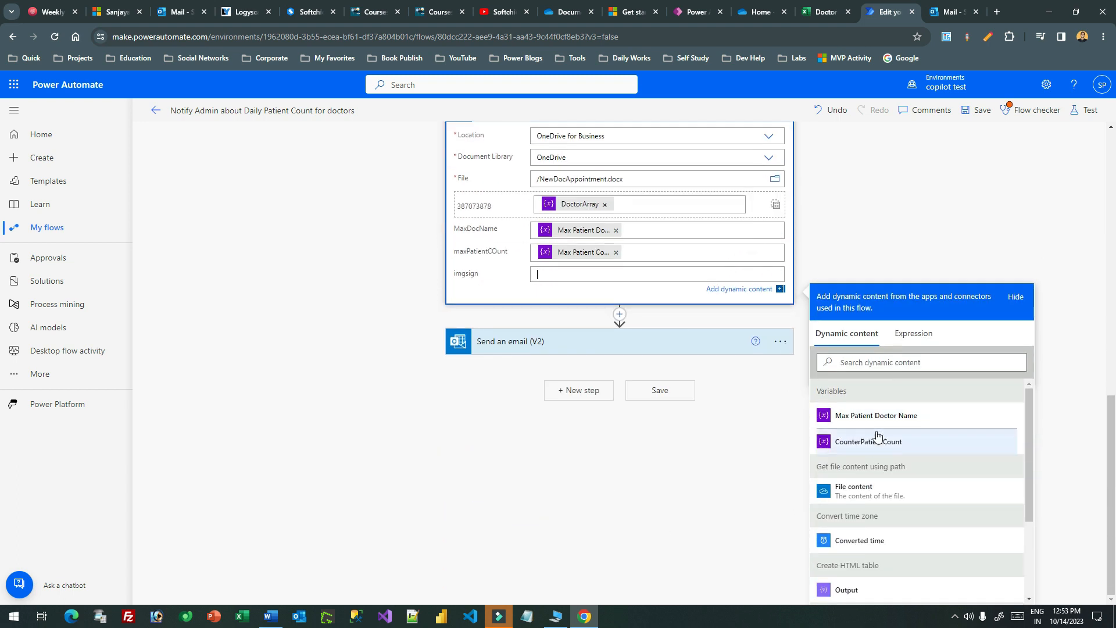
pyautogui.click(891, 467)
pyautogui.click(854, 491)
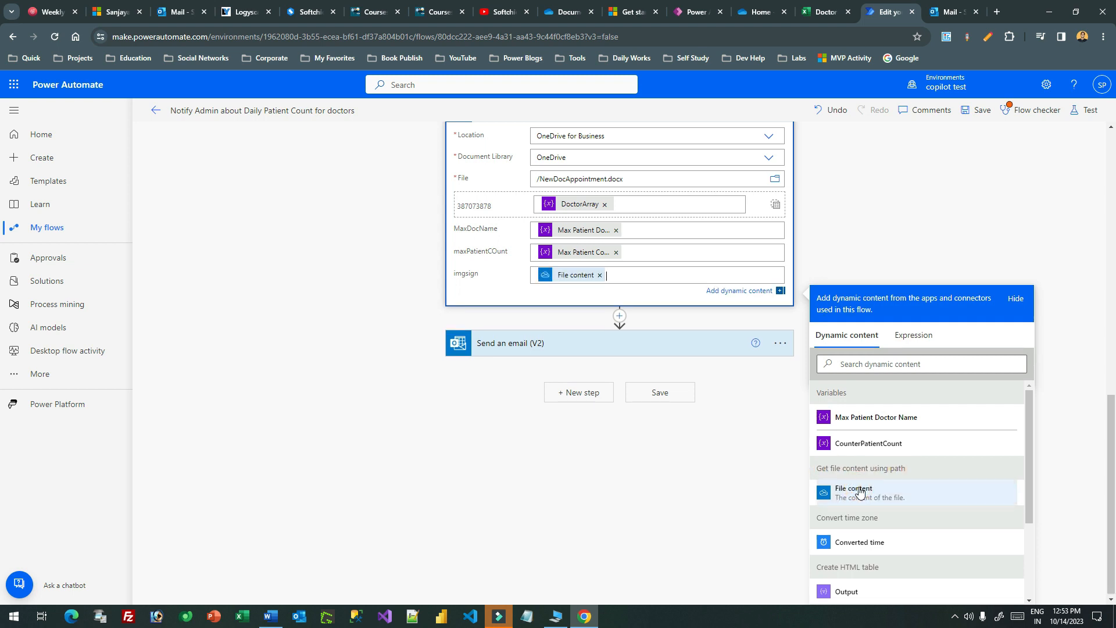
pyautogui.click(978, 111)
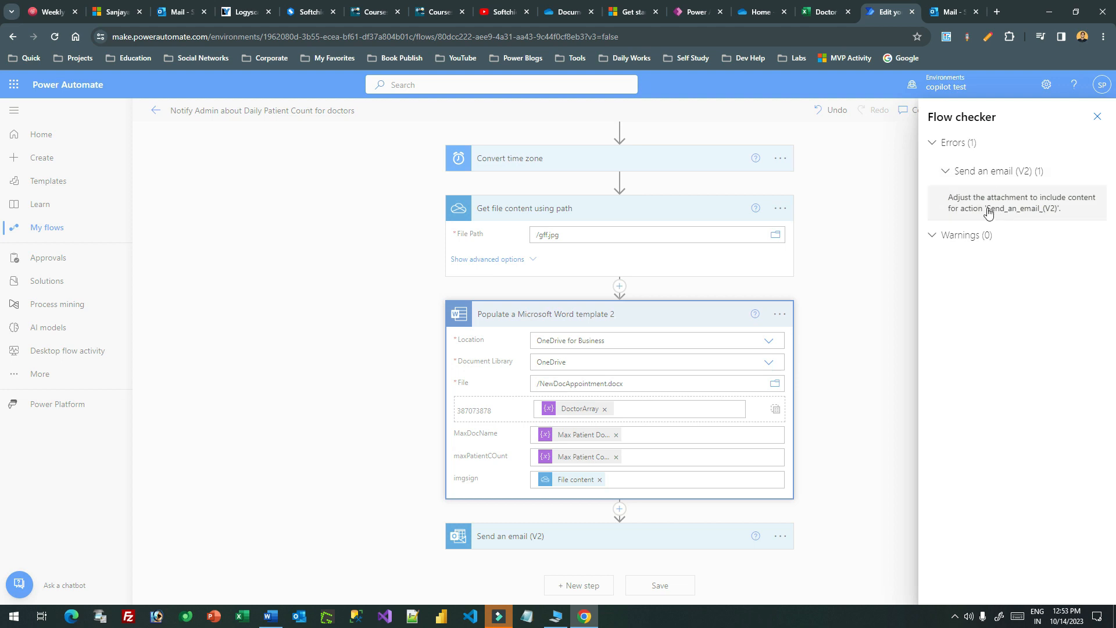
pyautogui.click(994, 209)
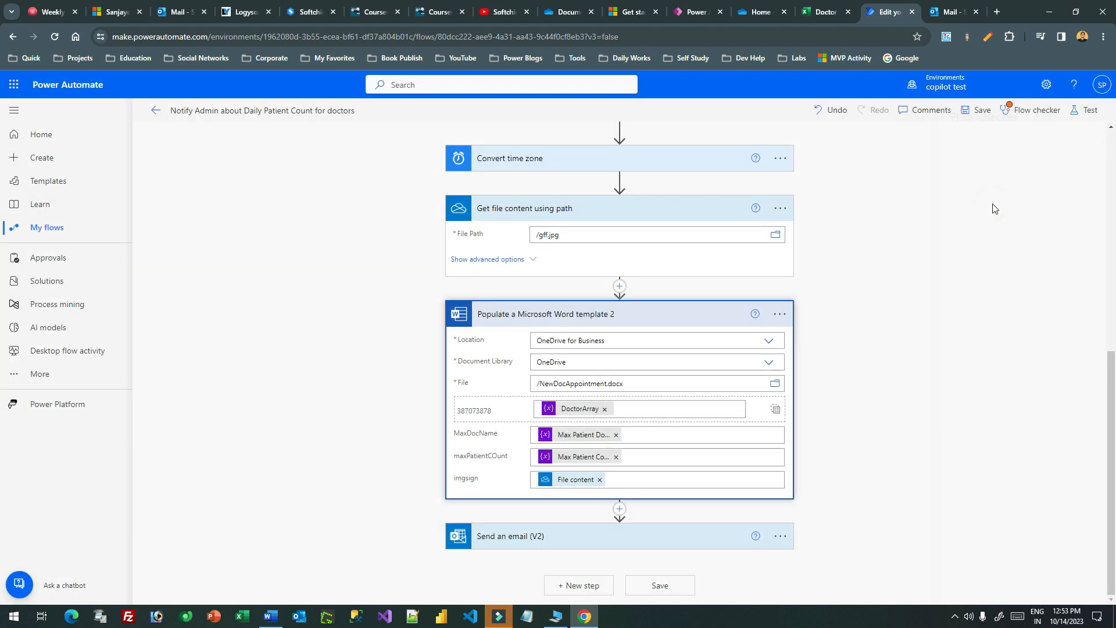
# Step: Set the Send an email (V2) attachment content for DoctorInfo.docx to the Microsoft Word document output of Populate a Microsoft Word template 2
pyautogui.scroll(-5, 905, 239)
pyautogui.scroll(-4, 905, 239)
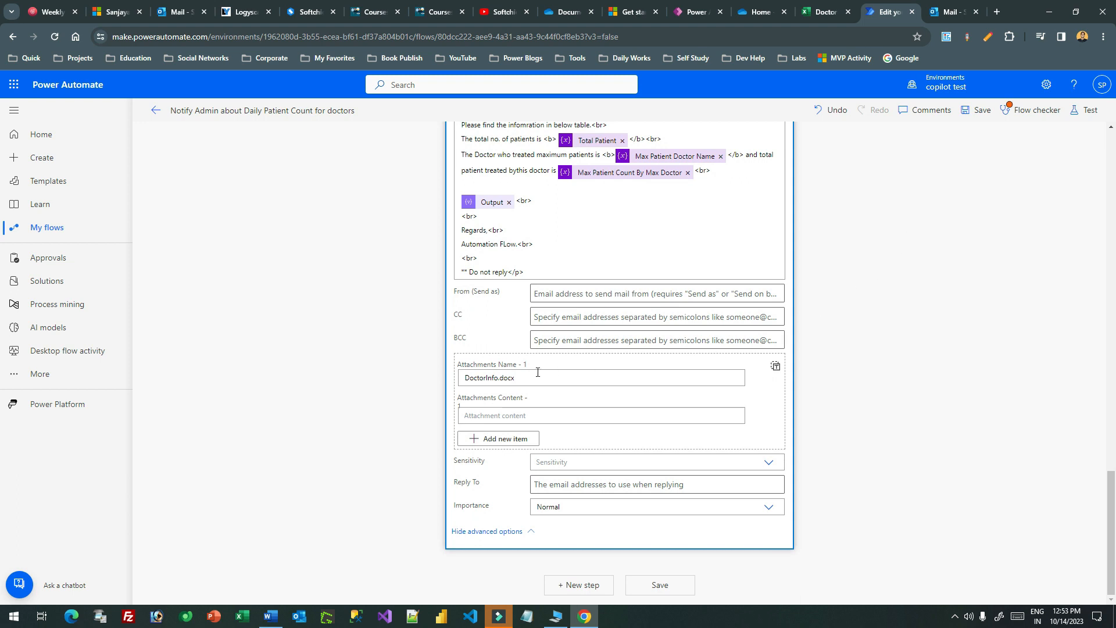
pyautogui.click(527, 414)
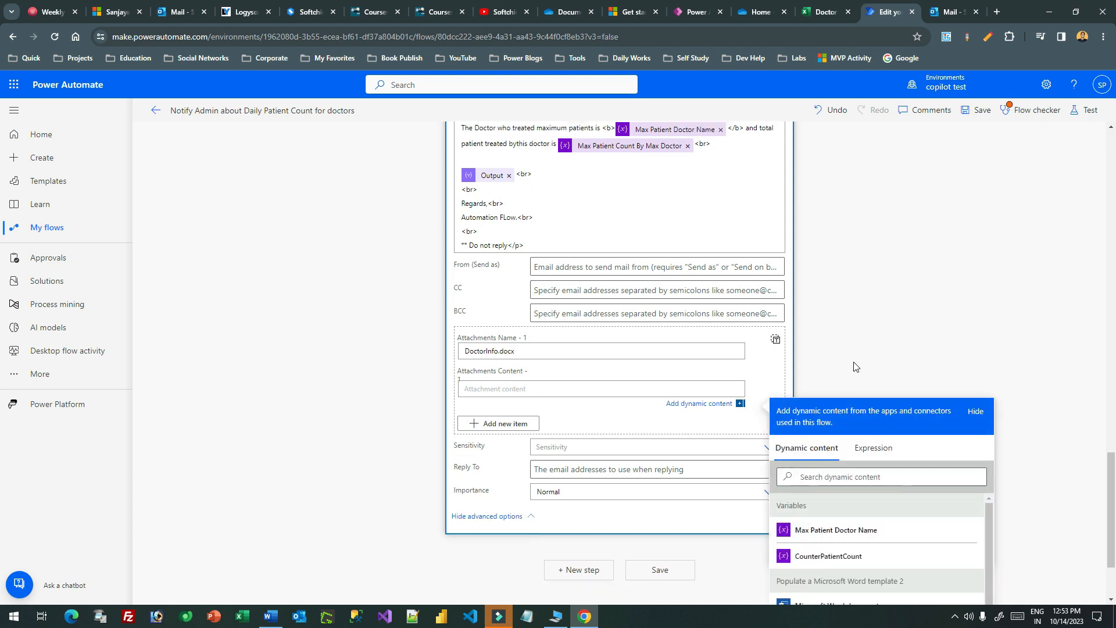
pyautogui.click(838, 491)
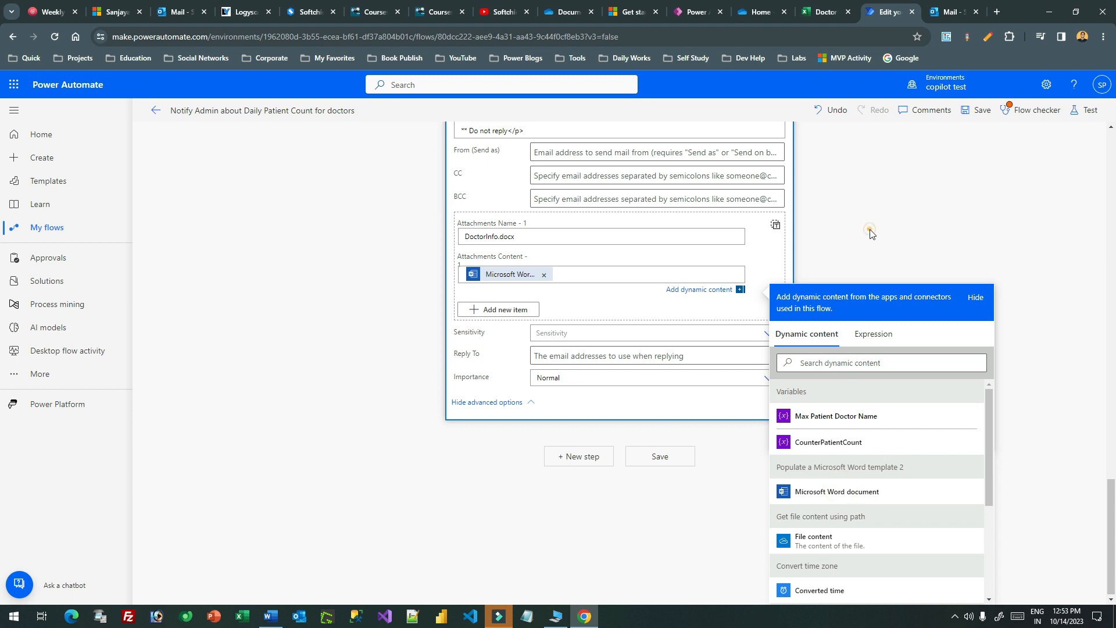
pyautogui.click(871, 234)
# Step: Save the flow after checking it for errors, and test it automatically with the most recently used trigger
pyautogui.scroll(15, 871, 233)
pyautogui.click(983, 114)
pyautogui.click(1013, 114)
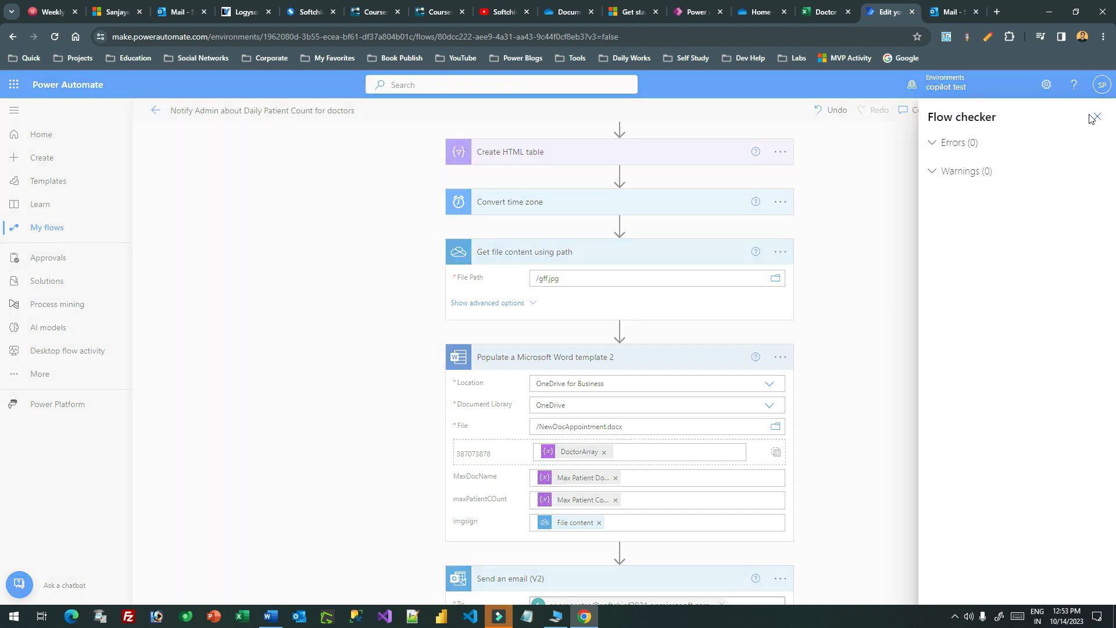
pyautogui.click(1092, 118)
pyautogui.click(980, 111)
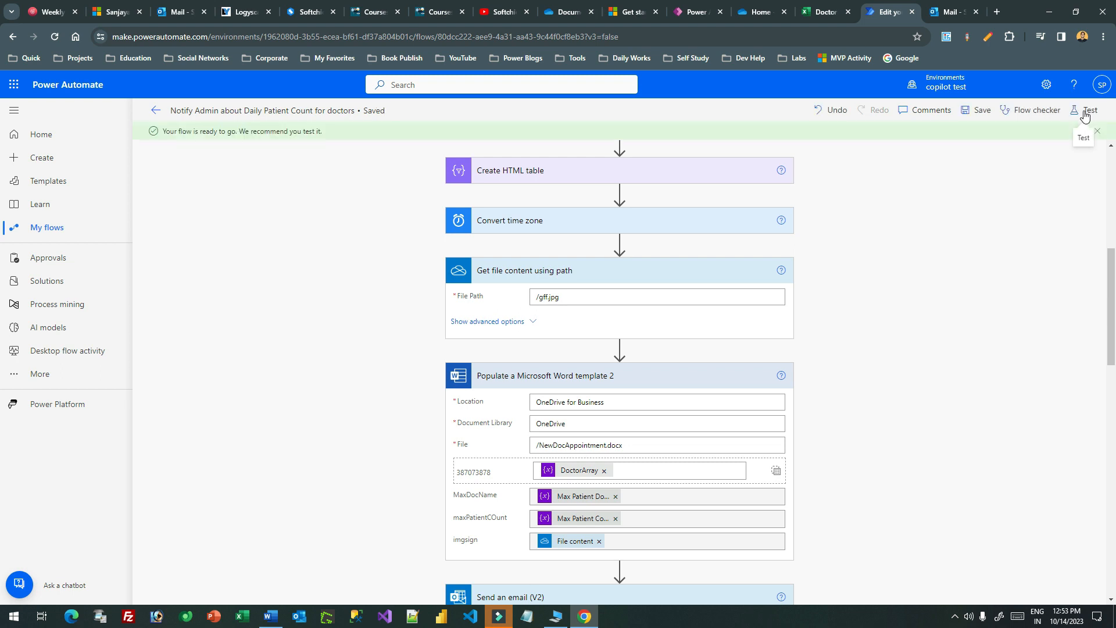
pyautogui.click(1089, 110)
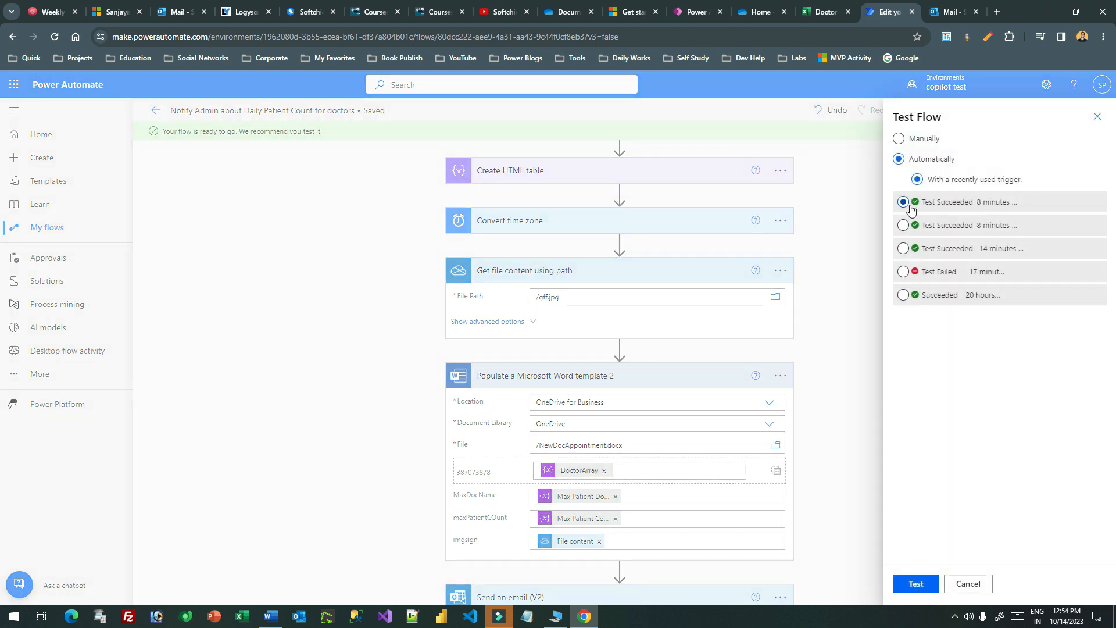
pyautogui.click(915, 584)
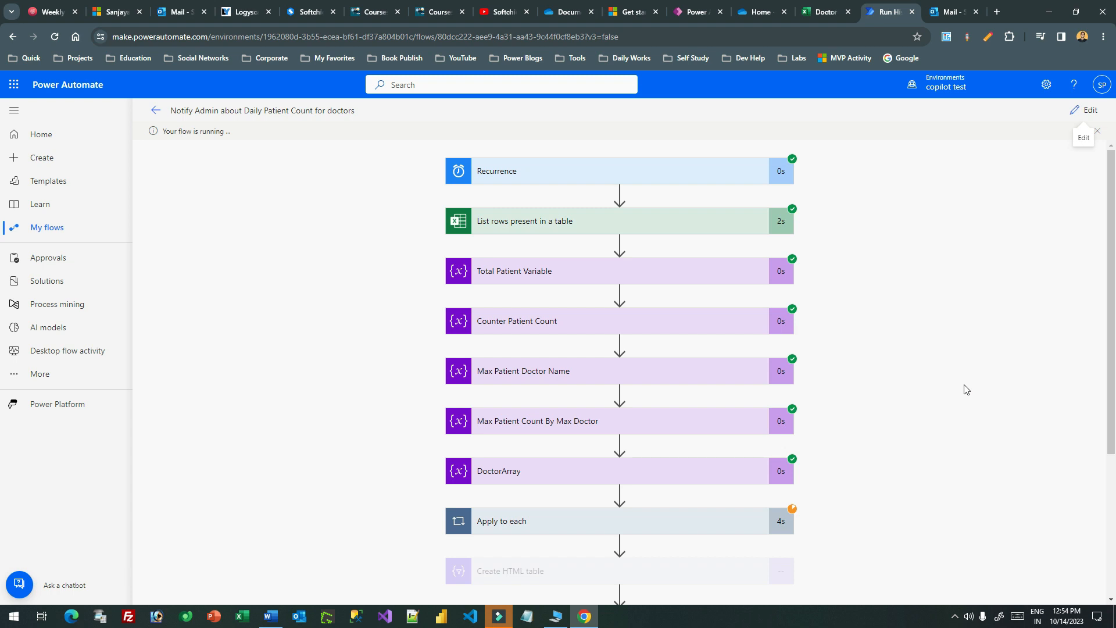
# Step: Switch to Outlook, close the old attachment preview, and view DoctorInfo.docx from the 12:54 PM Consolidated Doctor & Patient Count email
pyautogui.click(950, 12)
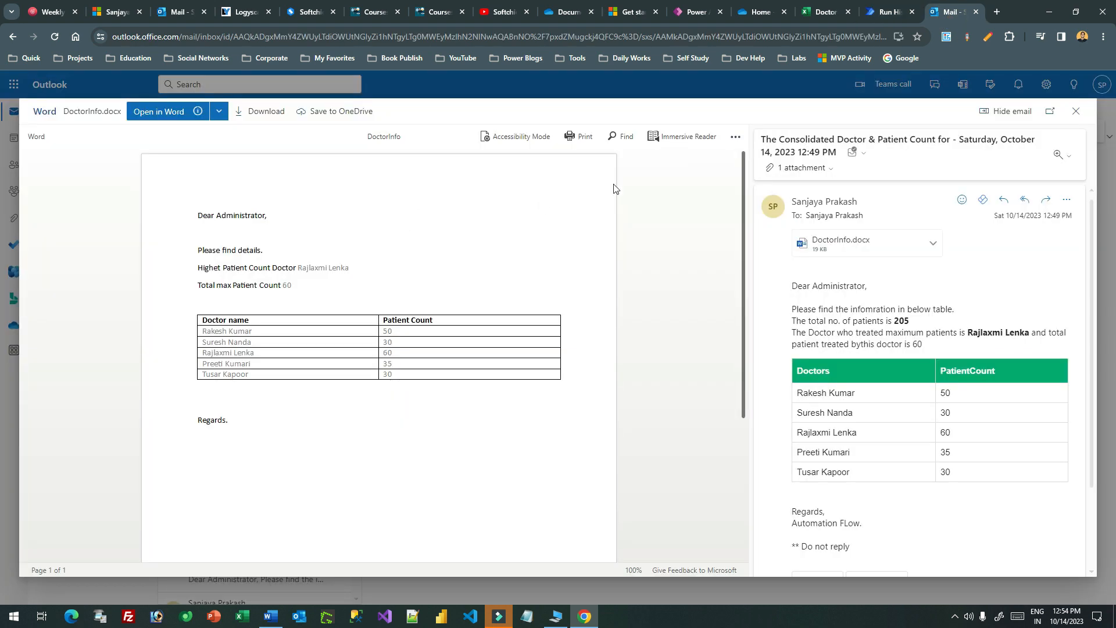
pyautogui.click(1075, 111)
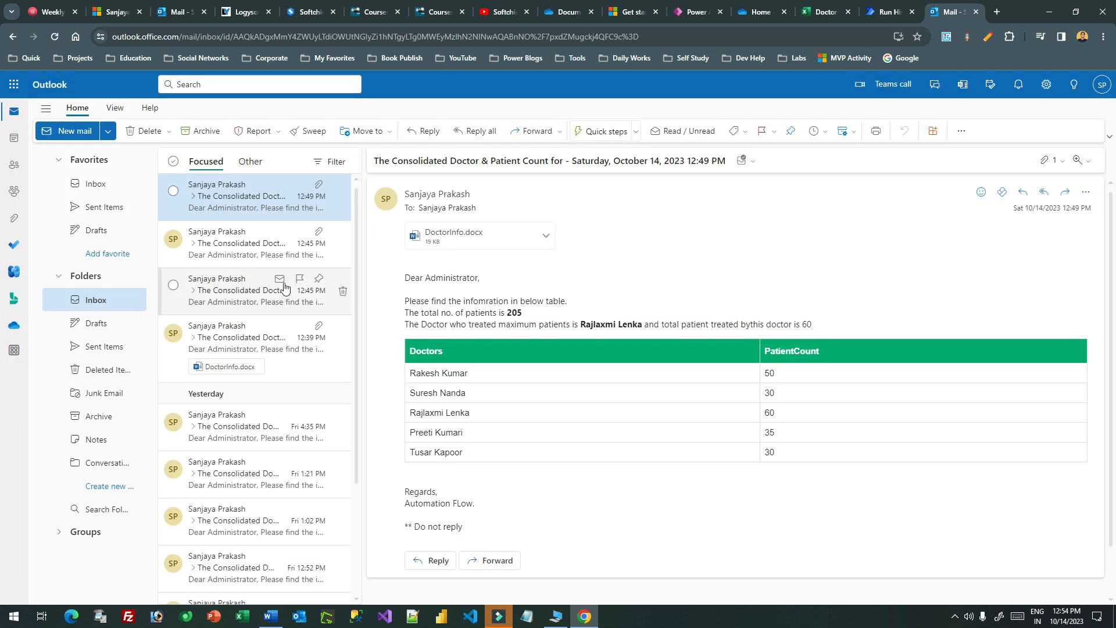
pyautogui.click(224, 214)
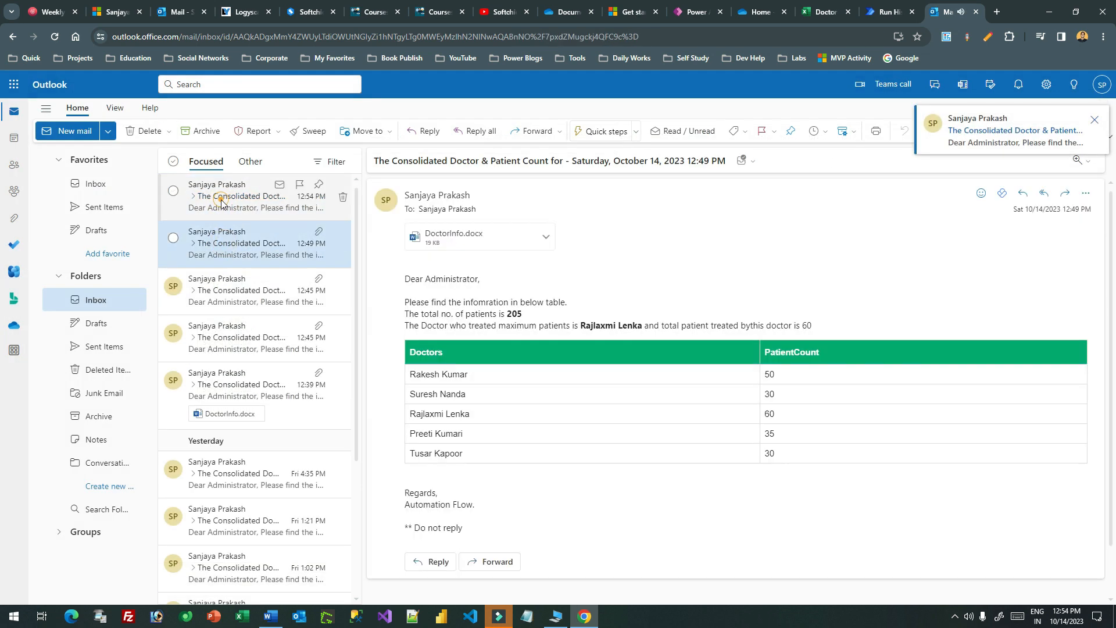
pyautogui.click(453, 239)
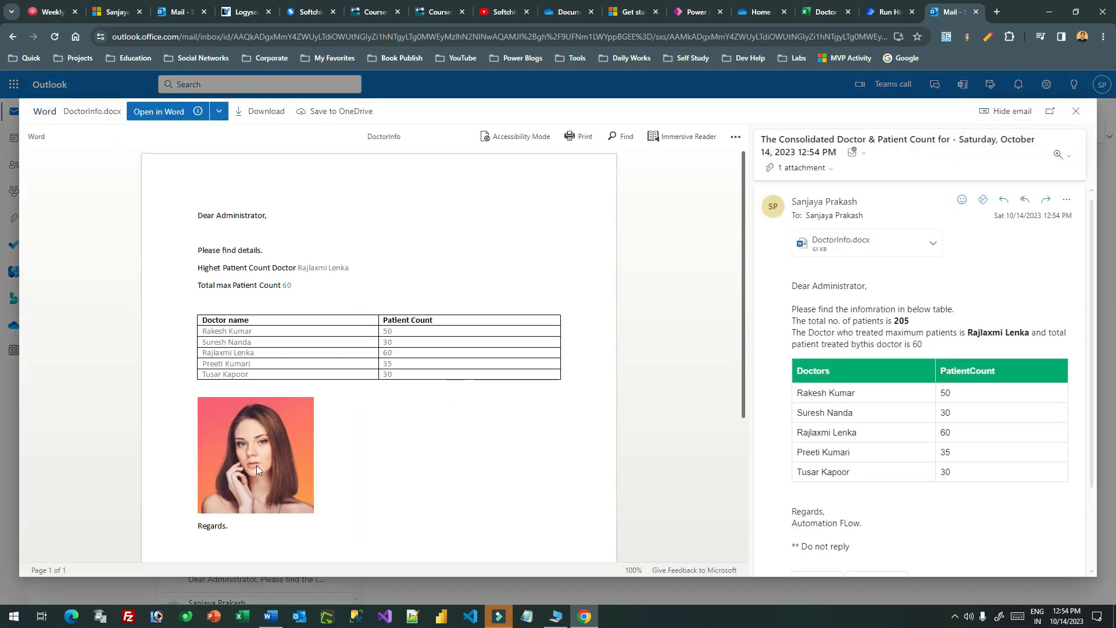
pyautogui.scroll(-2, 319, 254)
pyautogui.scroll(2, 319, 259)
# Step: View the document's printable PDF without saving it, examine the table and image, and close the PDF and attachment preview
pyautogui.click(581, 137)
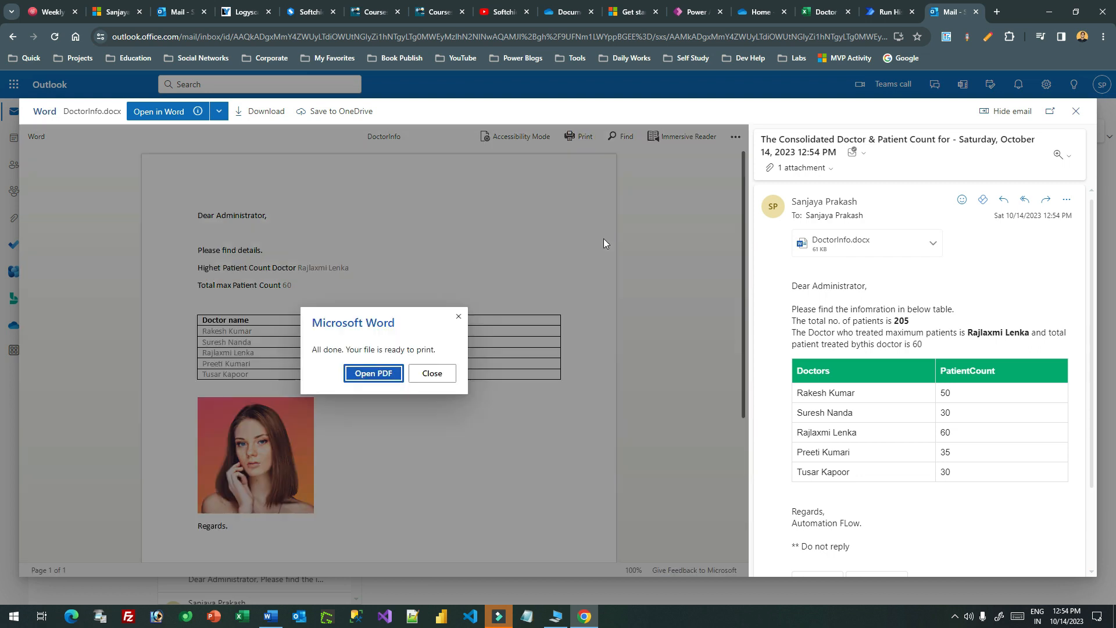
pyautogui.click(398, 375)
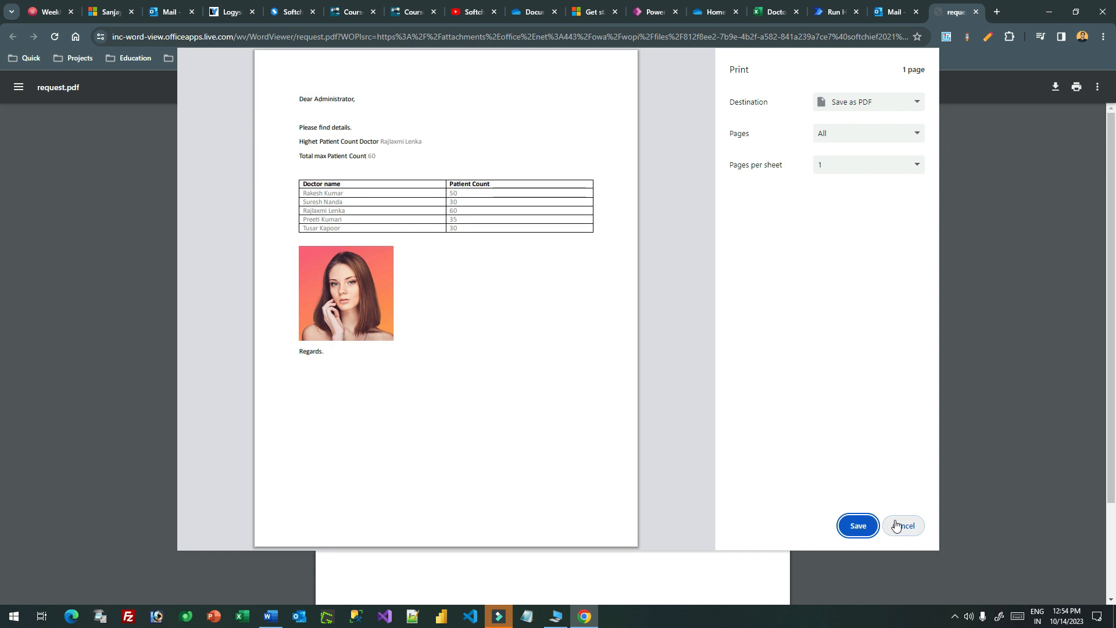
pyautogui.click(904, 526)
pyautogui.scroll(-2, 349, 174)
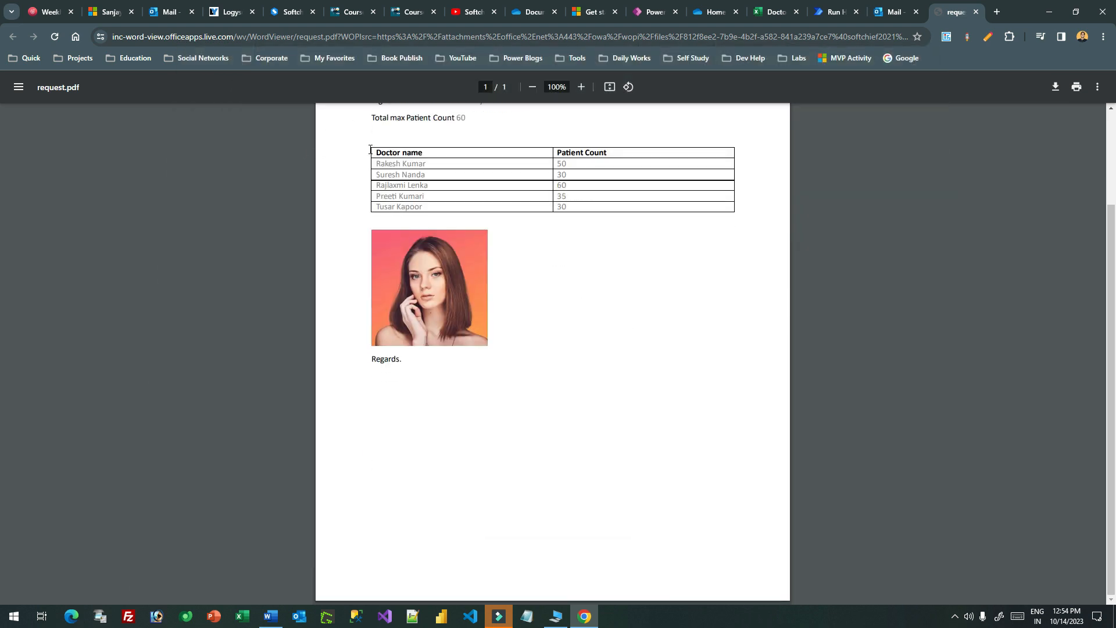
pyautogui.scroll(2, 372, 154)
pyautogui.click(375, 153)
pyautogui.click(546, 373)
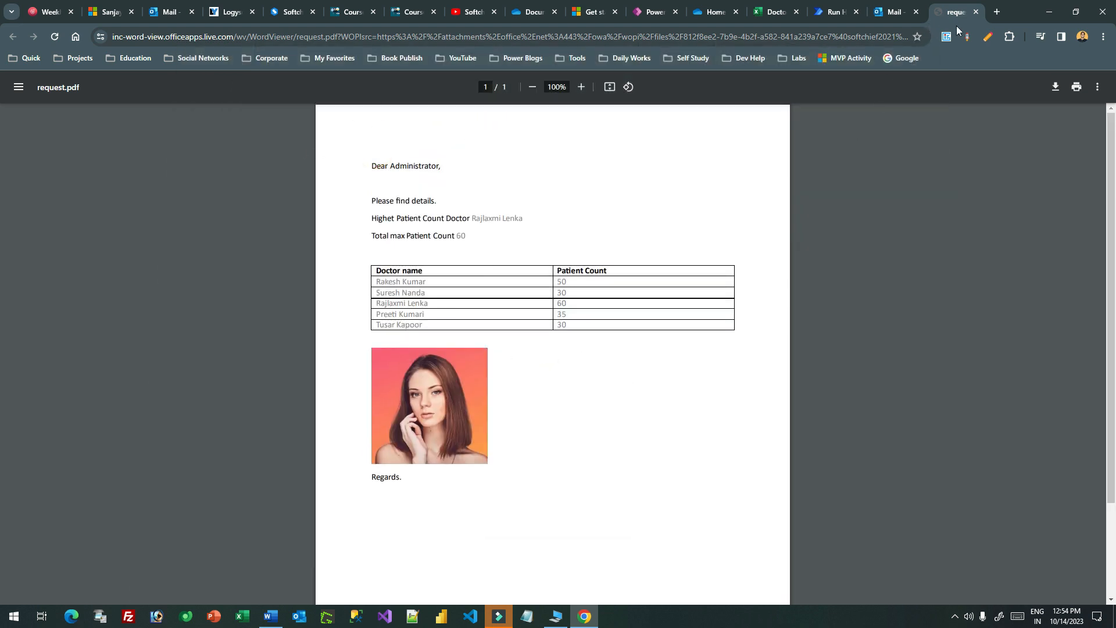
pyautogui.click(977, 13)
pyautogui.click(1075, 111)
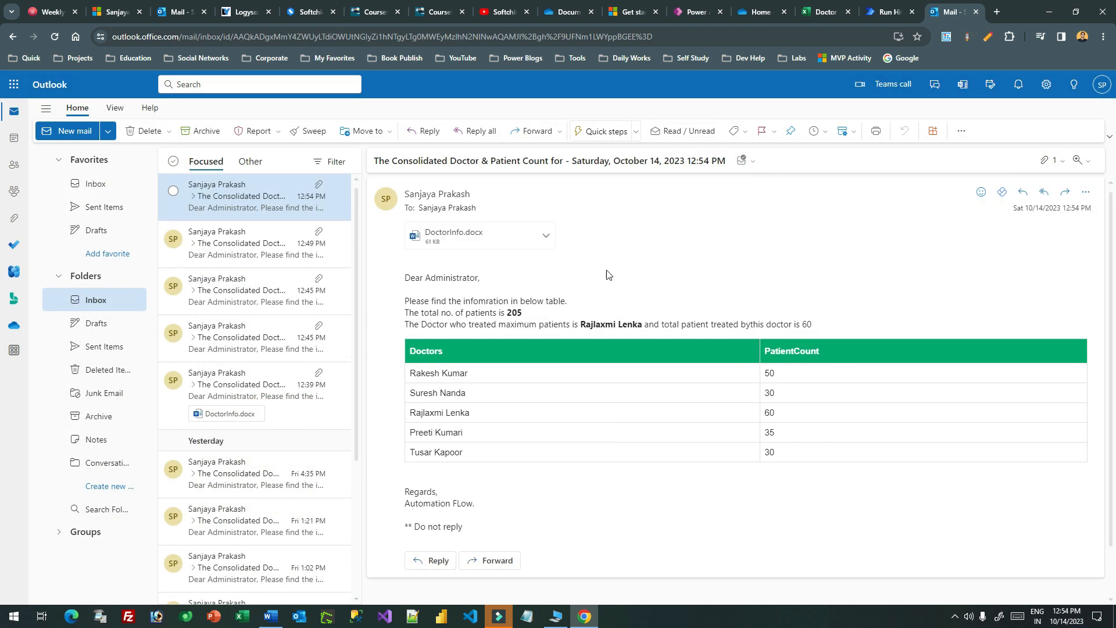
# Step: Switch back to Power Automate and review the actions of the completed flow run against the received email
pyautogui.click(872, 13)
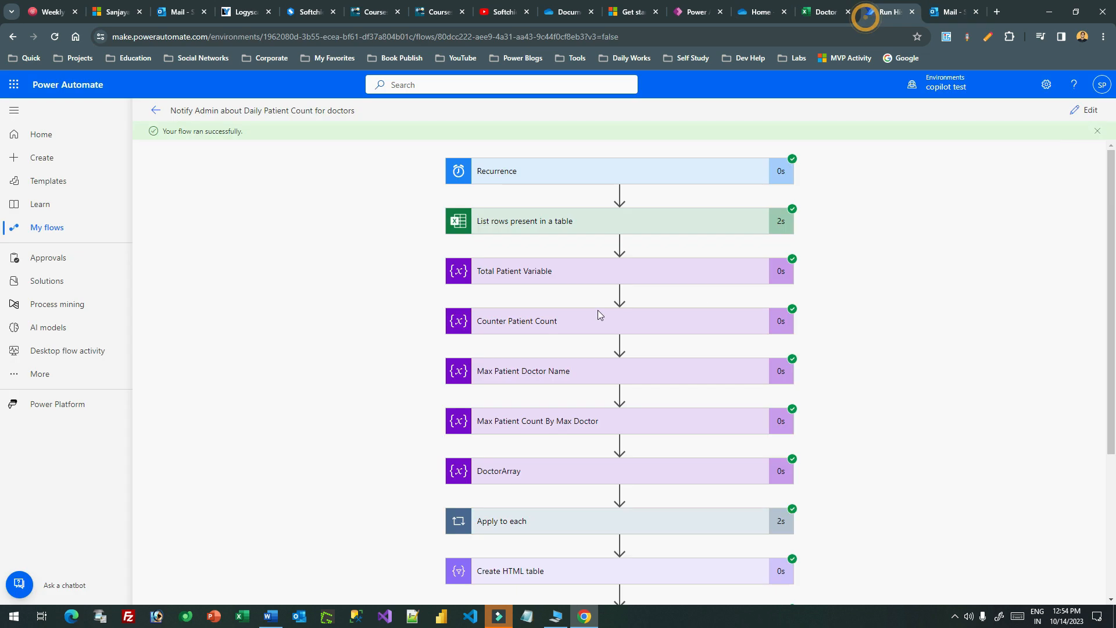
pyautogui.click(925, 317)
pyautogui.scroll(-3, 925, 316)
pyautogui.scroll(4, 925, 317)
pyautogui.scroll(-4, 905, 257)
pyautogui.scroll(4, 907, 256)
pyautogui.click(954, 12)
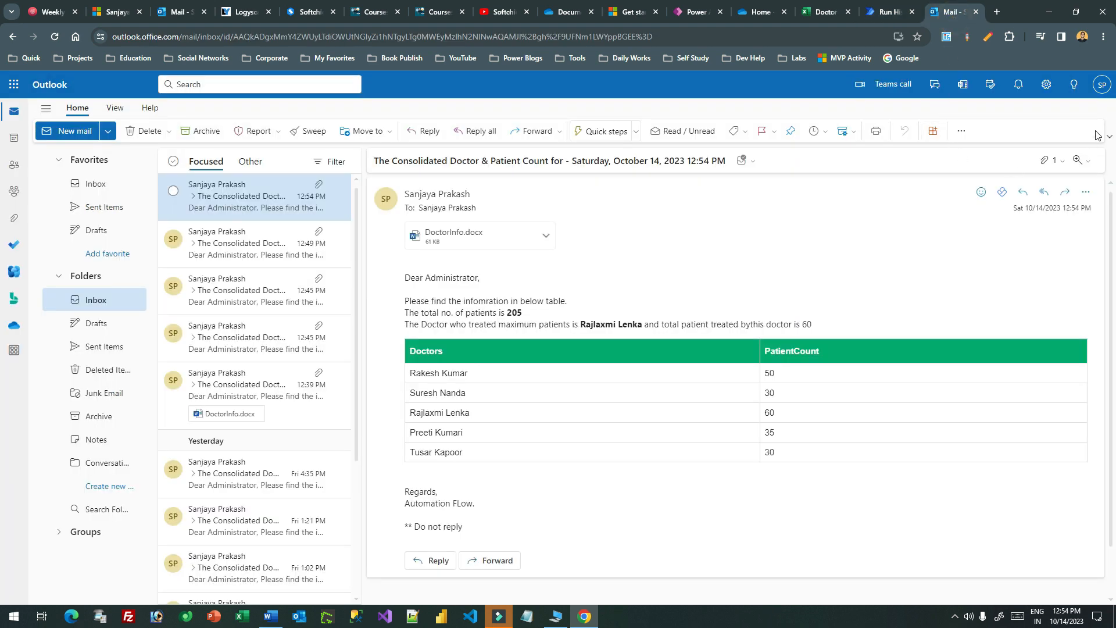
pyautogui.click(882, 14)
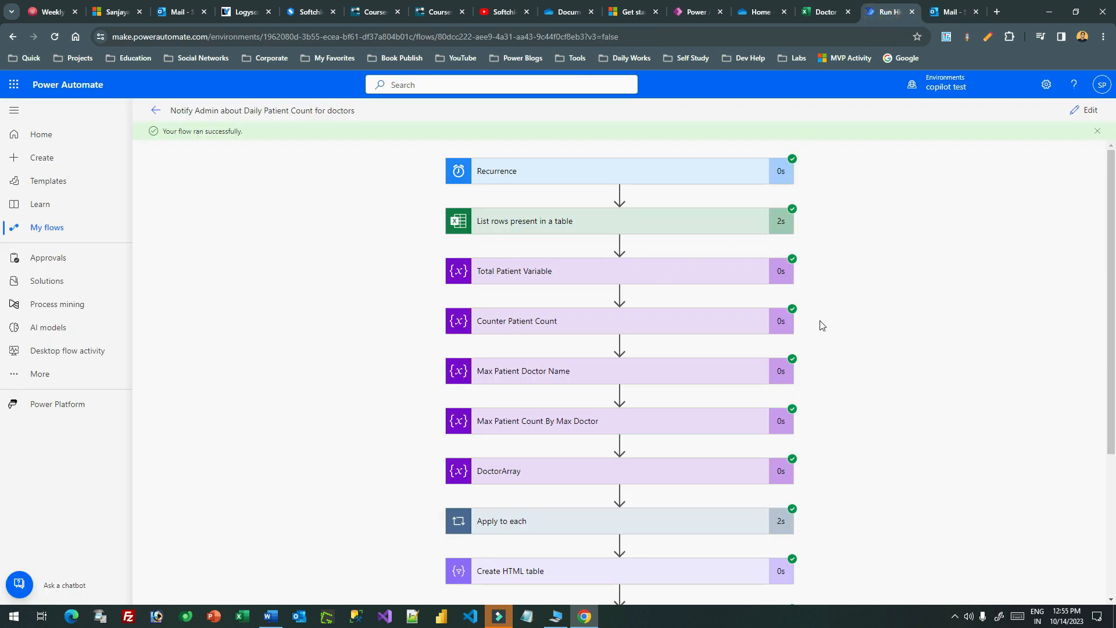